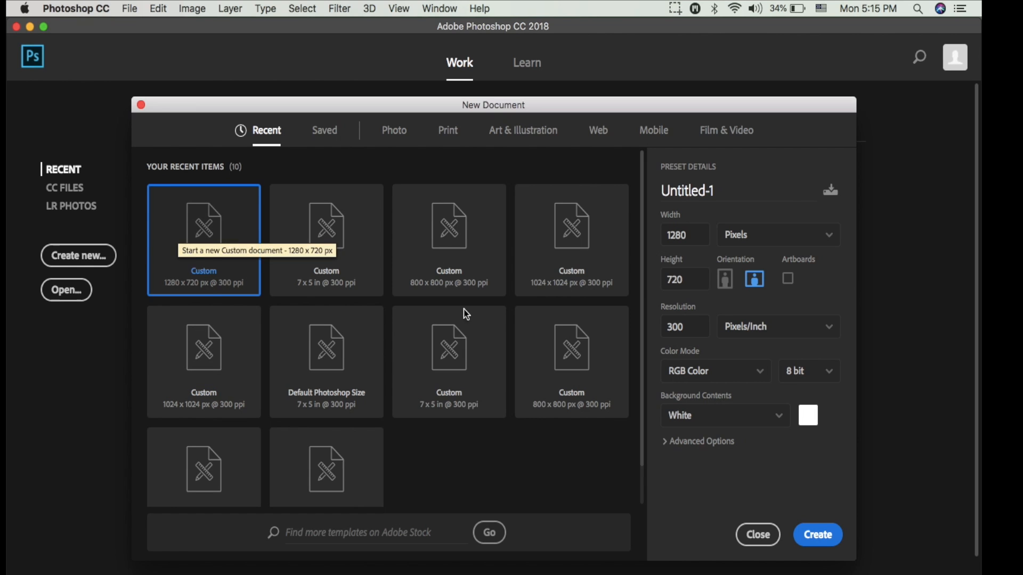
Create a 1280 × 720 px RGB document at 300 pixels/inch with a white background and activate the Move tool.
click(819, 534)
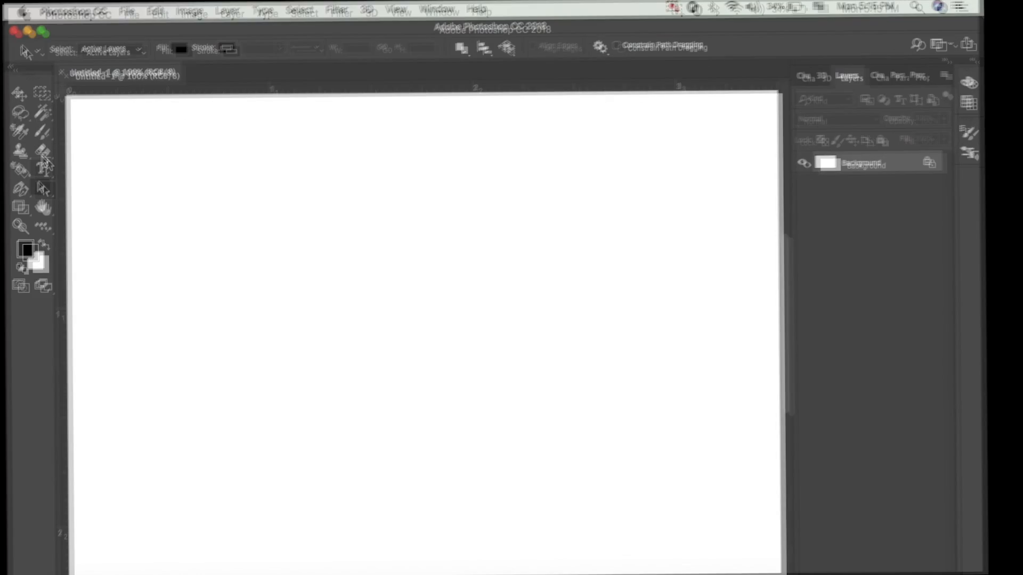
click(22, 93)
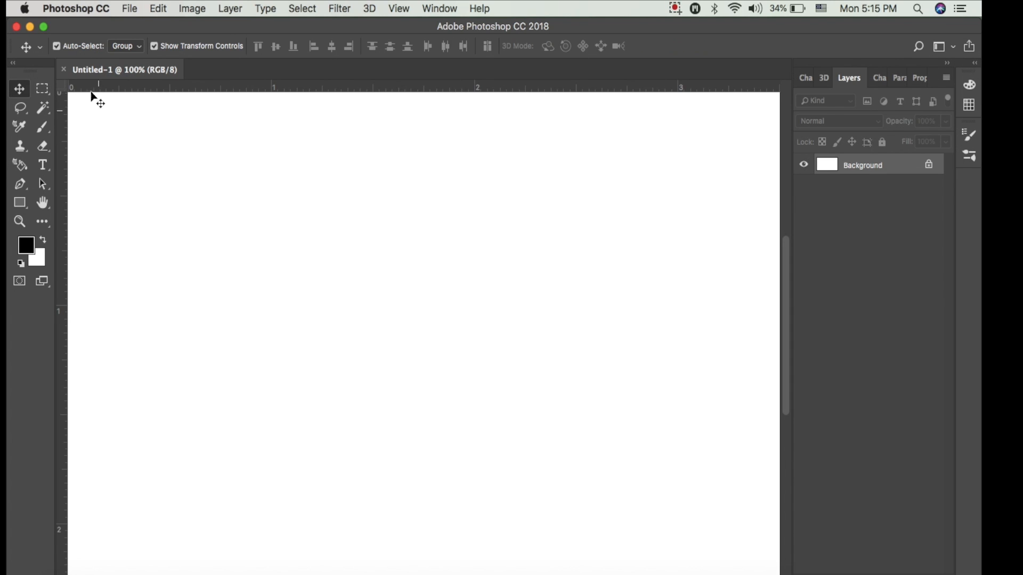
Draw a rounded rectangle about 648 × 419 px with 10 px corner radii in the middle of the canvas.
click(20, 202)
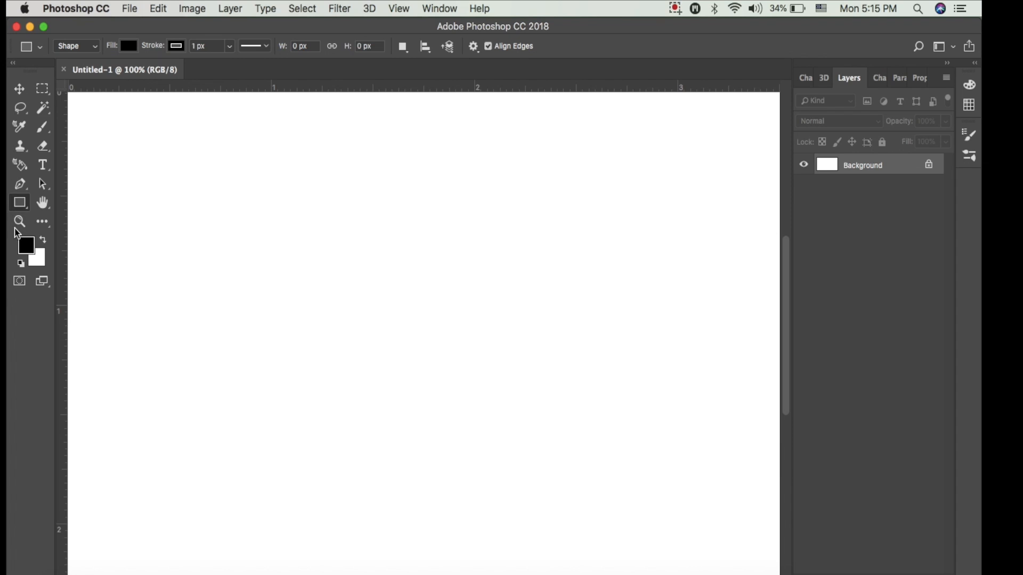
click(93, 53)
click(93, 53)
click(24, 207)
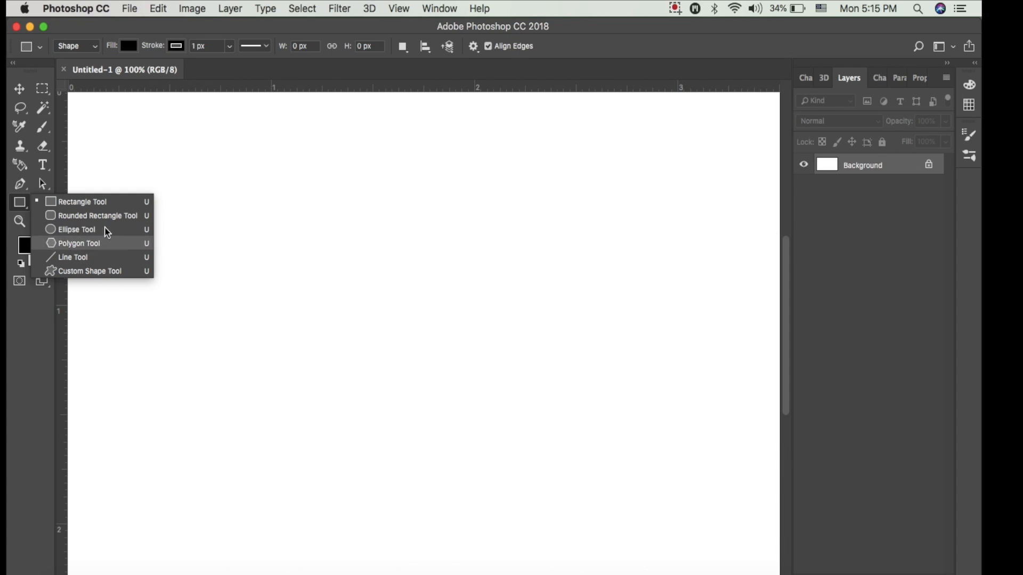
click(101, 216)
drag(241, 203, 685, 511)
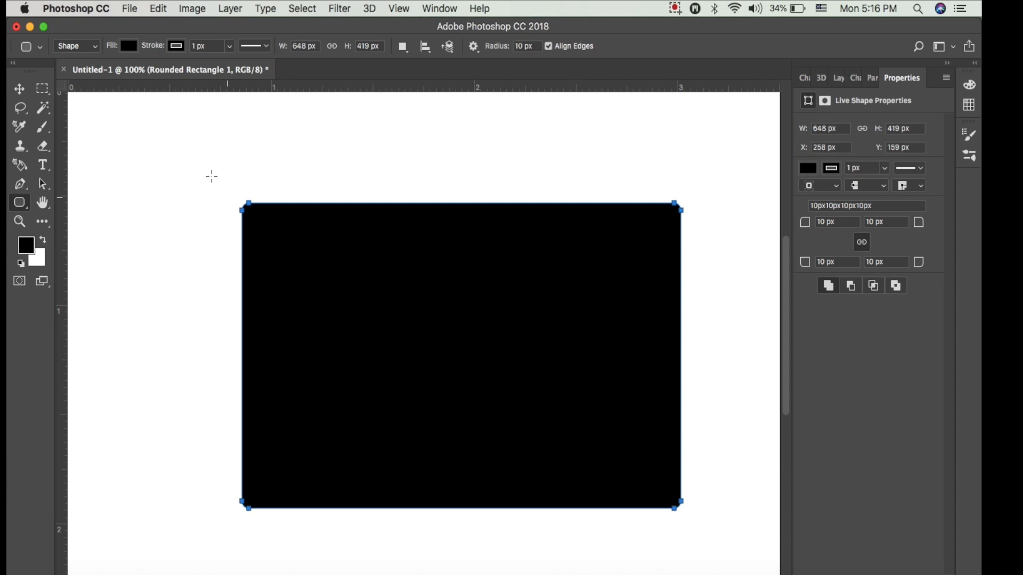
Fill the rounded rectangle with red and try white and dark colours for its stroke, ending with the dark one.
click(126, 46)
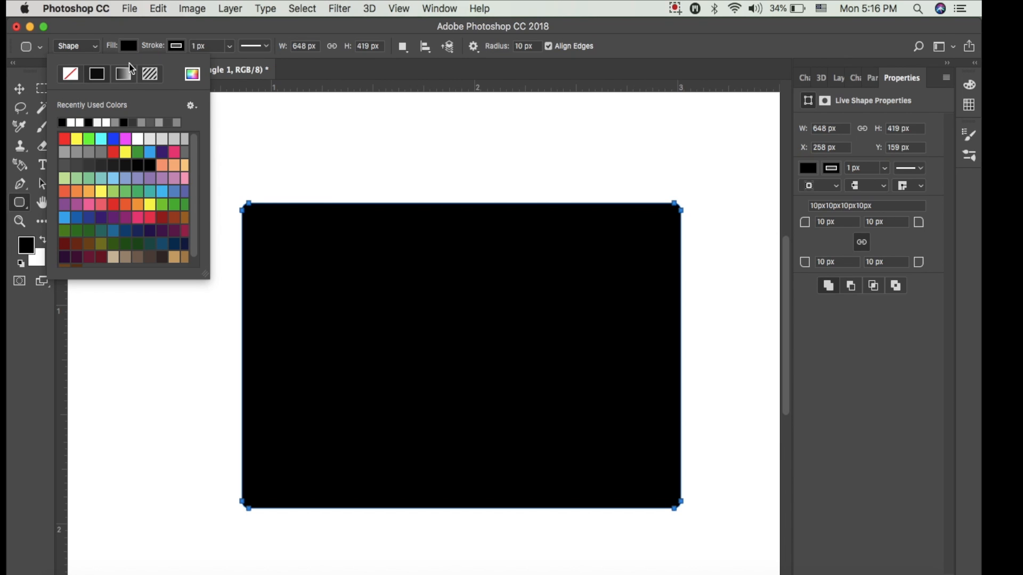
click(126, 152)
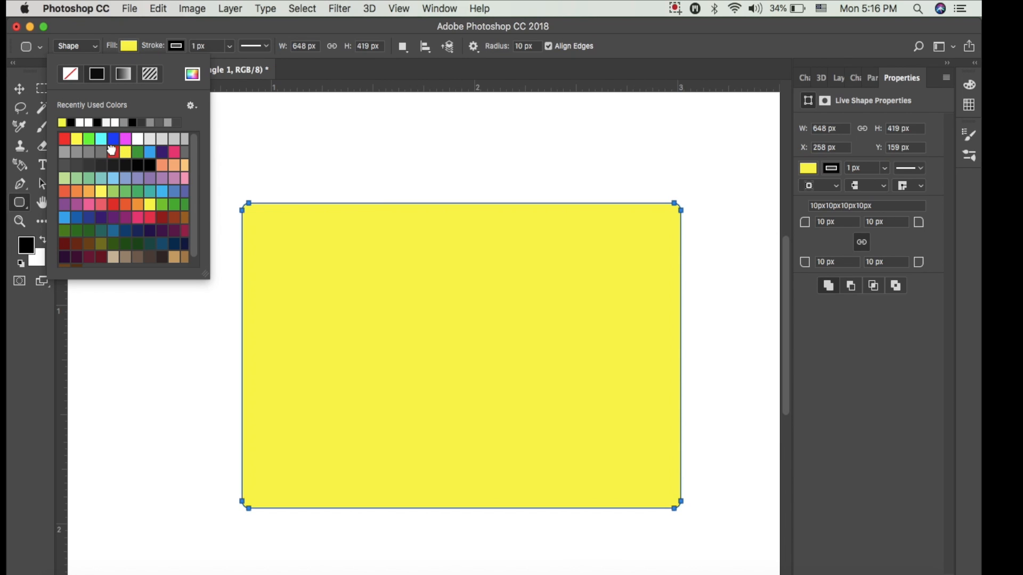
click(113, 152)
click(177, 46)
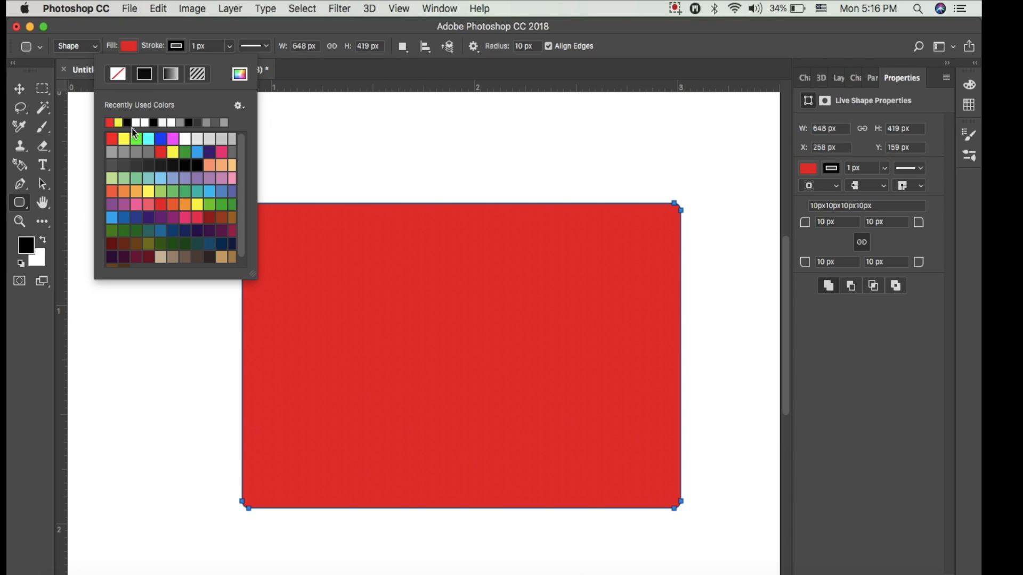
click(170, 122)
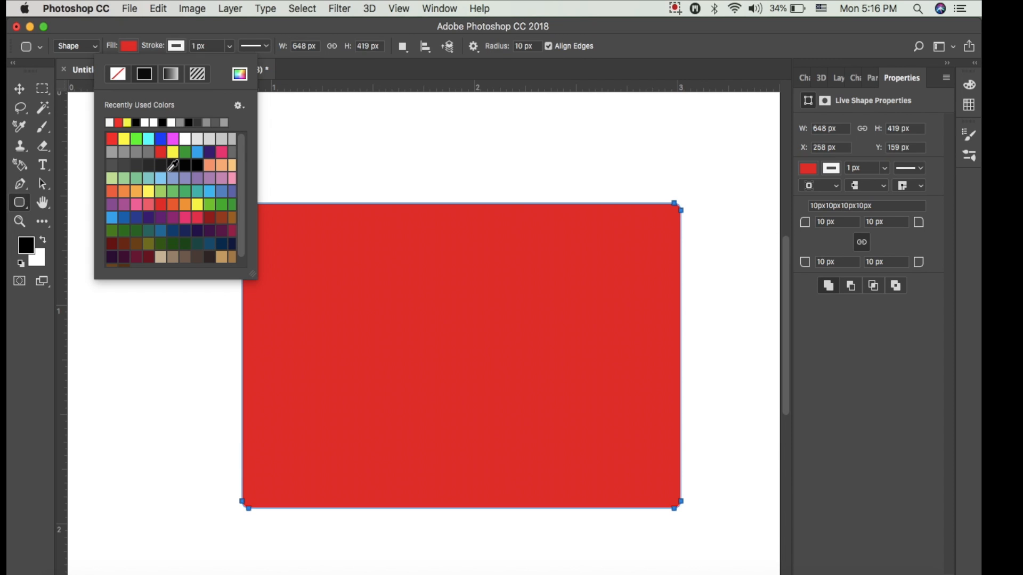
click(173, 166)
click(177, 45)
click(177, 45)
click(177, 46)
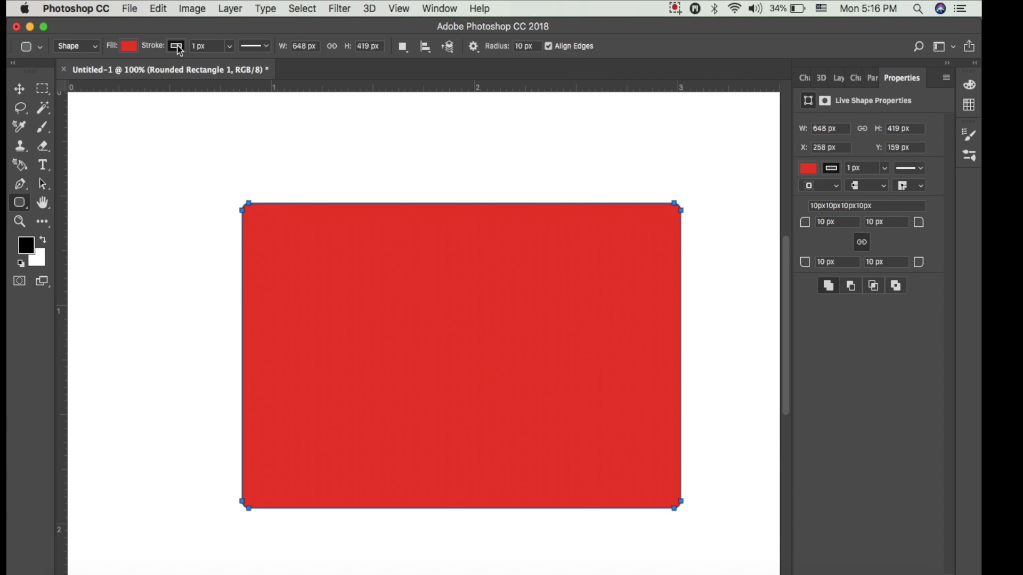
Create a second 648 × 419 px rounded rectangle with 10 px radii and move it up and left of the first.
click(240, 179)
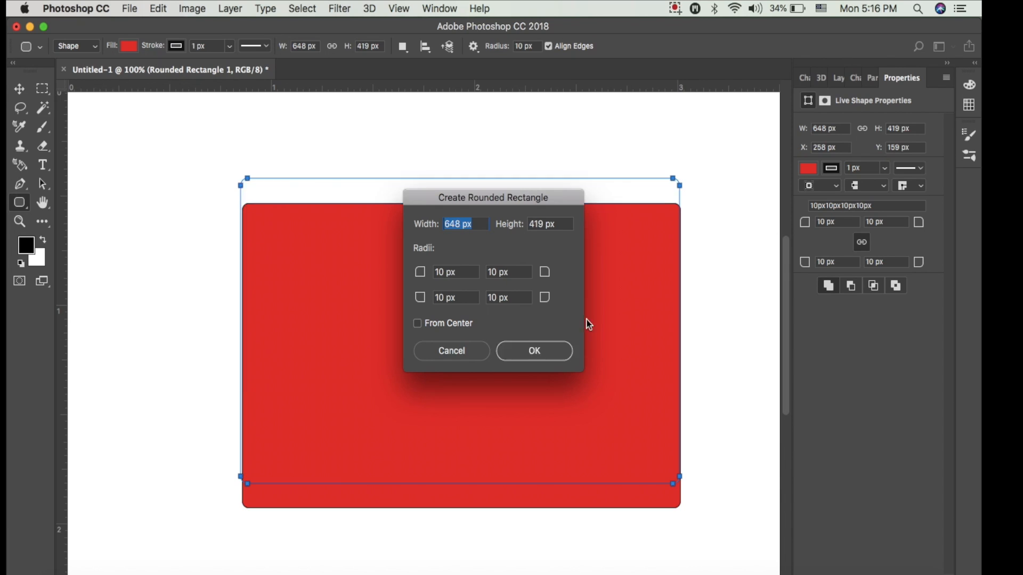
click(532, 349)
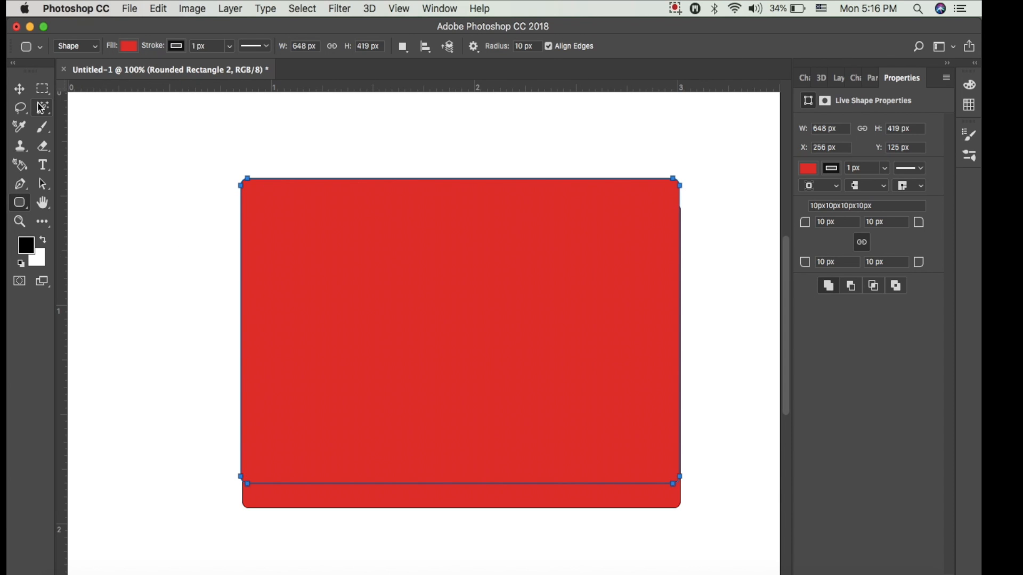
click(19, 89)
drag(309, 240, 333, 237)
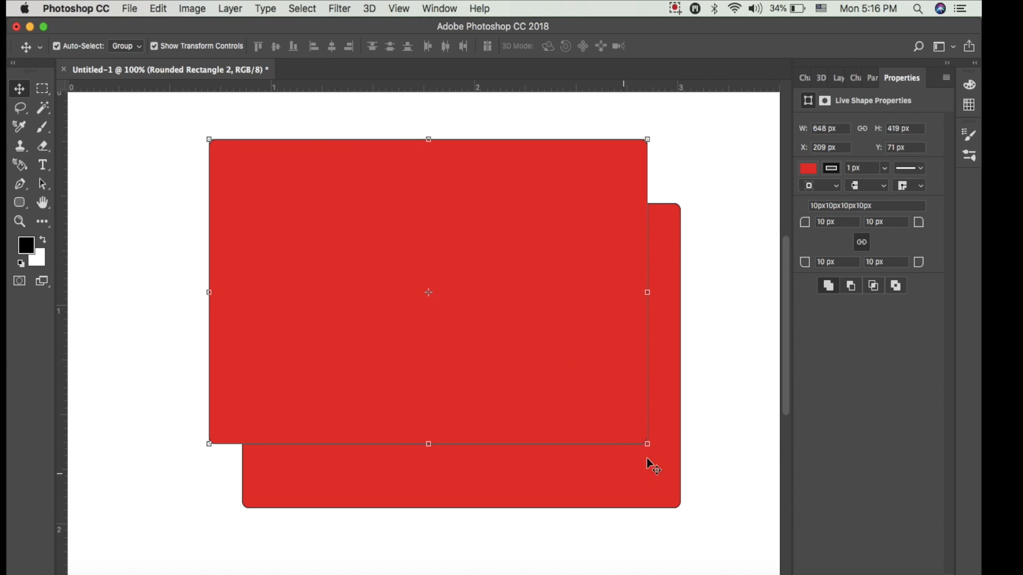
Delete the Rounded Rectangle 1 layer.
click(840, 78)
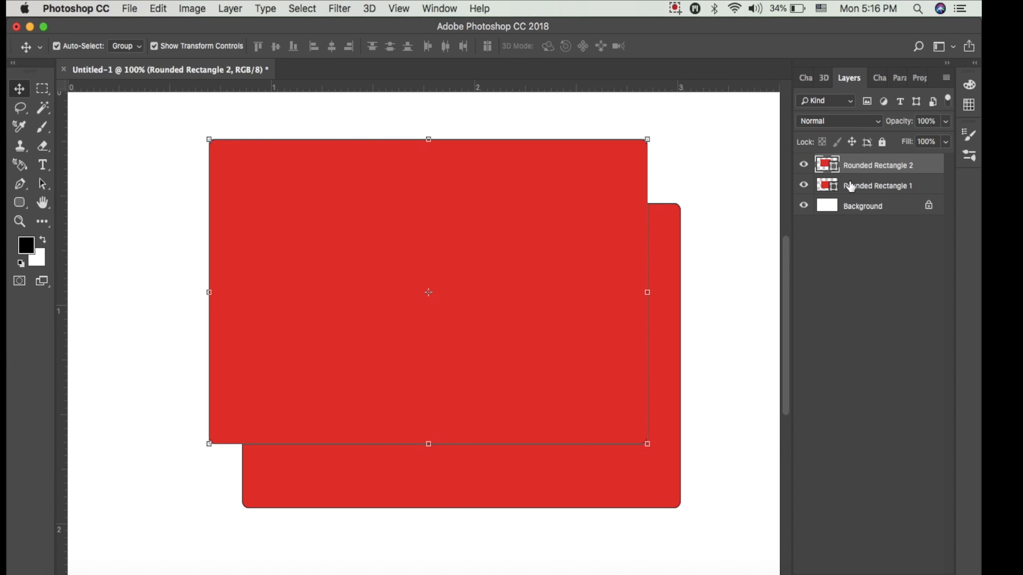
click(850, 185)
key(BackSpace)
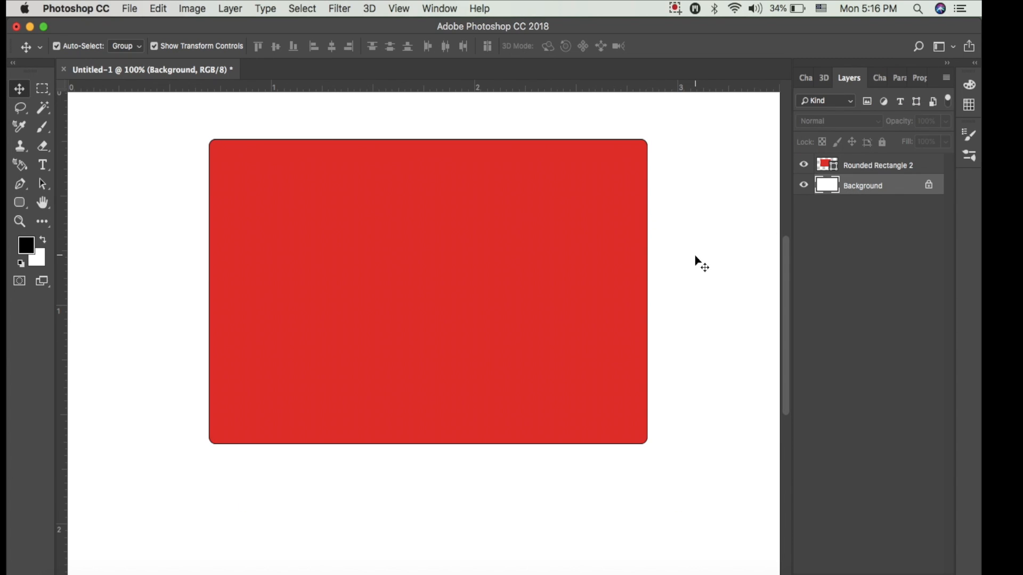
Try moving the remaining red rectangle and enlarging it to about 107%, cancel the transform and delete its layer.
drag(246, 182, 318, 240)
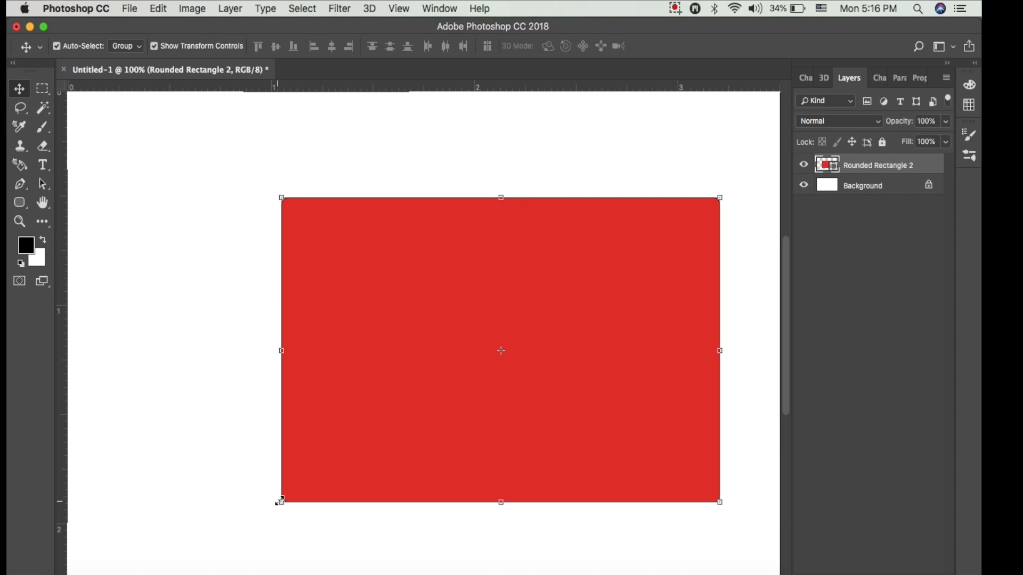
drag(397, 415, 343, 383)
mouse_move(228, 473)
mouse_down()
mouse_move(190, 504)
mouse_move(213, 481)
mouse_up()
drag(408, 348, 373, 345)
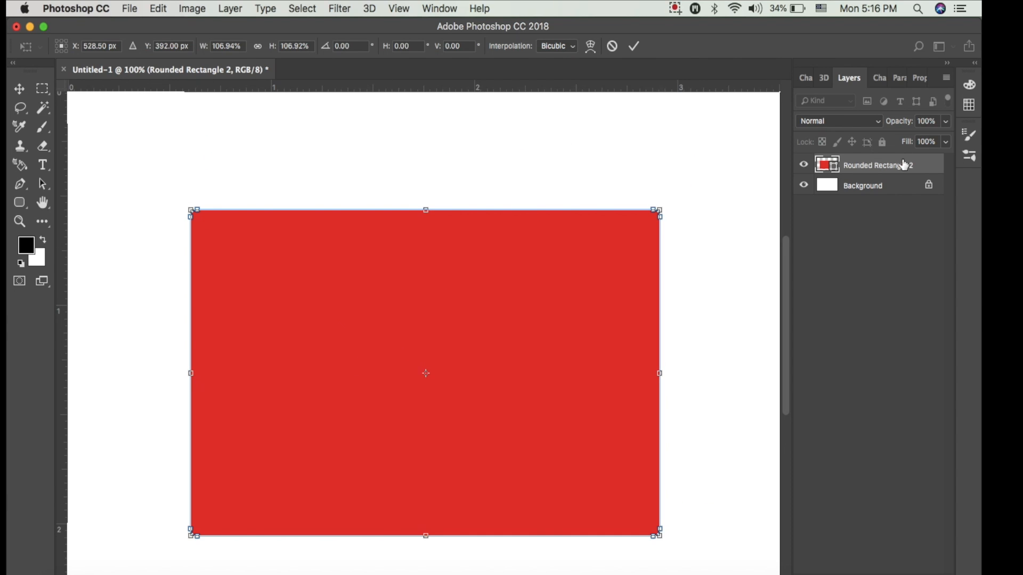
click(611, 46)
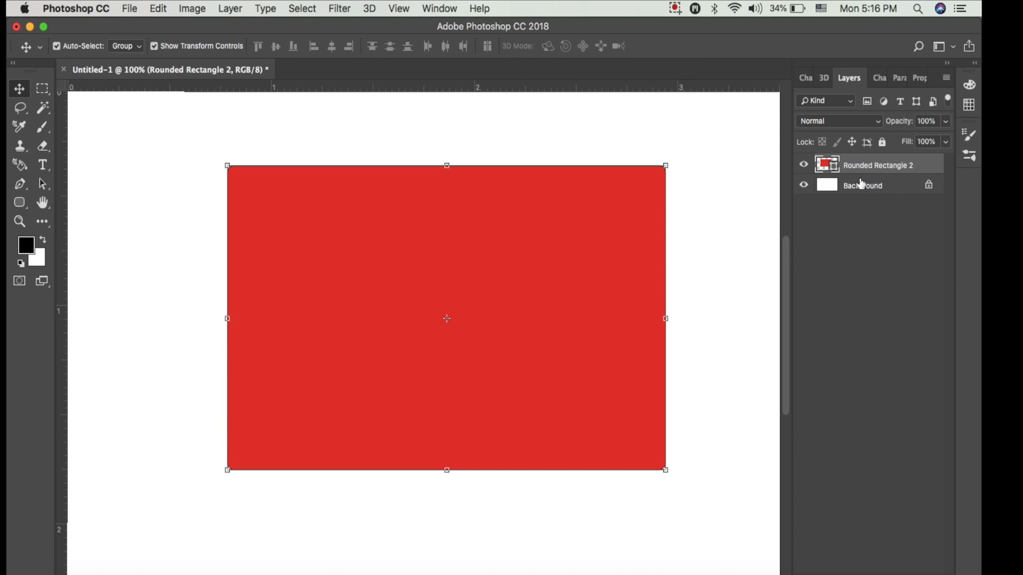
key(Delete)
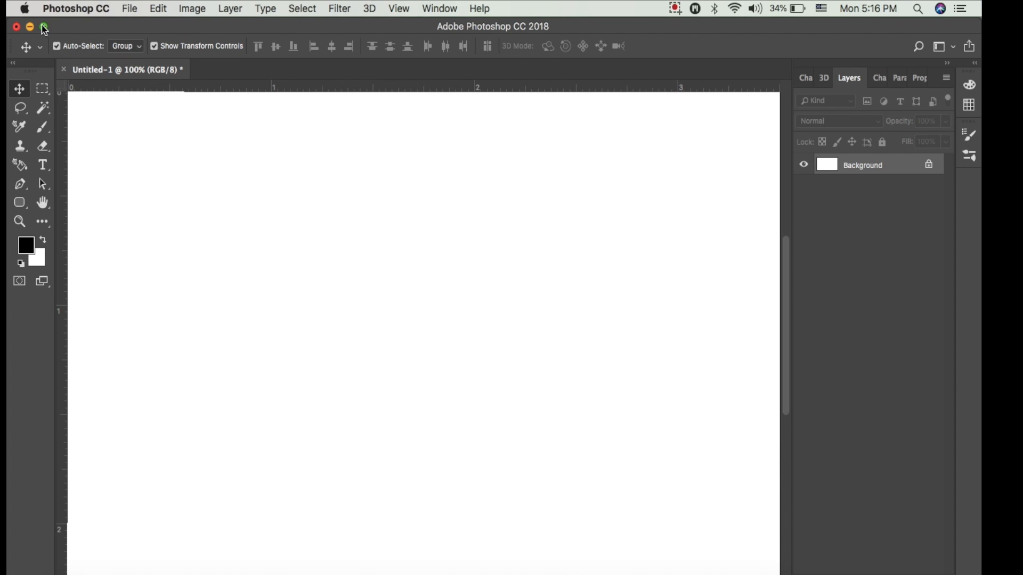
Reposition the Photoshop window so that the file icons on the desktop beside it are accessible.
drag(11, 23, 143, 80)
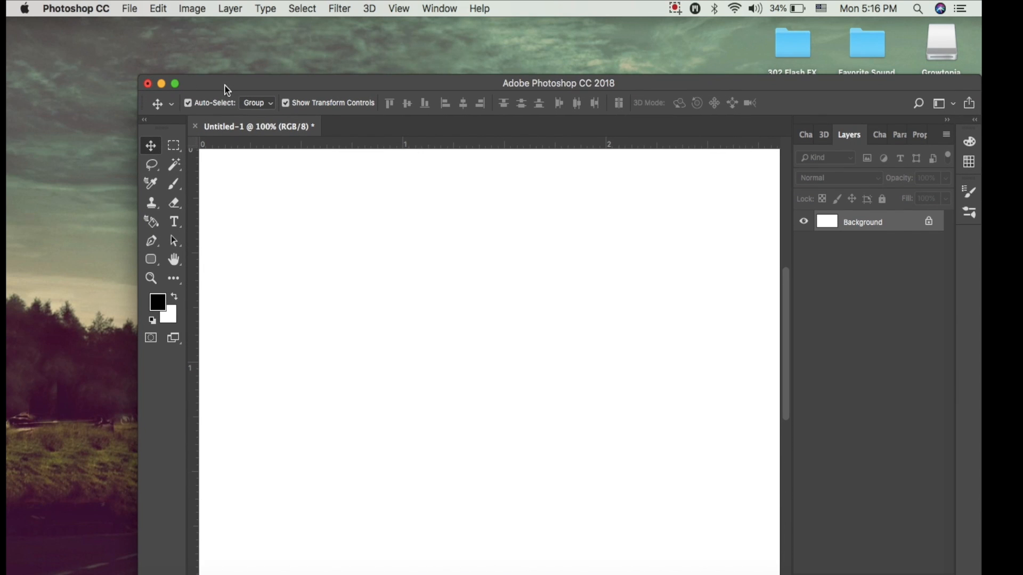
drag(212, 82, 105, 36)
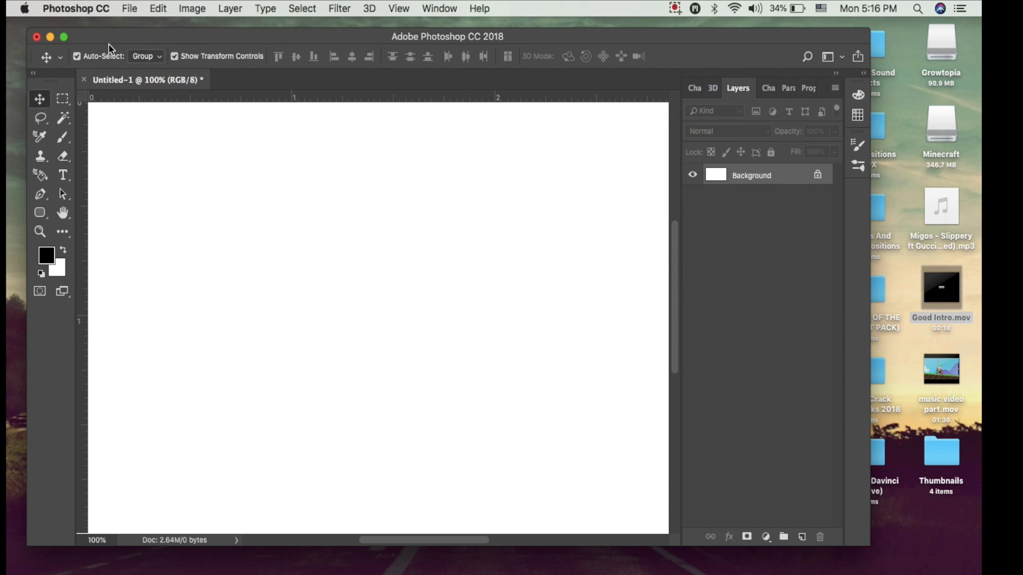
Switch to Firefox, search the web for "backround of room" and show the image results.
click(586, 572)
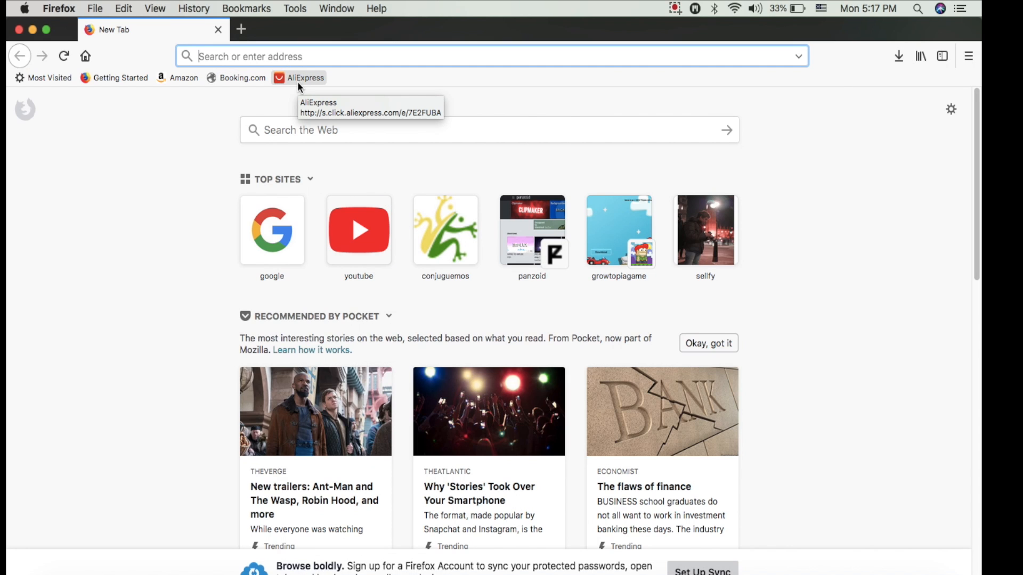
text(backrou)
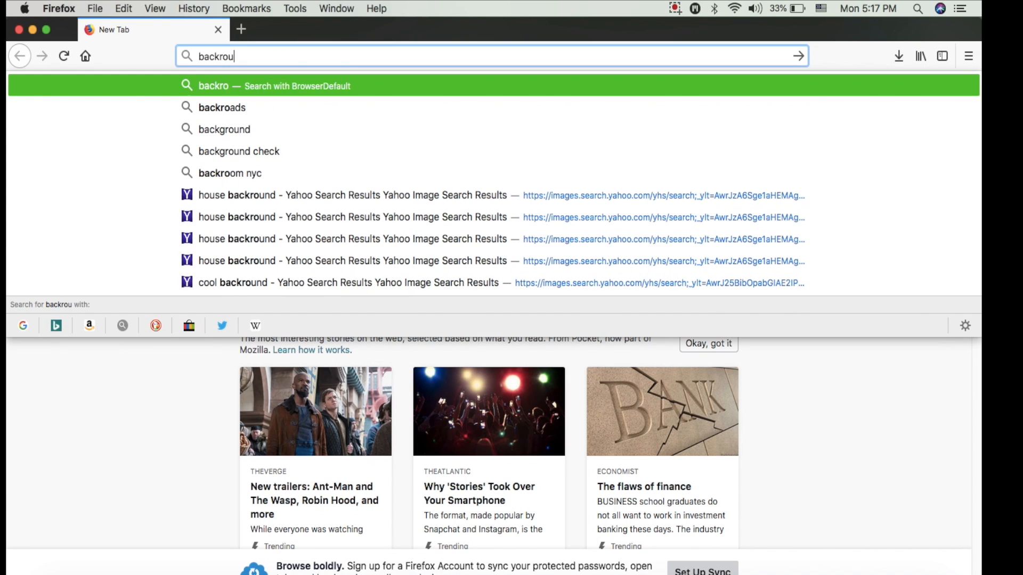
text(nd of room)
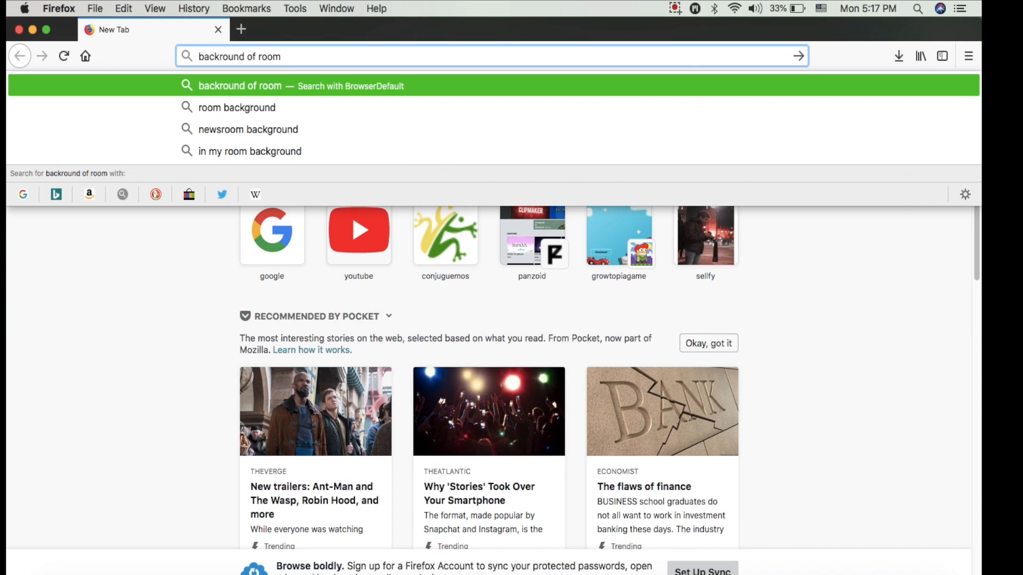
key(Return)
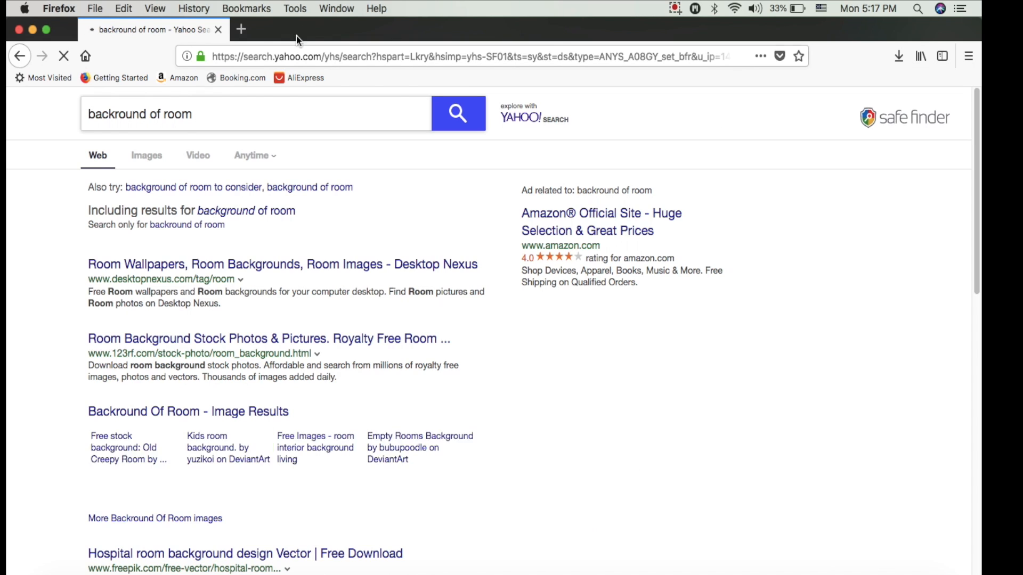
click(146, 159)
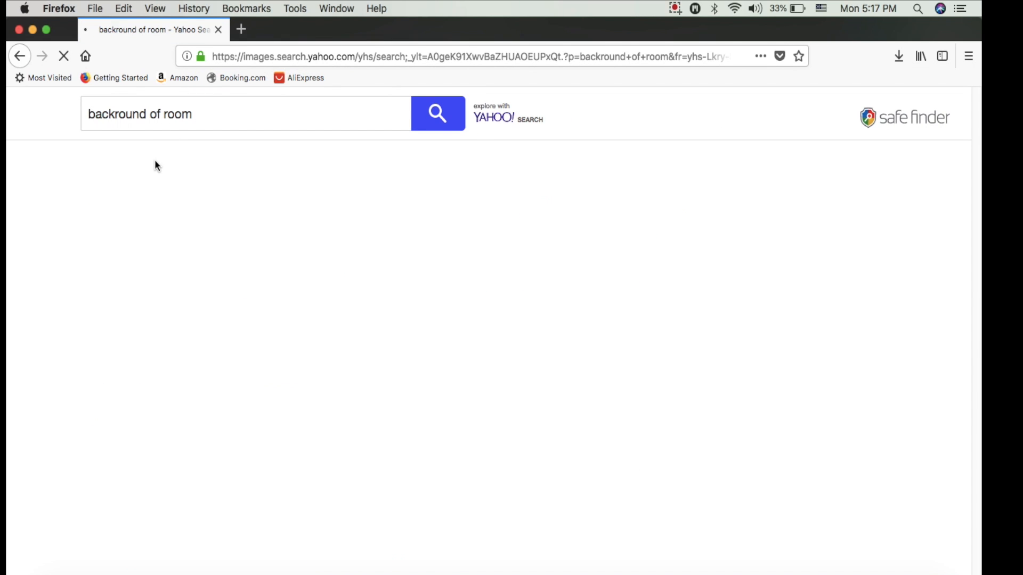
Examine the room image results for a suitable background, previewing the TV room and 3D empty room pictures.
scroll(563, 333, down, 5)
scroll(628, 333, down, 1)
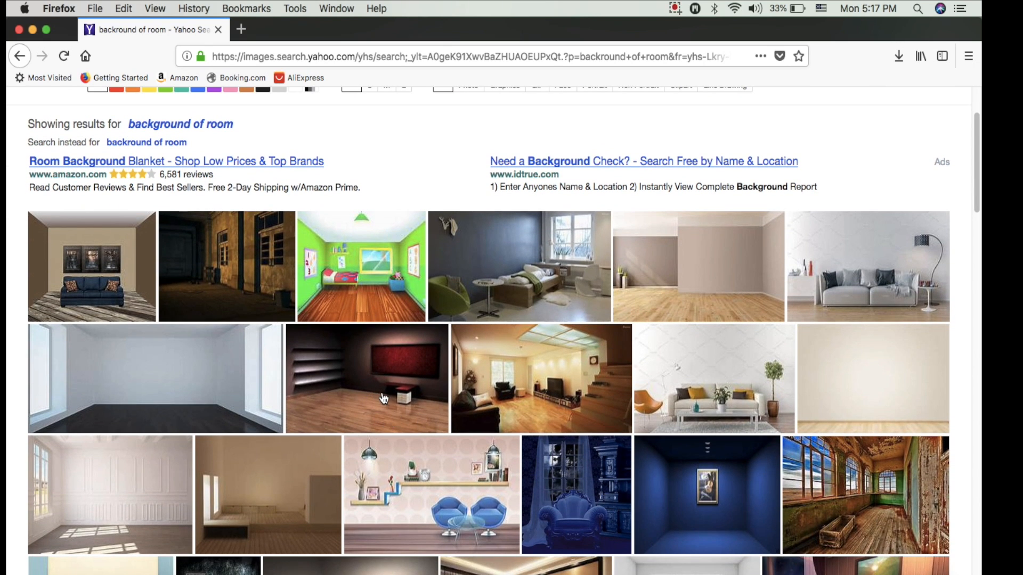
click(556, 406)
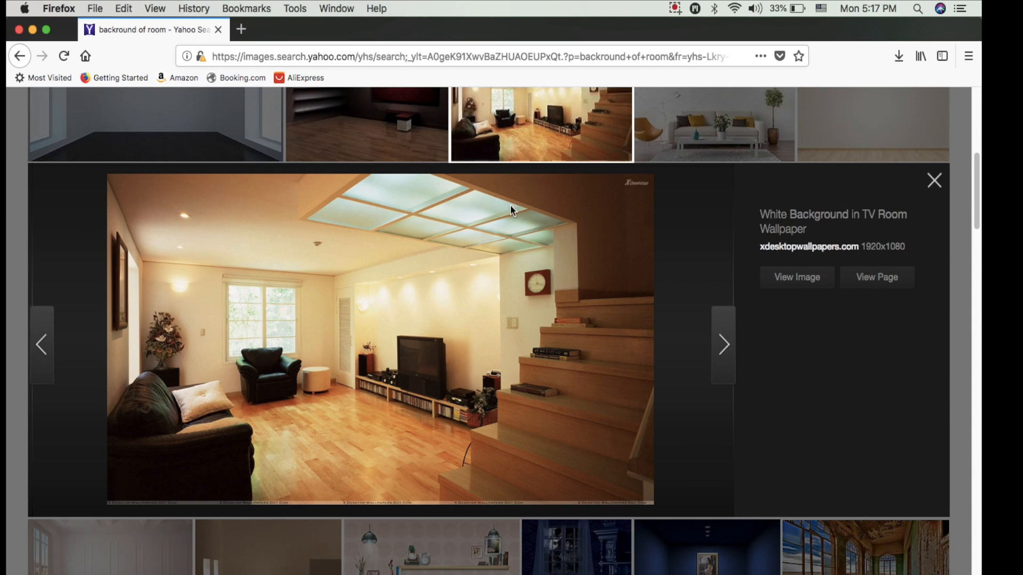
click(405, 136)
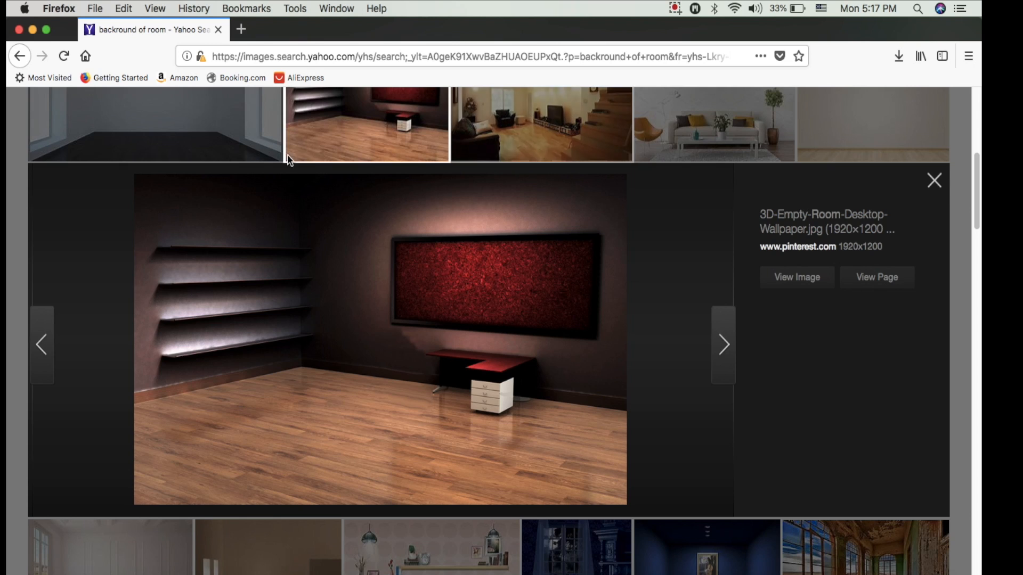
click(936, 182)
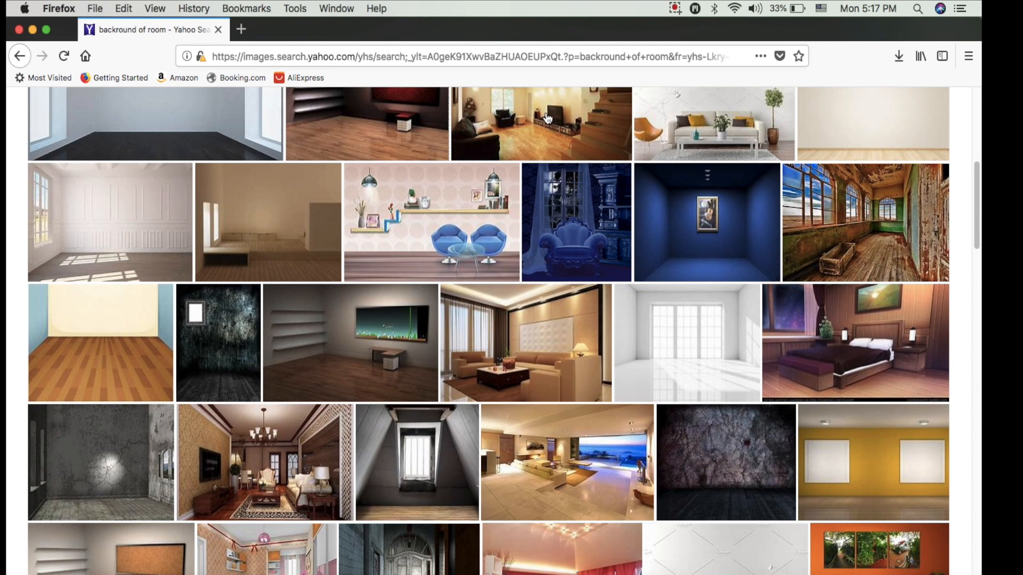
scroll(383, 241, down, 1)
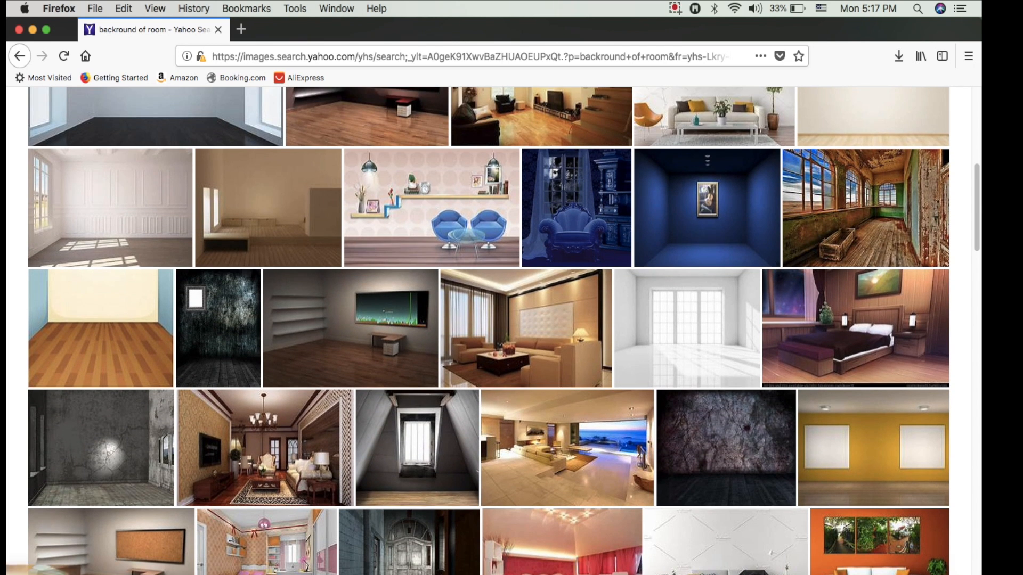
scroll(398, 184, down, 1)
scroll(451, 208, up, 1)
scroll(451, 208, up, 5)
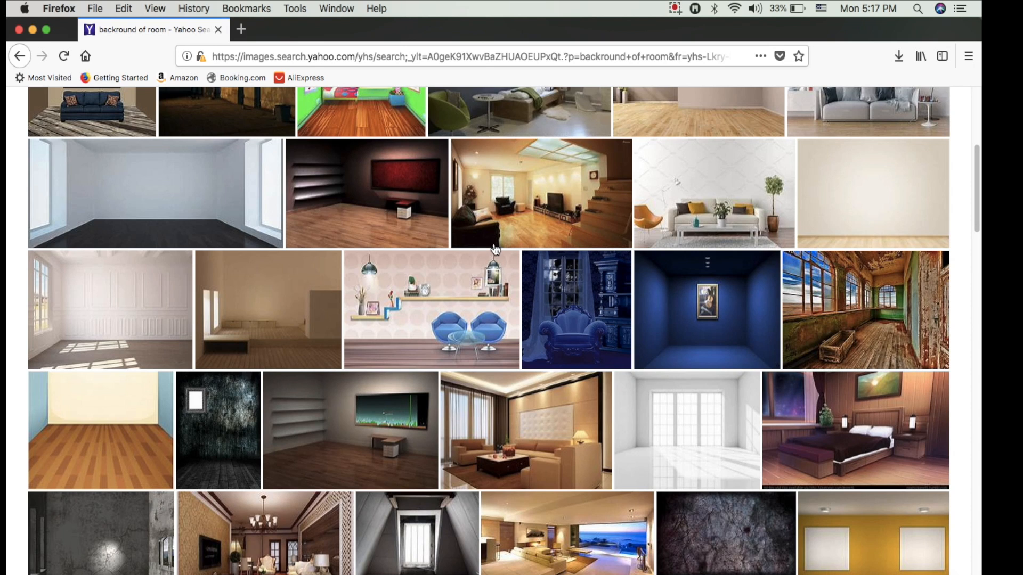
Open the "White Background in TV Room Wallpaper" preview, save the image to the desktop and close the browser window.
click(571, 230)
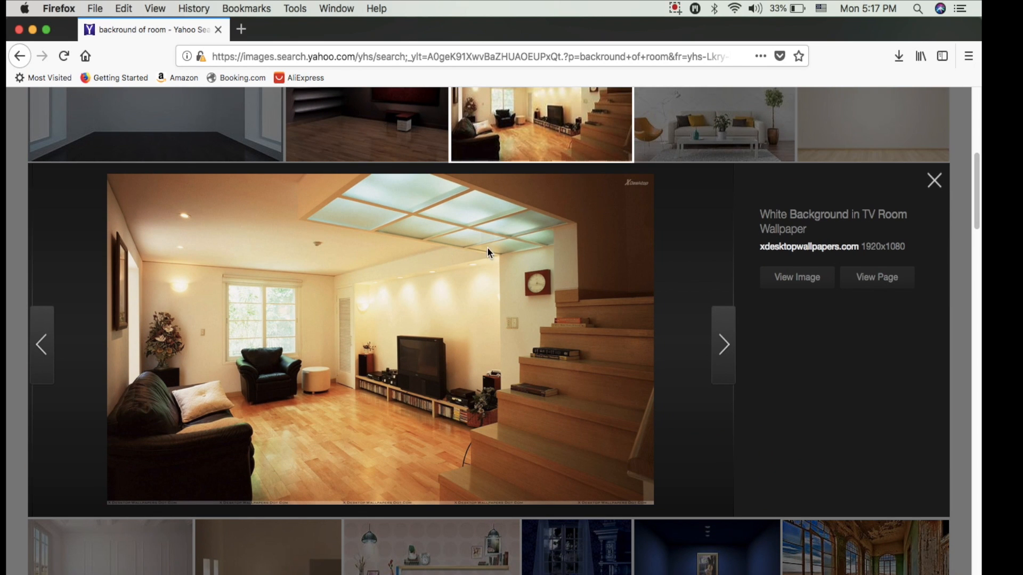
scroll(351, 334, down, 3)
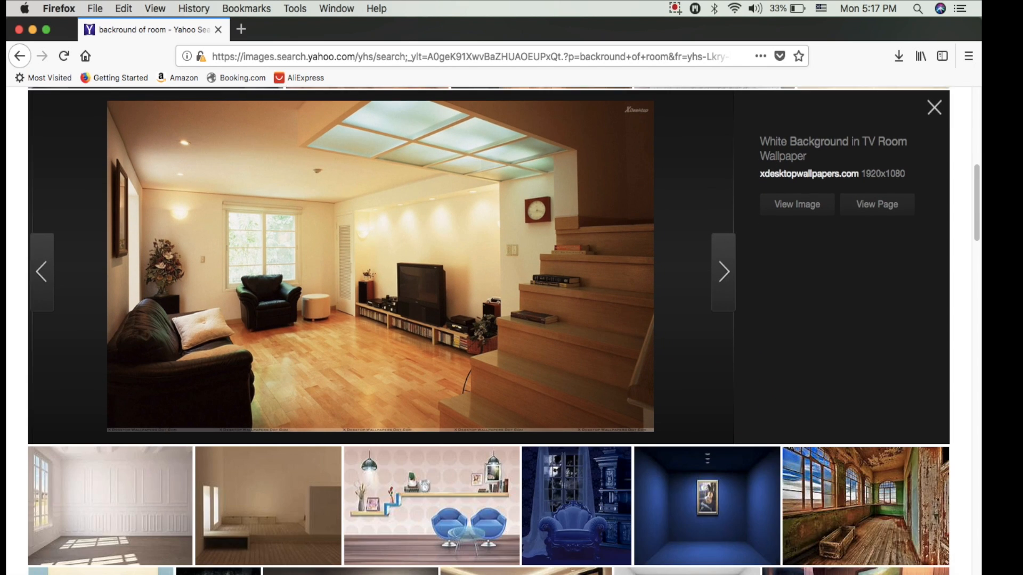
click(19, 29)
Place White Background in TV Room.jpg from the desktop into the document and commit the placement.
drag(941, 207, 454, 292)
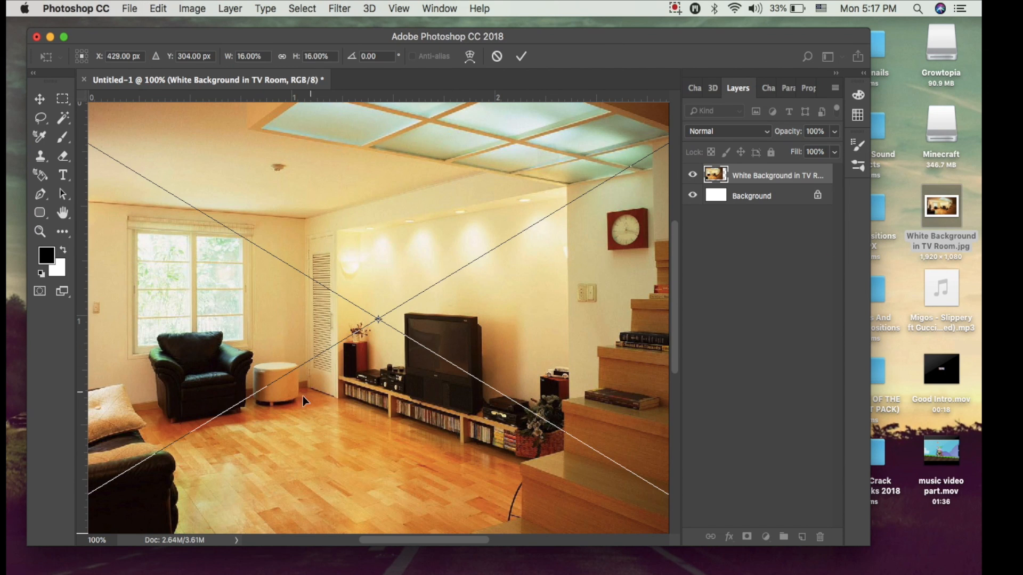
click(521, 56)
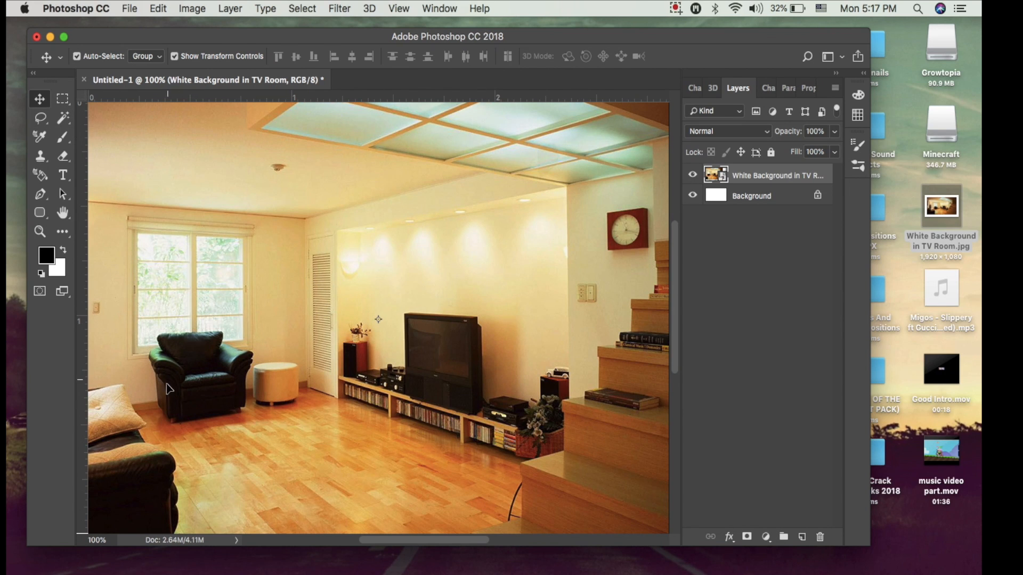
Scale the room photo to 15.76%, rotate it to about -3.93° and position it to cover the canvas.
drag(169, 384, 446, 190)
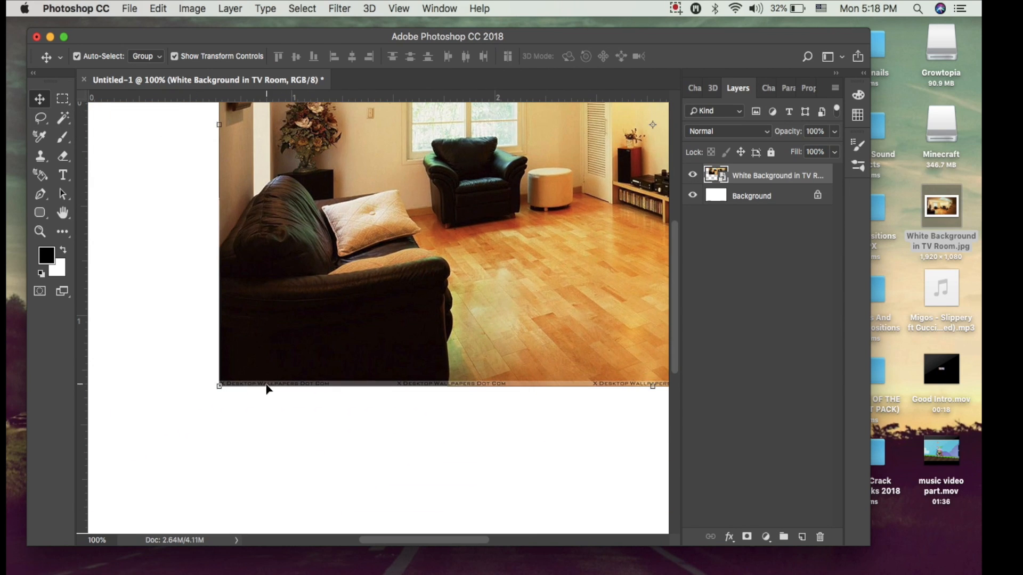
drag(217, 397, 181, 405)
drag(436, 327, 350, 411)
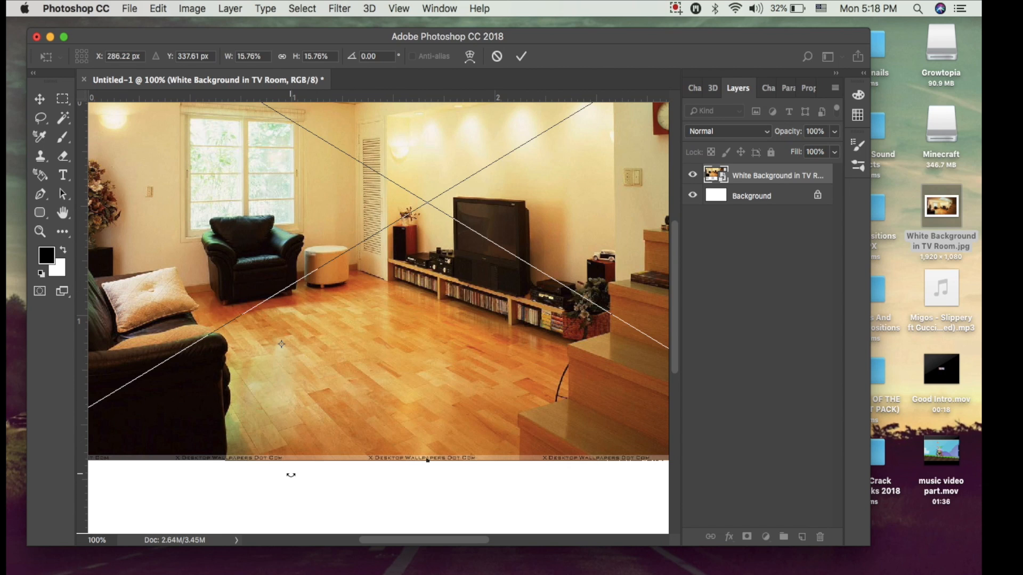
drag(291, 474, 297, 473)
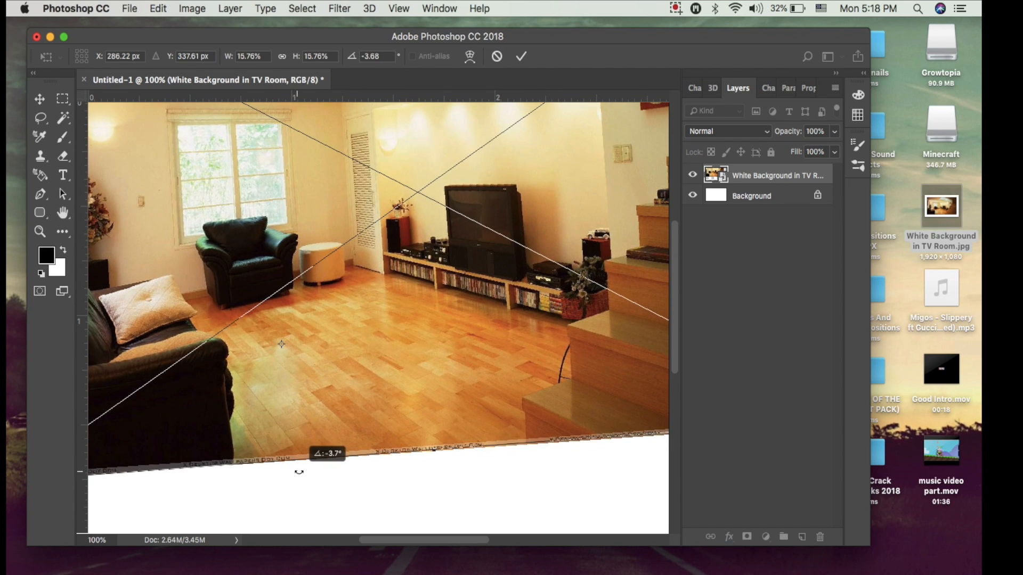
drag(347, 384, 594, 279)
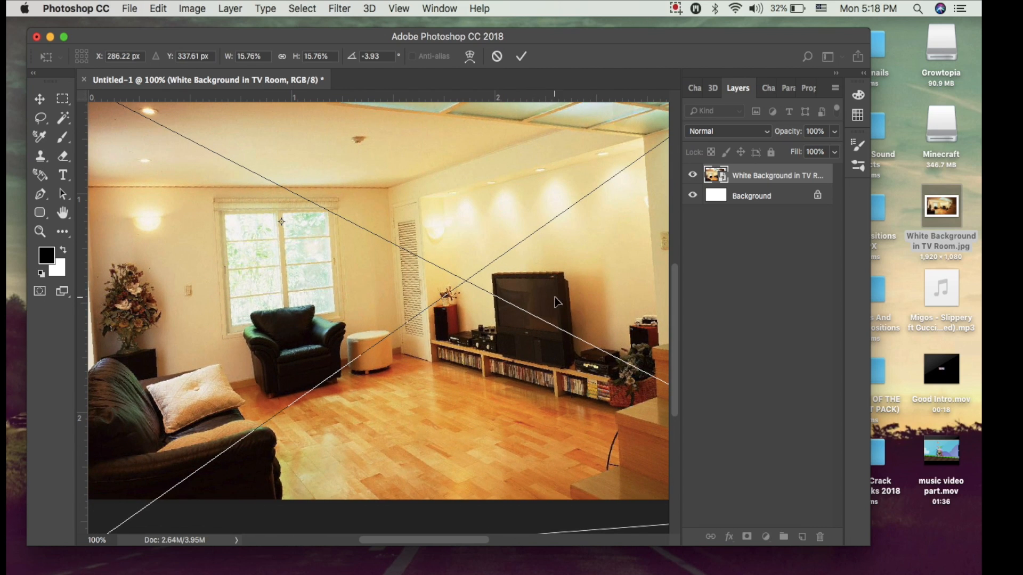
click(521, 57)
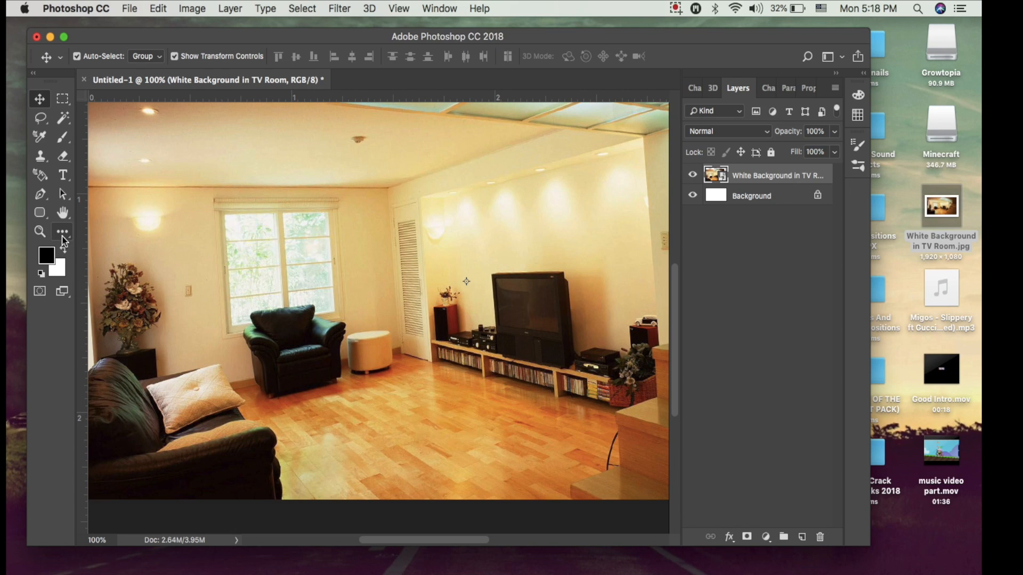
Choose the Spot Healing Brush Tool and rasterize the room photo's smart object layer for retouching.
key(c)
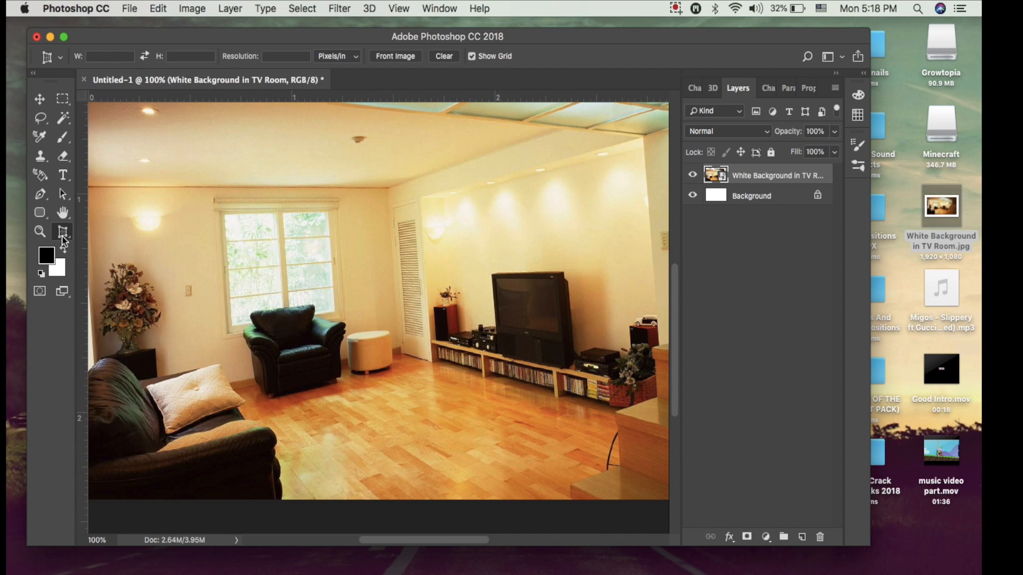
click(64, 241)
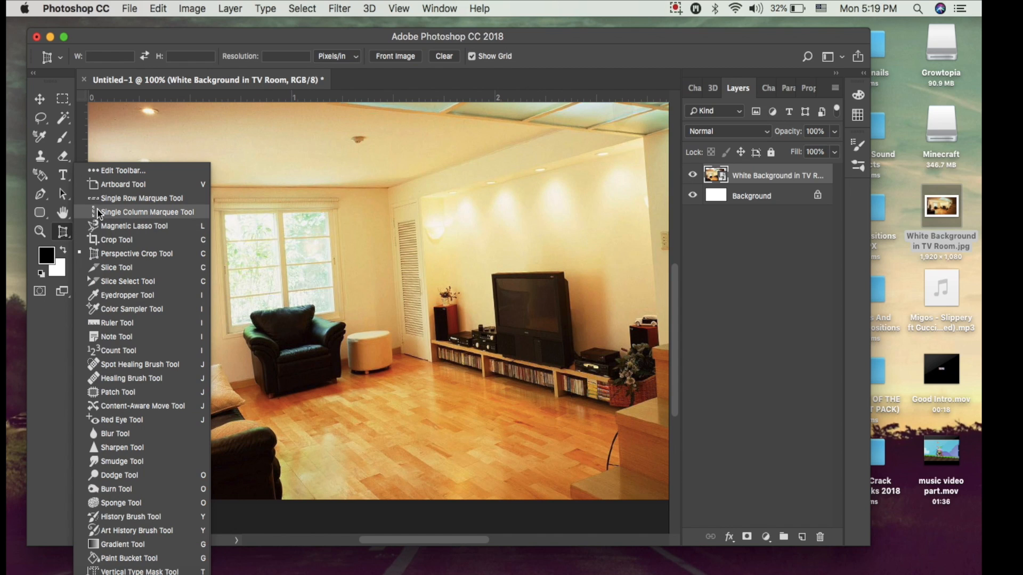
click(178, 366)
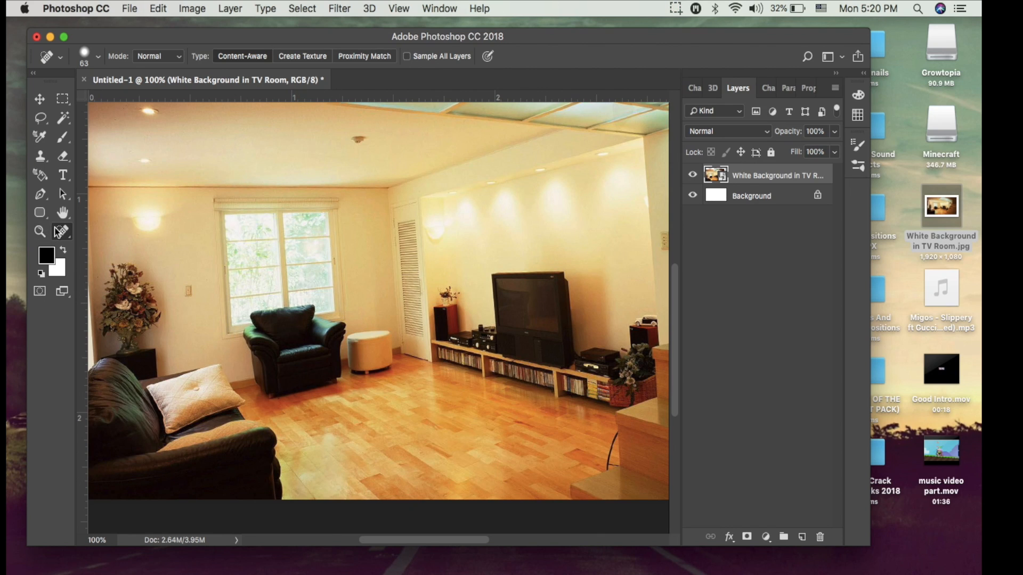
click(407, 272)
click(595, 223)
Try to remove the white stool beside the armchair with the Spot Healing Brush and undo the stroke.
mouse_move(378, 347)
mouse_down()
mouse_move(378, 363)
mouse_move(373, 352)
mouse_move(364, 365)
mouse_move(374, 346)
mouse_up()
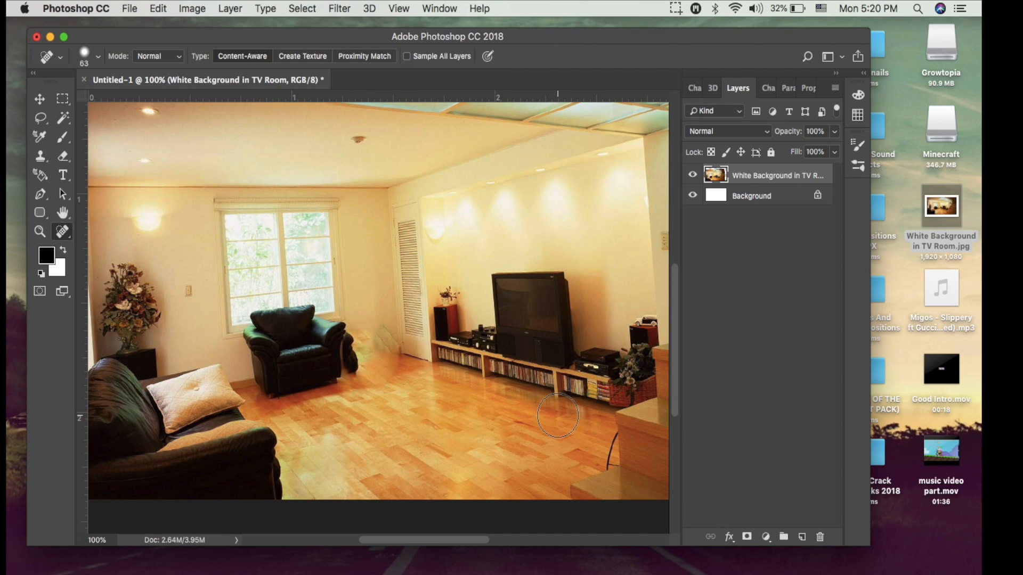
click(154, 9)
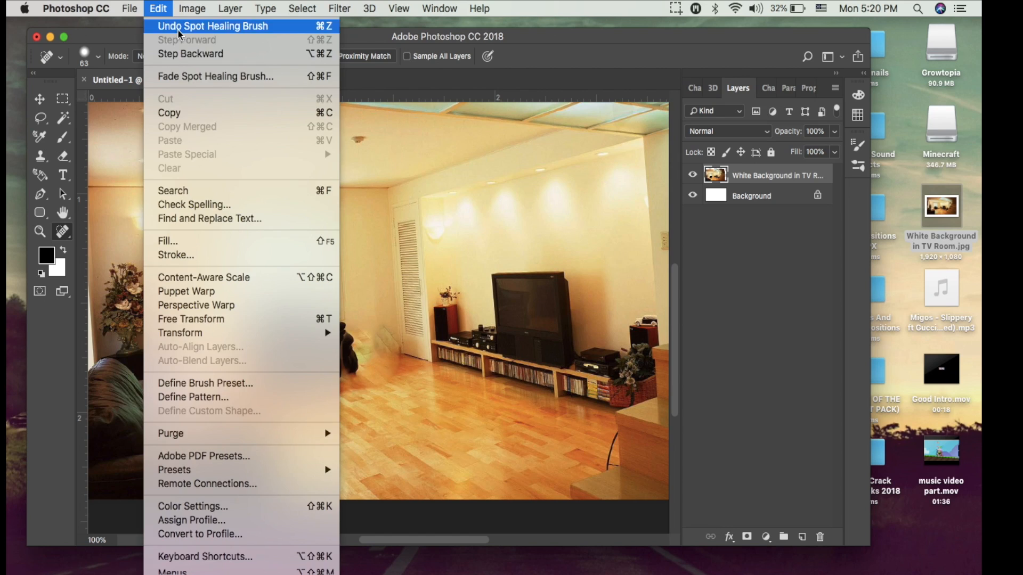
click(178, 27)
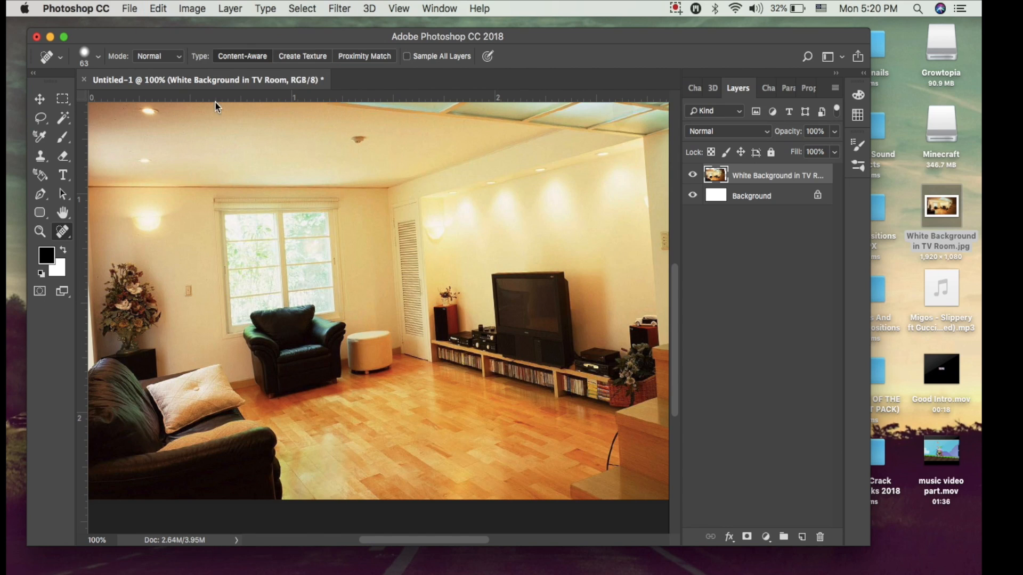
Try to cover the white stool with the Clone Stamp Tool and undo the strokes.
click(41, 159)
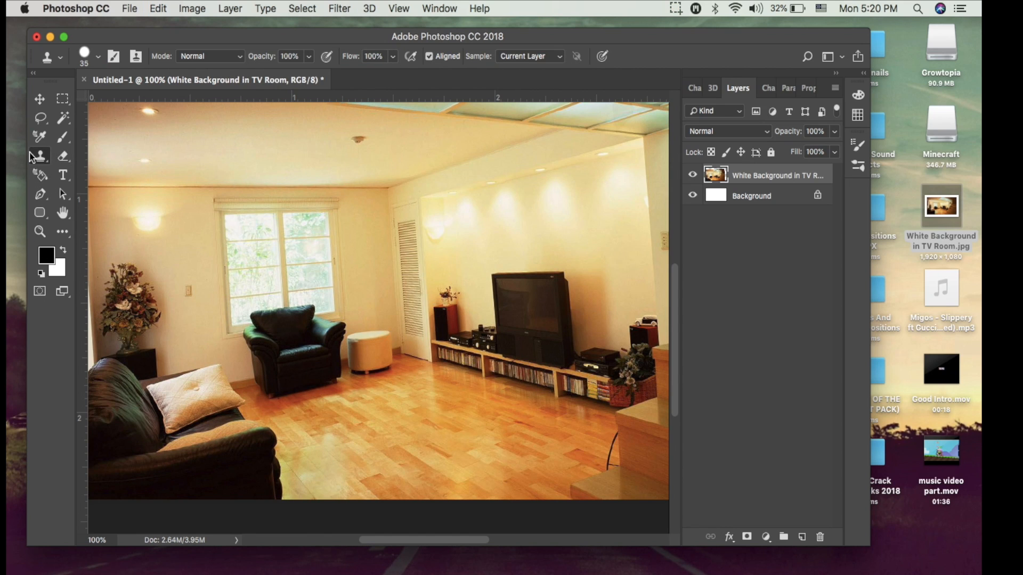
click(375, 346)
click(592, 222)
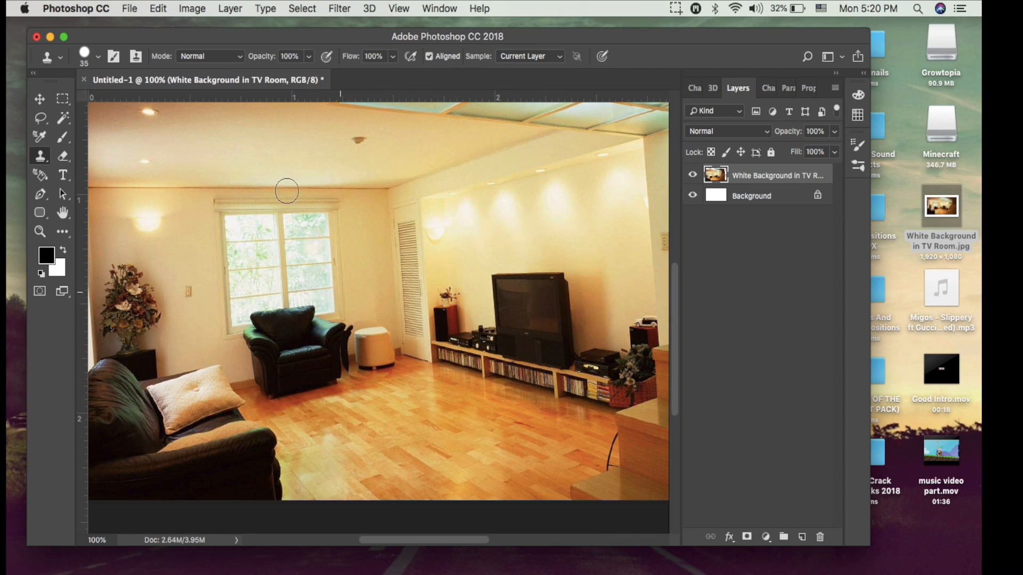
click(170, 8)
click(162, 26)
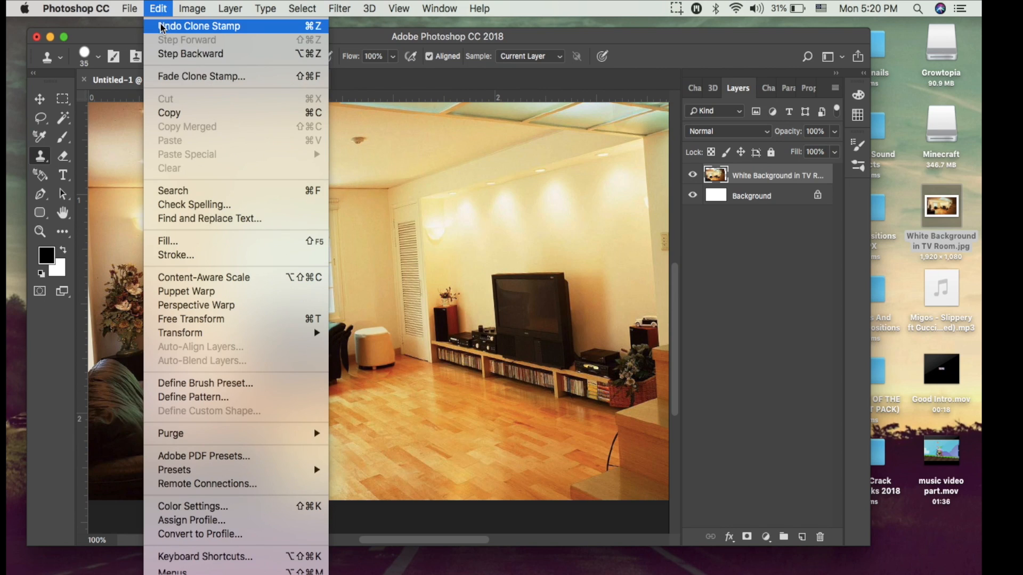
key(super+alt+z)
key(super+alt+z)
Try again to clone over the white stool from its armchair side toward the louvered door.
drag(369, 361, 369, 337)
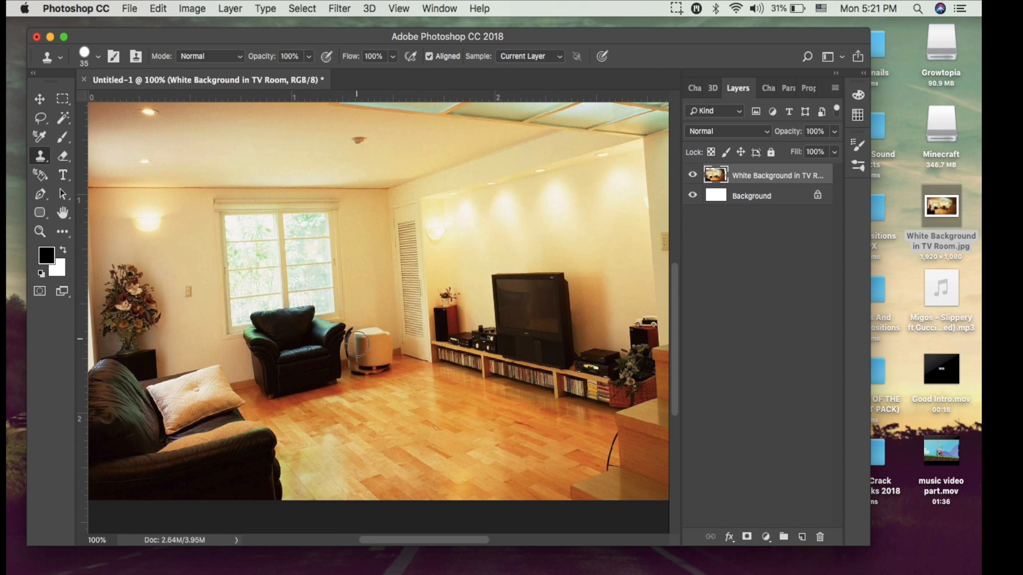
mouse_move(382, 368)
mouse_down()
mouse_move(391, 334)
mouse_move(385, 357)
mouse_move(376, 322)
mouse_move(377, 370)
mouse_move(373, 343)
mouse_move(359, 362)
mouse_move(368, 314)
mouse_move(360, 354)
mouse_up()
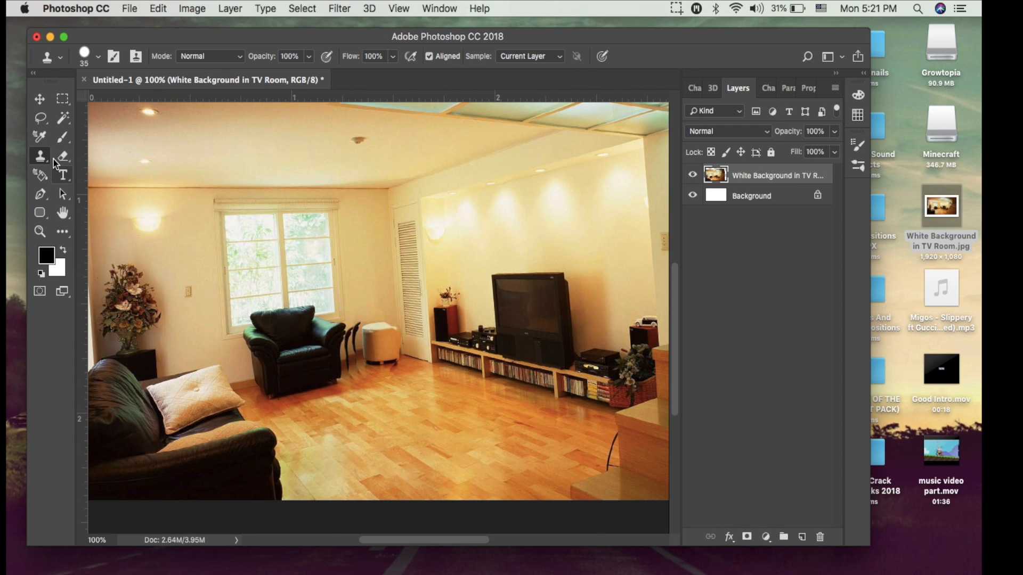
mouse_move(388, 352)
mouse_down()
mouse_move(382, 329)
mouse_move(395, 354)
mouse_move(386, 331)
mouse_move(396, 329)
mouse_move(386, 336)
mouse_move(399, 349)
mouse_move(375, 350)
mouse_move(394, 342)
mouse_move(393, 321)
mouse_move(406, 349)
mouse_move(390, 330)
mouse_move(400, 346)
mouse_move(401, 317)
mouse_up()
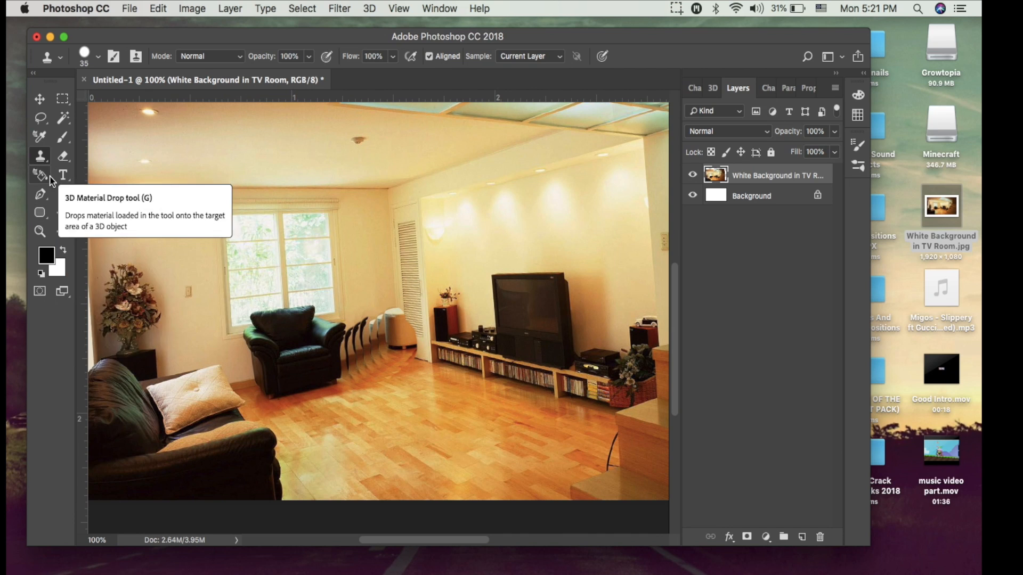
Try to heal away the stool and the cloned marks around it with the Spot Healing Brush at size 63.
key(j)
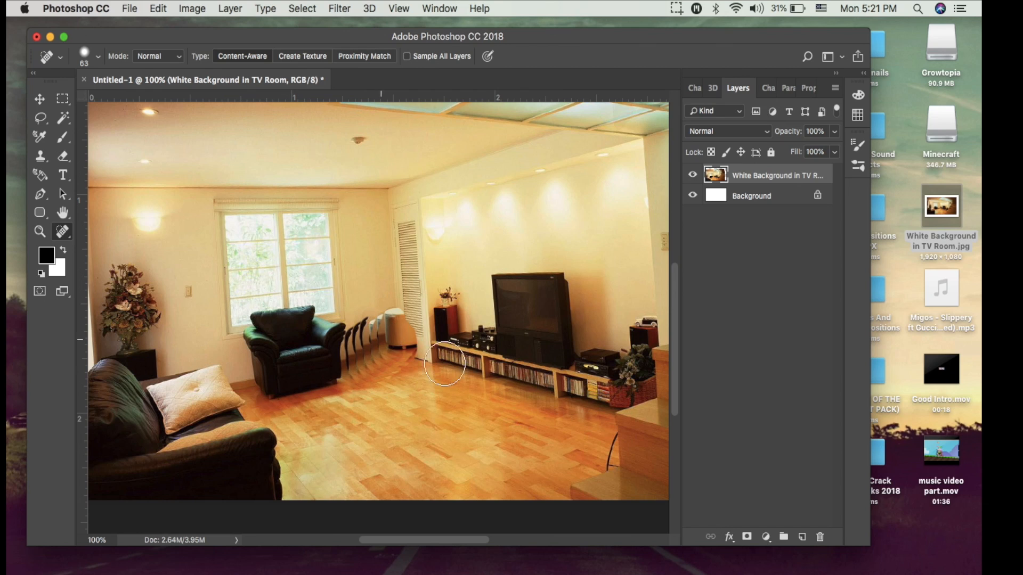
mouse_move(395, 325)
mouse_down()
mouse_move(394, 356)
mouse_move(395, 328)
mouse_move(365, 338)
mouse_move(372, 358)
mouse_move(437, 379)
mouse_up()
mouse_move(365, 342)
mouse_down()
mouse_move(366, 368)
mouse_move(393, 375)
mouse_move(362, 345)
mouse_move(365, 369)
mouse_up()
click(378, 333)
click(373, 335)
click(362, 345)
click(353, 345)
click(355, 348)
click(367, 356)
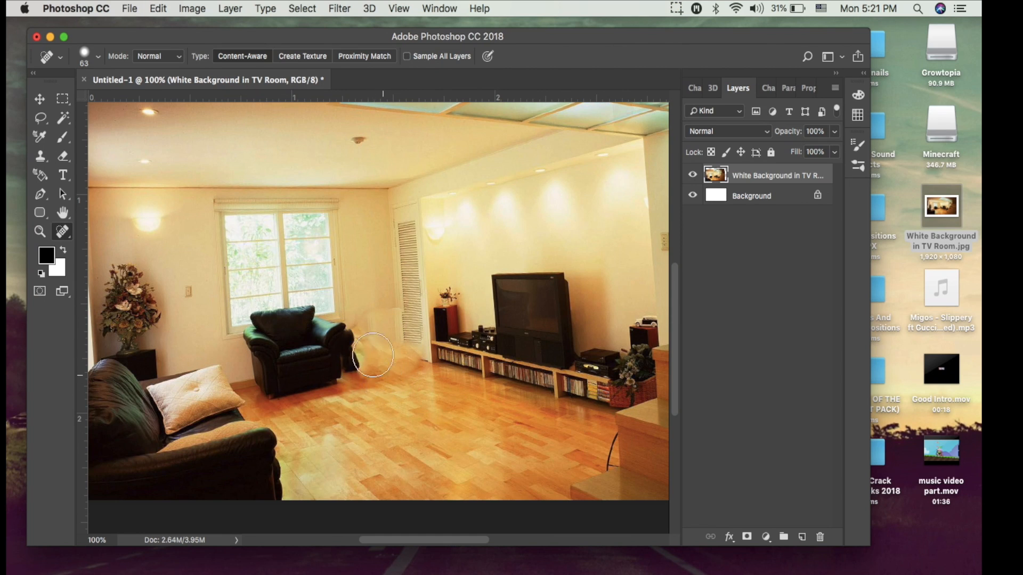
Step backward through all the healing and clone strokes to restore the original white stool.
click(135, 9)
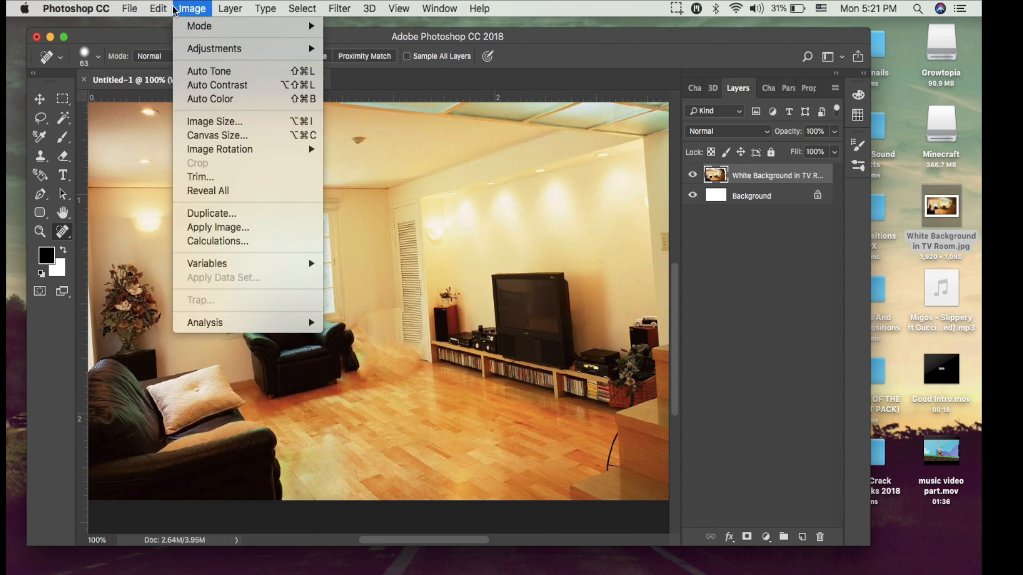
click(192, 26)
click(158, 9)
click(172, 56)
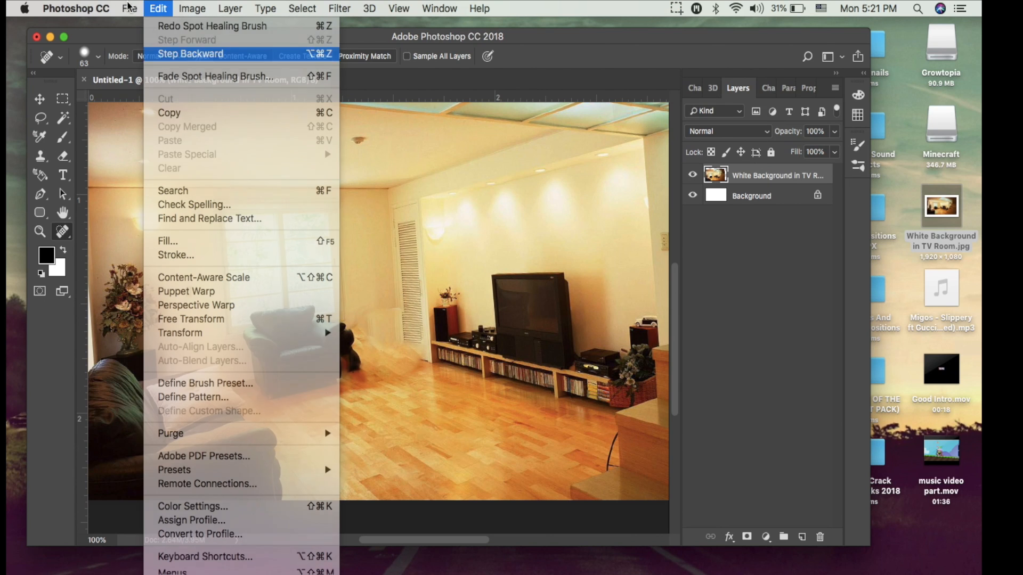
click(158, 8)
click(172, 55)
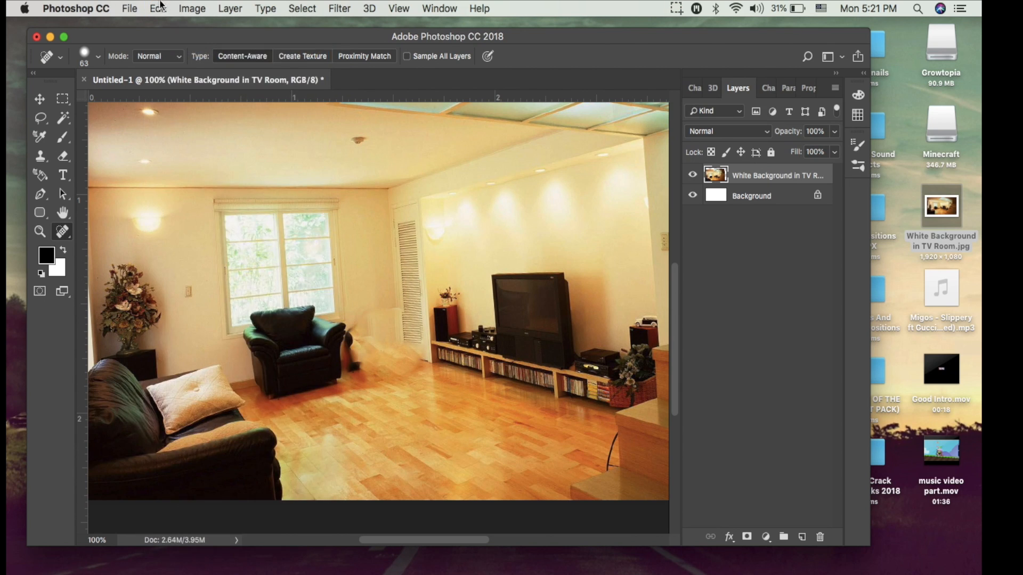
click(158, 8)
click(163, 55)
click(159, 9)
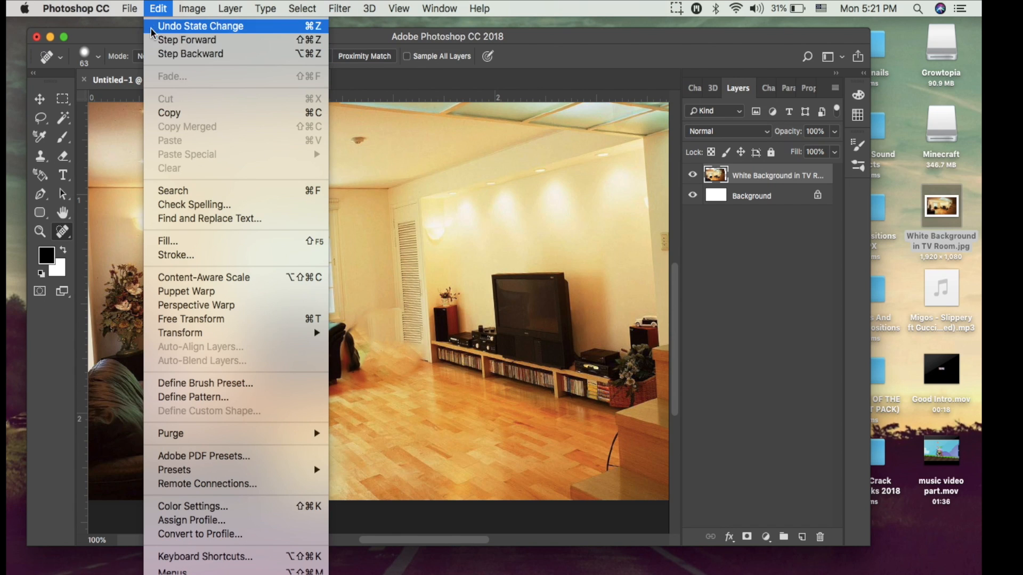
click(171, 55)
click(158, 6)
click(176, 53)
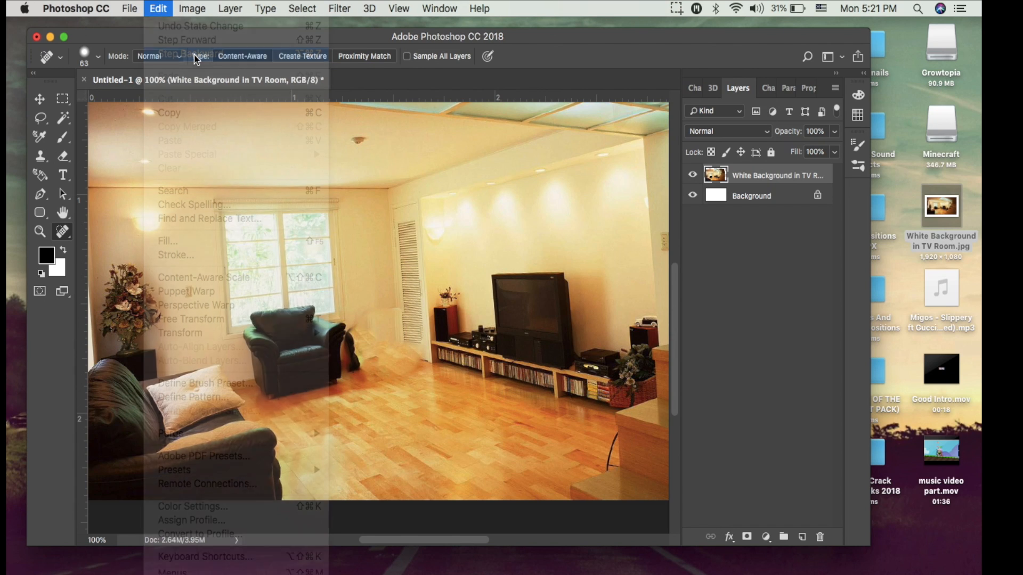
click(168, 9)
click(166, 54)
click(156, 7)
click(165, 55)
click(154, 9)
click(165, 53)
click(163, 8)
click(165, 54)
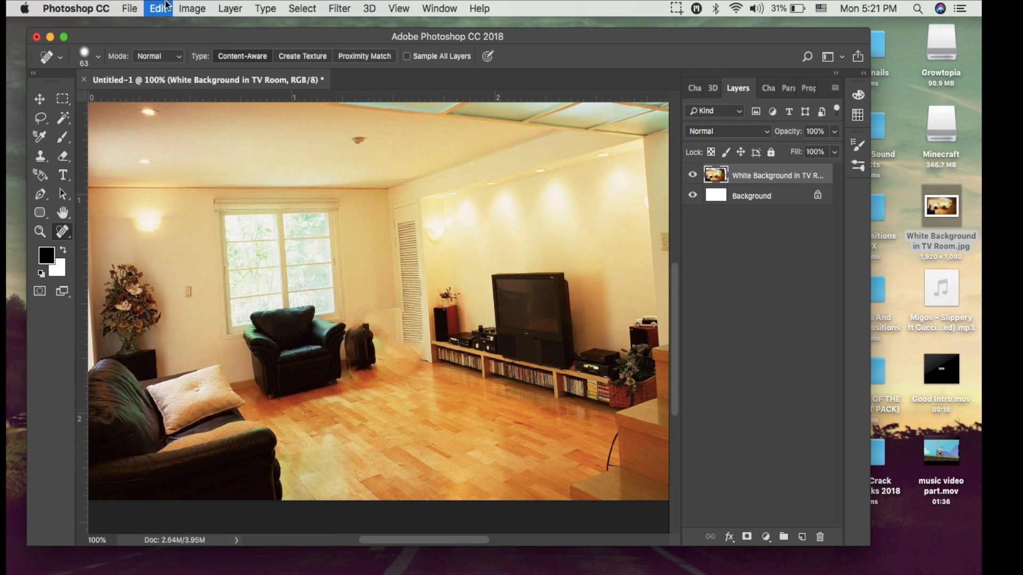
click(163, 8)
click(174, 53)
click(160, 8)
click(174, 55)
click(160, 8)
click(170, 54)
click(159, 8)
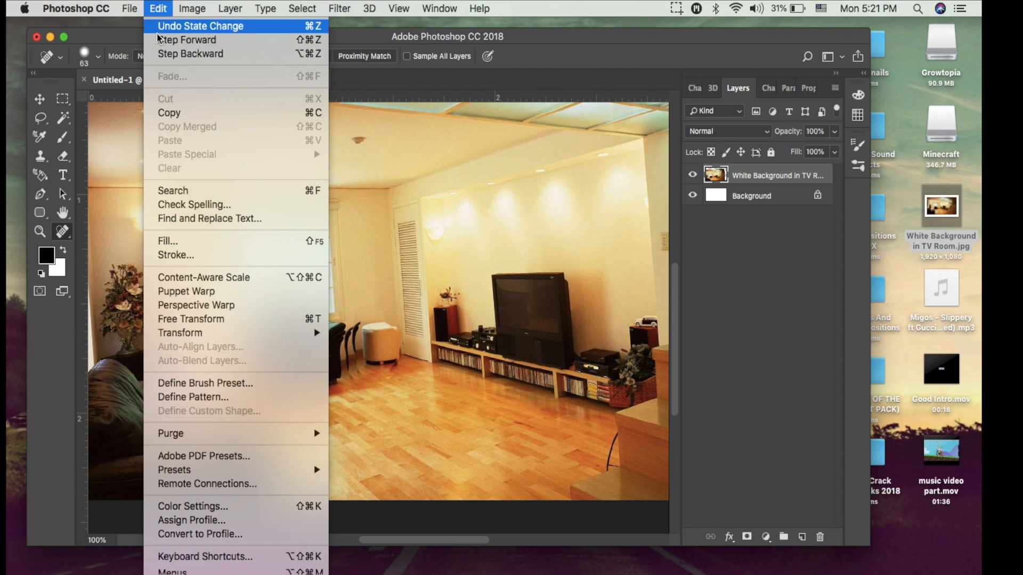
click(165, 53)
click(158, 8)
click(165, 54)
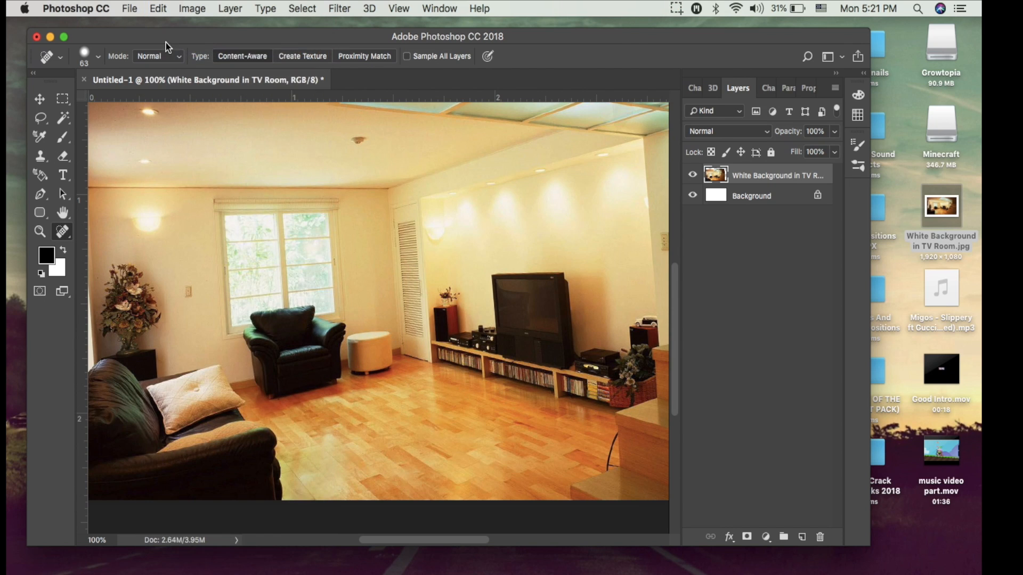
click(158, 8)
click(165, 53)
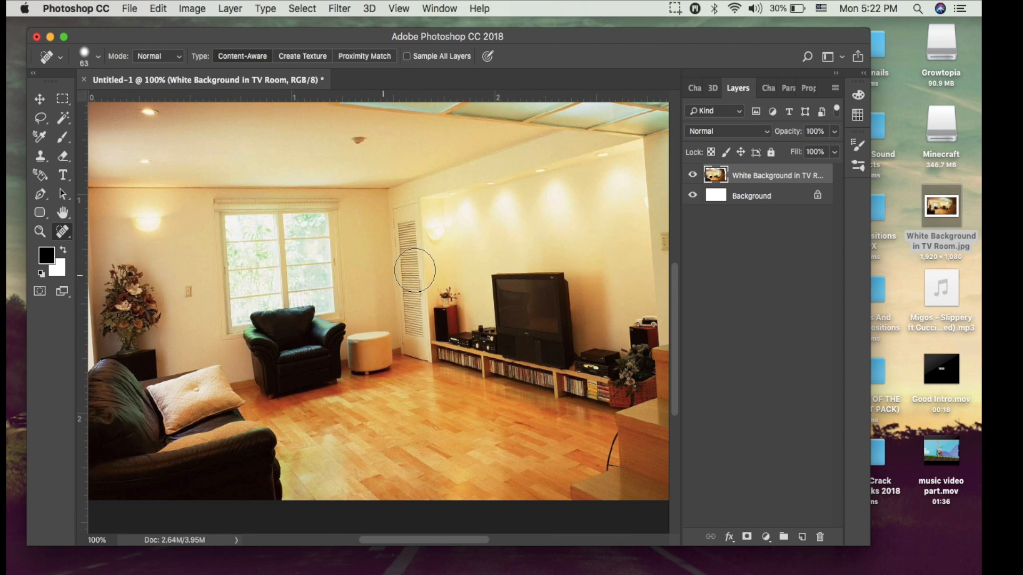
Remove the wall socket near the plant, the ceiling fixture and the wall lamp beside the louvered door with the Spot Healing Brush.
click(190, 292)
click(354, 140)
click(441, 221)
click(443, 229)
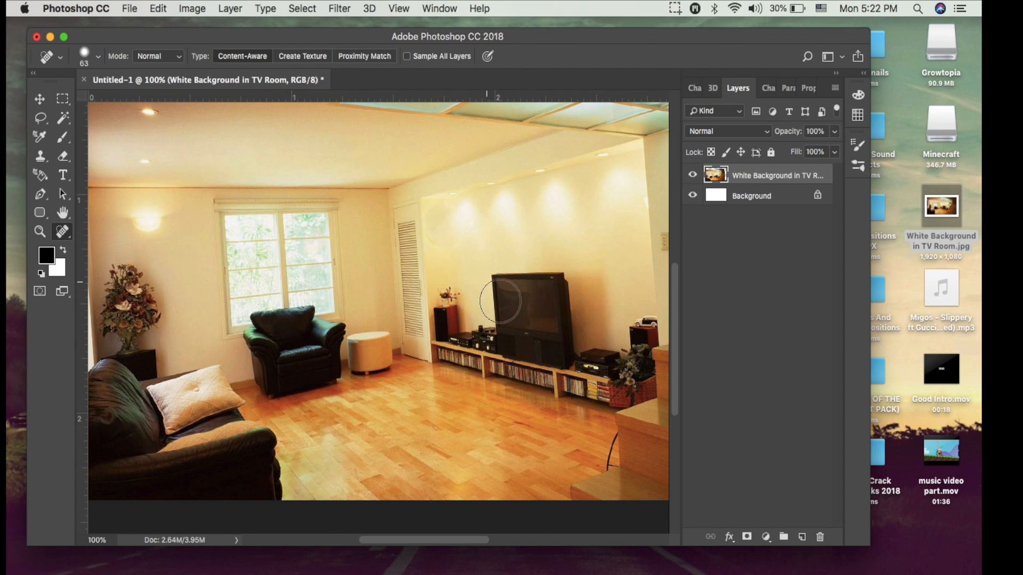
click(445, 243)
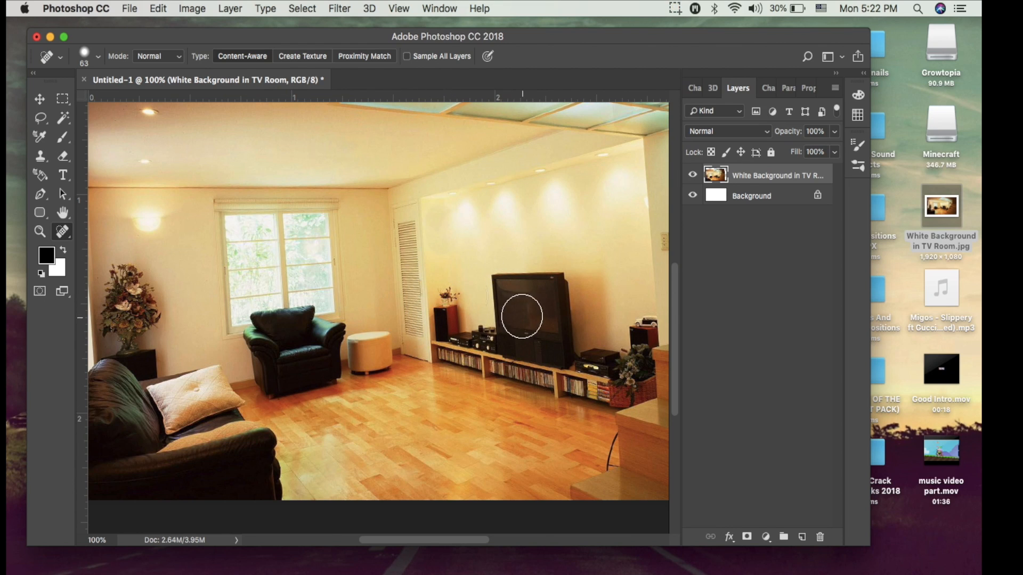
Remove the flowers standing on the speaker beside the TV with the Spot Healing Brush.
click(444, 288)
click(447, 294)
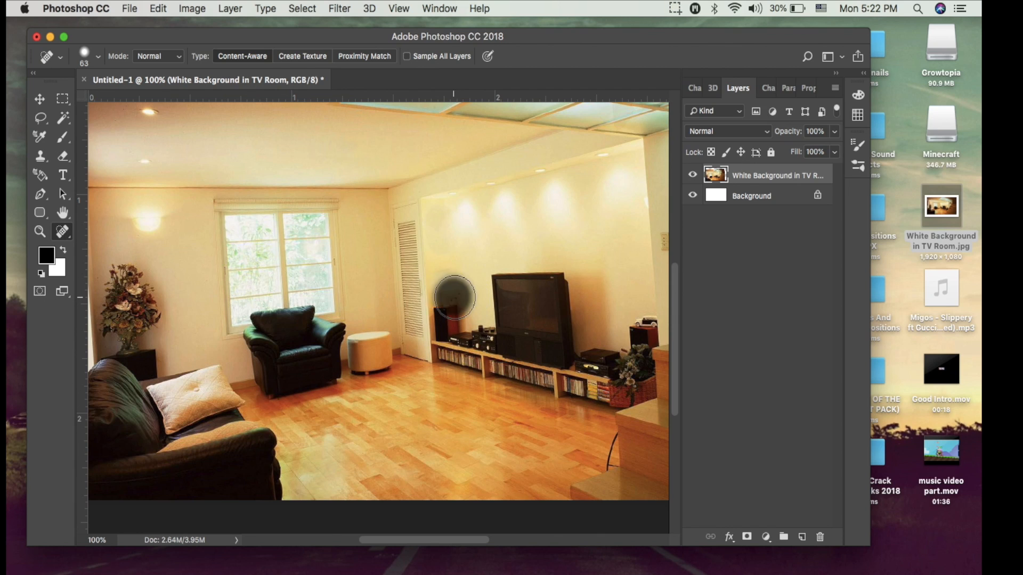
click(446, 286)
click(456, 294)
click(470, 297)
click(450, 287)
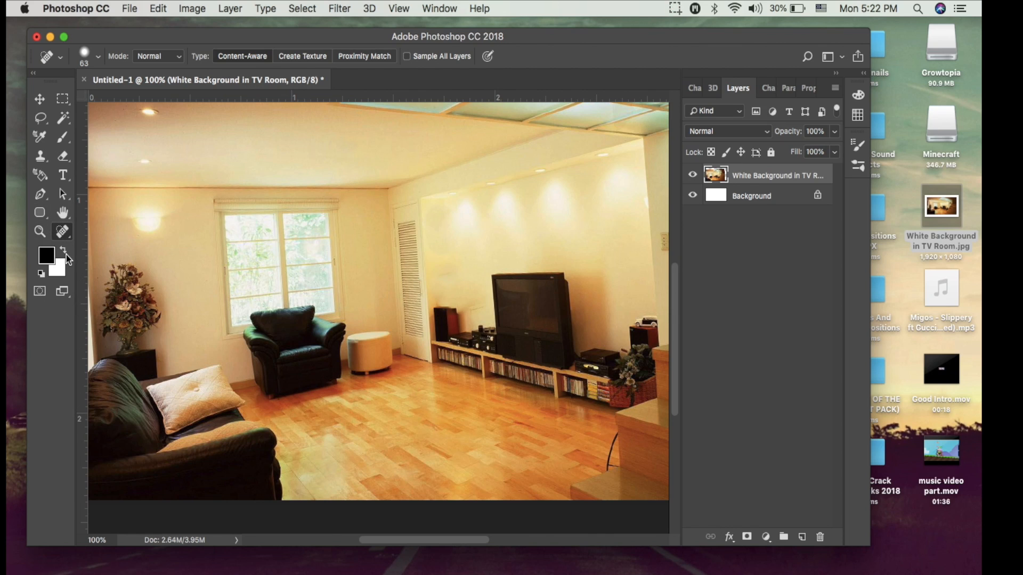
key(h)
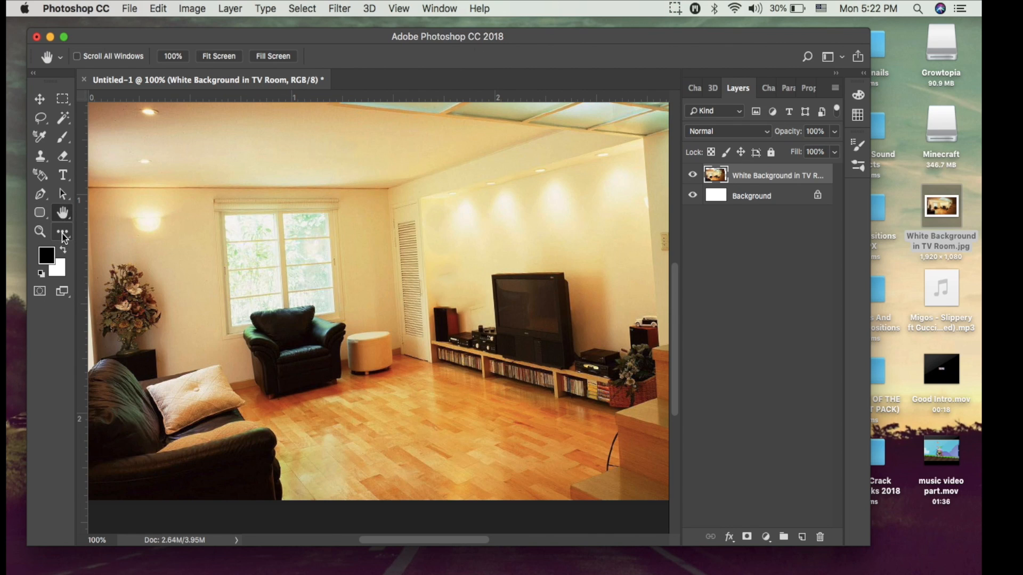
Blur the whole living-room photo with the Blur tool.
click(63, 233)
right_click(64, 238)
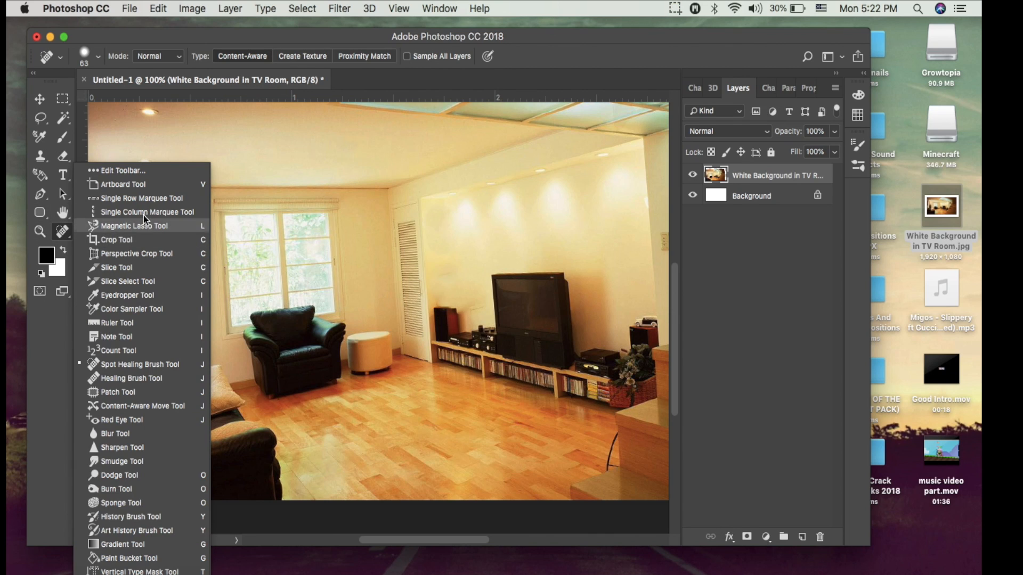
click(133, 433)
mouse_move(300, 414)
mouse_down()
mouse_move(269, 422)
mouse_move(376, 216)
mouse_move(125, 418)
mouse_move(91, 303)
mouse_move(541, 324)
mouse_move(548, 446)
mouse_move(488, 278)
mouse_move(309, 297)
mouse_move(298, 506)
mouse_move(330, 21)
mouse_move(328, 193)
mouse_move(477, 254)
mouse_move(301, 426)
mouse_move(598, 313)
mouse_move(285, 329)
mouse_move(687, 32)
mouse_move(530, 130)
mouse_move(270, 137)
mouse_up()
click(39, 99)
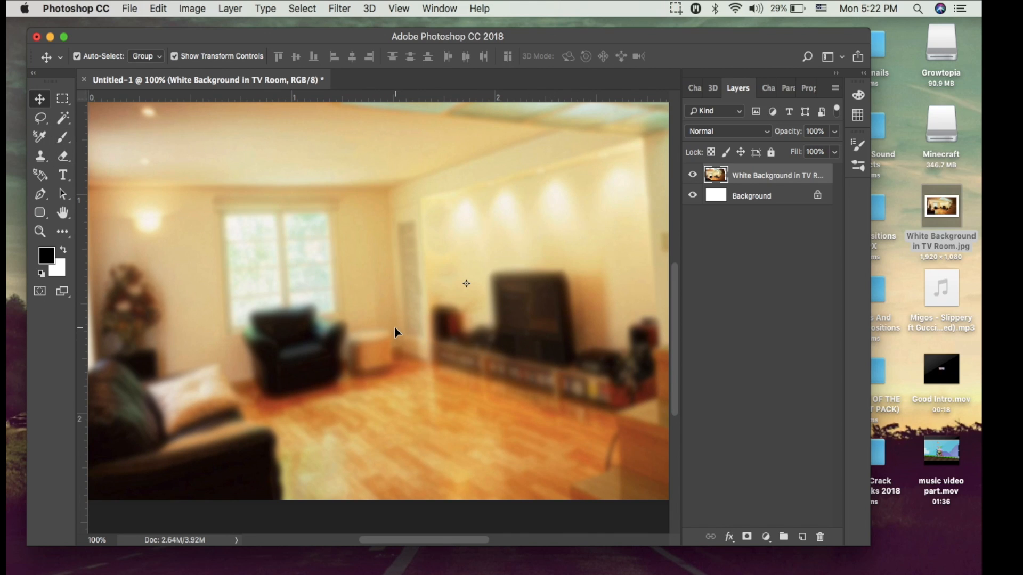
Add the title text "How To" over the window area of the blurred photo with the Horizontal Type tool.
click(62, 176)
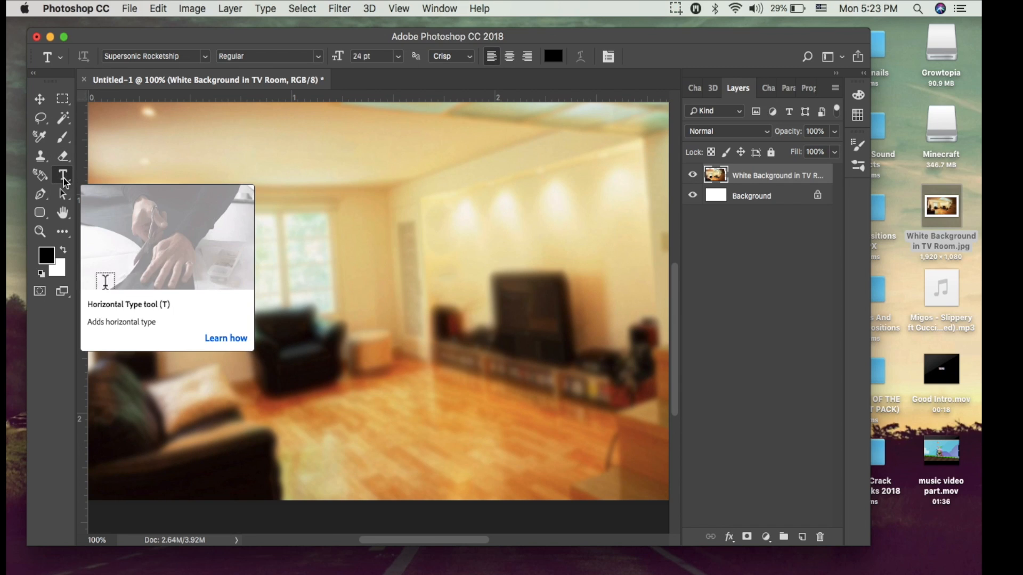
click(305, 260)
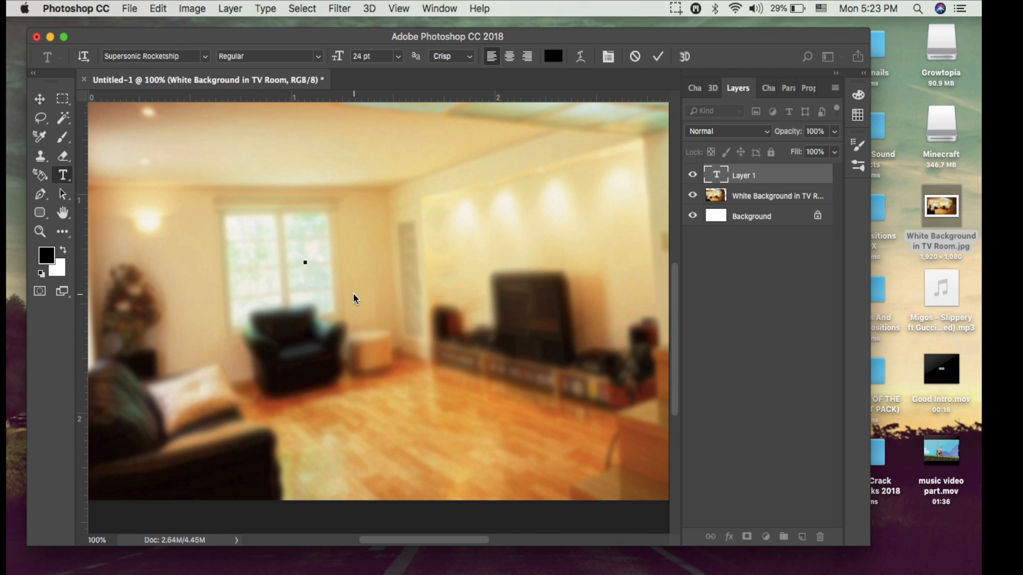
text(FUCK)
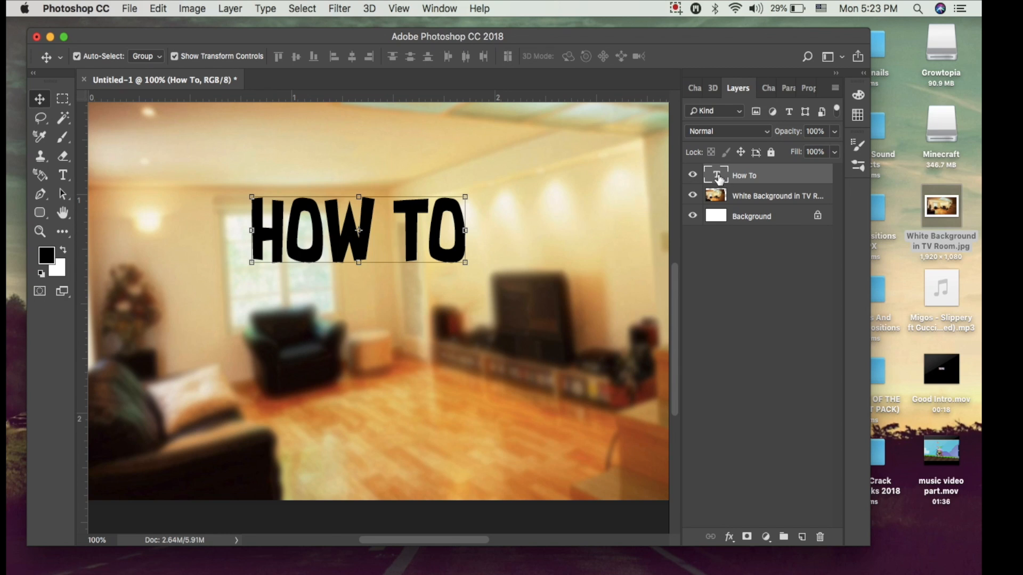
double_click(718, 178)
click(461, 235)
key(BackSpace)
key(BackSpace)
key(BackSpace)
key(BackSpace)
key(BackSpace)
key(BackSpace)
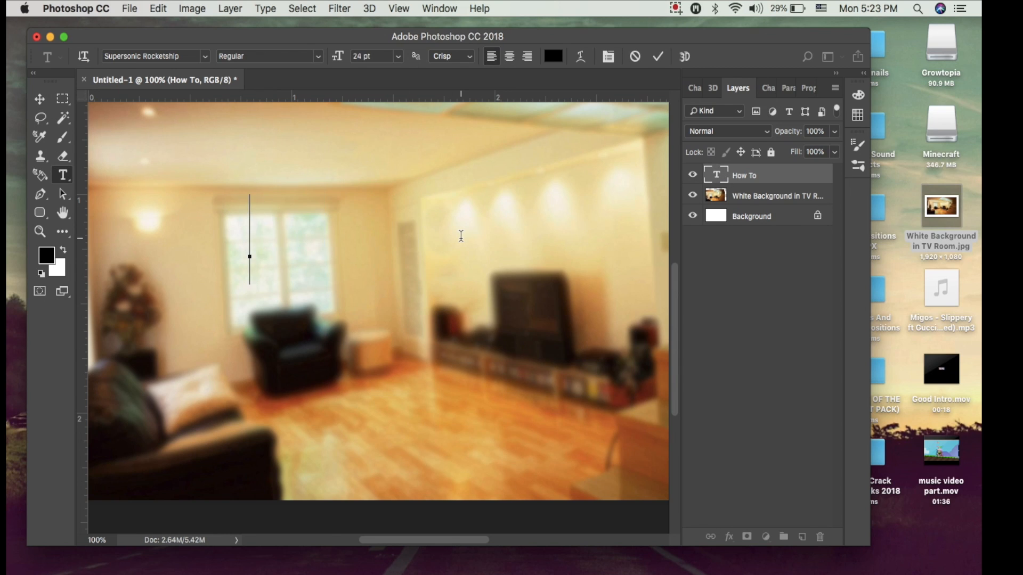
text(FUCKME)
key(BackSpace)
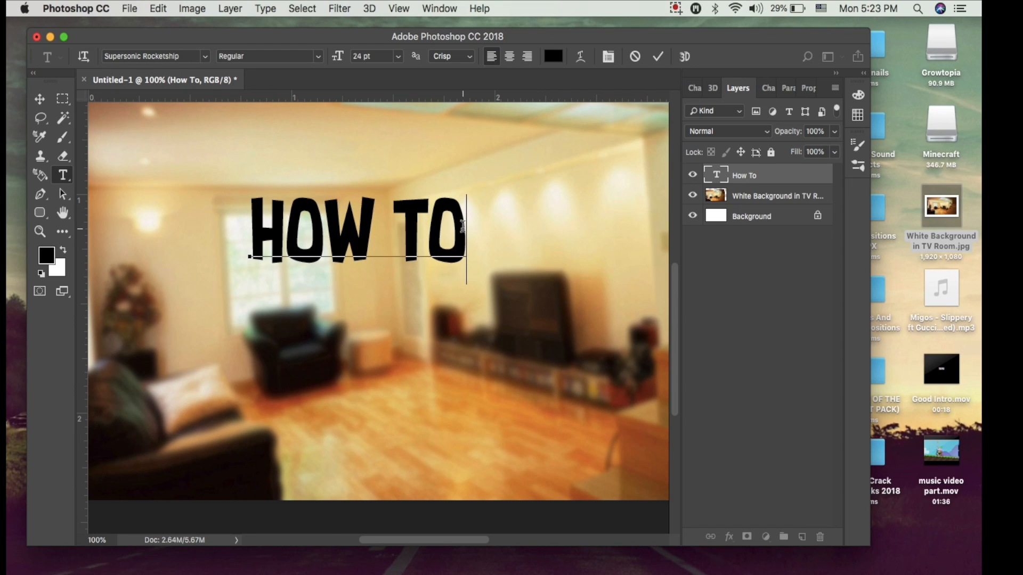
Change the font of the whole "How To" text to BigNoodleTitling.
drag(459, 226, 234, 190)
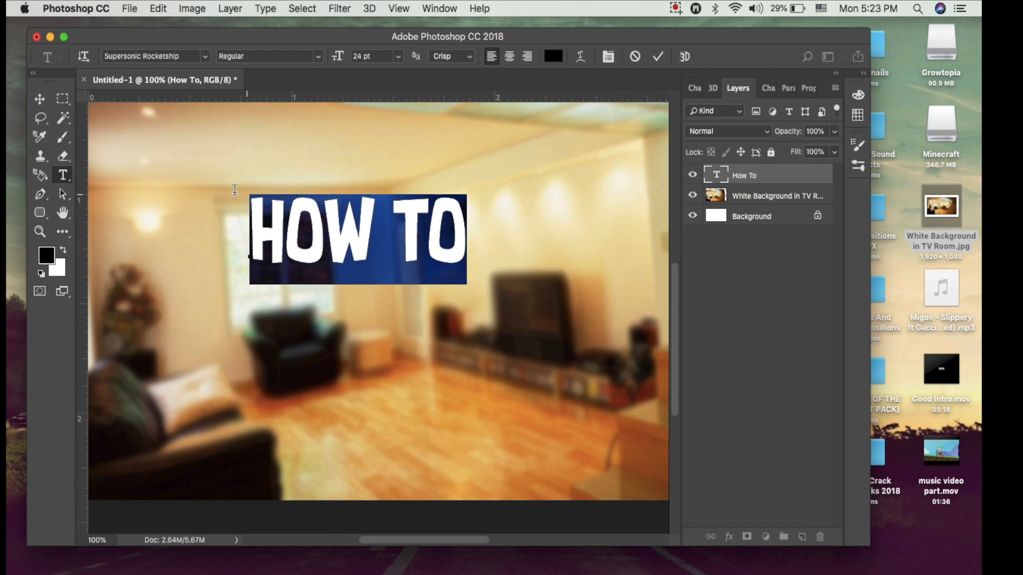
click(205, 56)
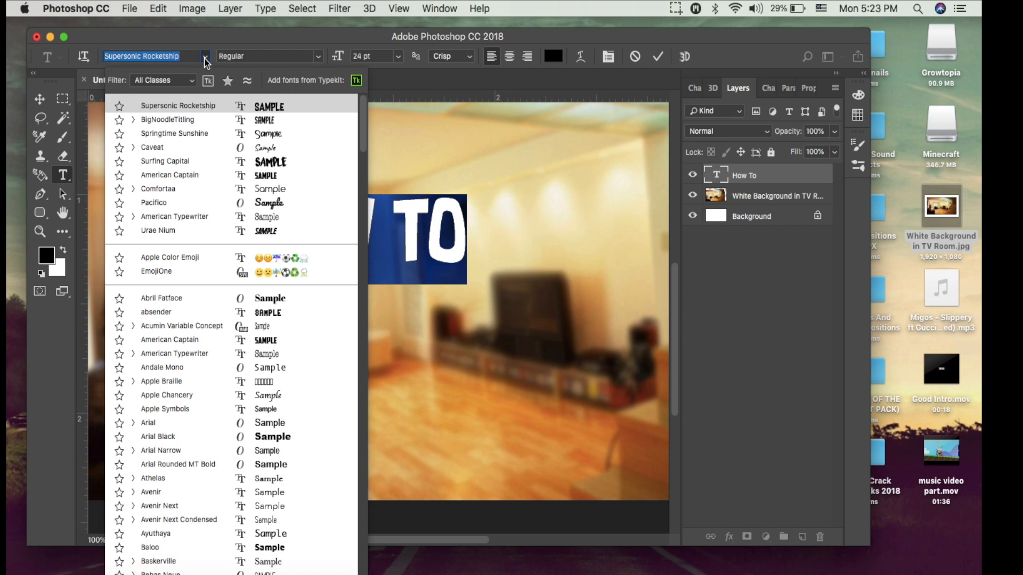
click(244, 121)
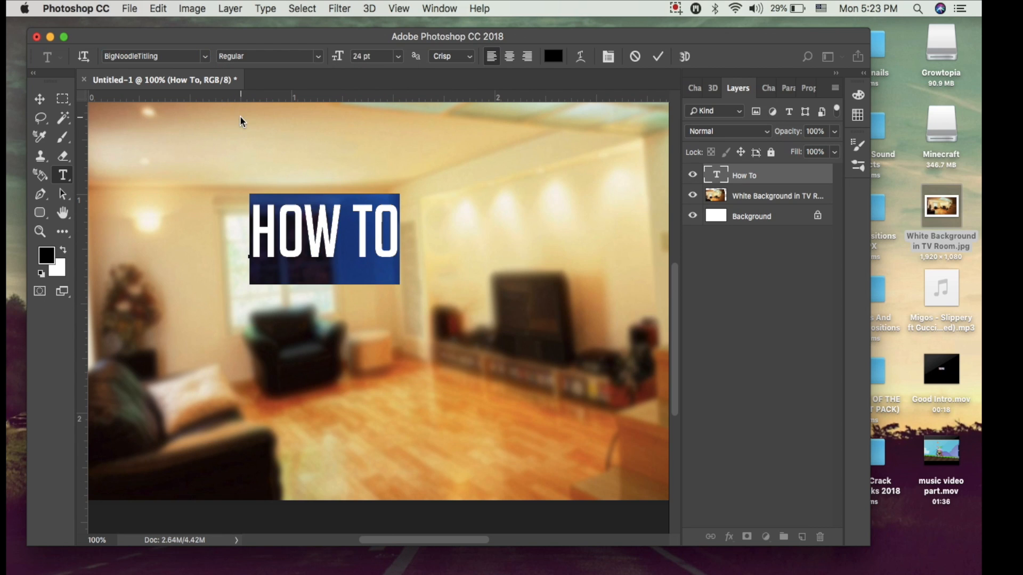
Scale the "How To" text proportionally to about 176% across the window and the wall beside it.
click(40, 100)
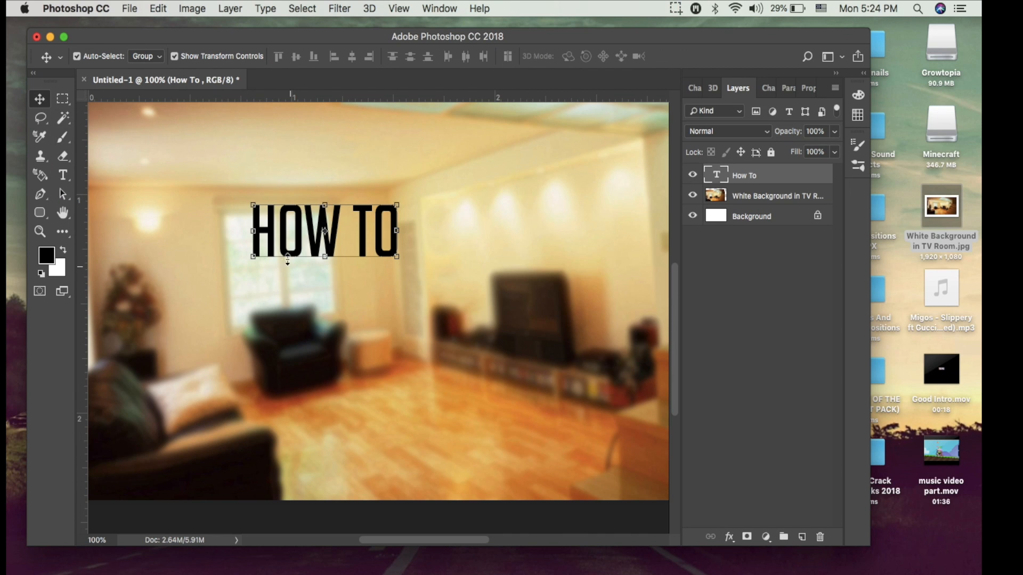
drag(253, 259, 118, 247)
click(158, 8)
click(152, 24)
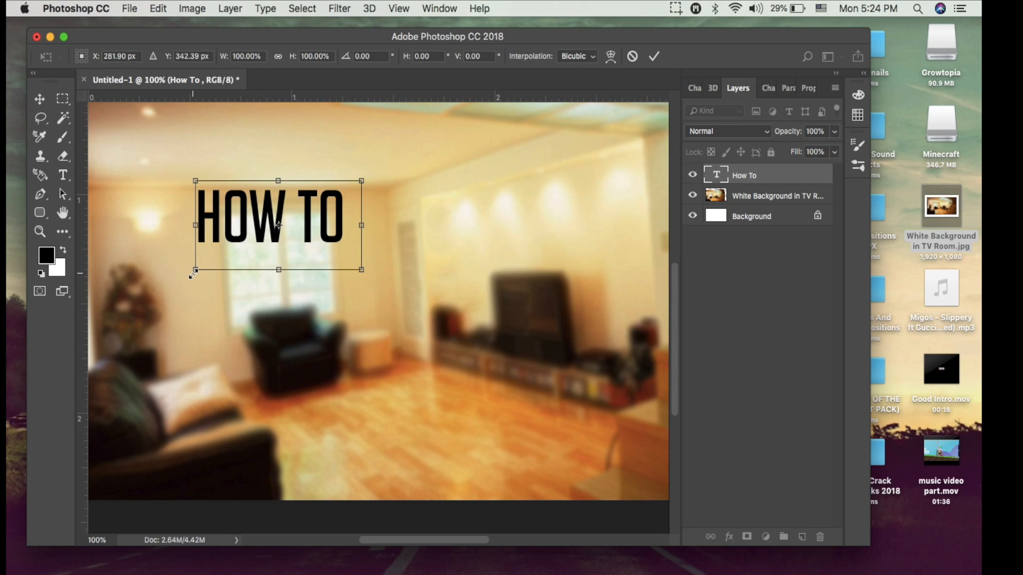
mouse_move(196, 271)
mouse_down()
mouse_move(130, 302)
mouse_move(204, 281)
mouse_up()
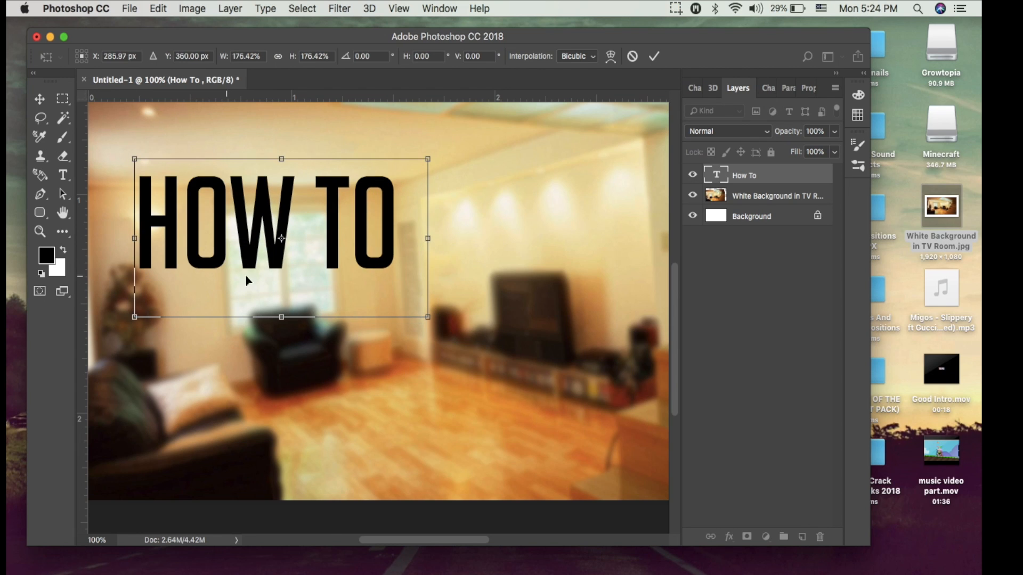
click(654, 57)
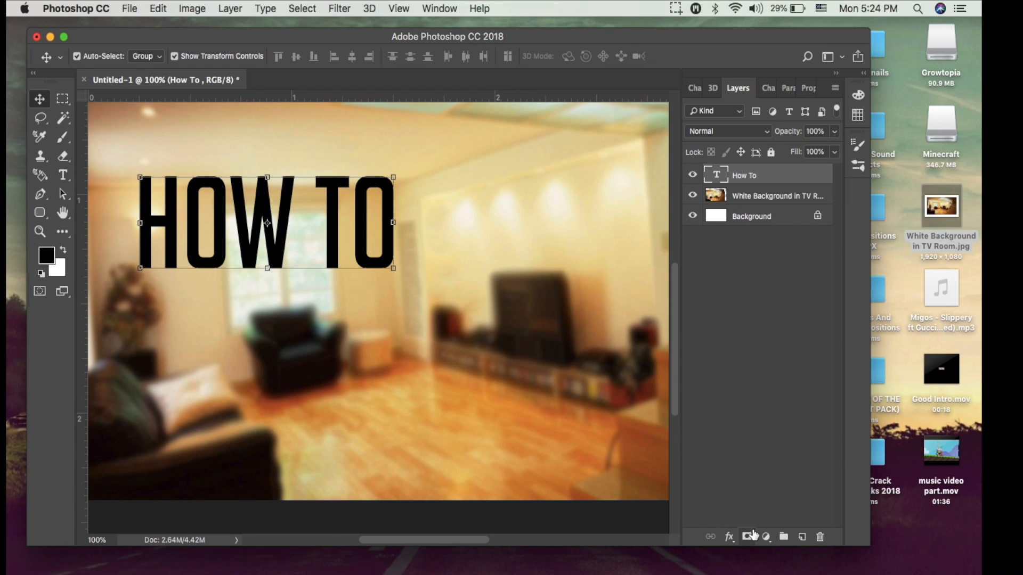
Apply faux italic to the "How To" text.
click(698, 92)
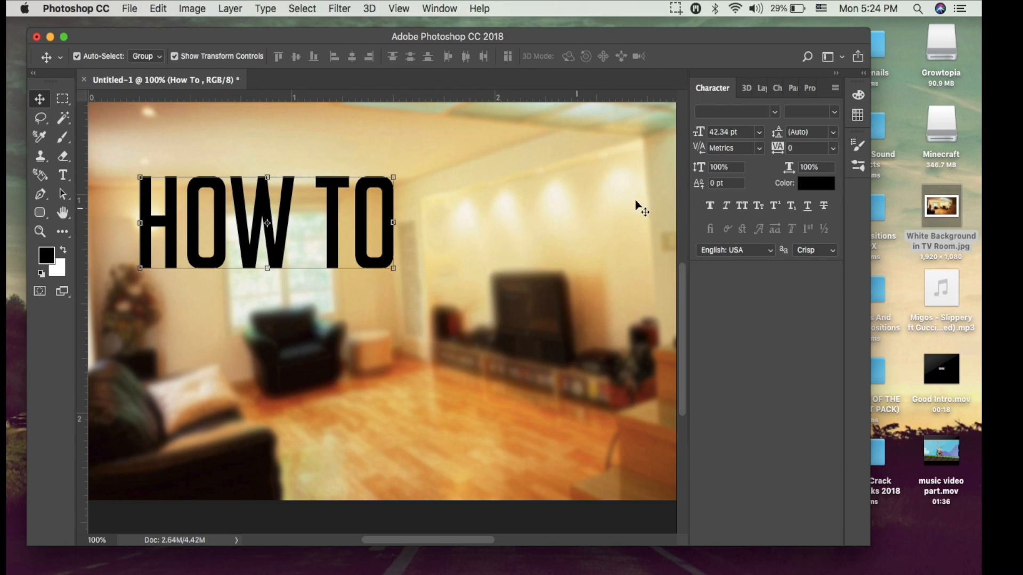
click(725, 205)
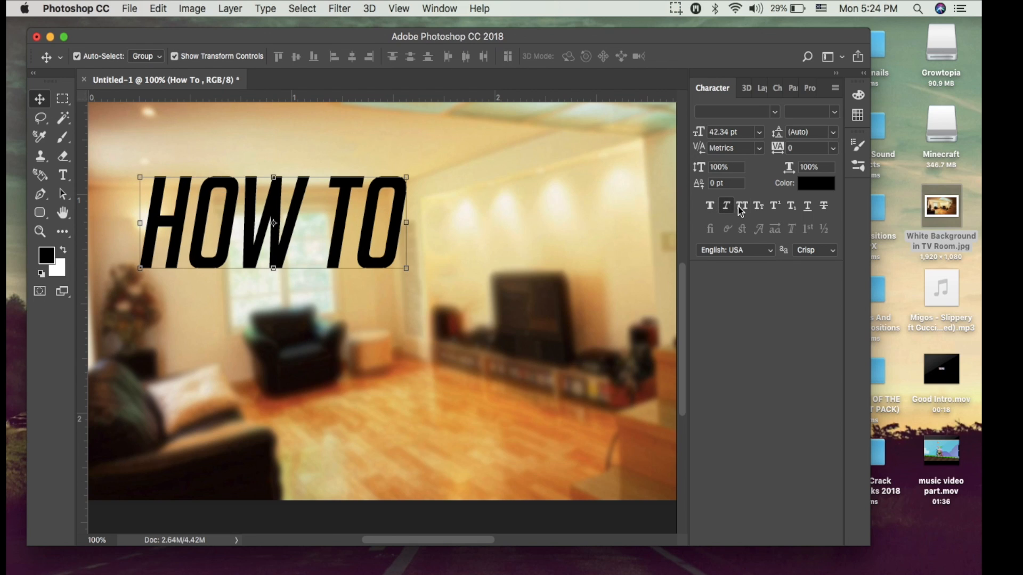
Try out other character styles, including faux bold and strikethrough, on the "How To" text and switch each one off again.
click(711, 208)
click(711, 208)
click(768, 206)
click(769, 207)
click(805, 207)
click(804, 207)
click(829, 206)
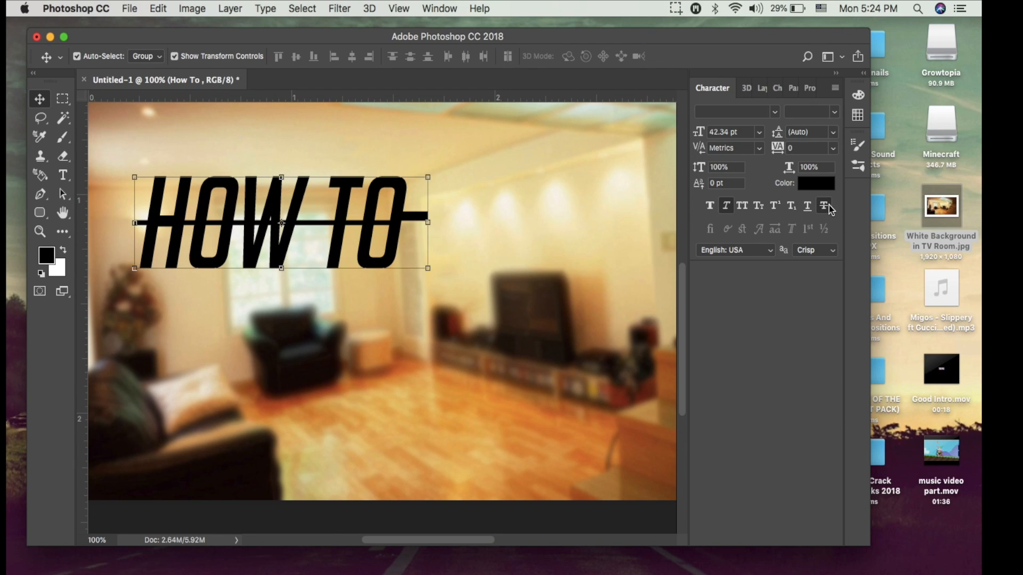
click(825, 205)
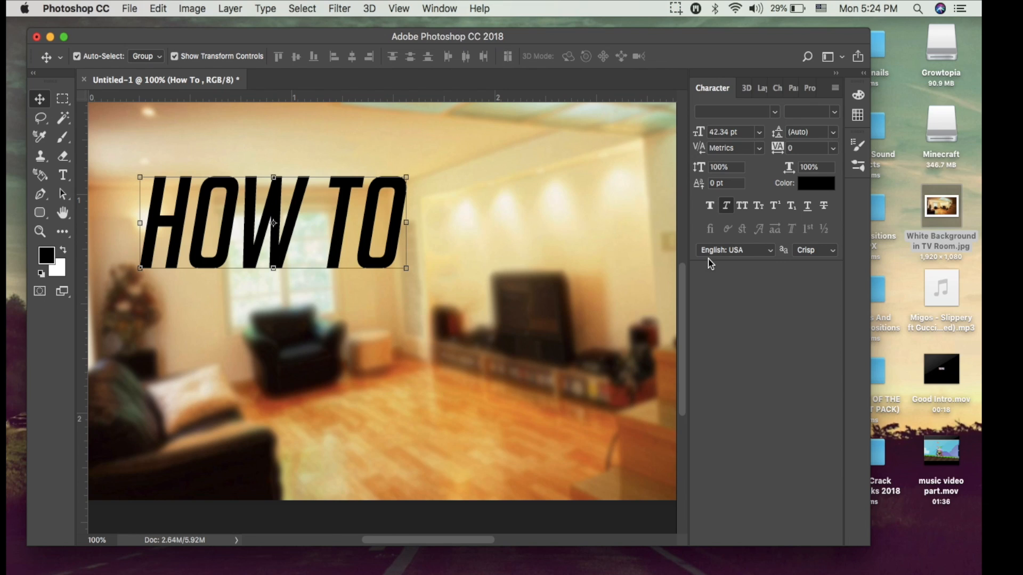
Add a Gradient Overlay to the "How To" layer, using the Foreground to Background preset.
click(762, 90)
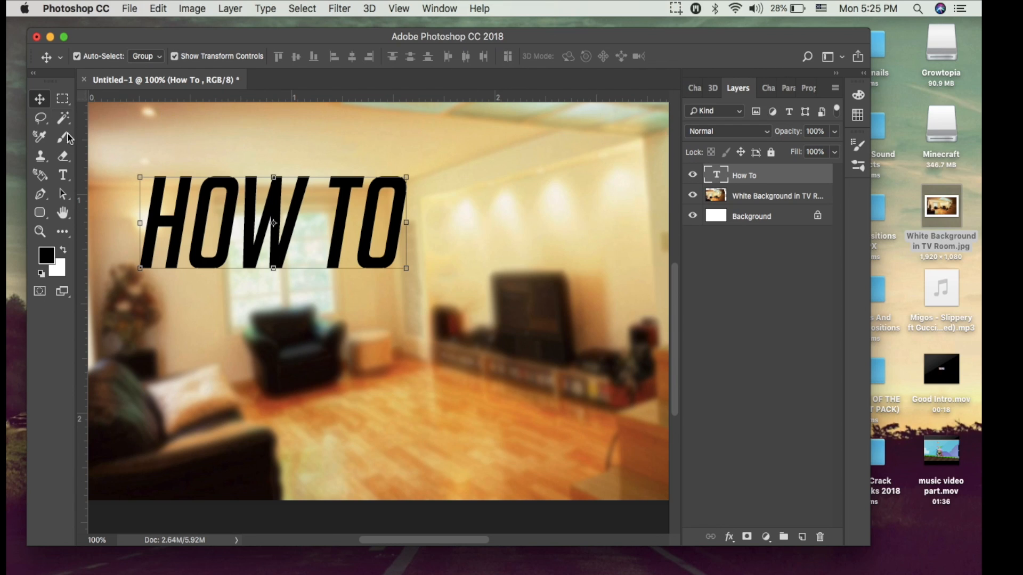
double_click(809, 177)
mouse_move(515, 225)
mouse_down()
mouse_move(767, 96)
mouse_move(771, 56)
mouse_up()
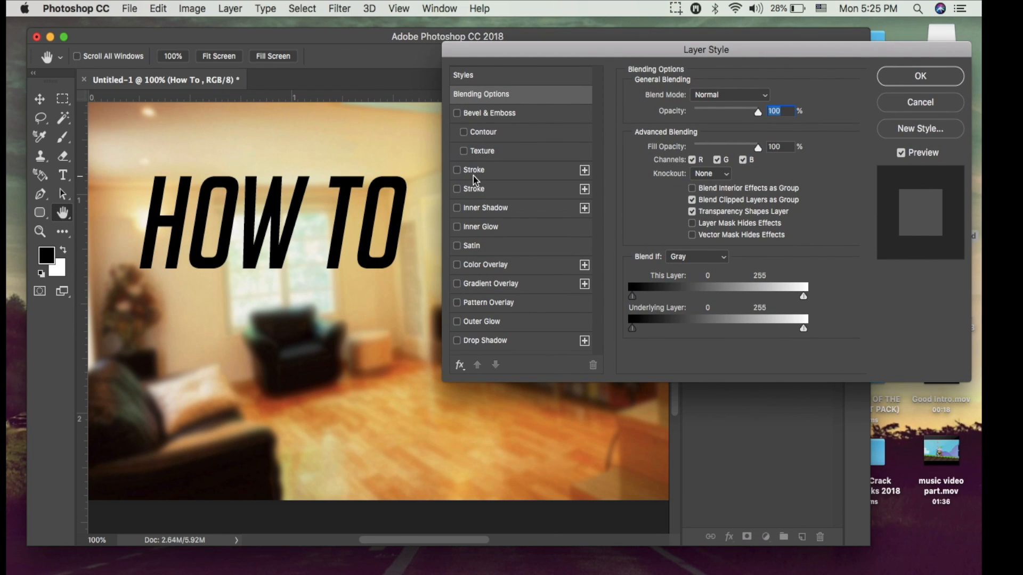
click(459, 285)
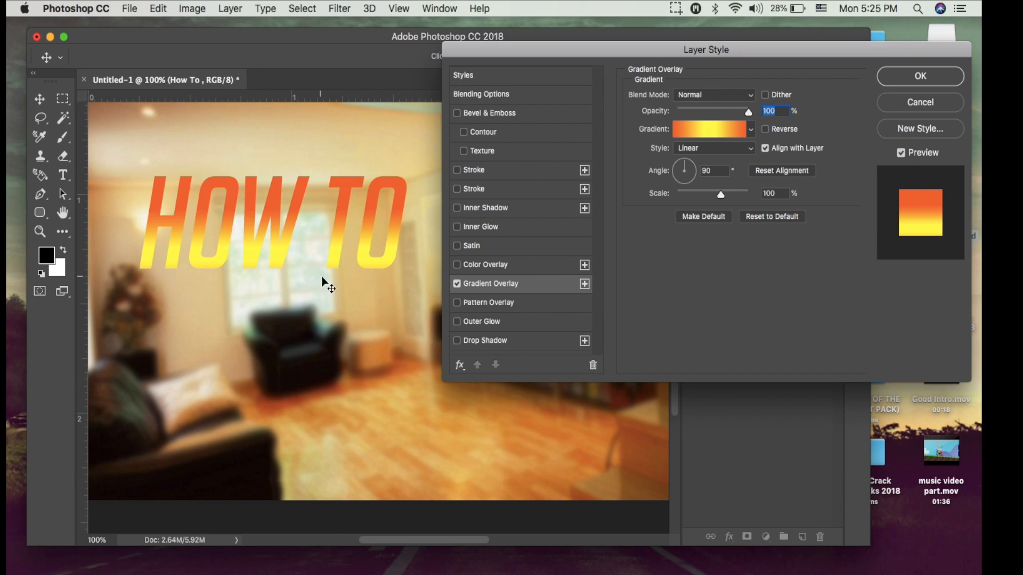
click(703, 131)
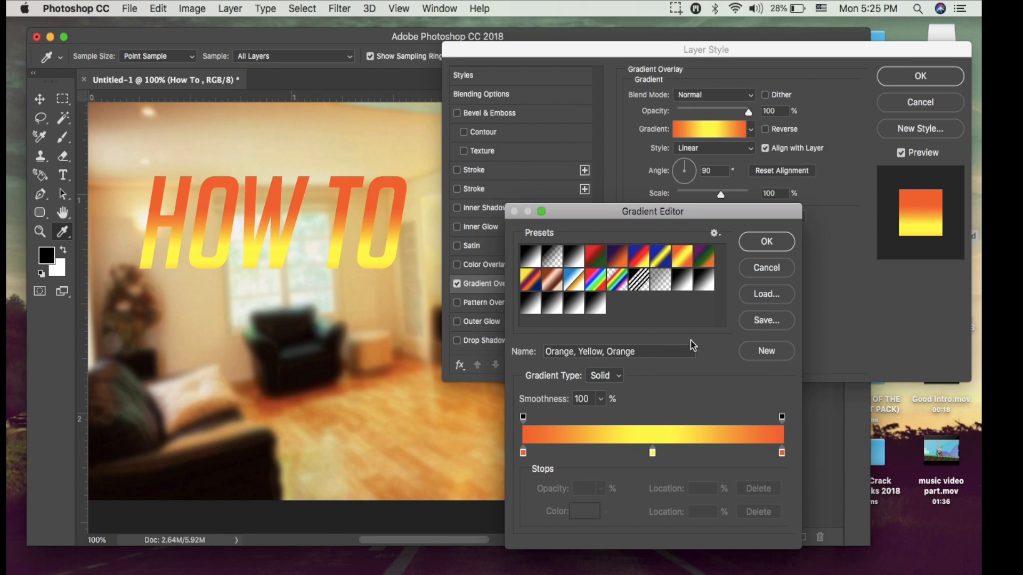
click(599, 283)
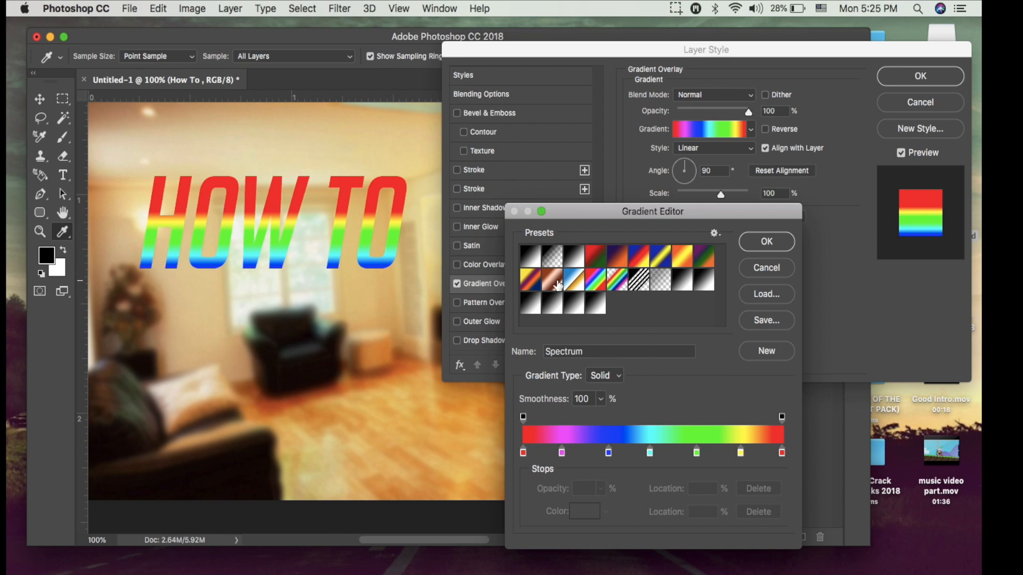
click(535, 283)
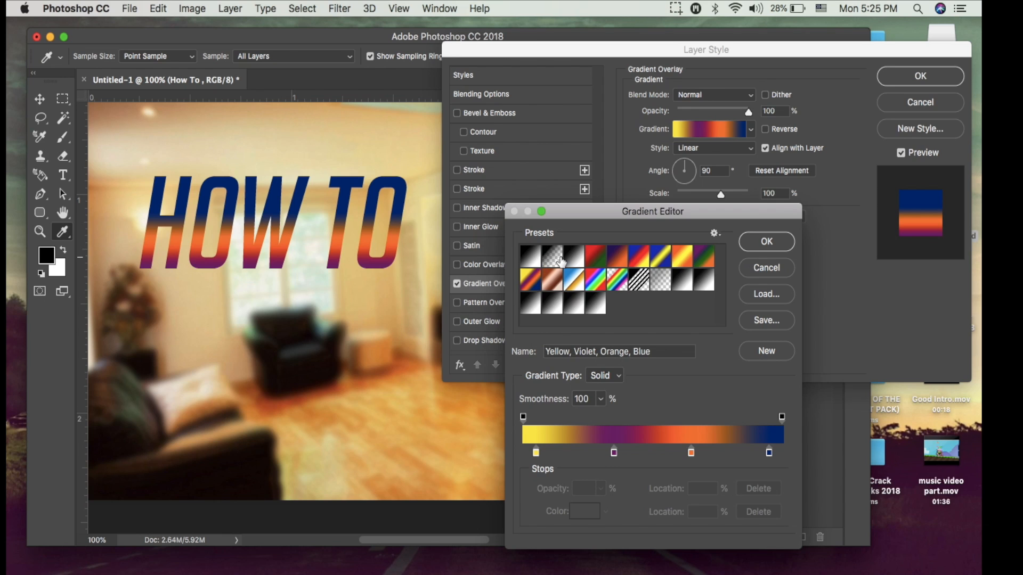
click(535, 260)
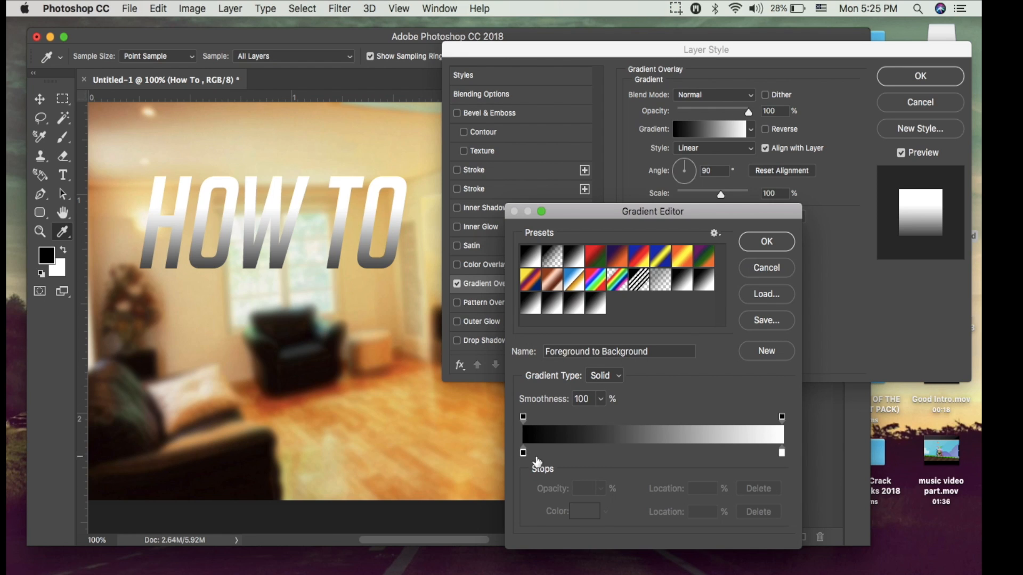
Recolor the gradient's start stop to blue 0006ff and its end stop to light cyan 91fbff.
double_click(523, 454)
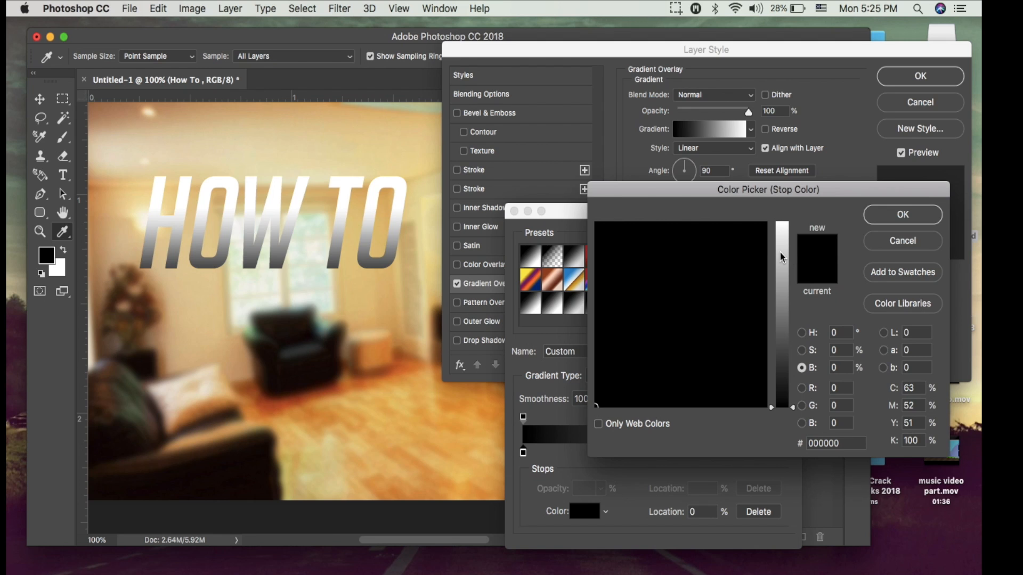
drag(779, 252, 789, 178)
drag(682, 283, 709, 222)
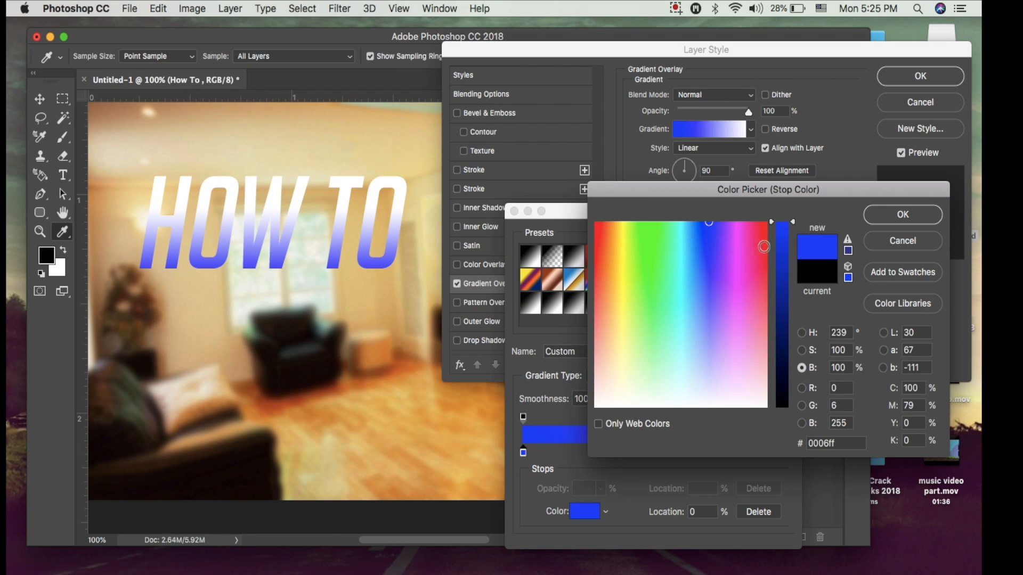
click(881, 218)
double_click(782, 450)
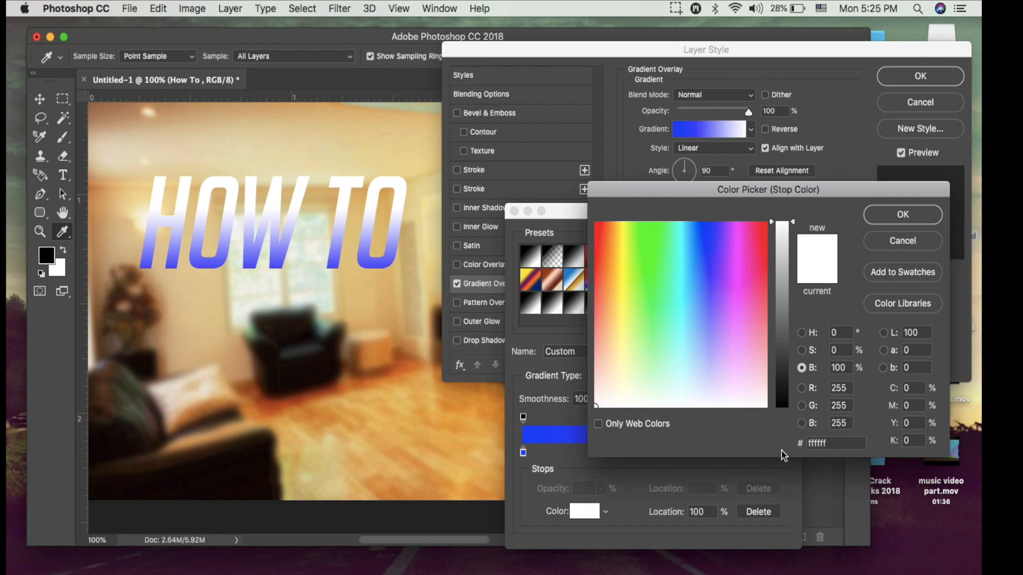
drag(694, 293, 684, 330)
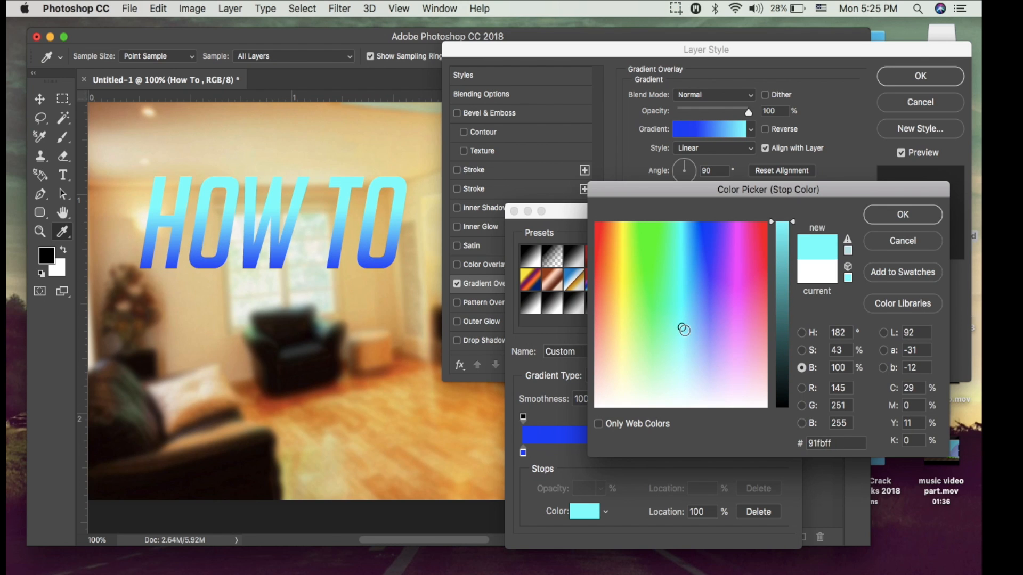
click(904, 218)
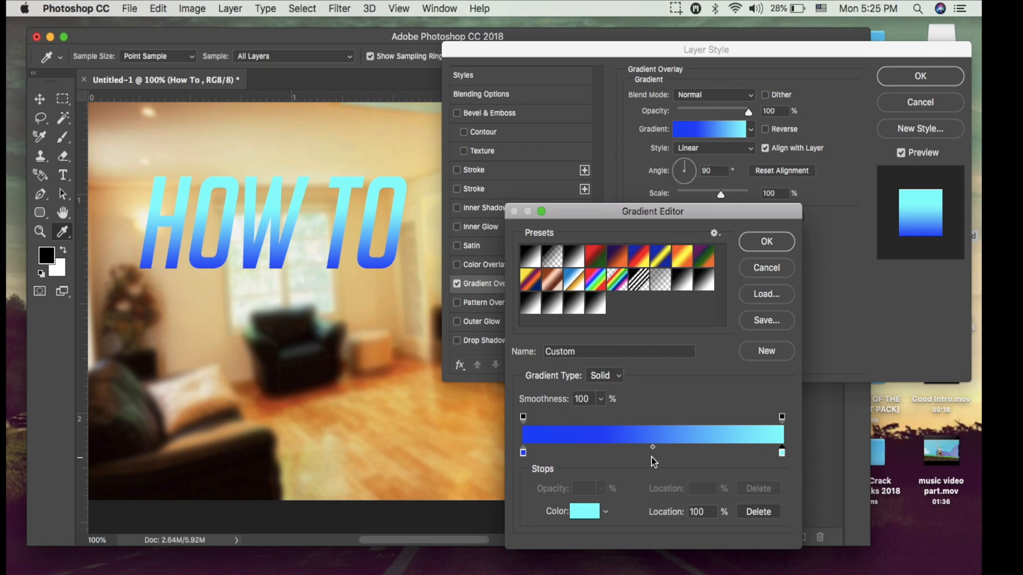
Insert a middle gradient stop at 47%, color it dark teal 3d6a6c, and accept the gradient.
click(646, 453)
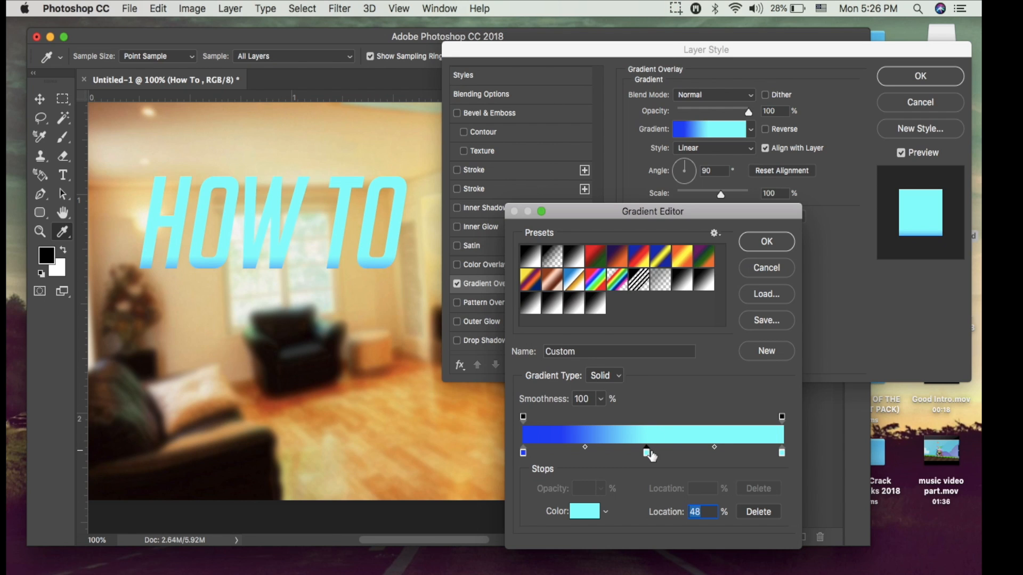
double_click(646, 453)
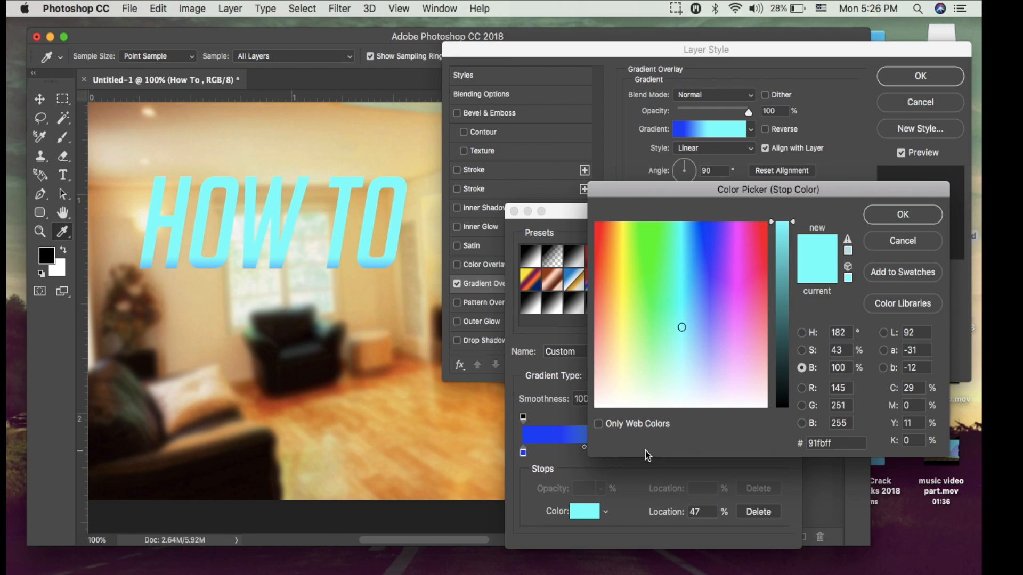
drag(789, 369, 787, 326)
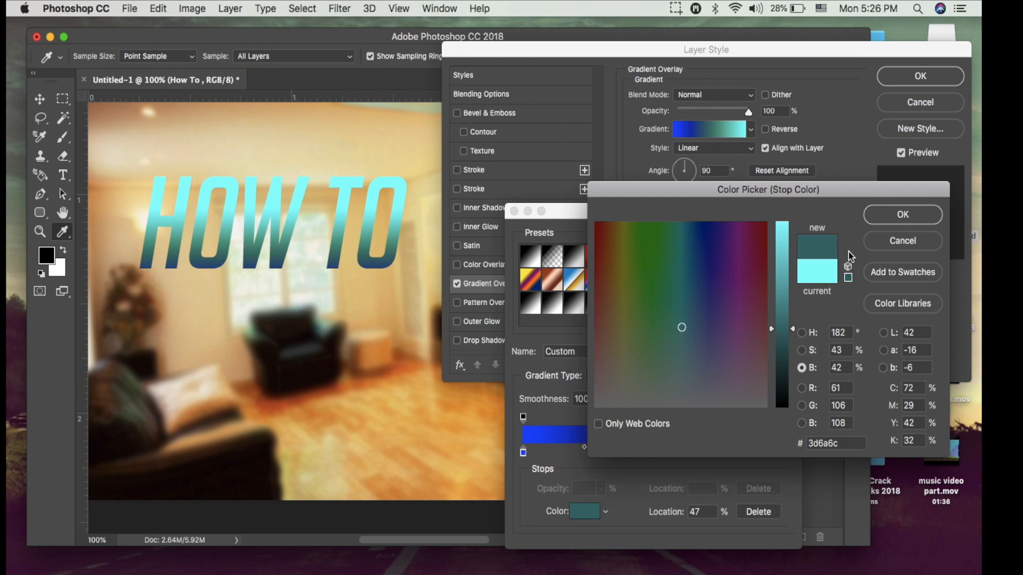
click(887, 216)
click(765, 242)
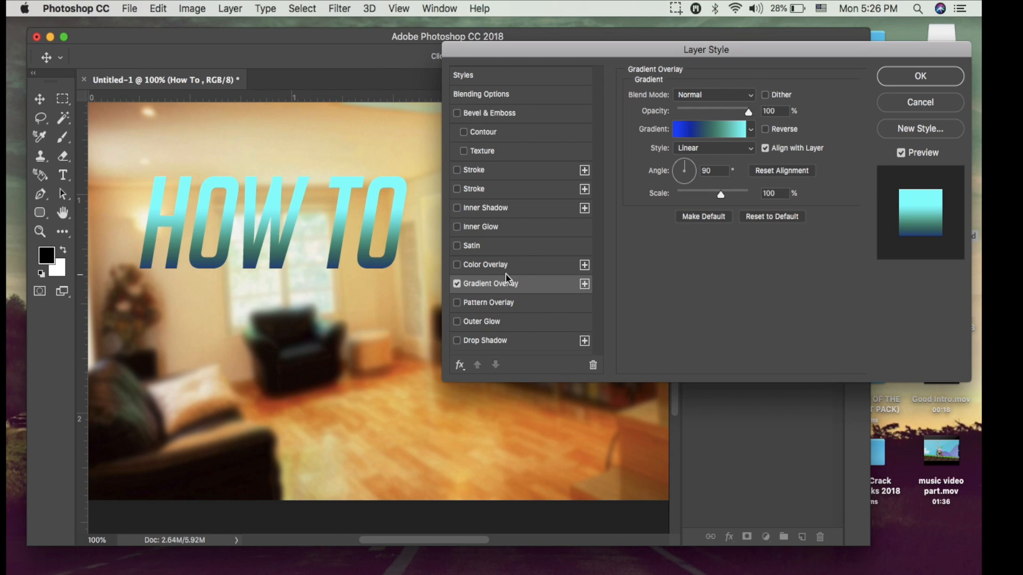
Add a black 3 px outside Stroke to the "How To" text, duplicate it, and switch the duplicate off.
click(455, 171)
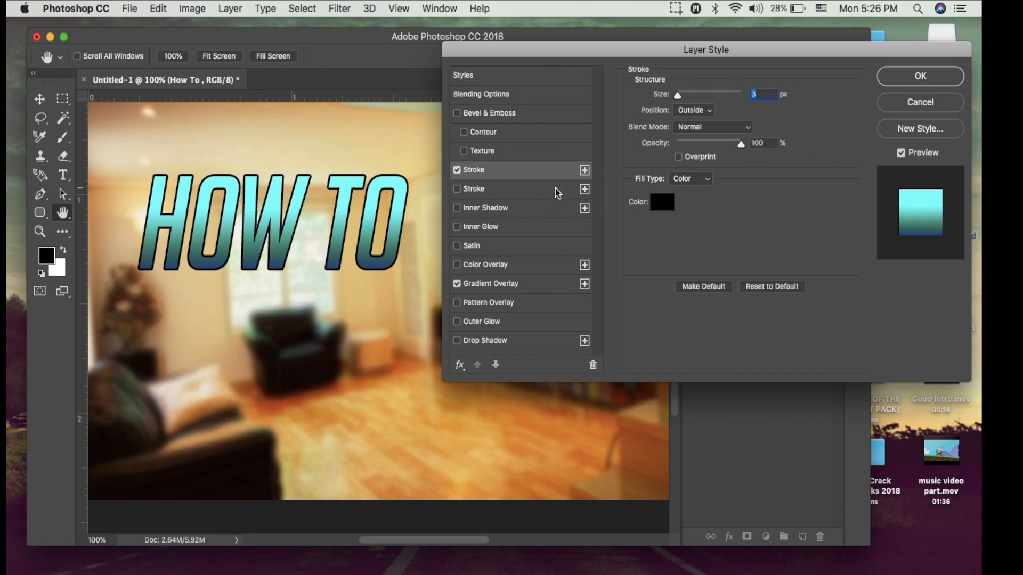
click(584, 171)
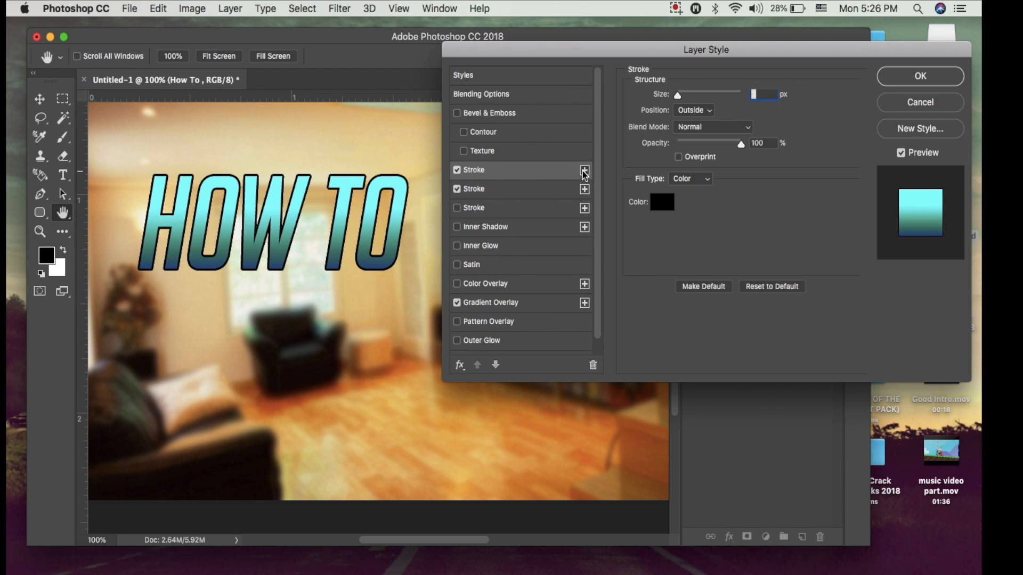
click(477, 192)
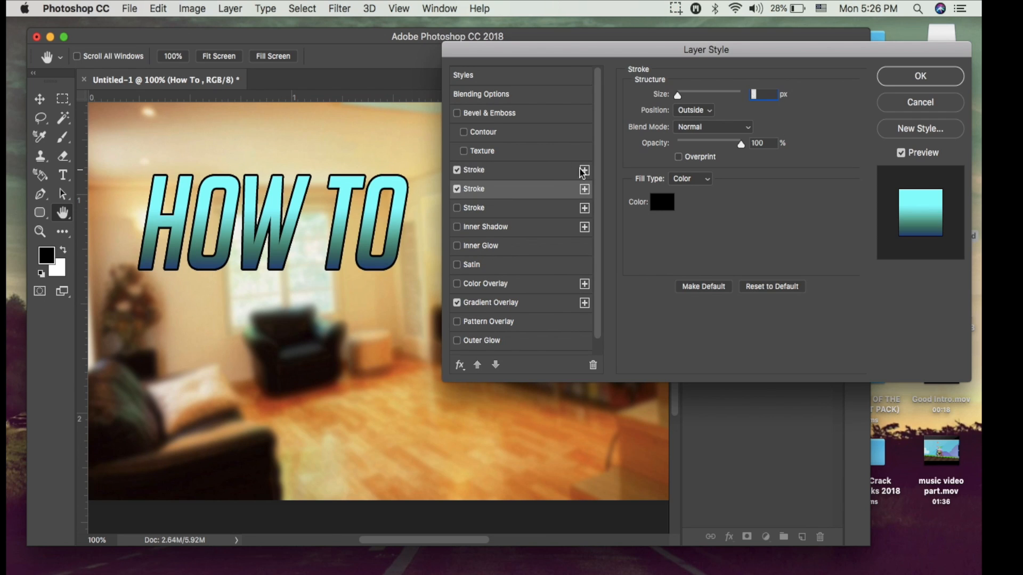
click(456, 189)
click(471, 192)
click(458, 189)
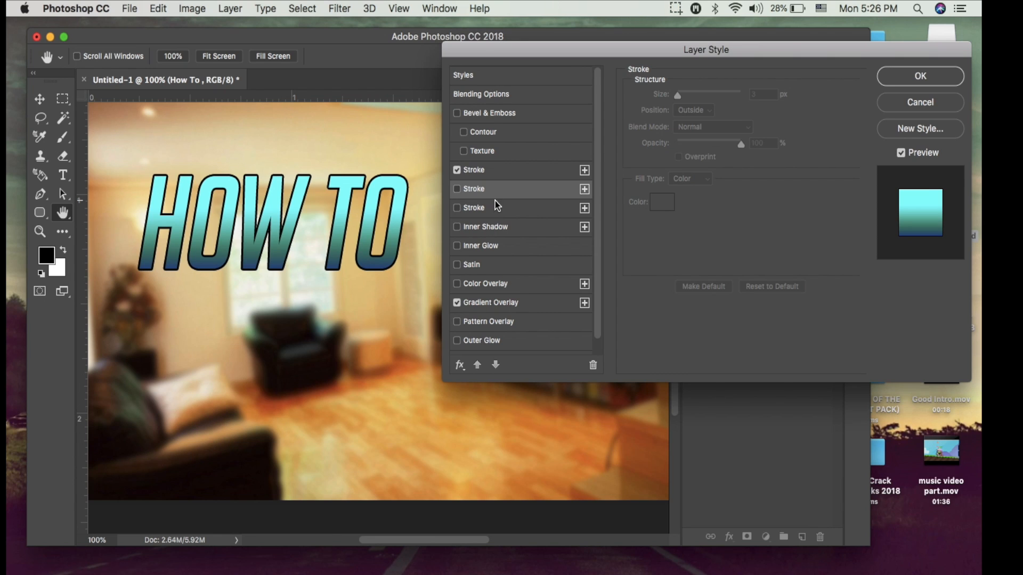
Enable the white 8 px outside Stroke with Overlay blend mode, and turn on the Drop Shadow effect.
click(498, 215)
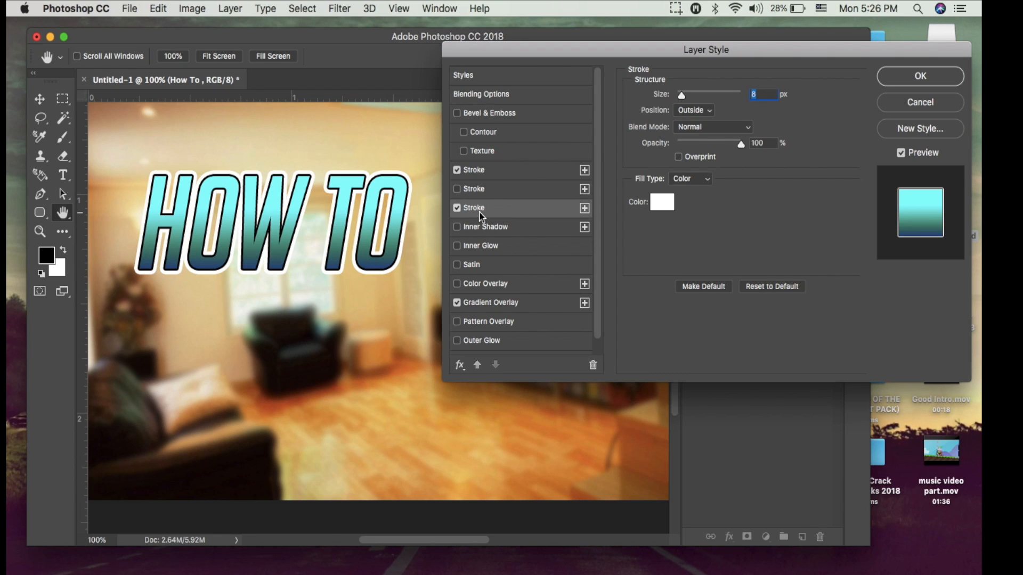
click(710, 110)
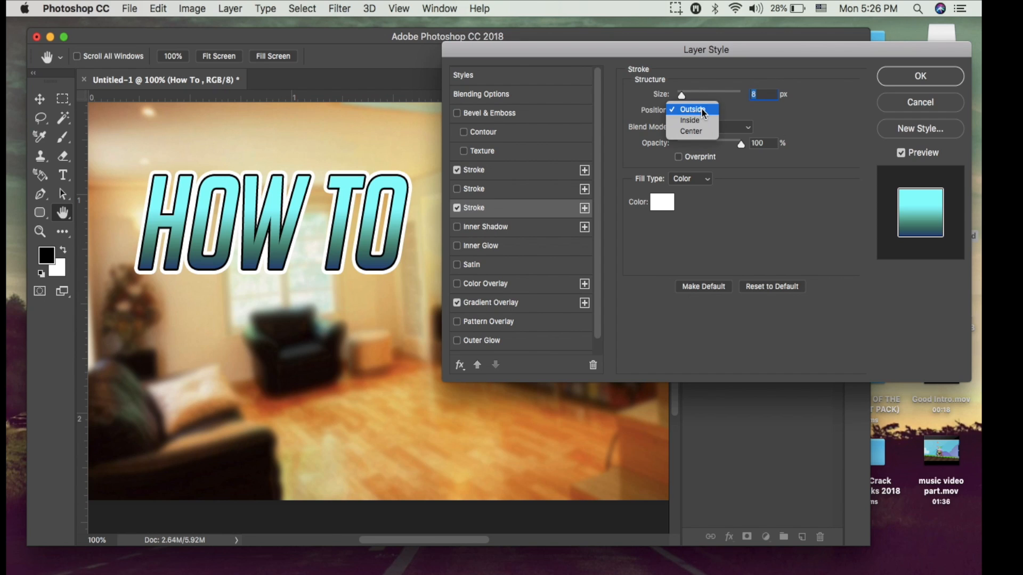
click(703, 113)
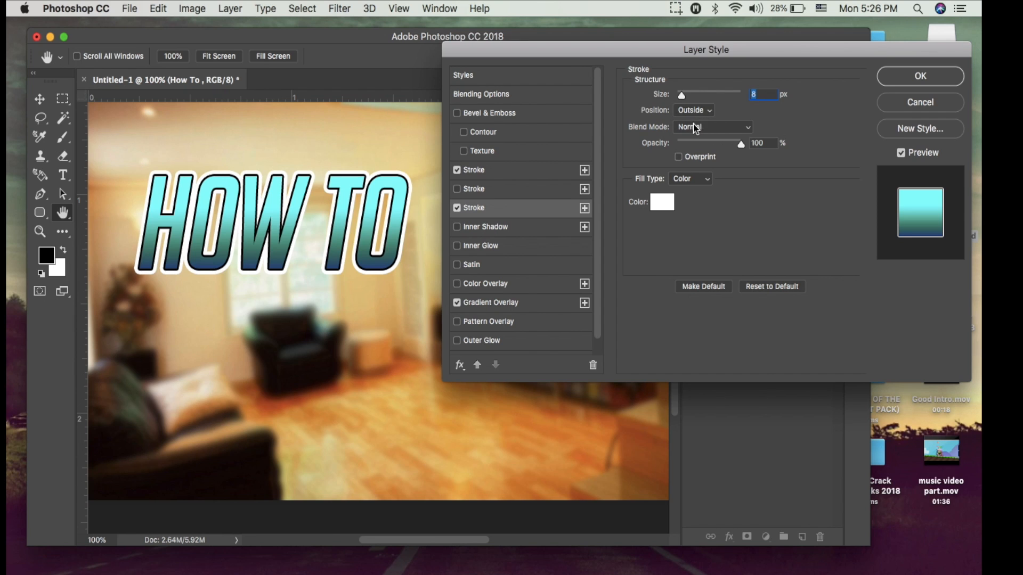
click(696, 127)
click(687, 285)
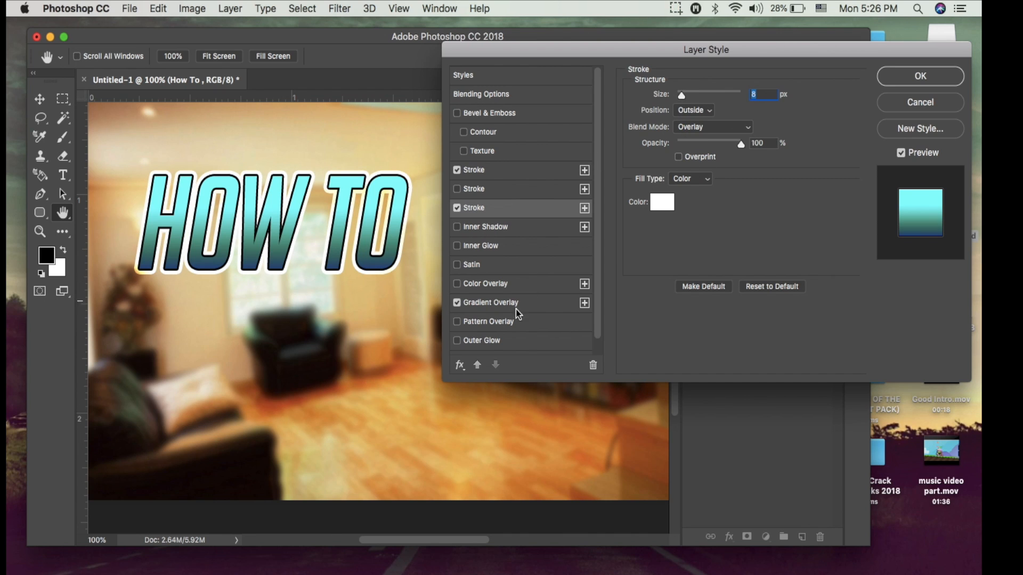
scroll(475, 314, down, 1)
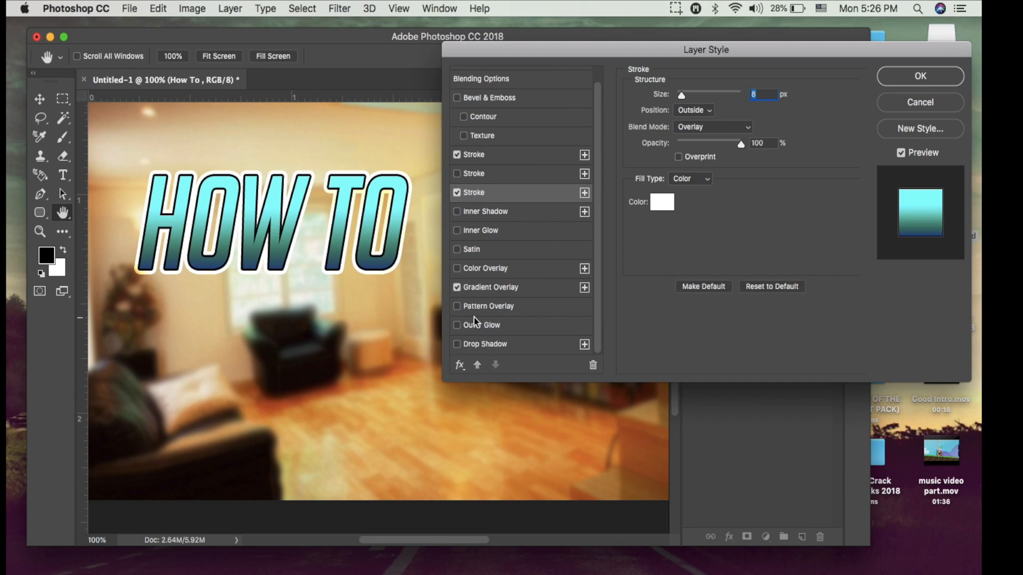
click(457, 344)
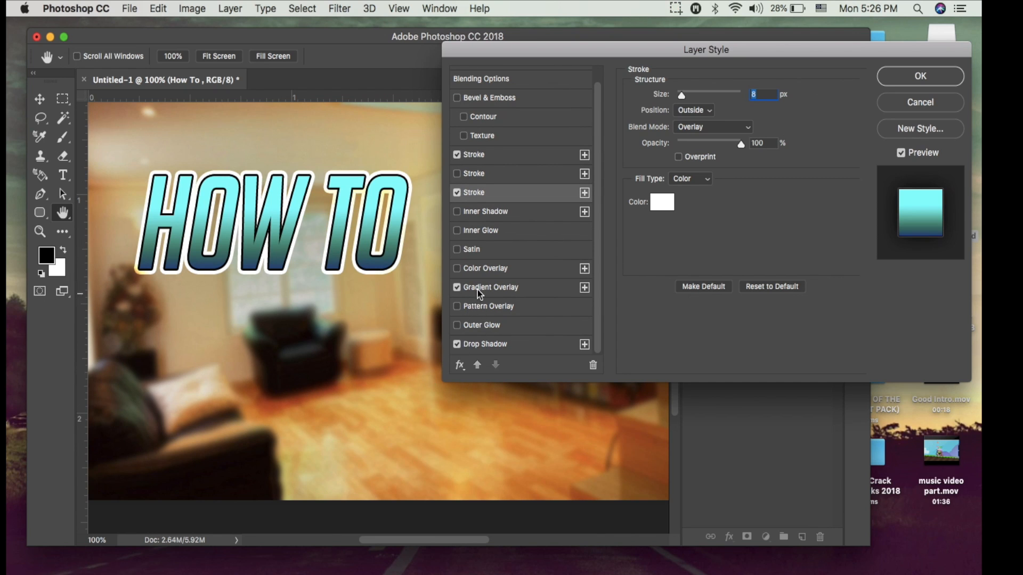
Try out Bevel & Emboss with its Contour and Texture options on the text, and switch them off again.
scroll(497, 216, up, 1)
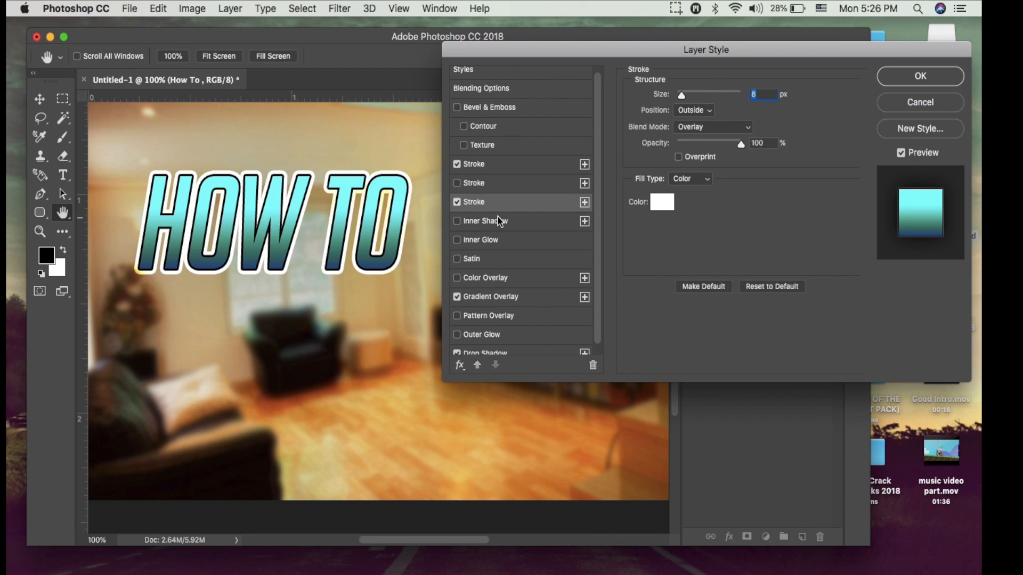
click(457, 108)
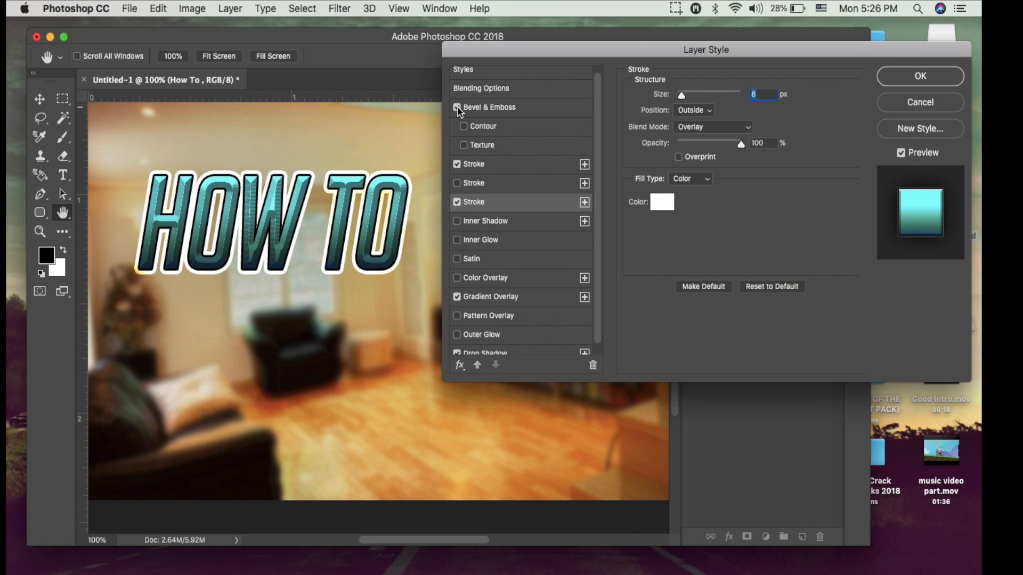
click(460, 128)
click(463, 126)
click(463, 146)
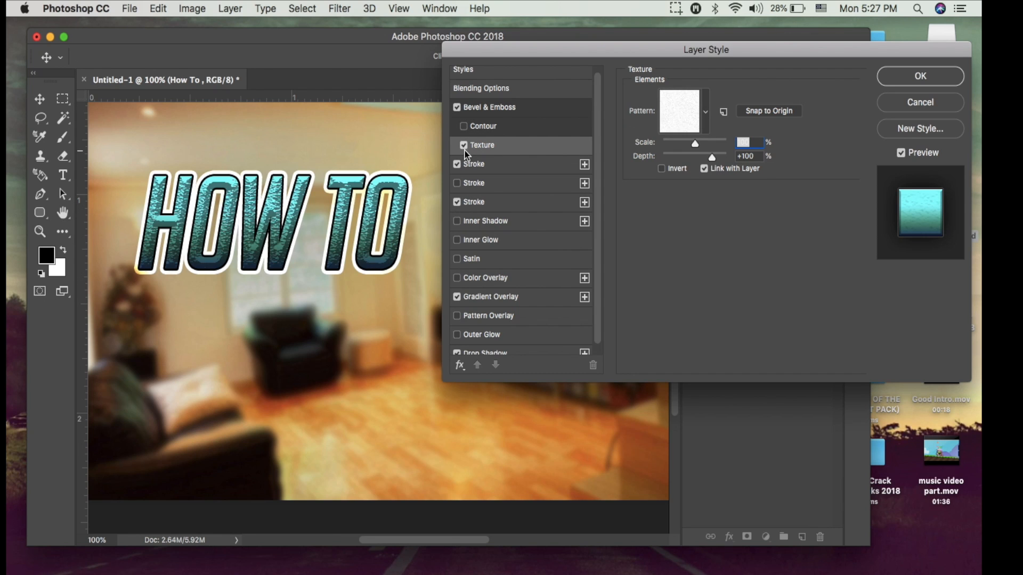
click(456, 108)
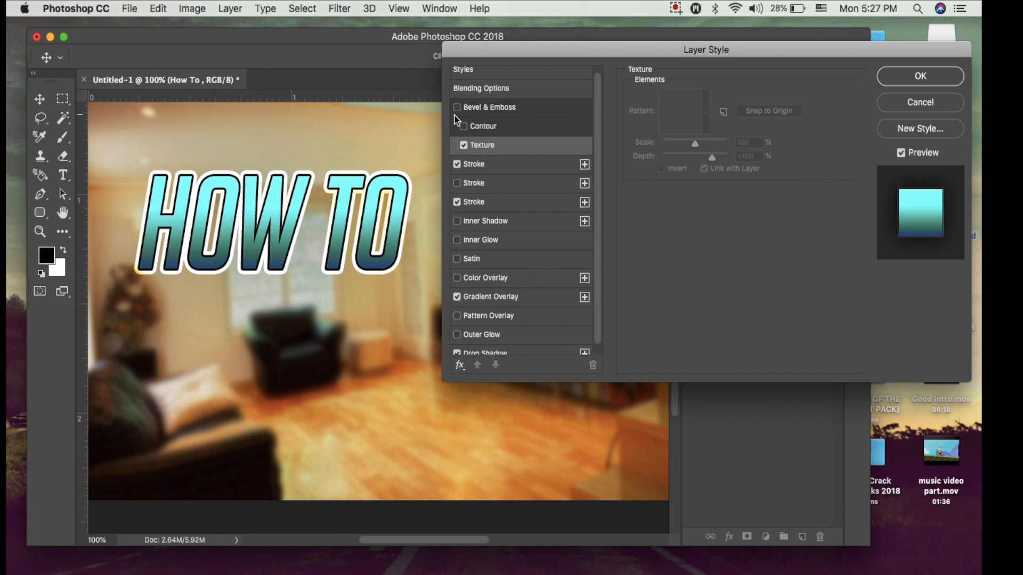
click(464, 147)
Turn on Inner Shadow for the "How To" layer, accept the layer styles, and shift the title slightly left.
click(457, 221)
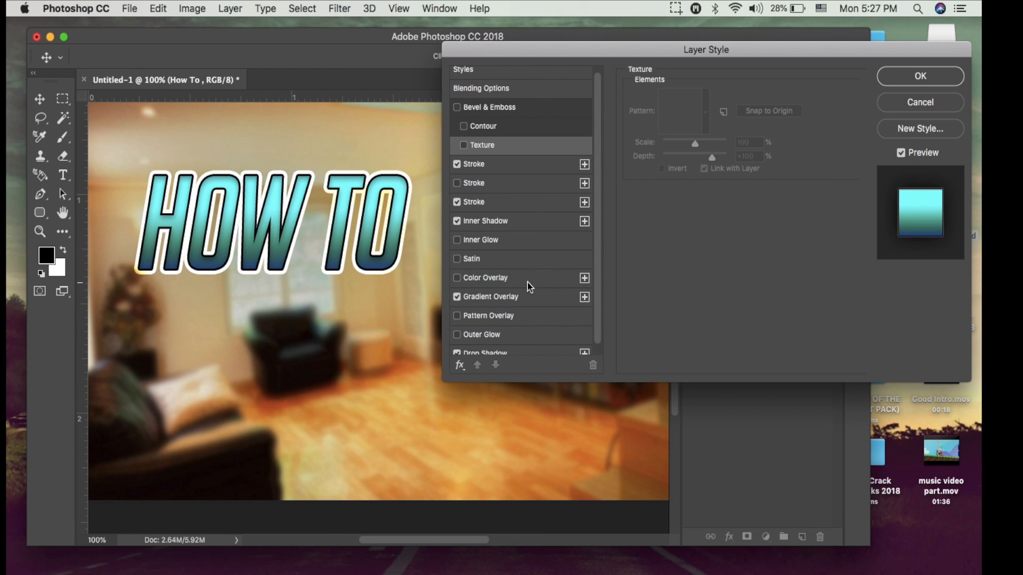
scroll(528, 285, down, 1)
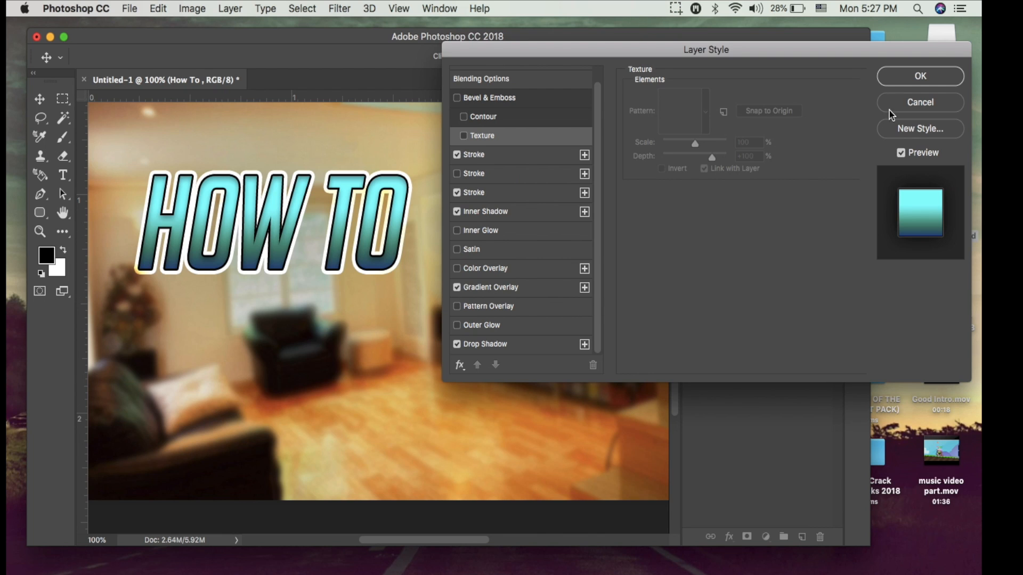
click(897, 78)
drag(347, 266, 337, 244)
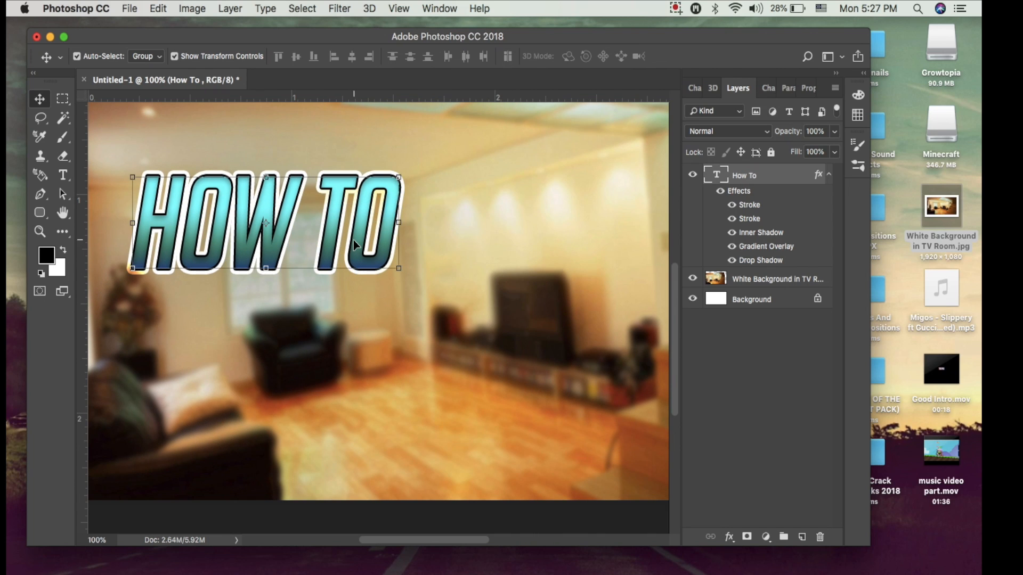
Collapse the "How To" layer's effects list and warp its text with the Arc Upper style at a +27% bend.
click(63, 176)
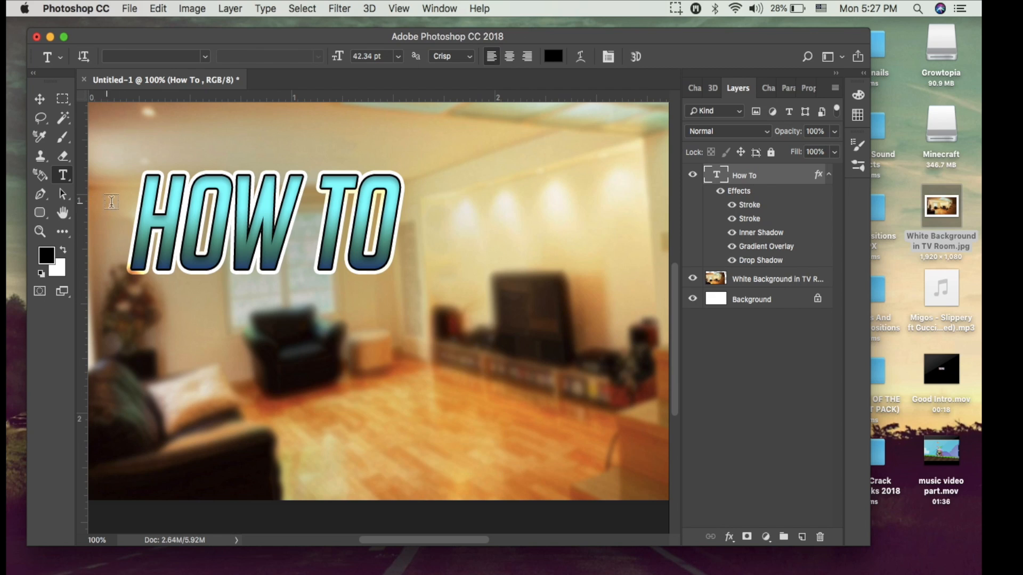
click(829, 174)
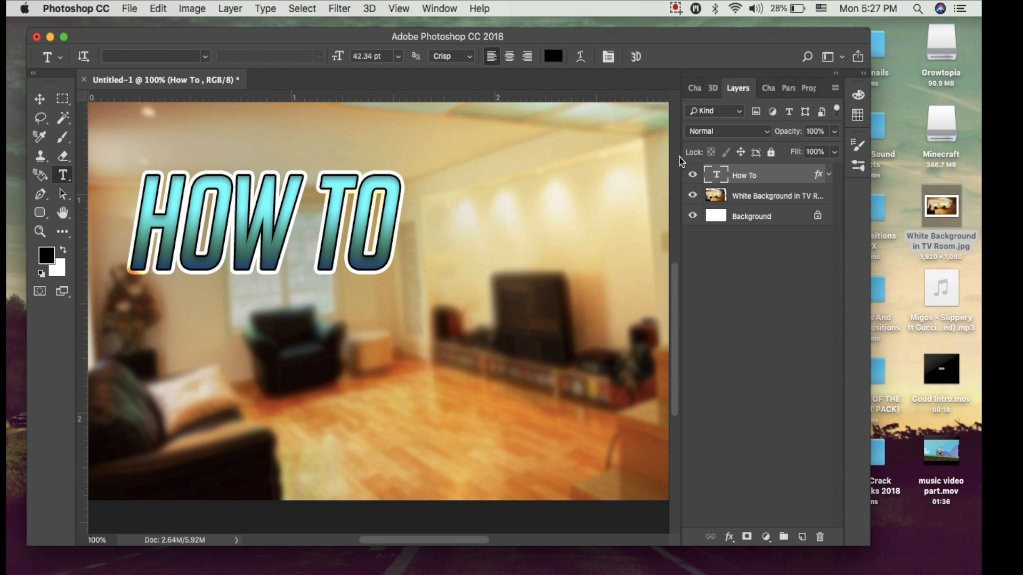
click(581, 59)
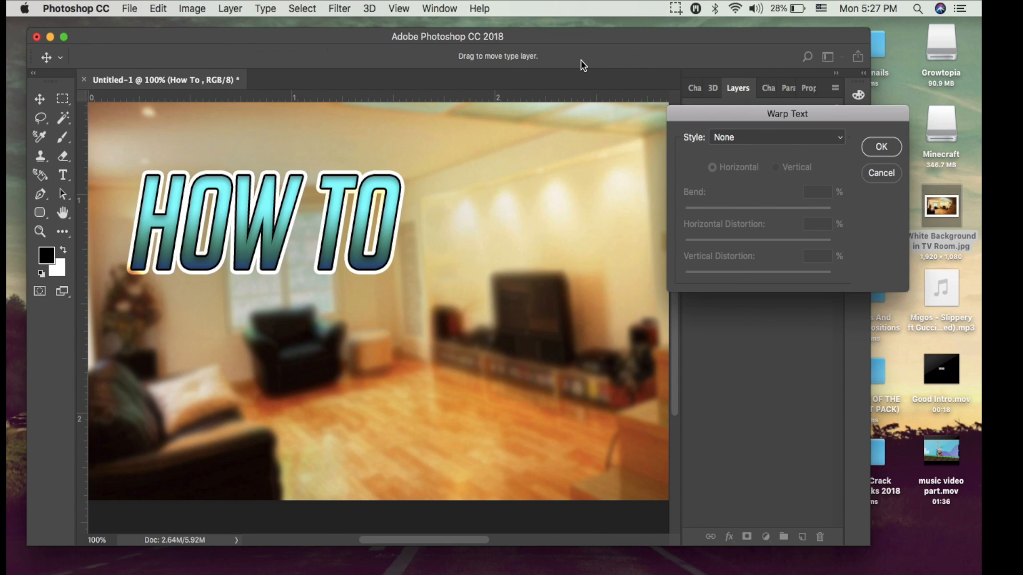
click(747, 140)
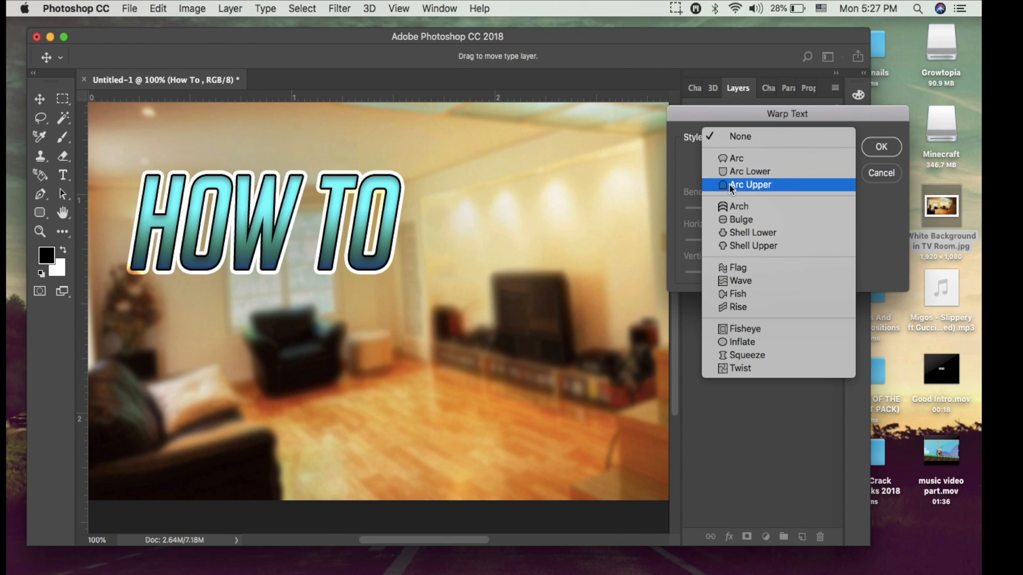
click(743, 186)
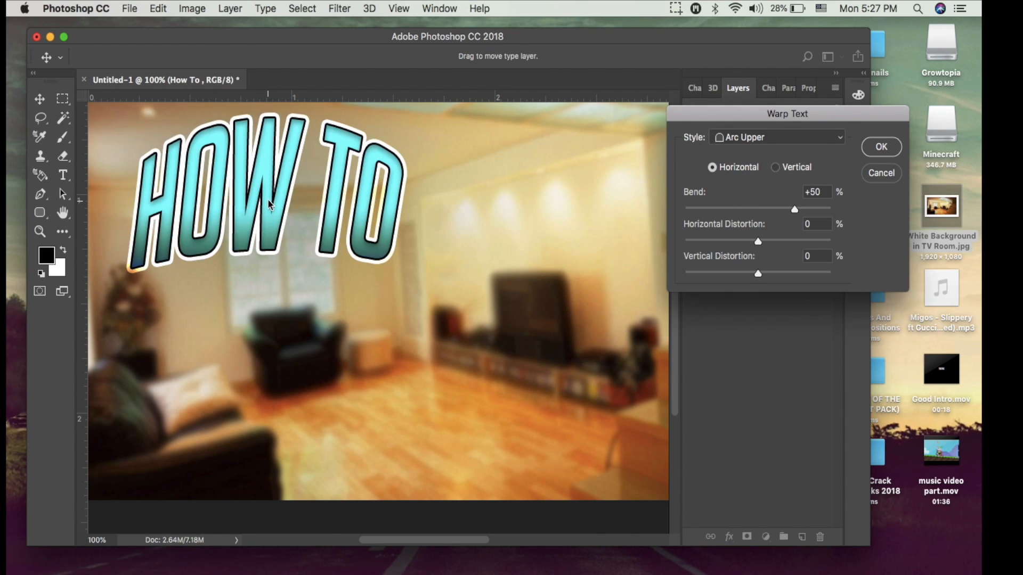
mouse_move(793, 211)
mouse_down()
mouse_move(738, 213)
mouse_move(777, 208)
mouse_up()
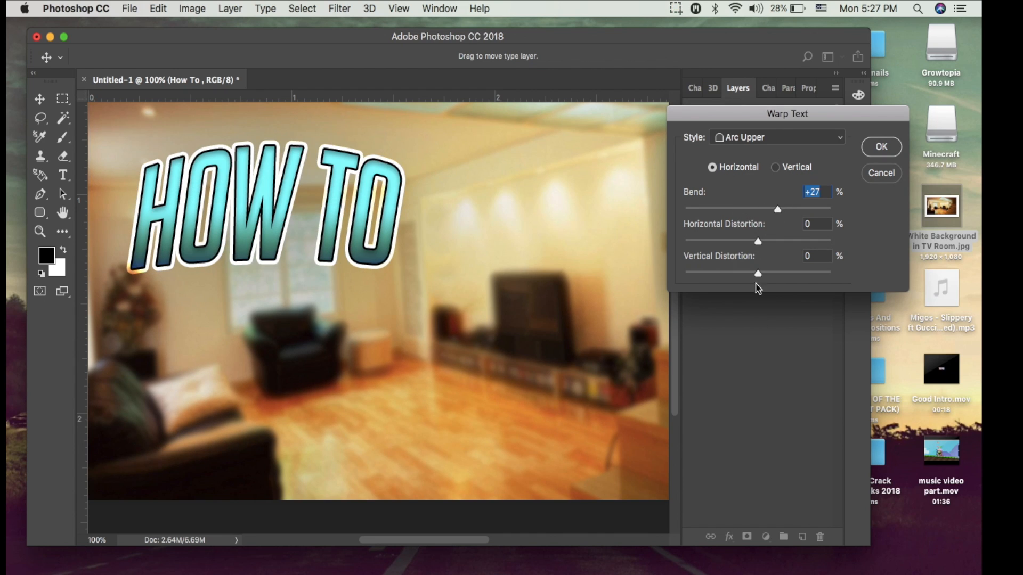
Set the warp's vertical distortion to +11% and its horizontal distortion to +9%, and accept the text warp.
mouse_move(756, 274)
mouse_down()
mouse_move(770, 275)
mouse_move(762, 274)
mouse_up()
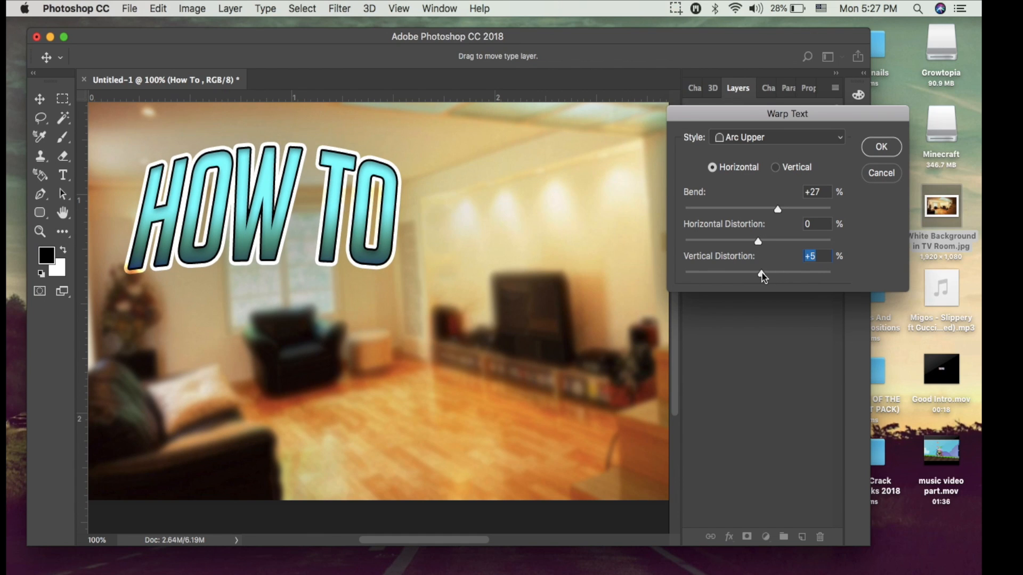
drag(765, 272, 767, 275)
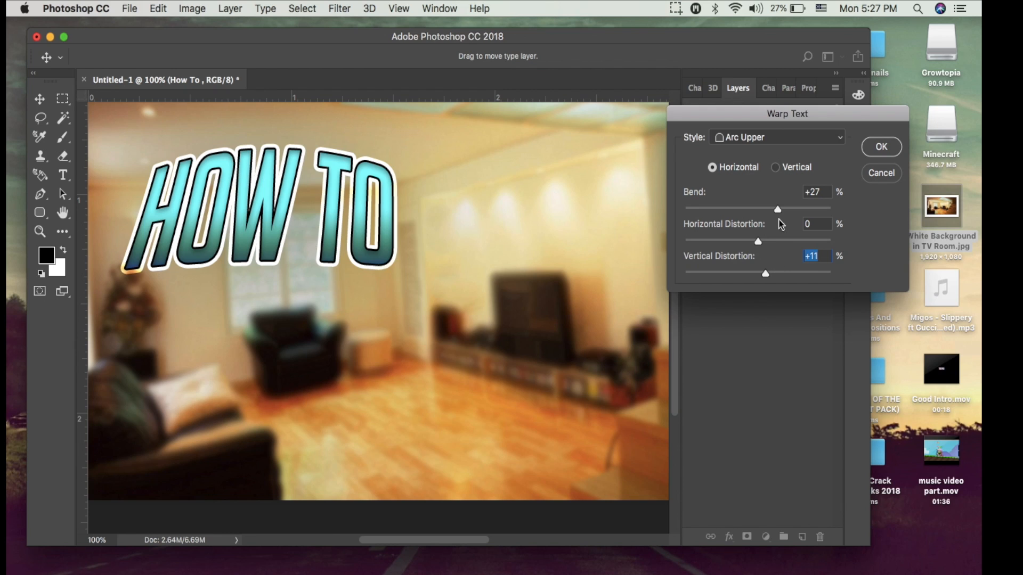
click(777, 136)
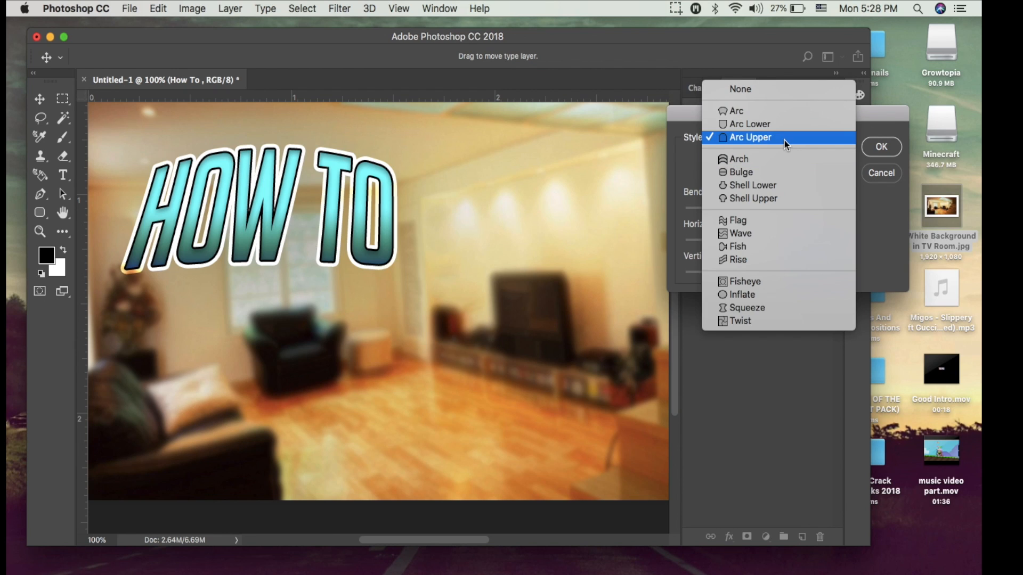
click(864, 159)
click(768, 238)
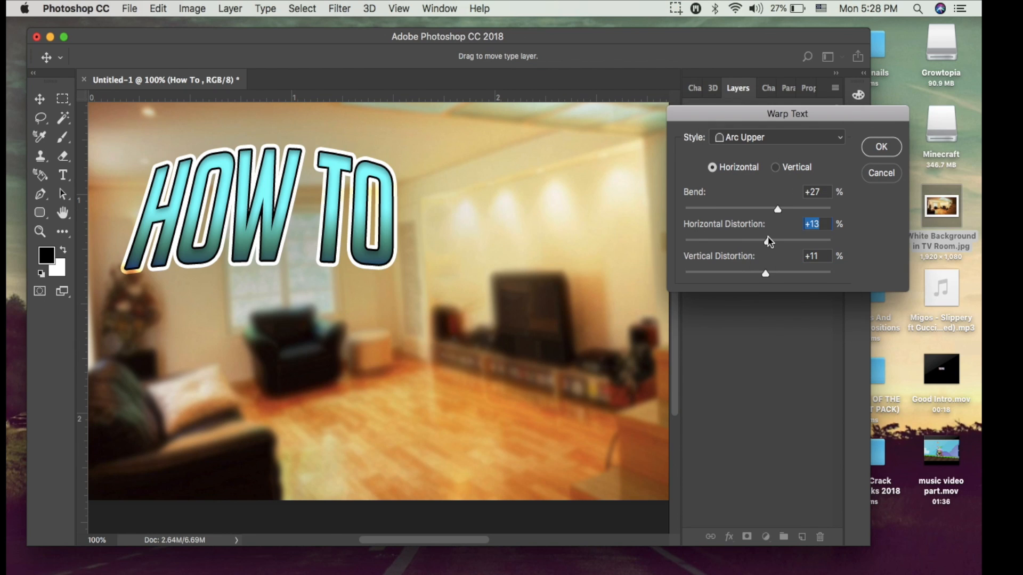
mouse_move(768, 237)
mouse_down()
mouse_move(752, 238)
mouse_move(765, 240)
mouse_up()
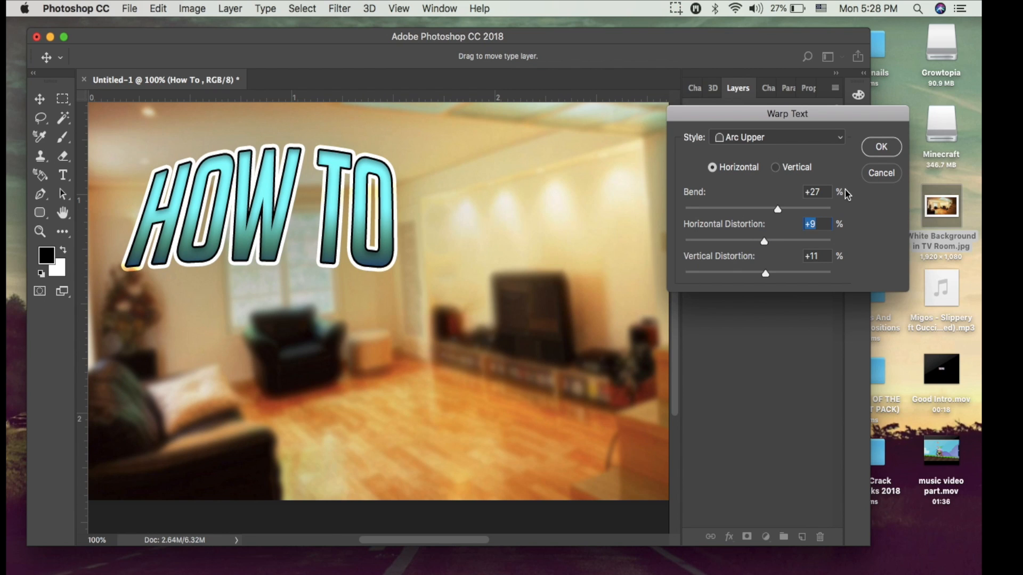
click(880, 148)
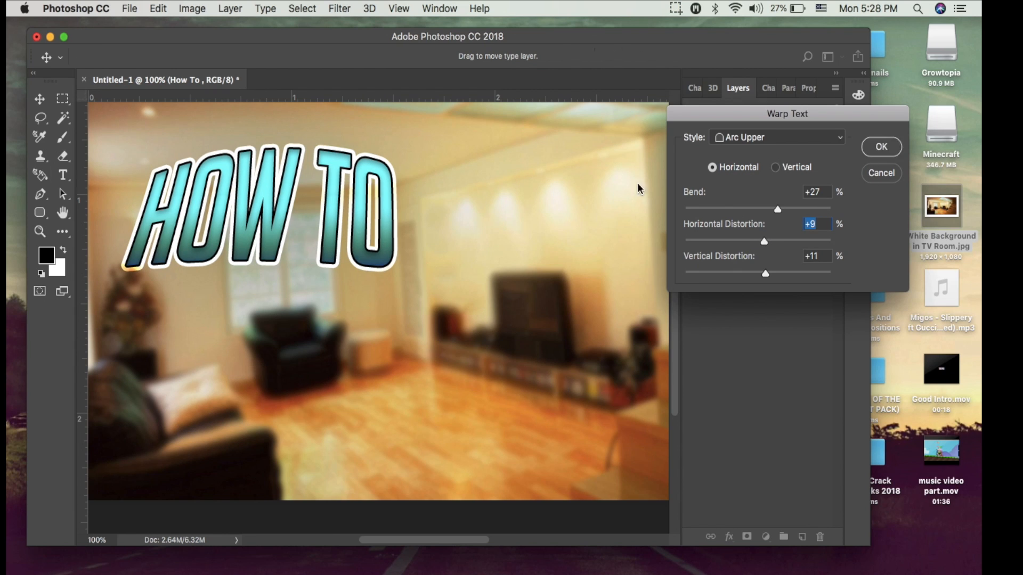
Scale the warped "How To" title up to 114.81% and reposition it in the upper-left area of the room picture.
click(41, 103)
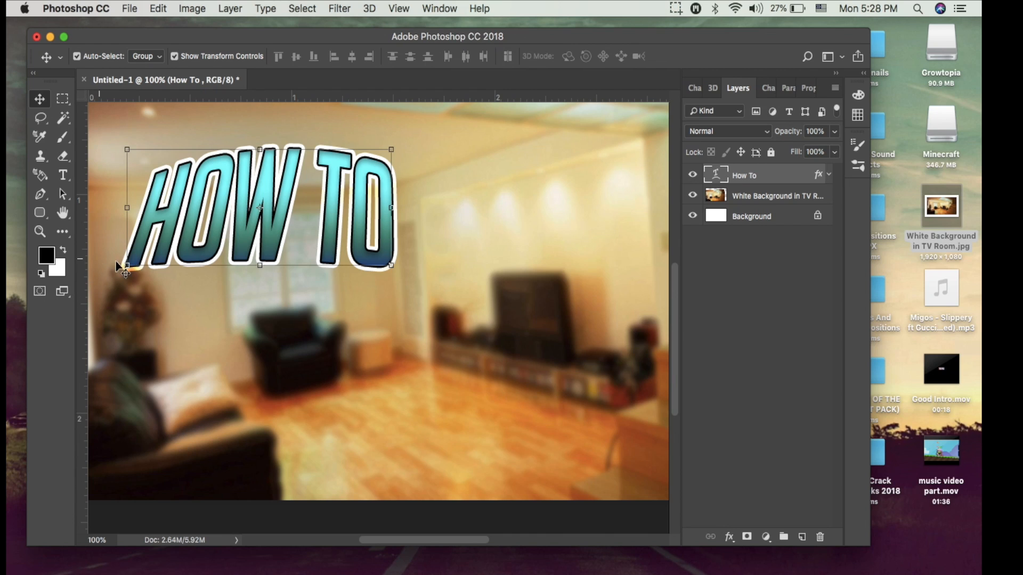
drag(130, 264, 103, 326)
drag(219, 267, 200, 283)
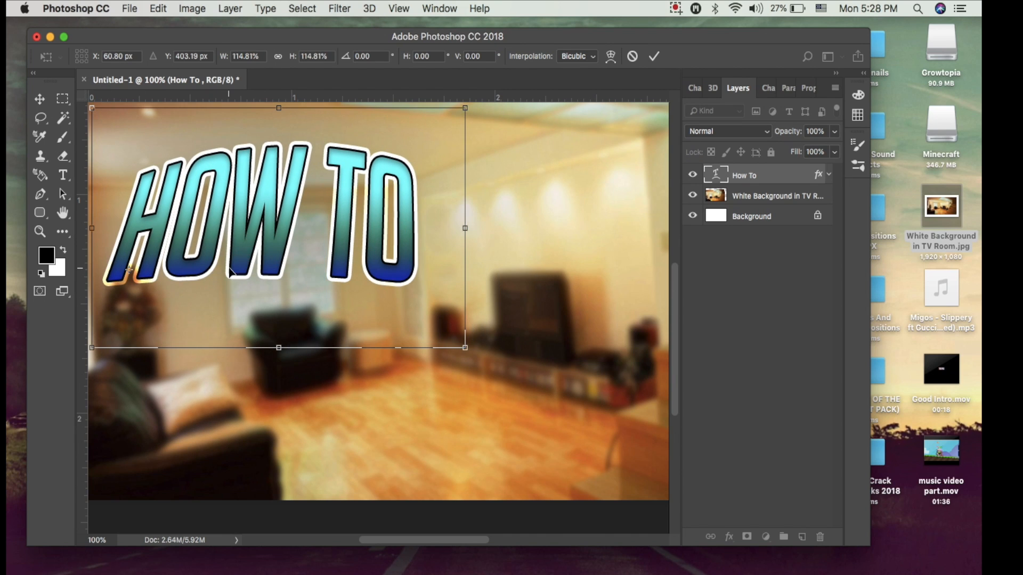
click(654, 56)
mouse_move(410, 206)
mouse_down()
mouse_move(406, 215)
mouse_move(416, 186)
mouse_move(415, 203)
mouse_up()
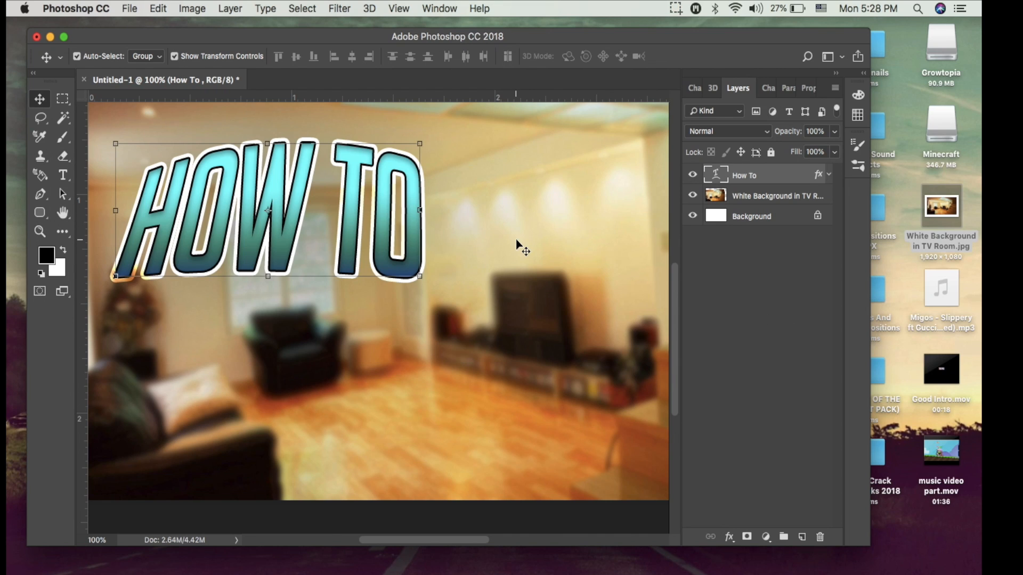
Add a new empty layer above the "How To" title and pick the Brush tool for painting on it.
click(803, 541)
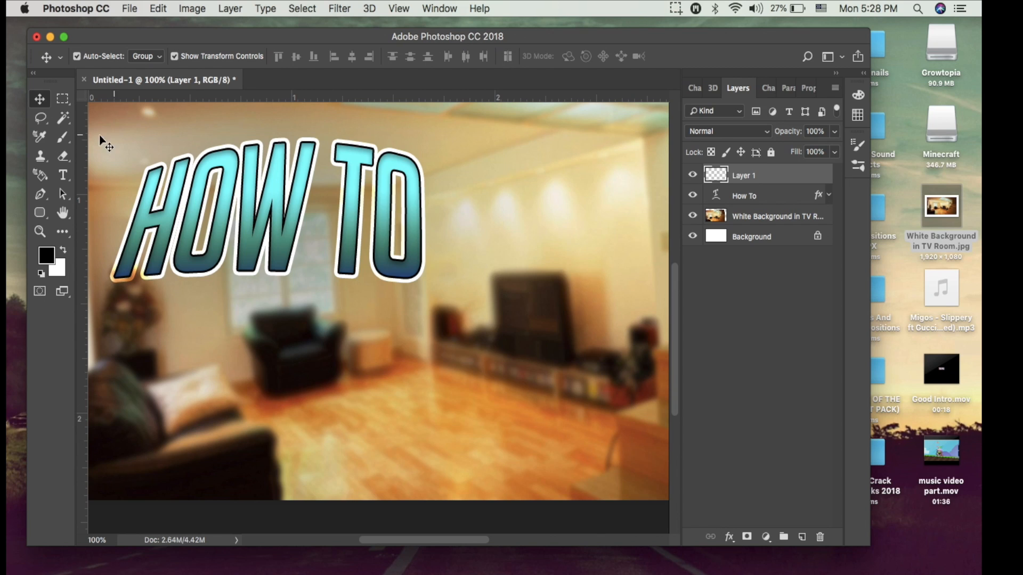
click(60, 138)
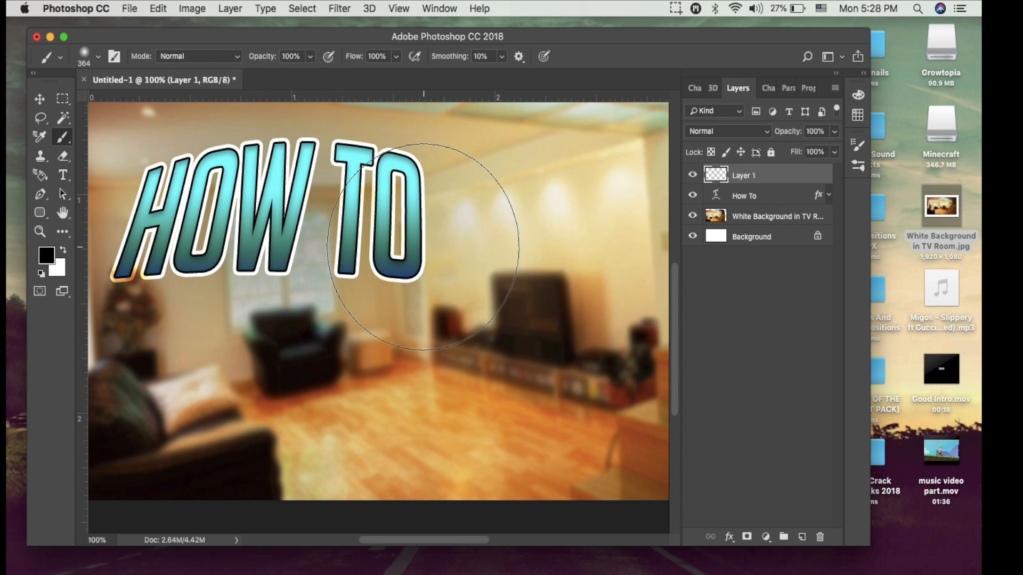
scroll(423, 250, down, 3)
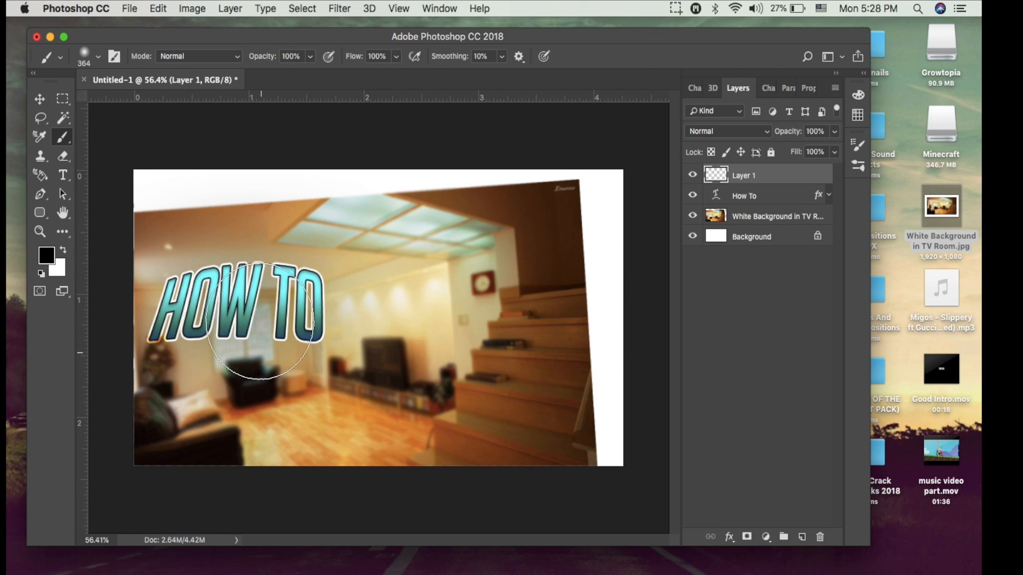
Move and enlarge the living-room picture until it covers the white gaps along the canvas edges.
click(39, 99)
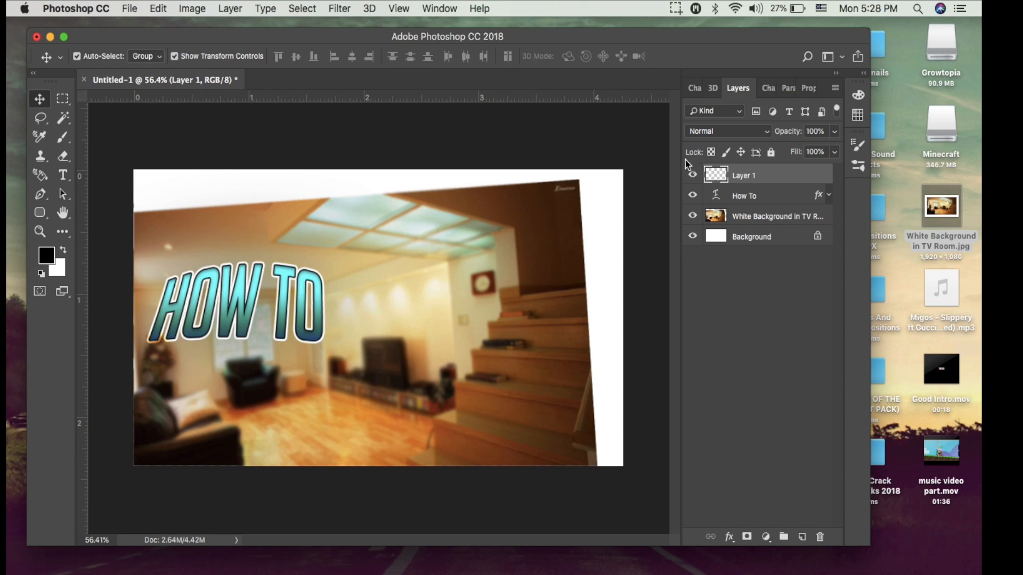
drag(410, 248, 468, 205)
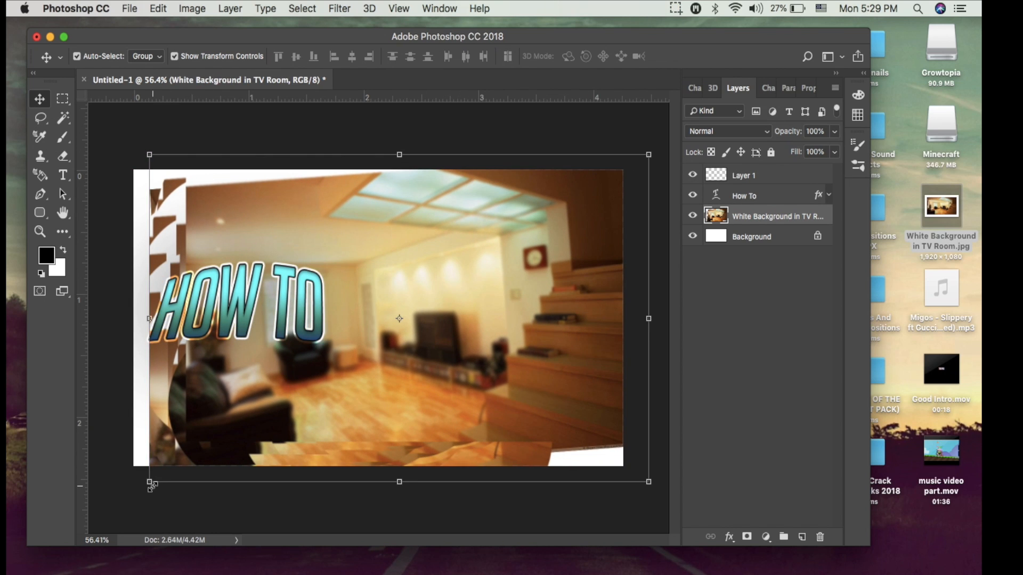
drag(151, 485, 105, 509)
mouse_move(242, 419)
mouse_down()
mouse_move(231, 420)
mouse_move(241, 428)
mouse_up()
drag(262, 352, 307, 266)
click(656, 57)
Scale up the "How To" title and place it in the upper-left area of the enlarged room picture.
click(188, 283)
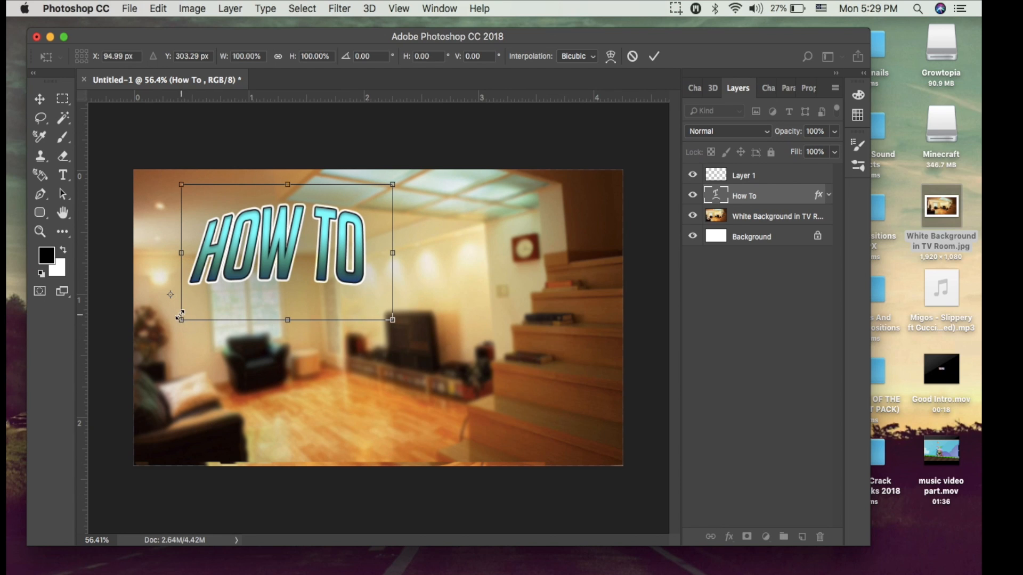
drag(180, 319, 170, 339)
drag(261, 288, 209, 301)
click(655, 56)
drag(335, 253, 329, 259)
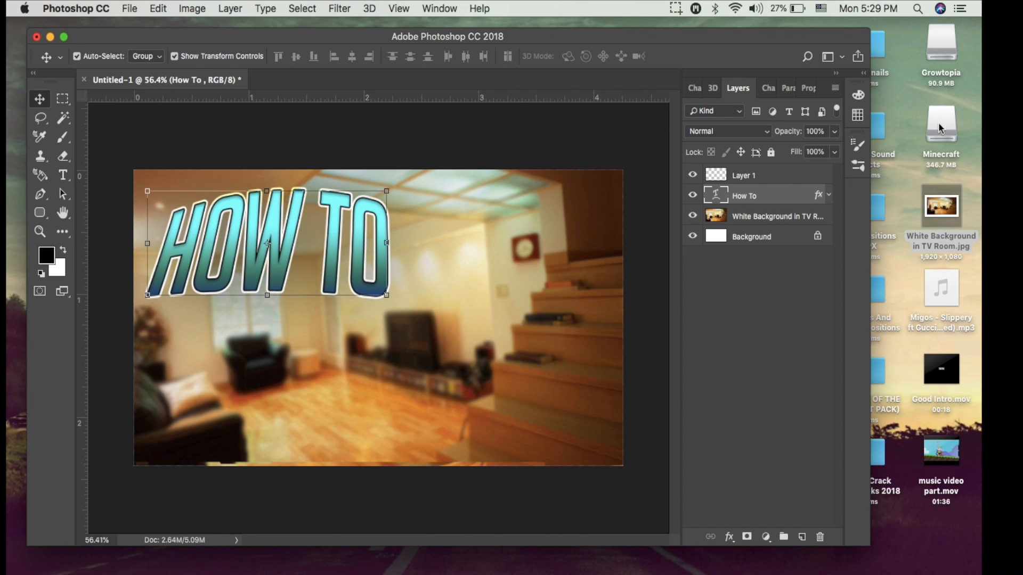
Select the empty Layer 1 and set the Brush tool's size to 600 px.
click(778, 182)
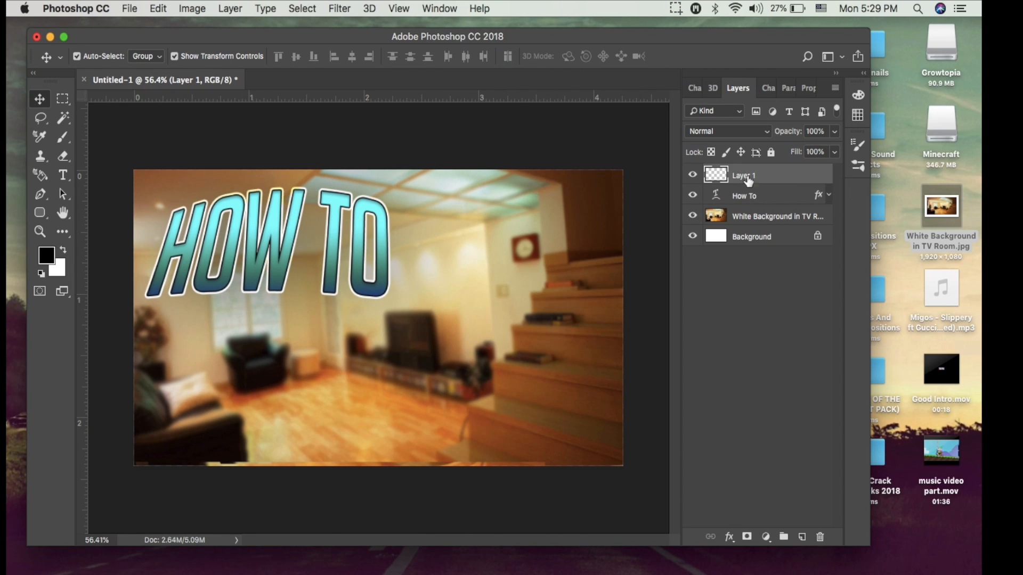
click(72, 138)
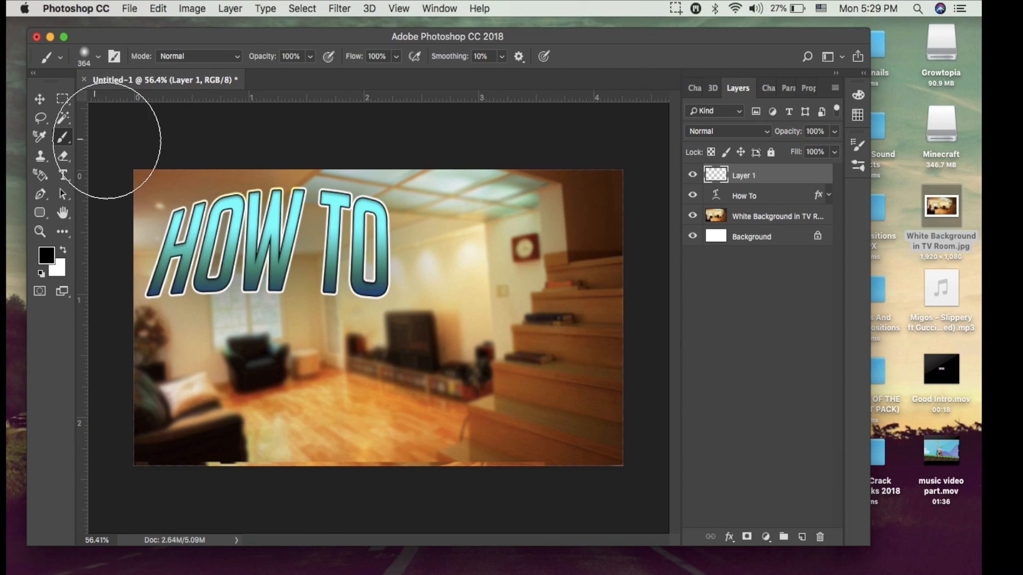
click(93, 58)
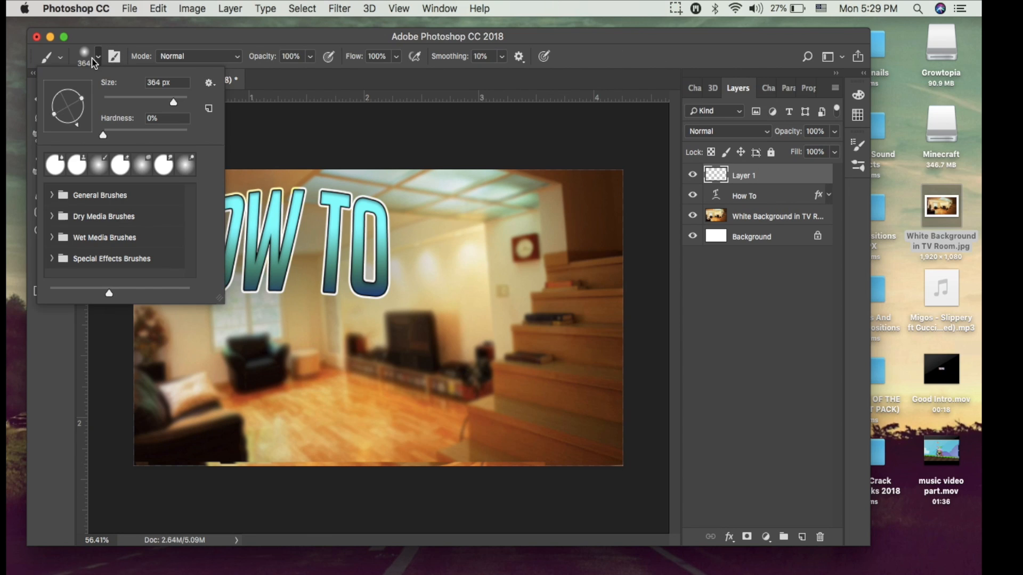
click(160, 83)
click(160, 82)
key(BackSpace)
key(BackSpace)
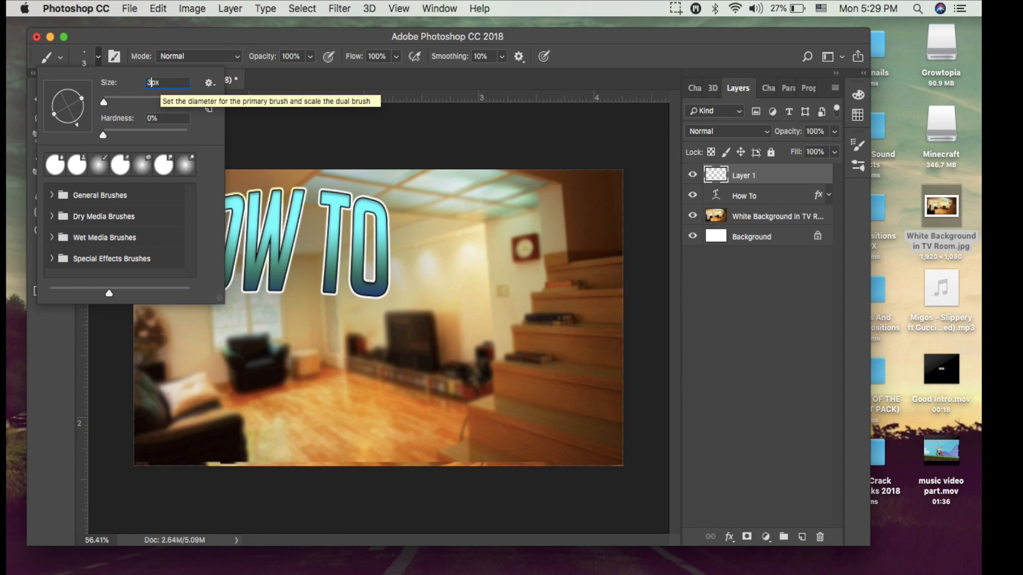
text(600)
key(Return)
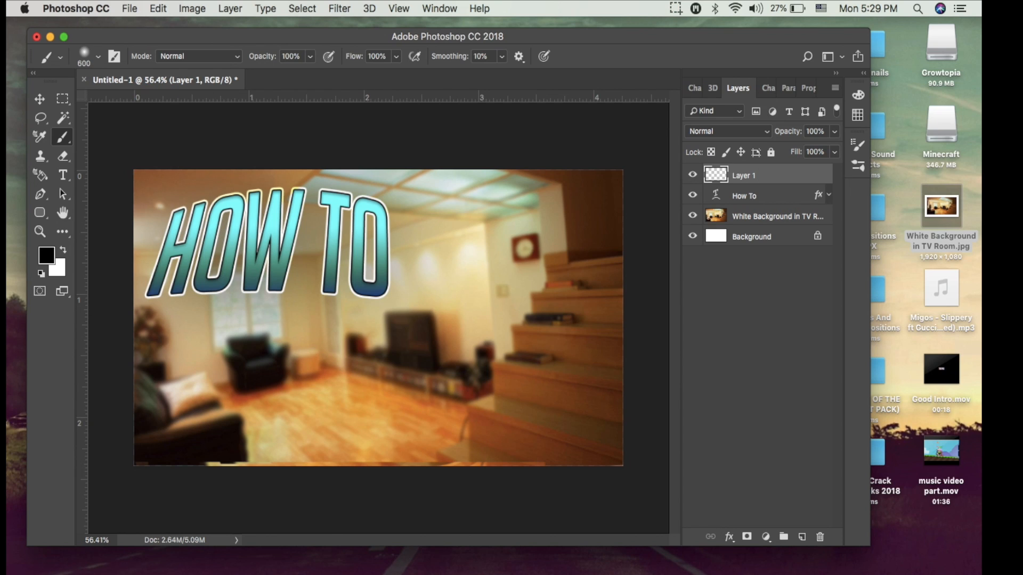
Give Layer 1 a Color Overlay in black (000000) and accept the layer style.
scroll(478, 373, down, 3)
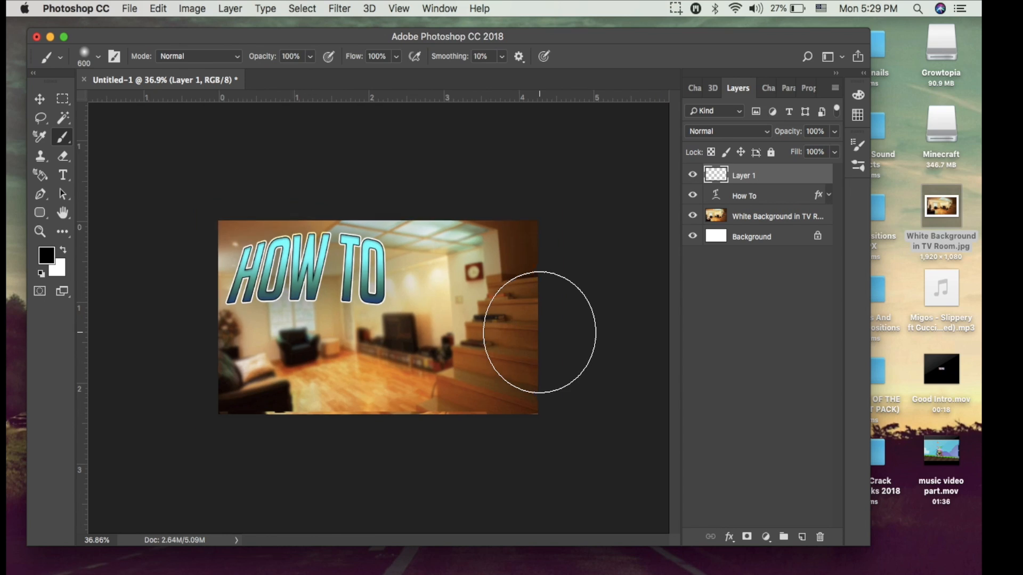
scroll(540, 332, up, 2)
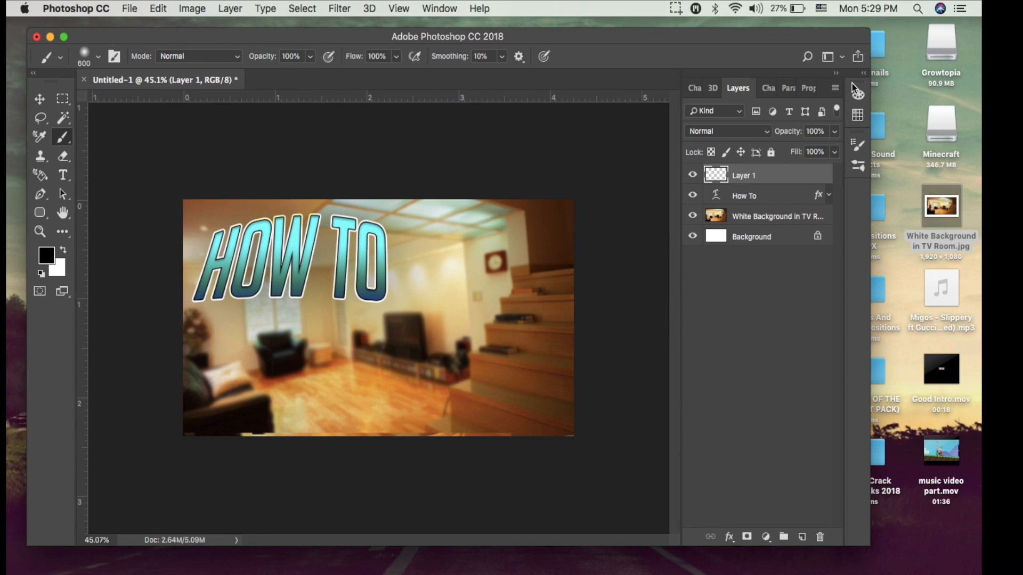
double_click(817, 184)
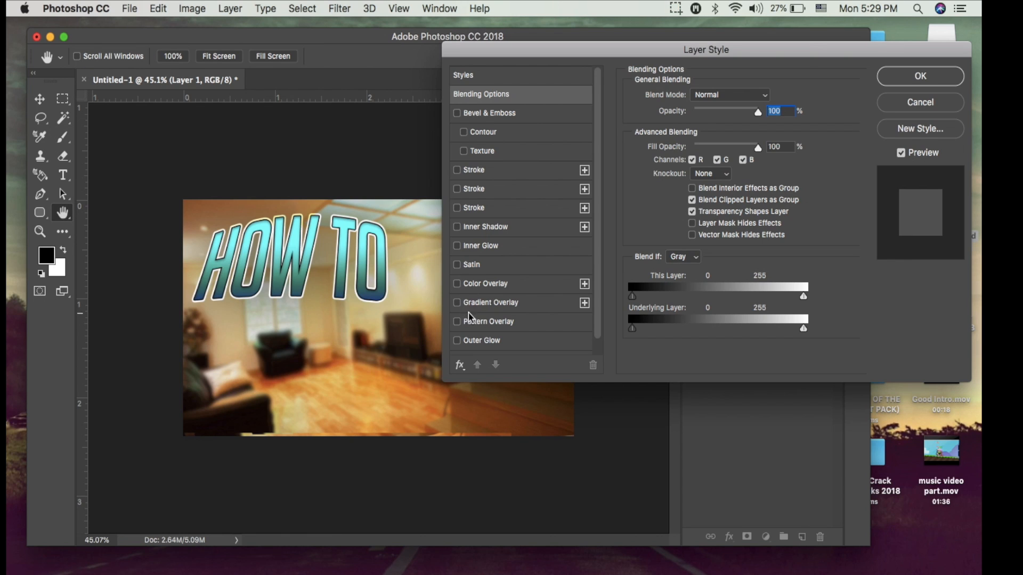
click(457, 283)
click(548, 293)
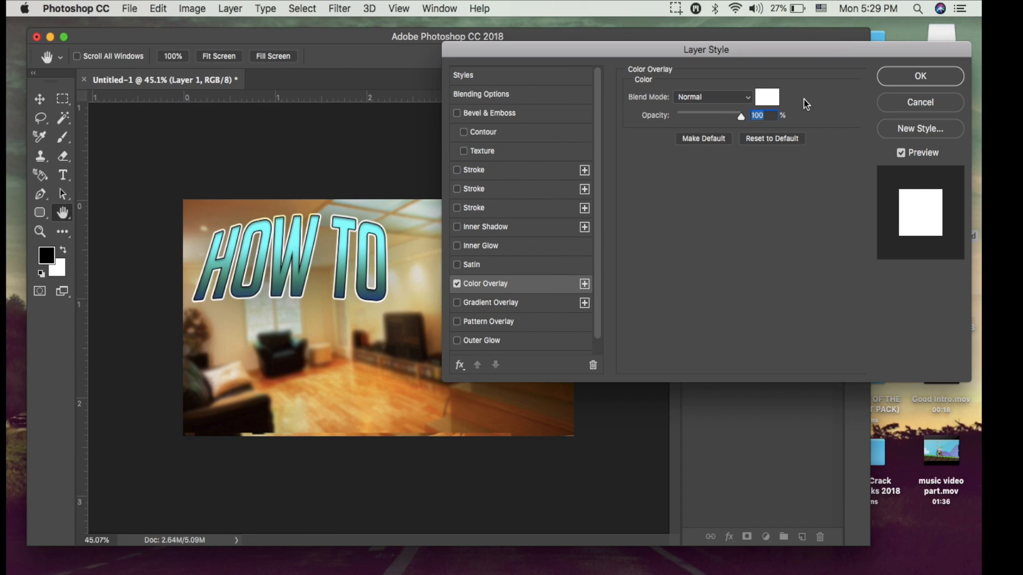
click(767, 97)
drag(781, 324, 748, 464)
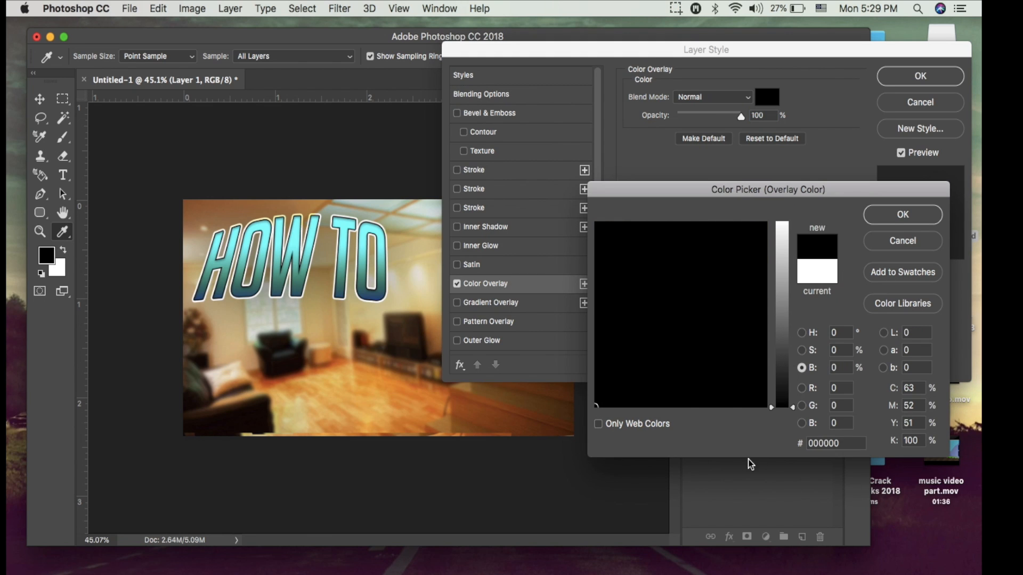
click(900, 215)
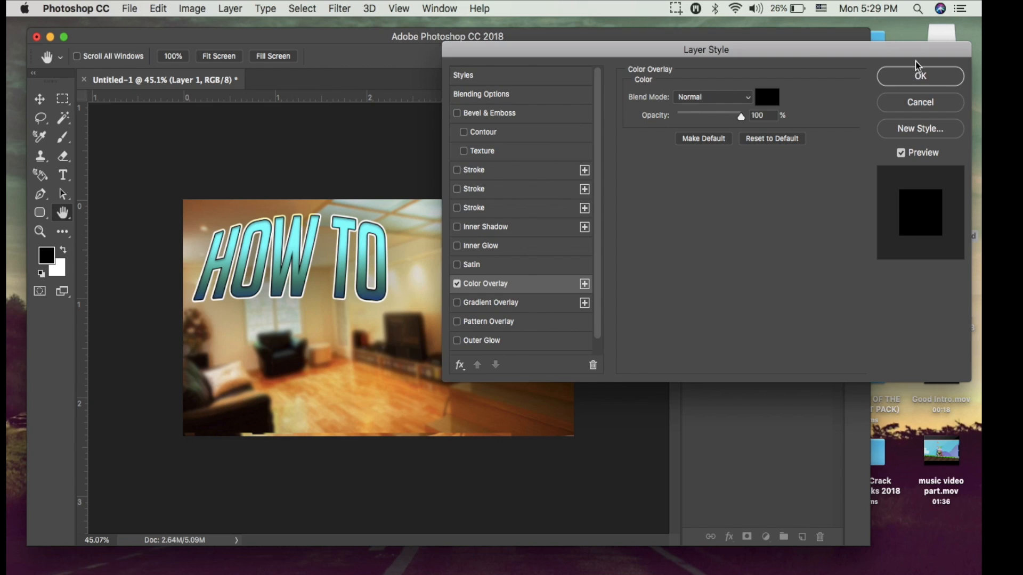
click(917, 75)
key(b)
drag(600, 245, 559, 463)
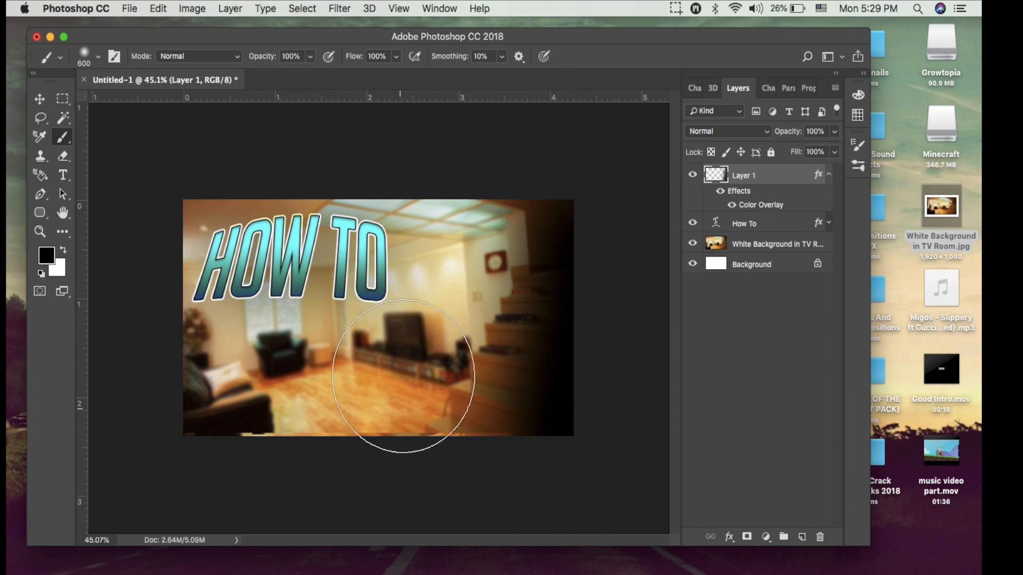
click(159, 8)
click(174, 27)
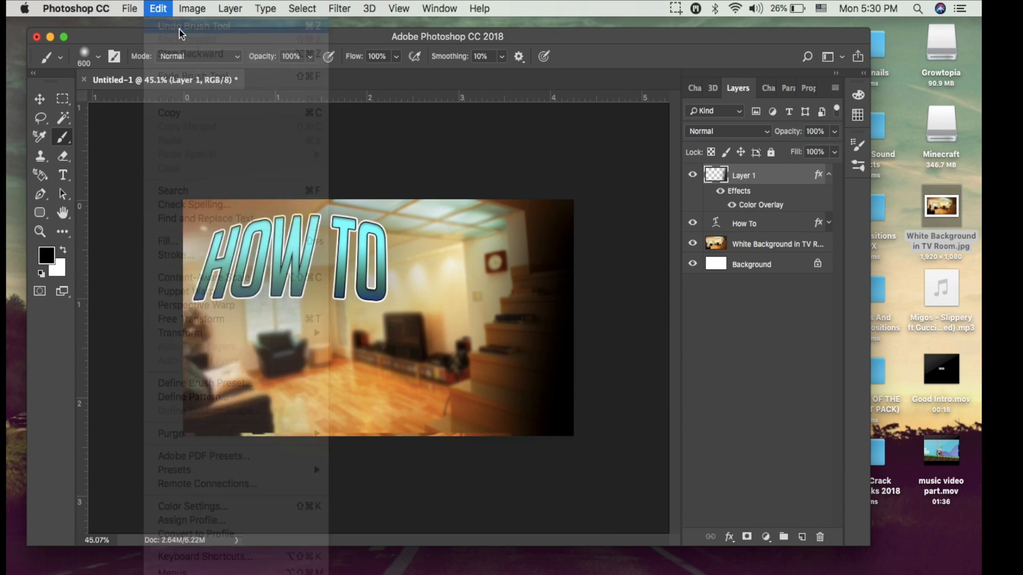
Paint soft black shading around the edges of the room picture on Layer 1 with the 600 px brush.
mouse_move(618, 238)
mouse_down()
mouse_move(634, 319)
mouse_move(633, 473)
mouse_up()
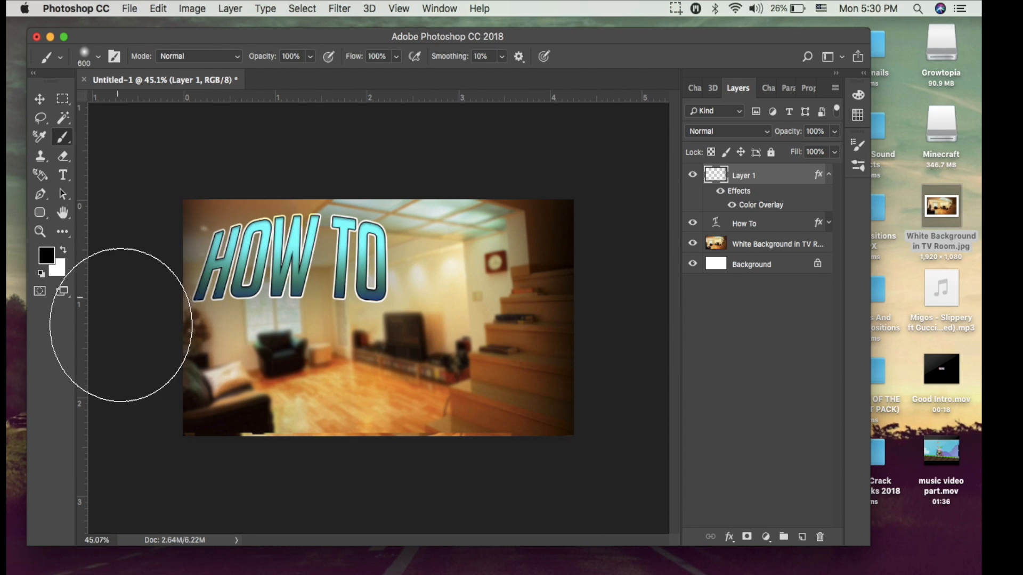
mouse_move(206, 498)
mouse_down()
mouse_move(319, 507)
mouse_move(617, 492)
mouse_move(210, 506)
mouse_up()
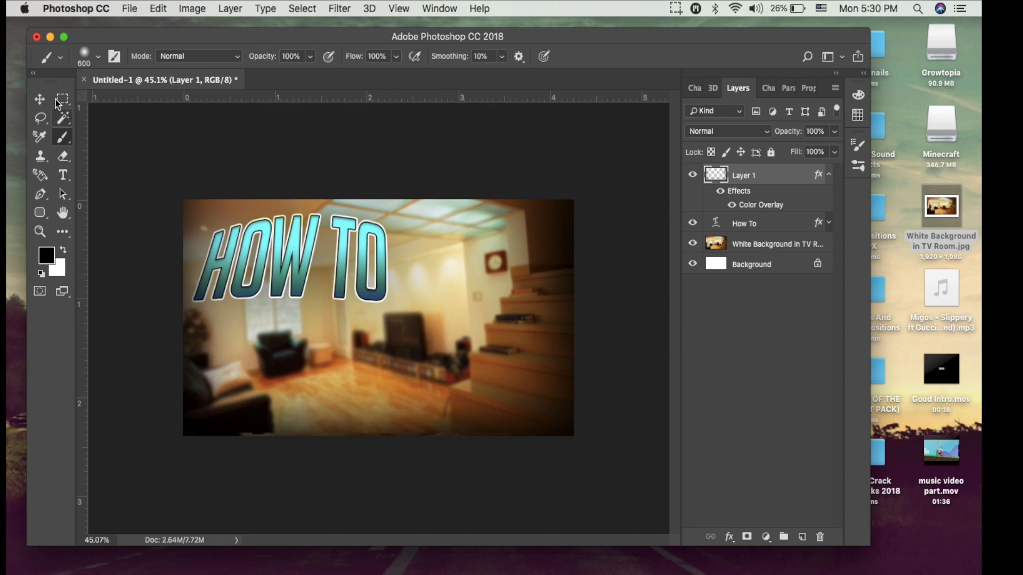
Move the "How To" layer above the edge-shading layer and reposition the title in the picture's upper-left area.
key(v)
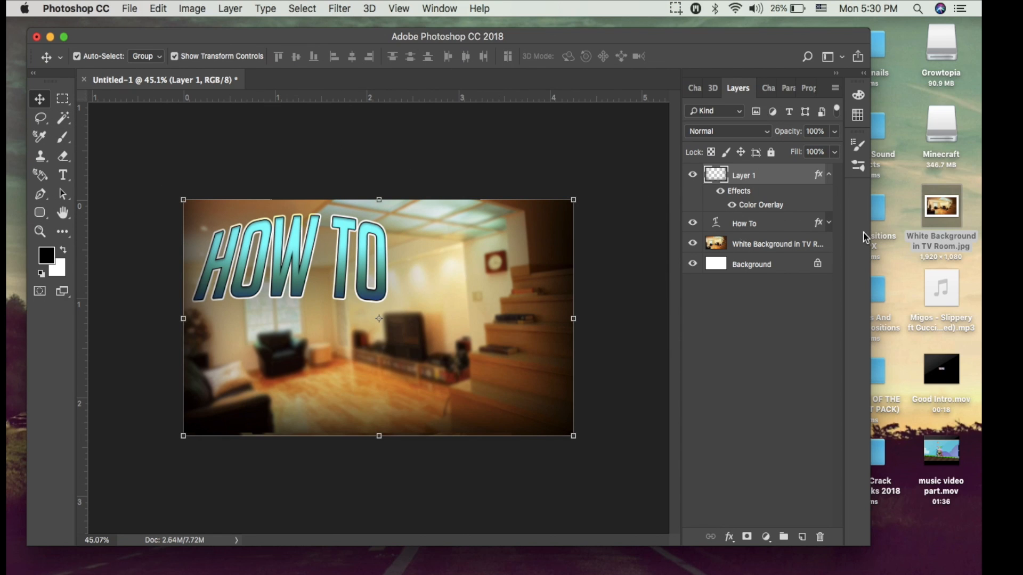
click(783, 224)
mouse_move(325, 269)
mouse_down()
mouse_move(347, 286)
mouse_move(341, 266)
mouse_up()
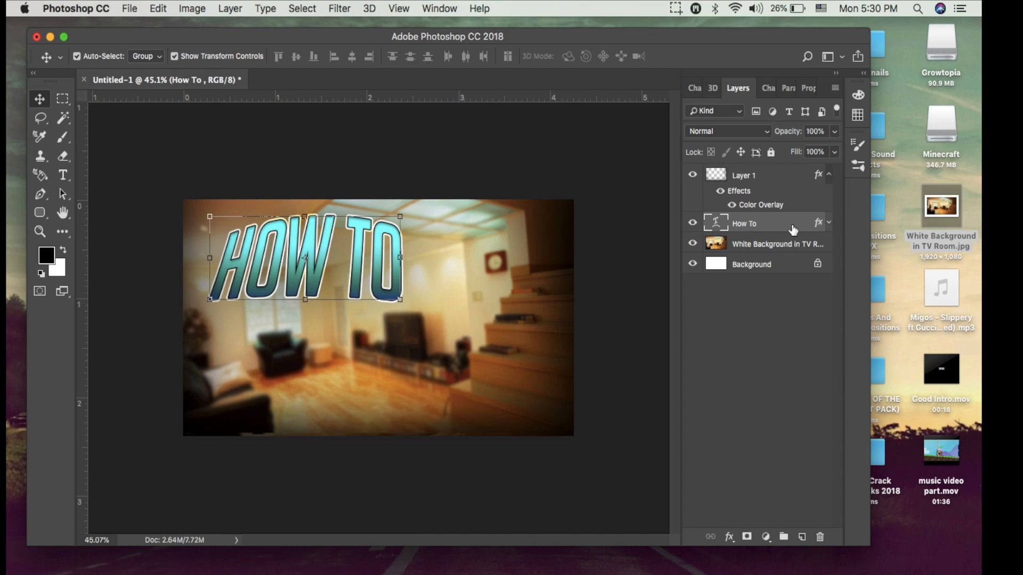
click(829, 175)
drag(768, 204, 788, 176)
mouse_move(358, 261)
mouse_down()
mouse_move(346, 368)
mouse_move(365, 291)
mouse_move(355, 233)
mouse_move(357, 249)
mouse_up()
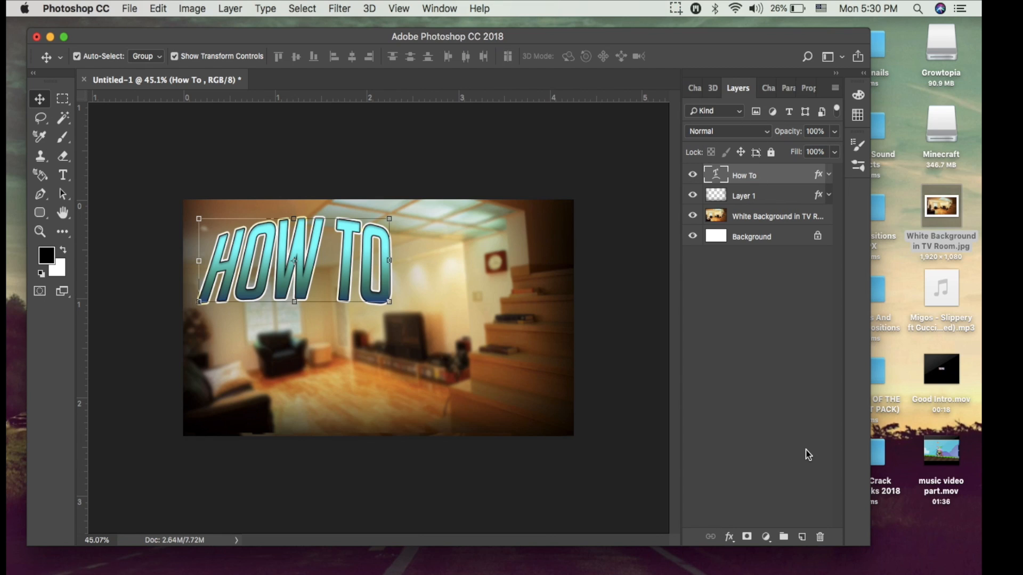
Add the text "Photoshop" in 24 pt BigNoodleTitling over the lower part of the picture and accept it.
click(63, 176)
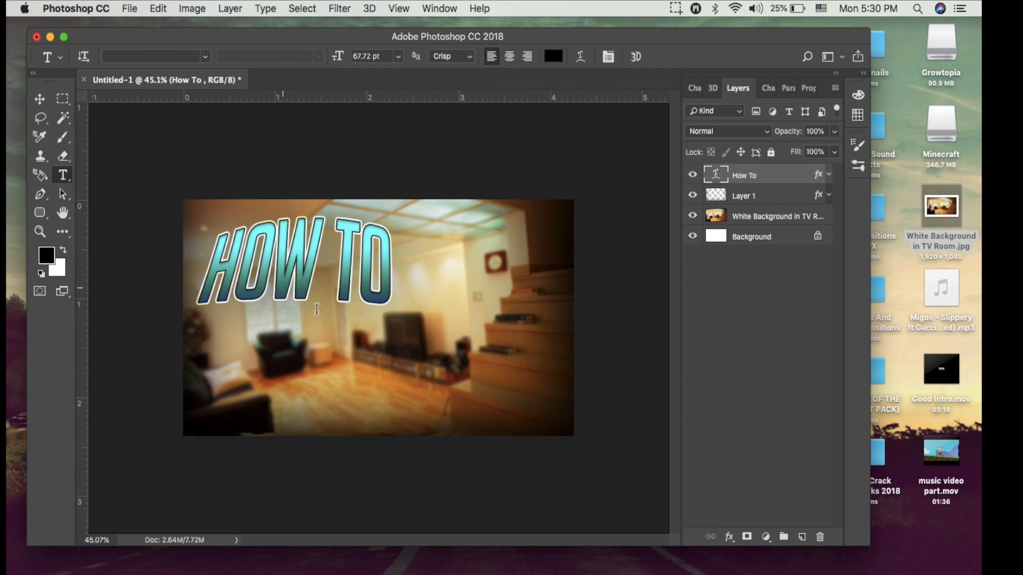
click(363, 369)
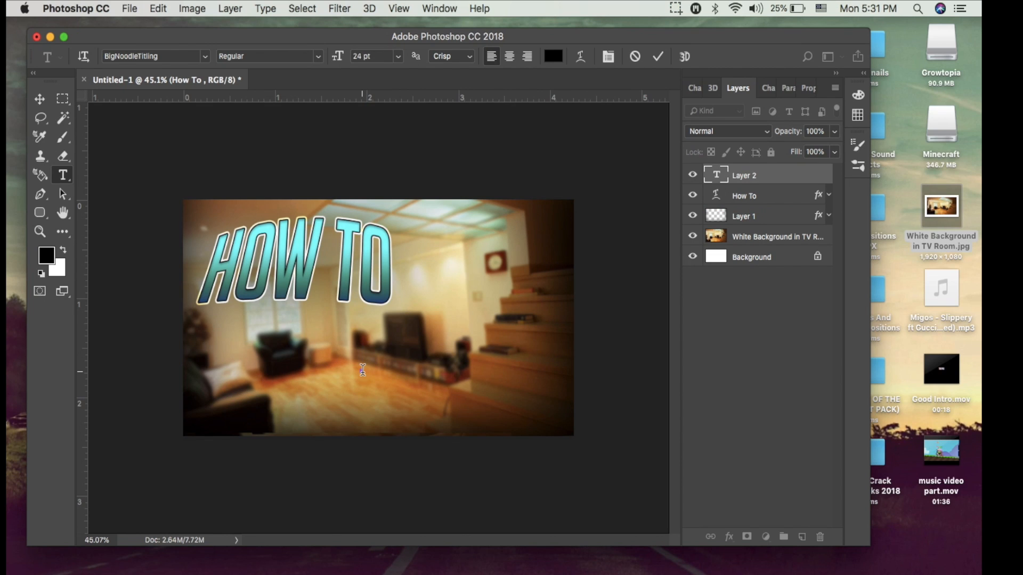
text(PHO)
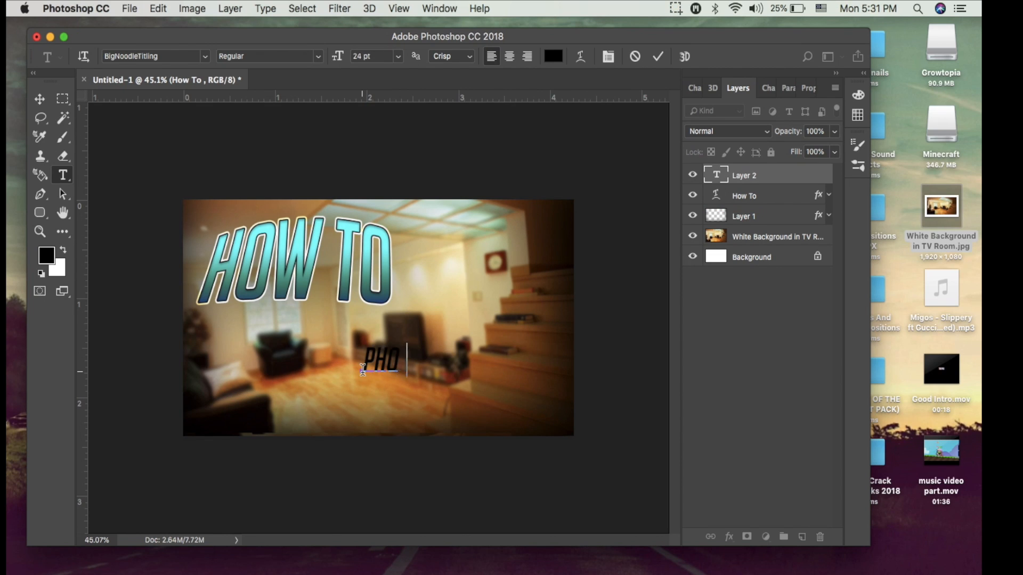
text(TOSHOP)
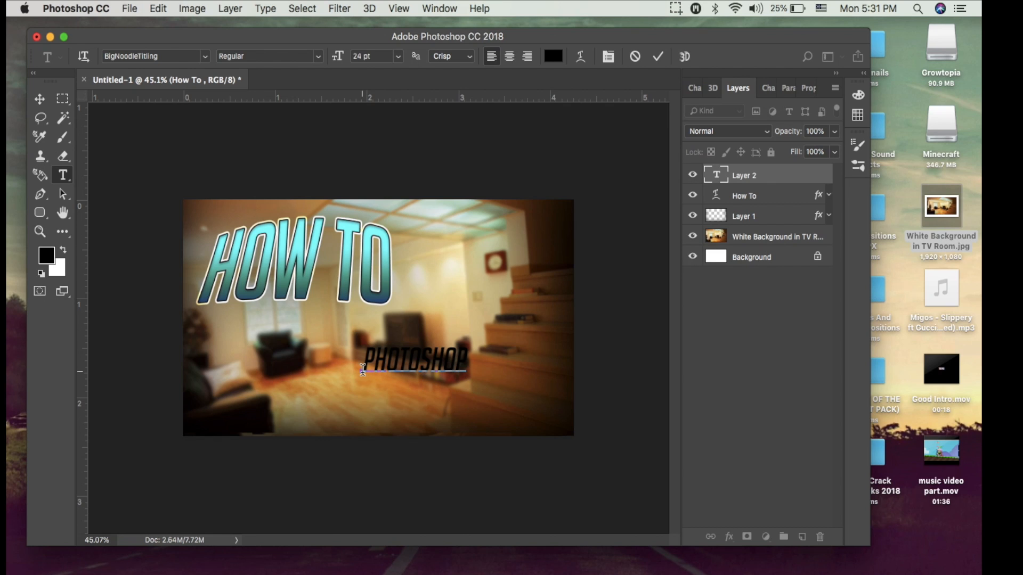
click(659, 56)
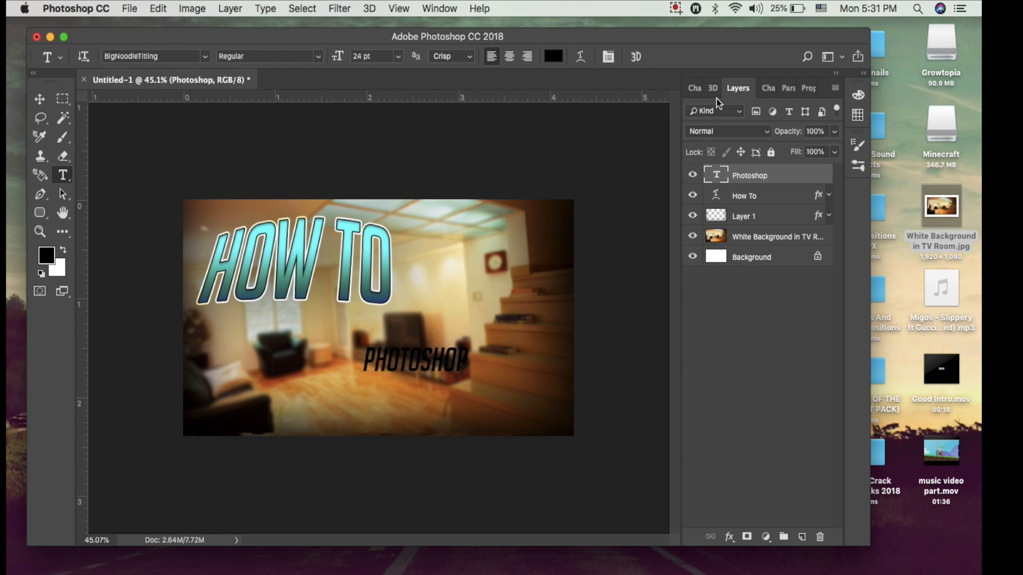
Give the "Photoshop" text layer a white Color Overlay and accept the layer style.
double_click(803, 175)
click(456, 284)
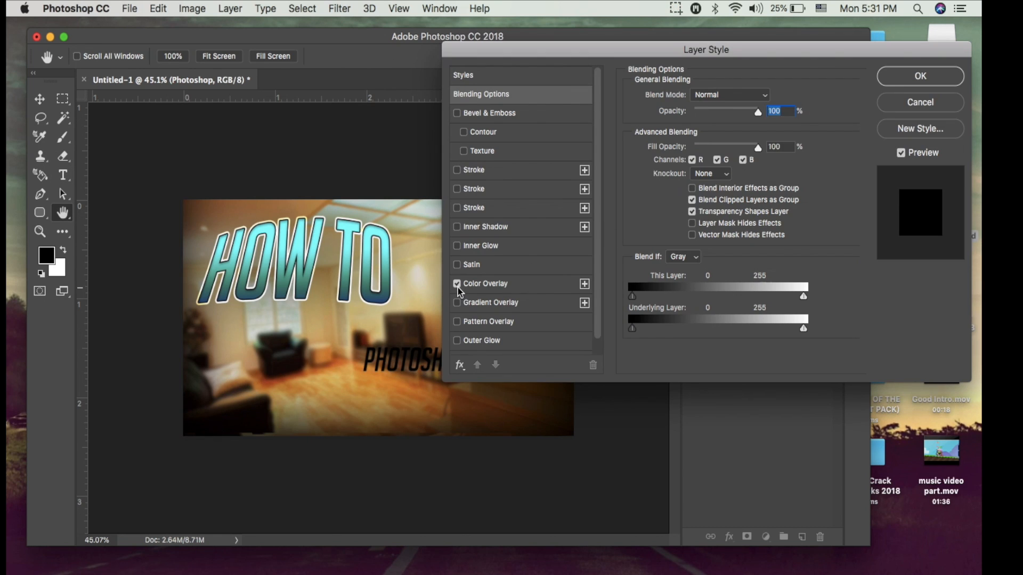
click(488, 285)
click(771, 100)
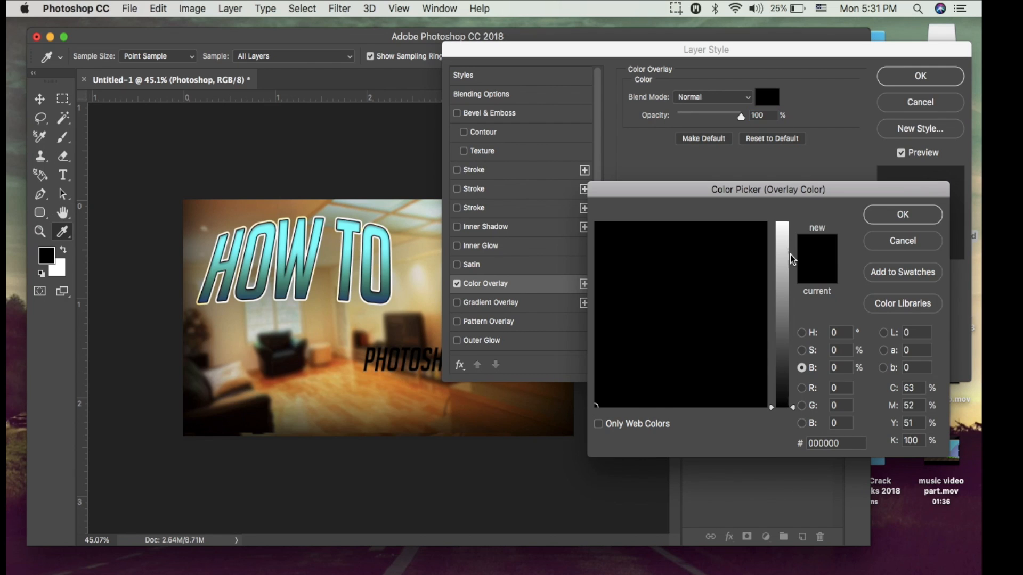
drag(785, 256, 821, 191)
click(885, 213)
click(908, 77)
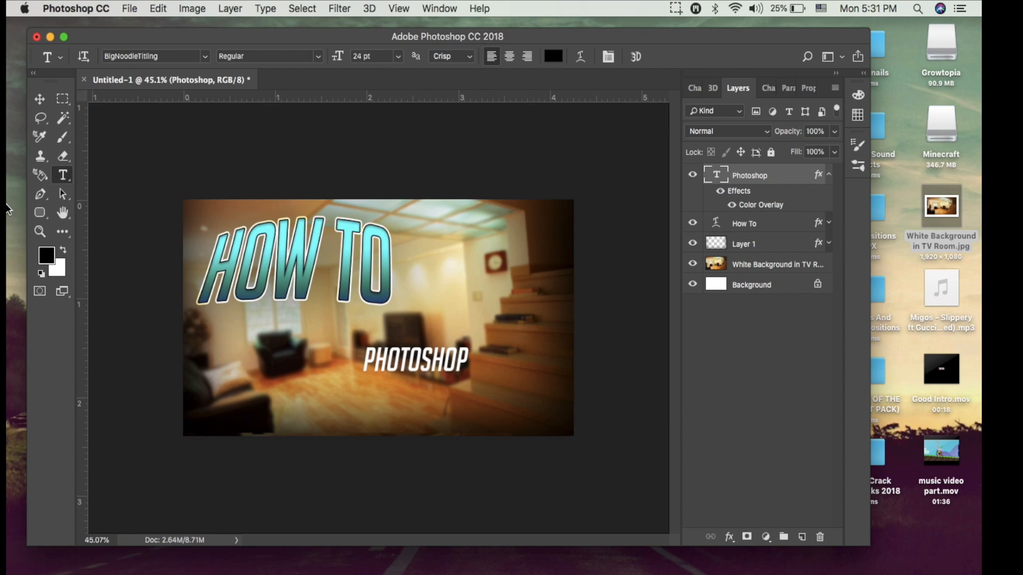
Scale up the "Photoshop" text across the lower part of the picture, below the "How To" title.
click(40, 98)
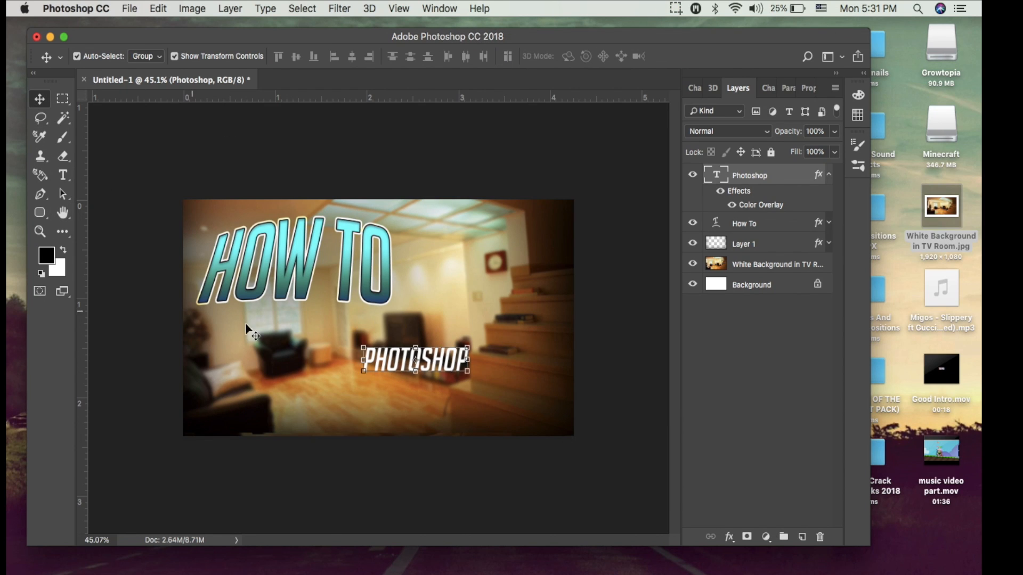
drag(361, 375, 278, 423)
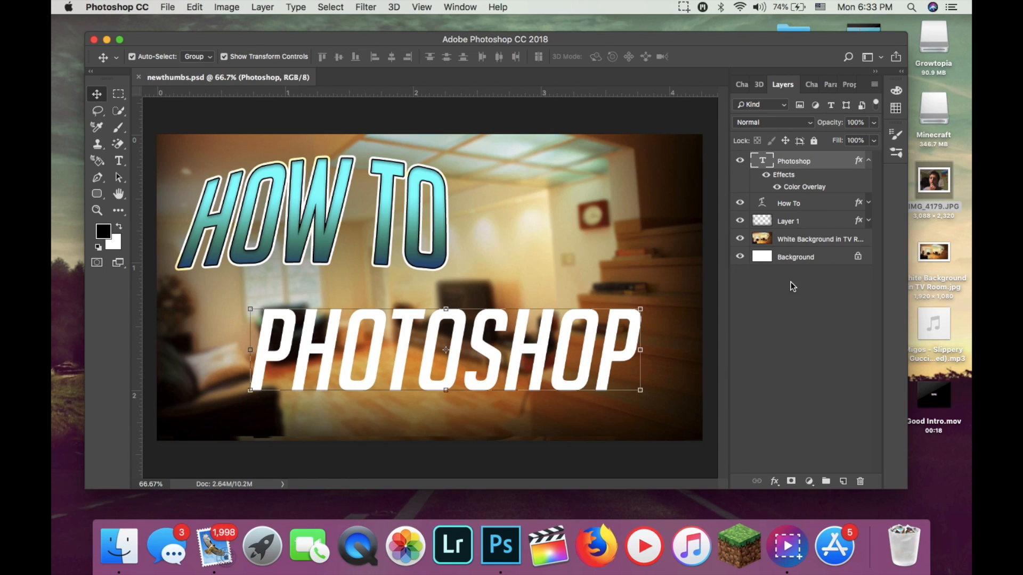
Move the "Photoshop" text up over the "How To" title and place the photo IMG_4179.JPG at 7.18%, centred on the canvas.
drag(587, 388, 571, 226)
drag(946, 180, 609, 323)
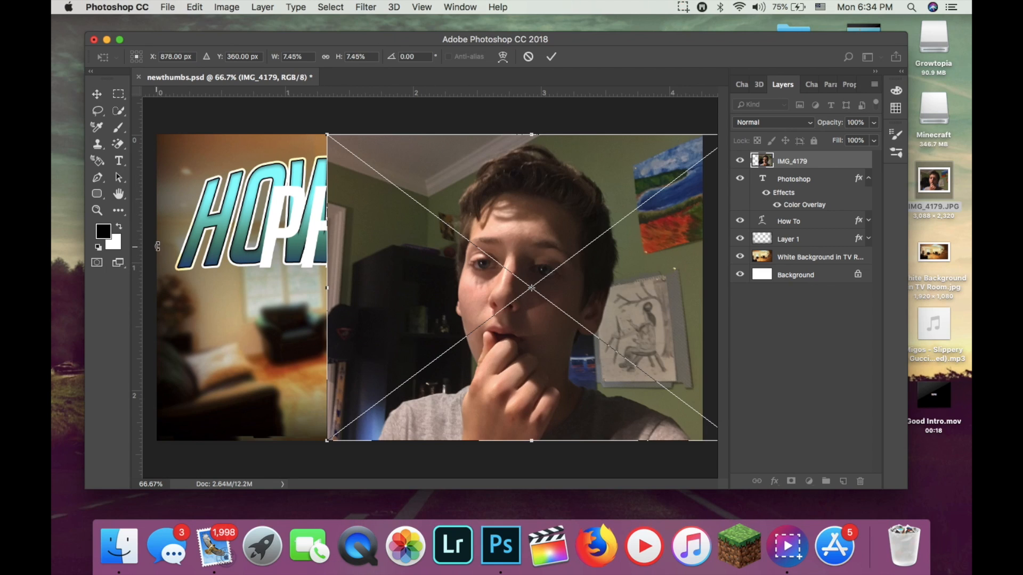
drag(559, 309, 456, 289)
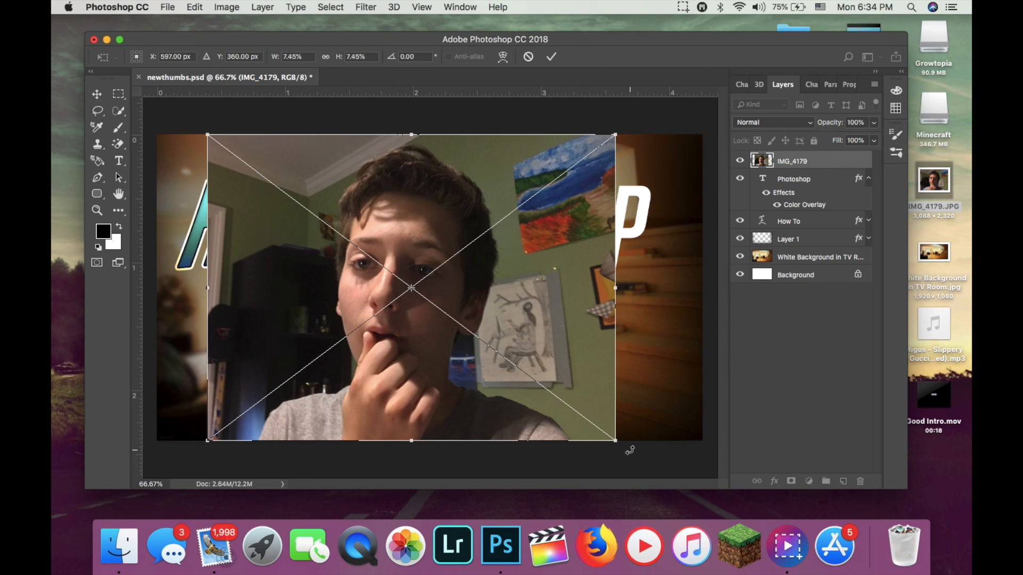
drag(616, 445, 608, 439)
drag(517, 365, 543, 361)
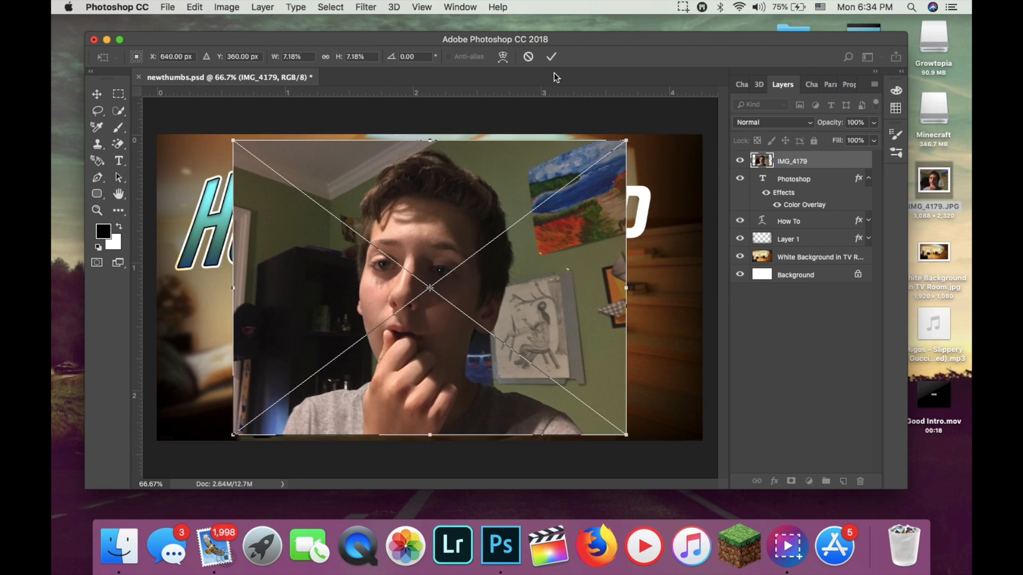
click(551, 56)
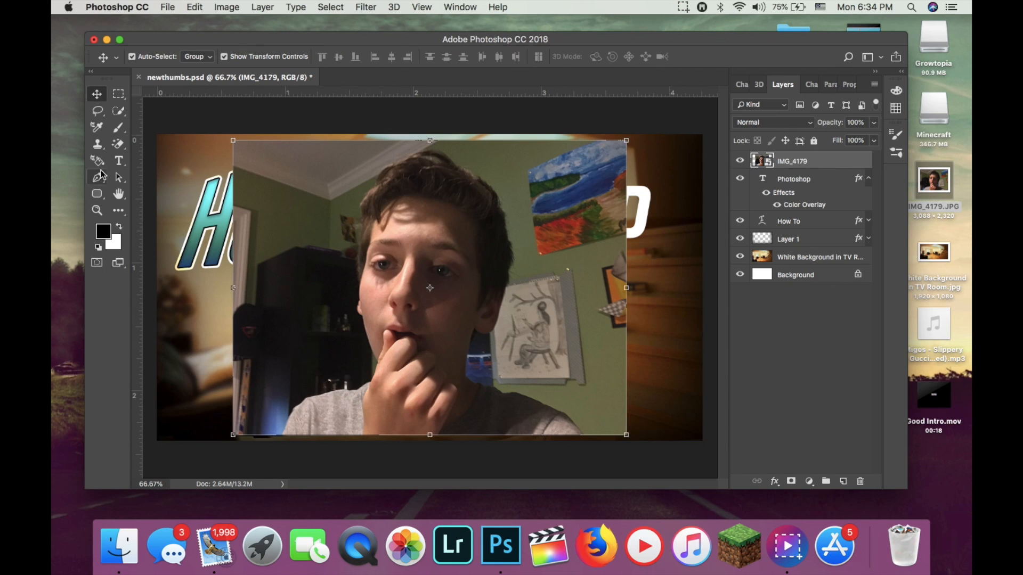
Select the boy's head, hand and shoulders in the IMG_4179 photo with the Quick Selection tool.
click(121, 112)
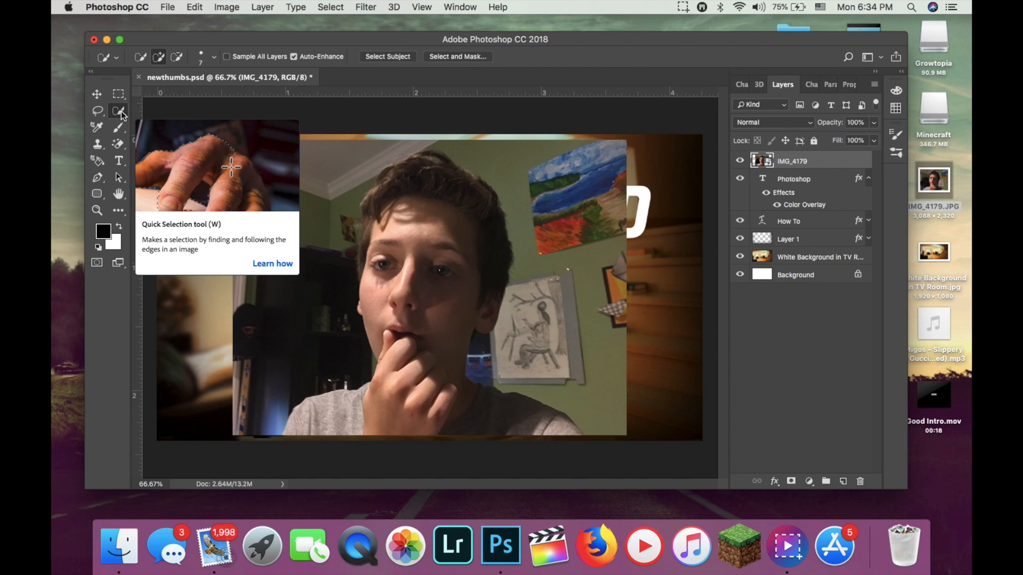
right_click(117, 110)
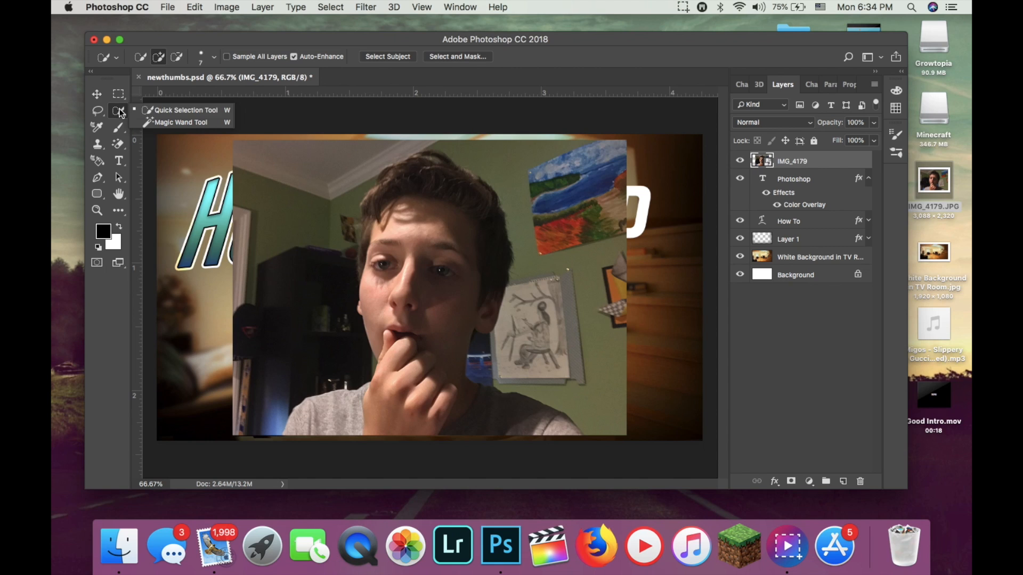
click(149, 110)
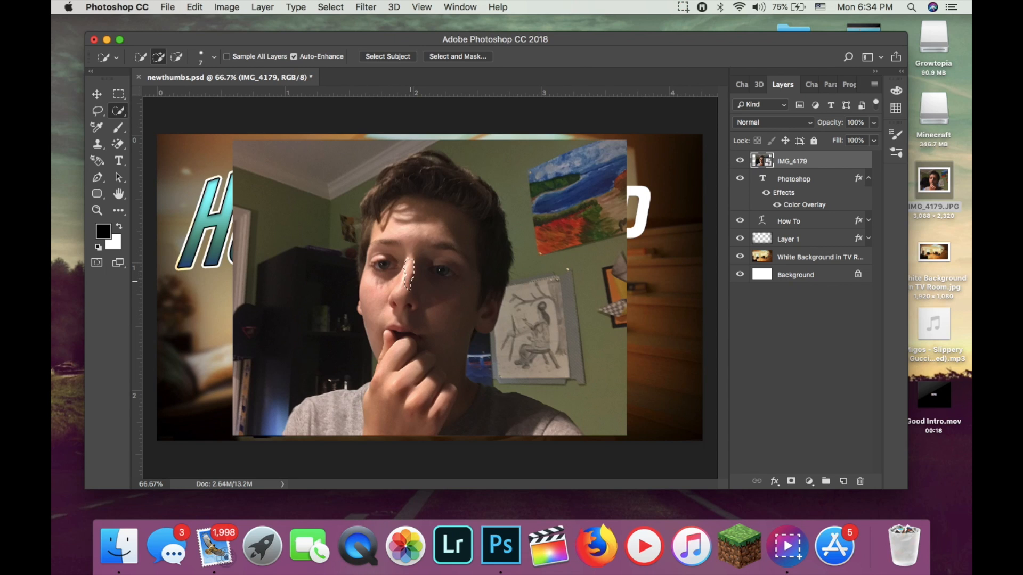
drag(410, 307, 414, 334)
mouse_move(410, 397)
mouse_down()
mouse_move(423, 426)
mouse_move(298, 421)
mouse_move(564, 422)
mouse_move(490, 426)
mouse_move(457, 272)
mouse_move(461, 195)
mouse_up()
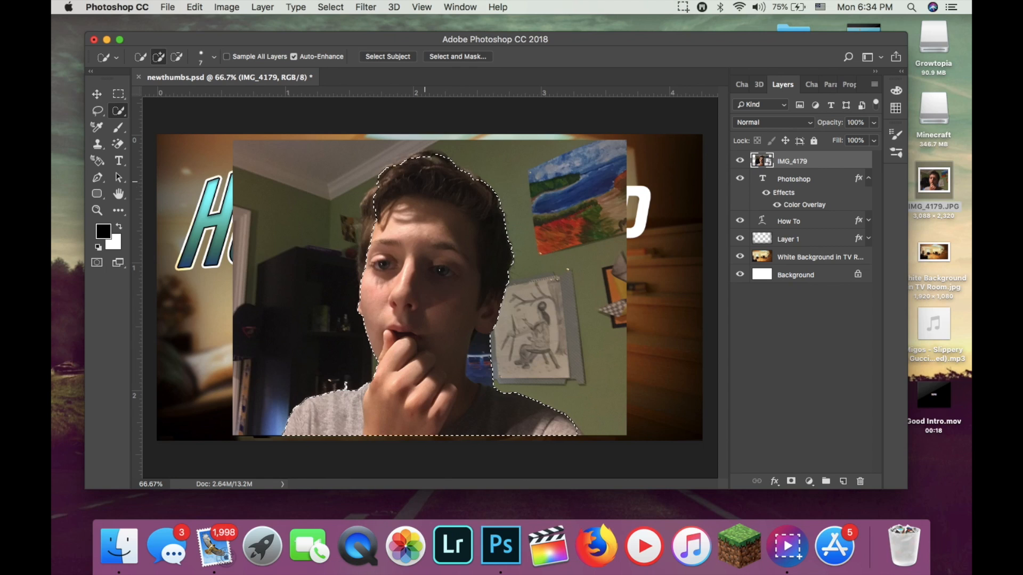
drag(384, 187, 365, 249)
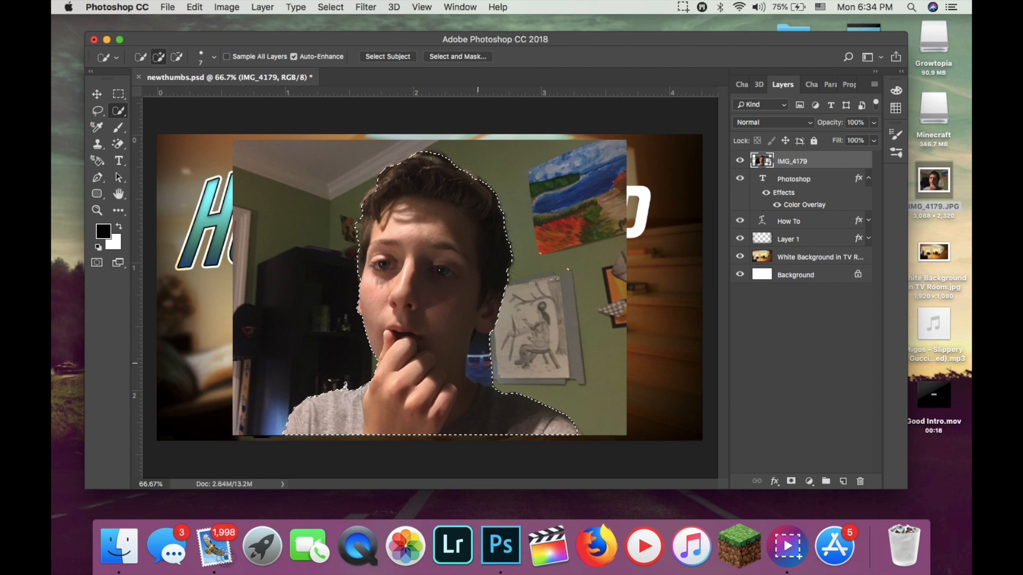
Subtract the background gap between the neck, the ear and the pencil drawing from the selection.
scroll(477, 358, up, 4)
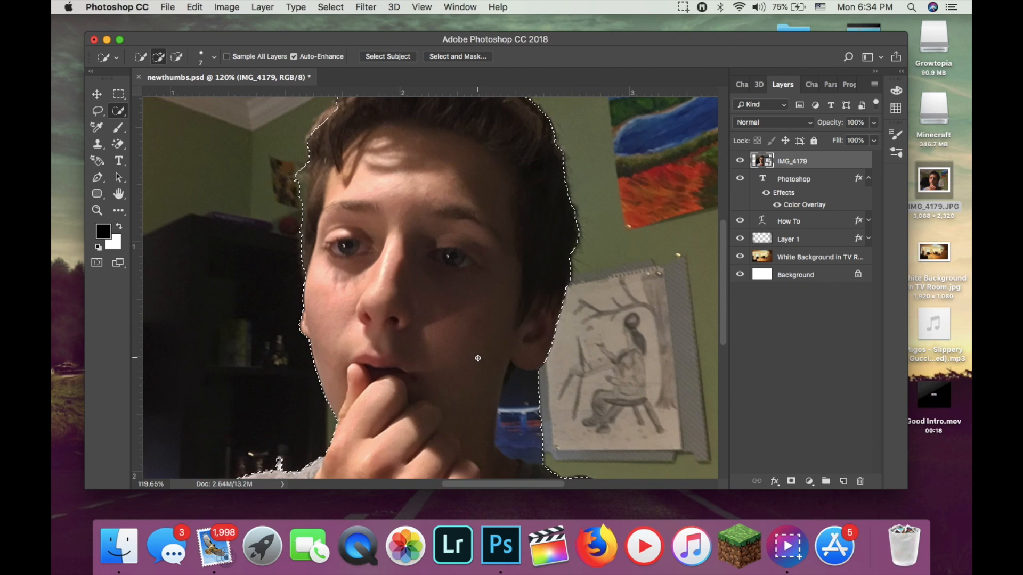
scroll(477, 358, up, 4)
scroll(478, 346, right, 5)
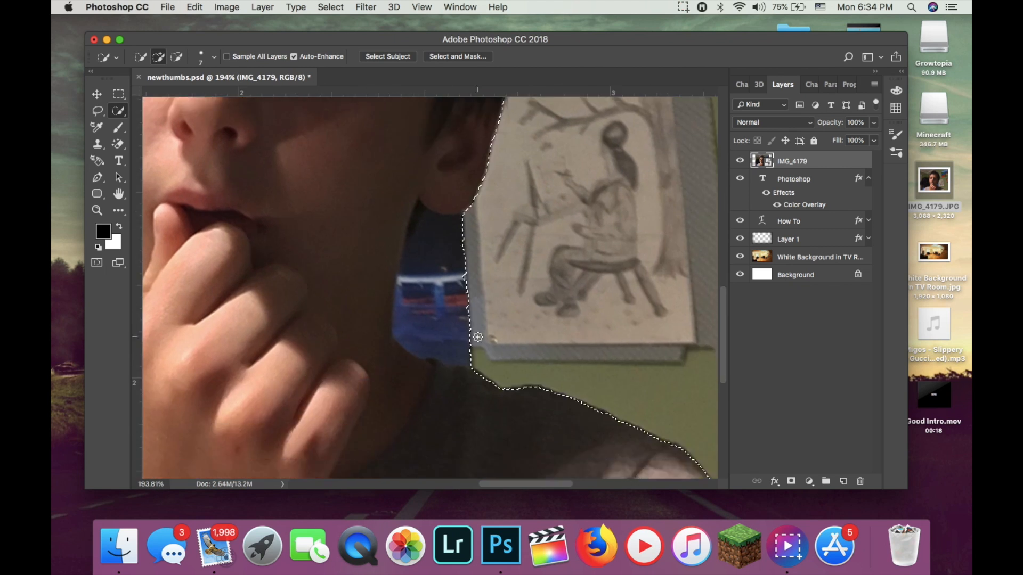
key(alt)
mouse_move(465, 308)
mouse_down()
mouse_move(449, 275)
mouse_move(451, 236)
mouse_move(440, 260)
mouse_move(447, 328)
mouse_up()
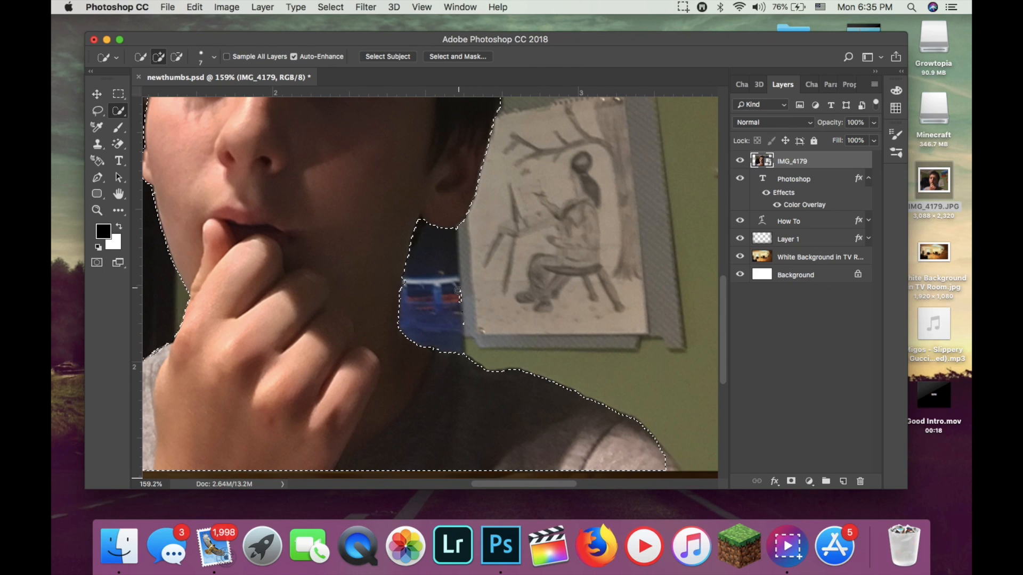
alt+click(458, 292)
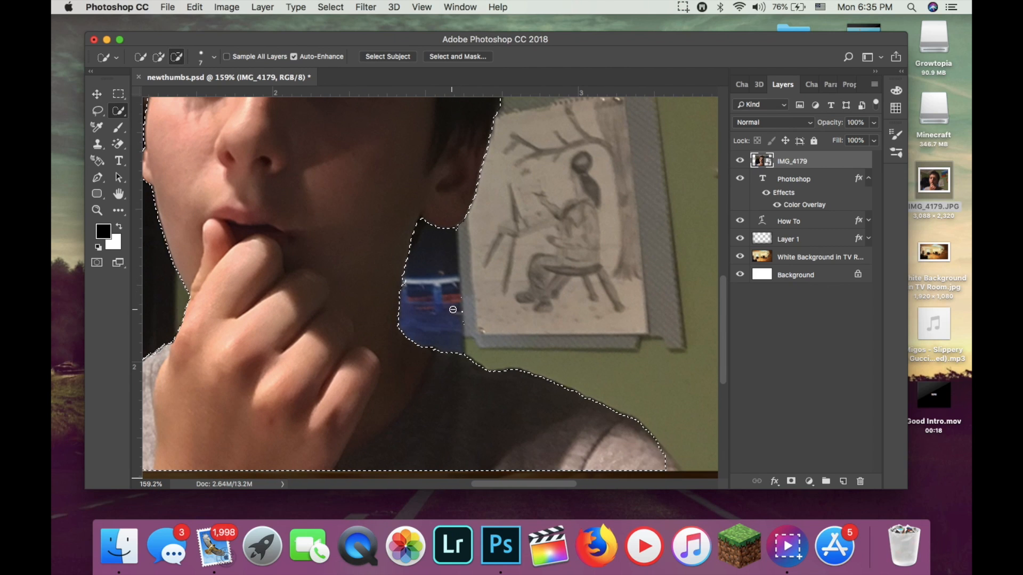
Subtract the stray background bits above the shoulder beside the dark shelf from the selection.
alt+scroll(459, 304, down, 3)
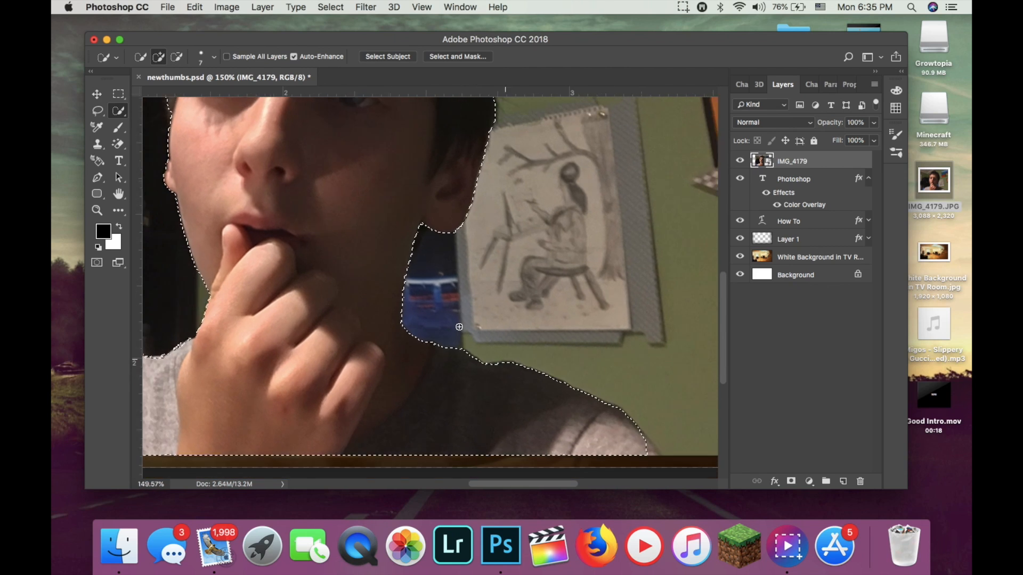
alt+scroll(455, 327, down, 2)
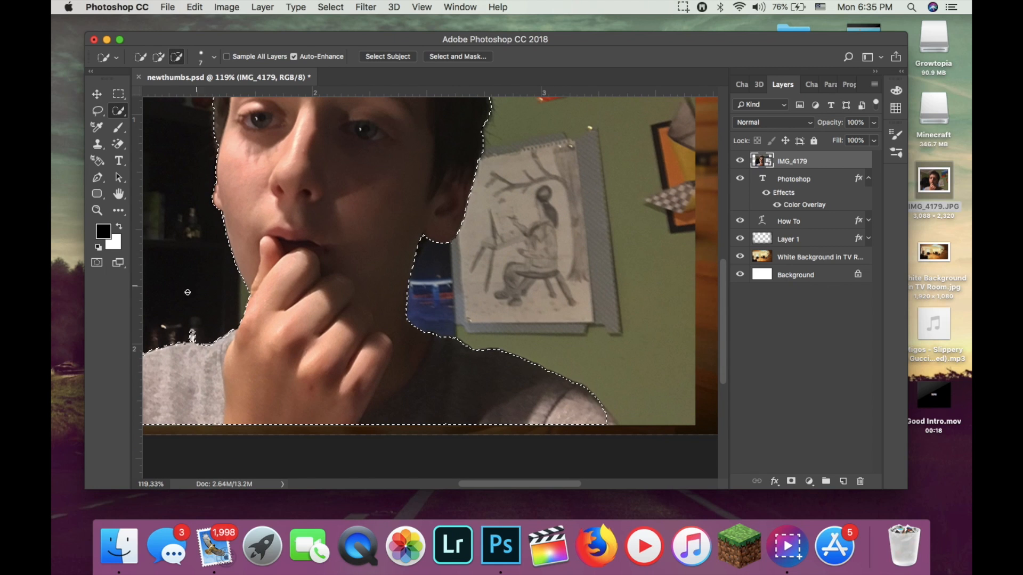
alt+click(193, 336)
alt+click(200, 334)
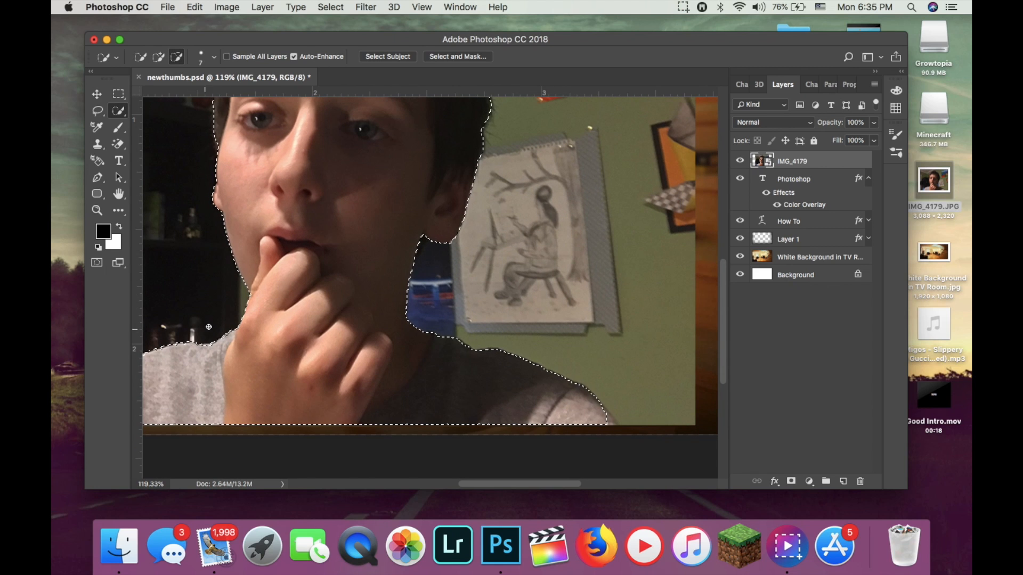
scroll(216, 317, down, 1)
alt+scroll(216, 317, down, 3)
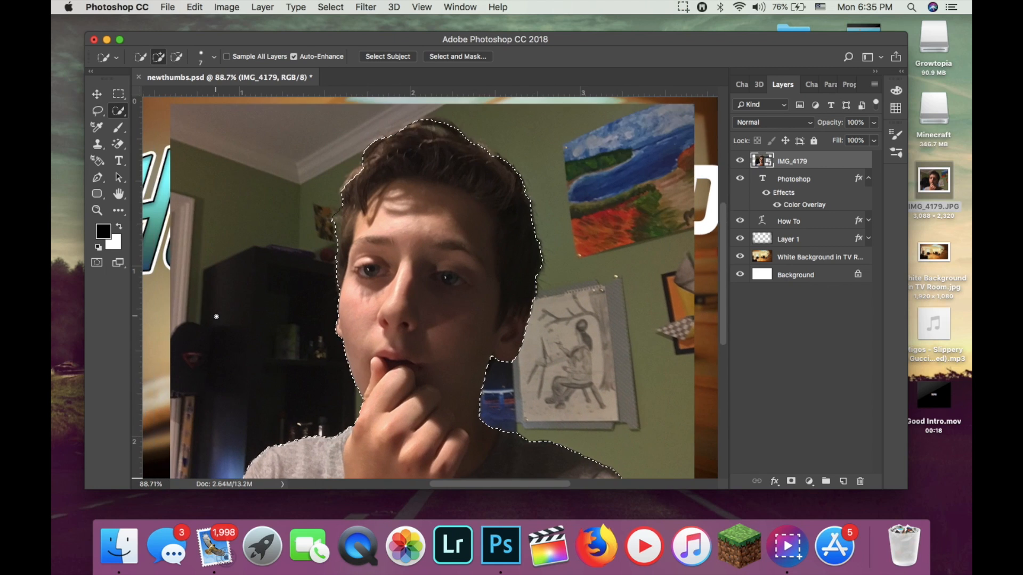
Refine the selection along the hair's left edge and extend it to the lower corner of the right-hand shoulder.
alt+click(336, 217)
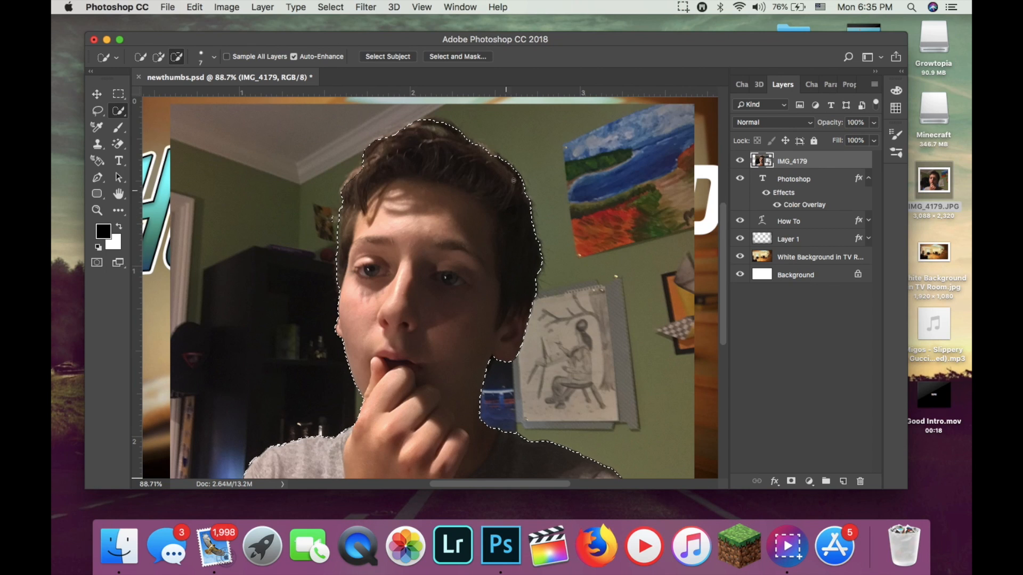
scroll(515, 380, down, 2)
scroll(515, 380, down, 2)
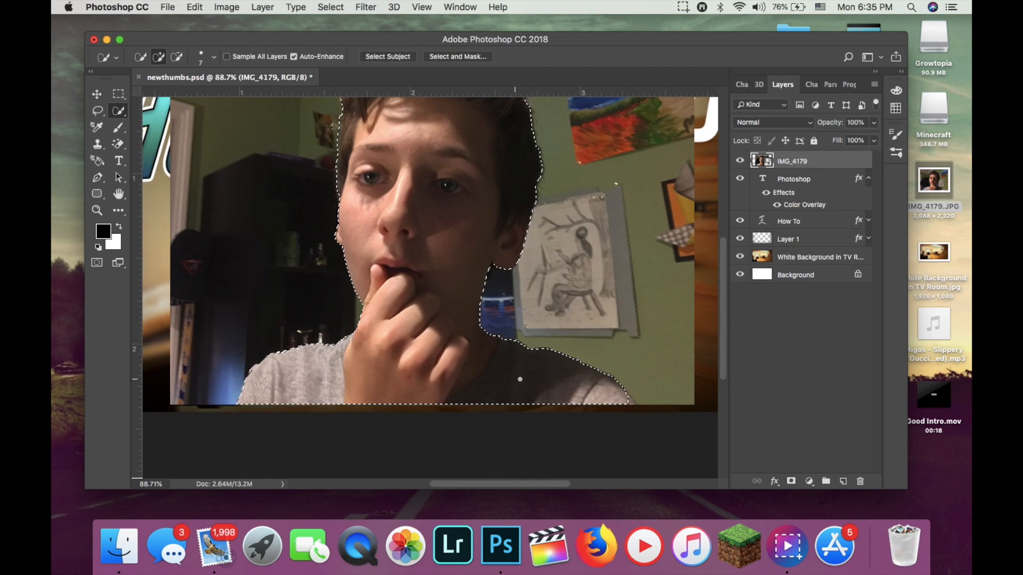
click(634, 404)
scroll(437, 334, up, 2)
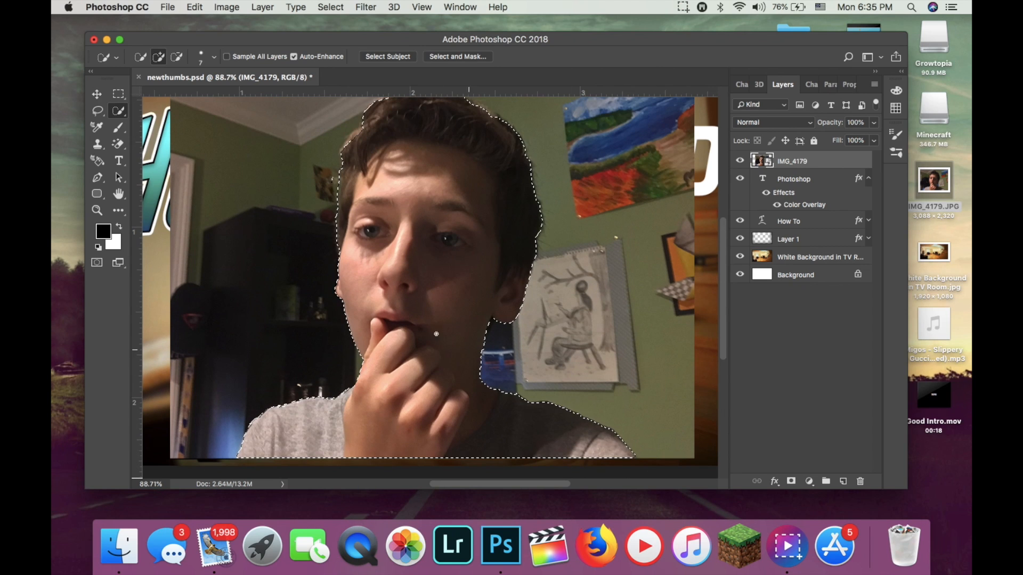
key(alt)
scroll(419, 292, down, 1)
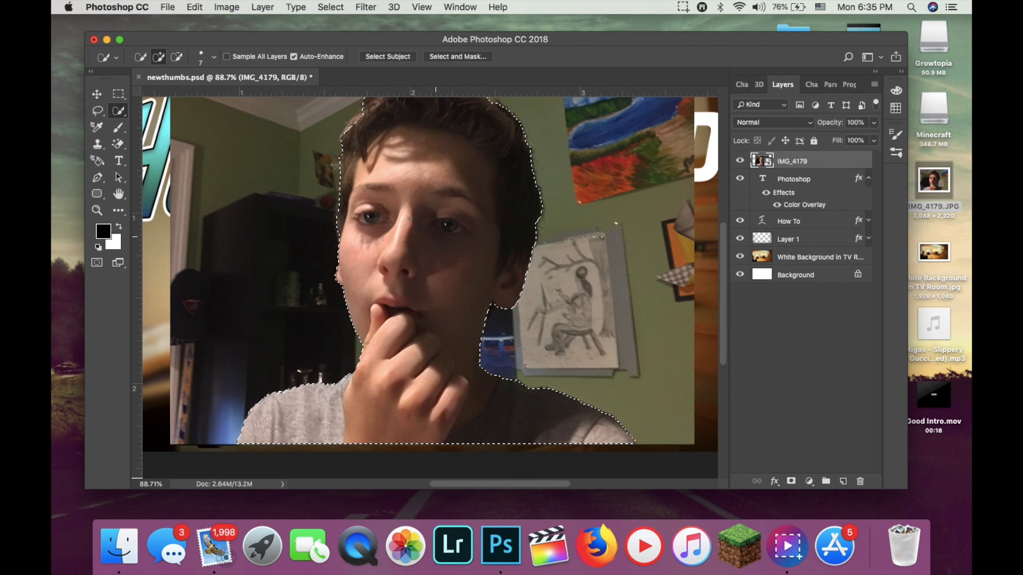
key(alt)
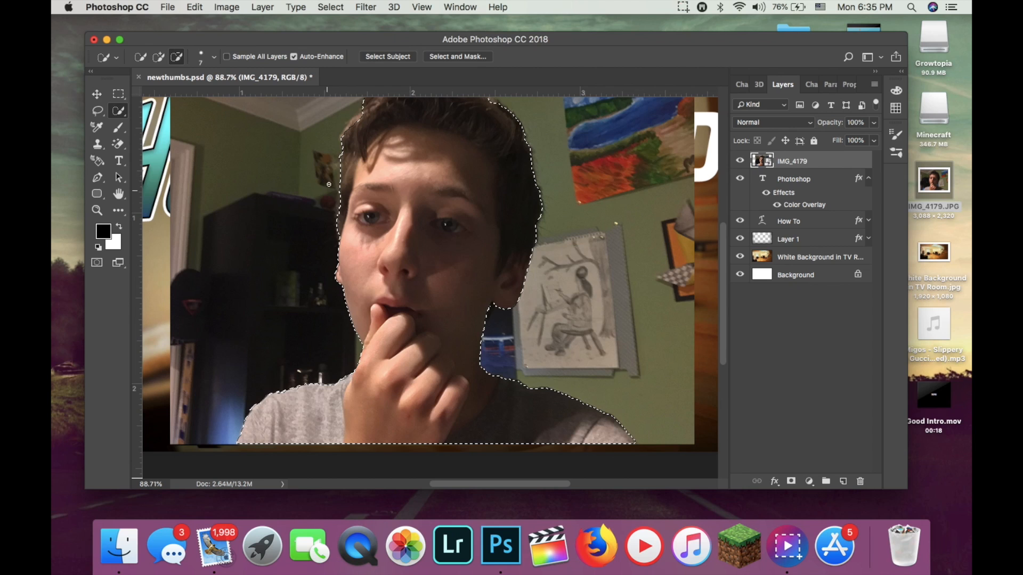
scroll(342, 253, down, 2)
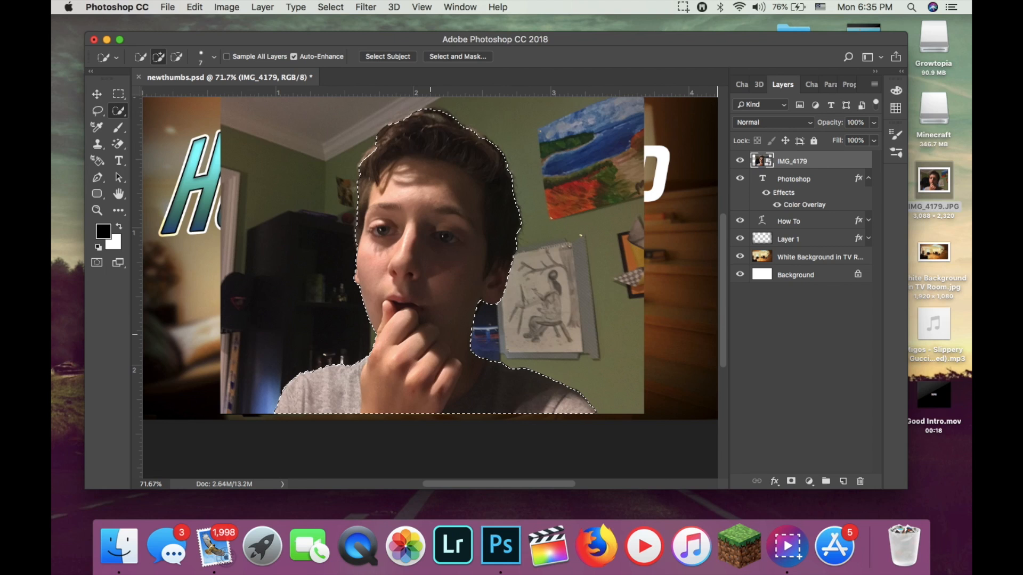
Copy the selected person onto a new layer and delete the original IMG_4179 layer.
key(super+j)
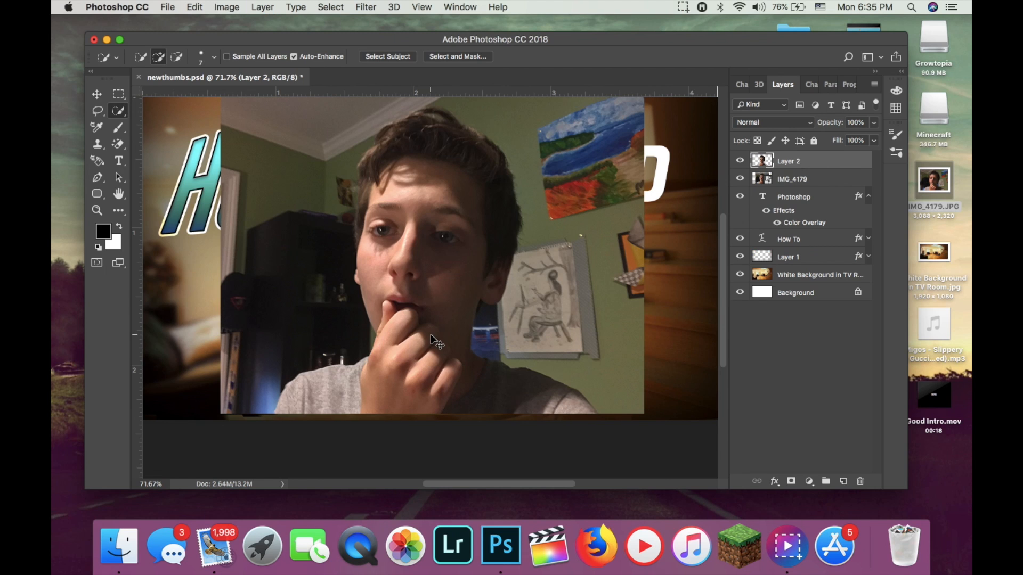
click(739, 180)
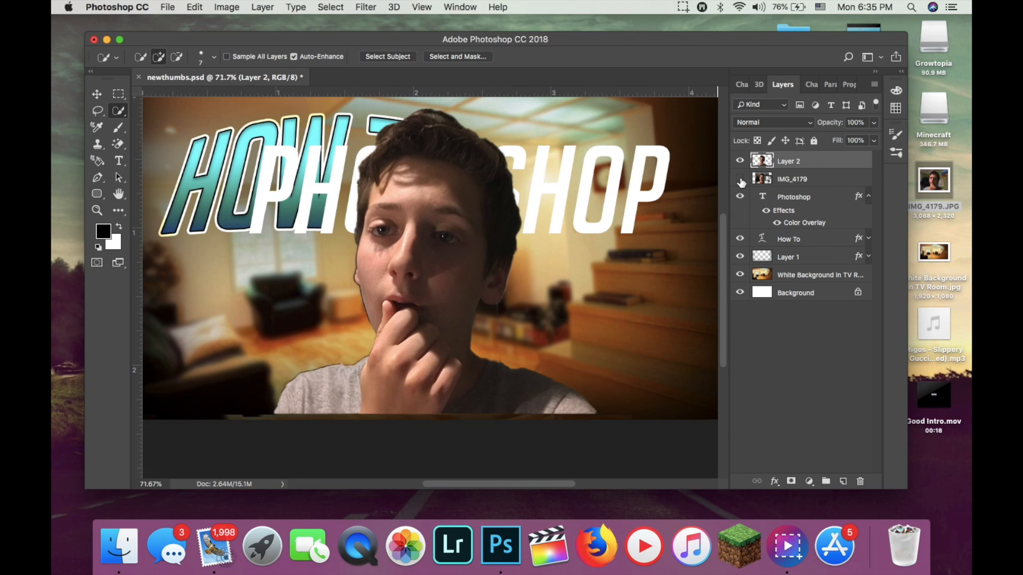
click(740, 181)
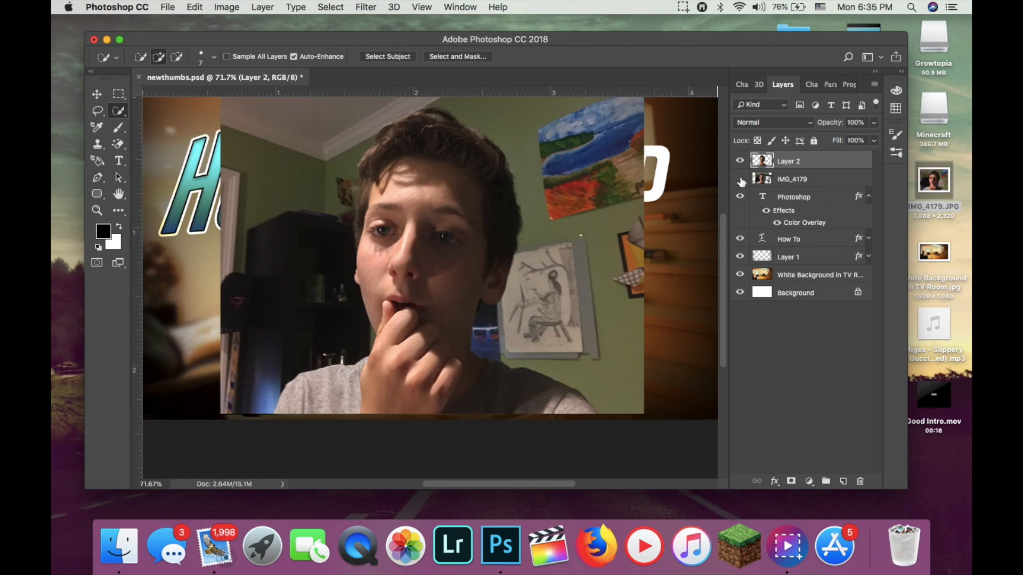
click(740, 181)
click(789, 181)
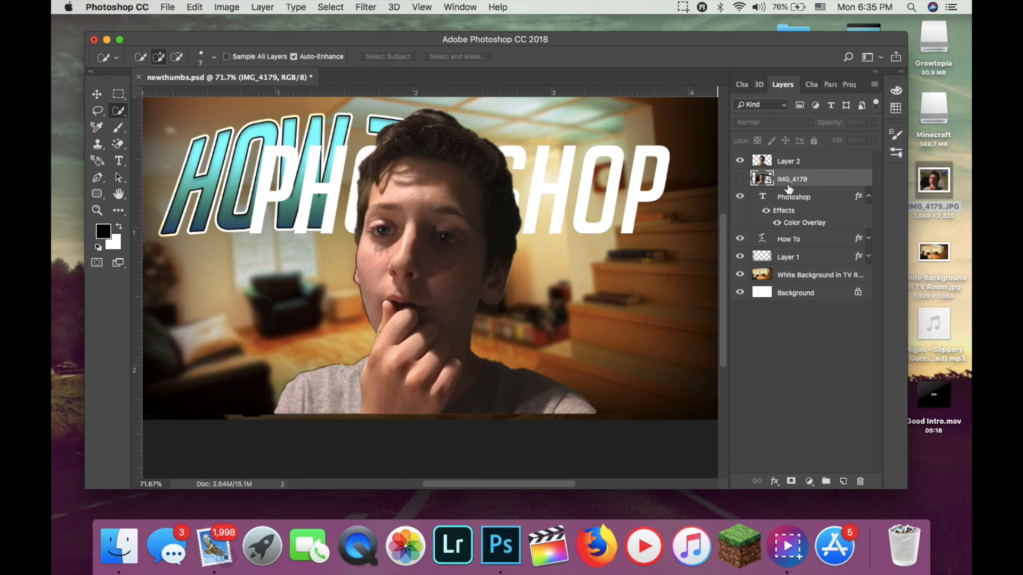
key(Delete)
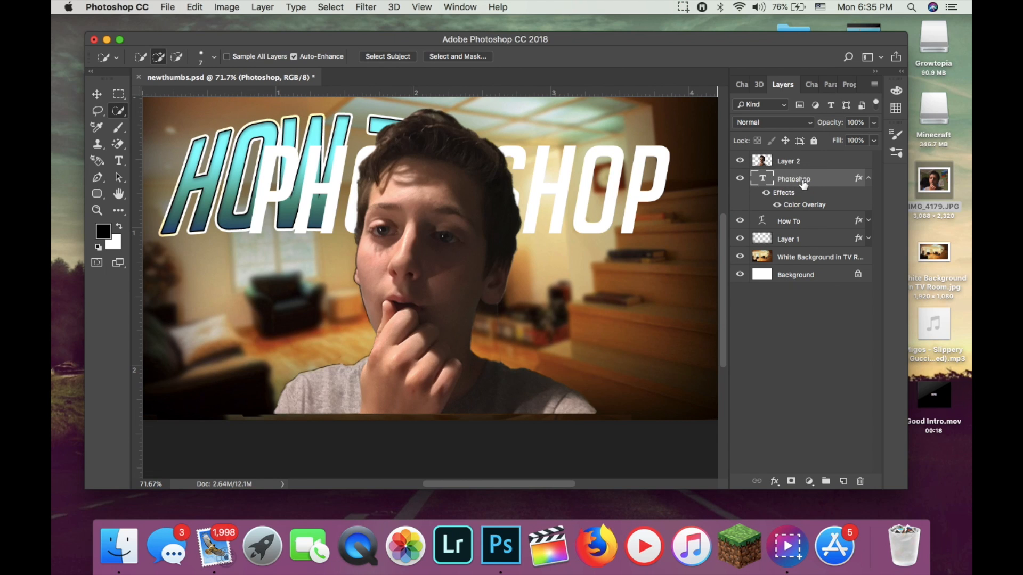
Move the cut-out person on Layer 2 into the picture's lower-right corner.
click(817, 163)
click(98, 94)
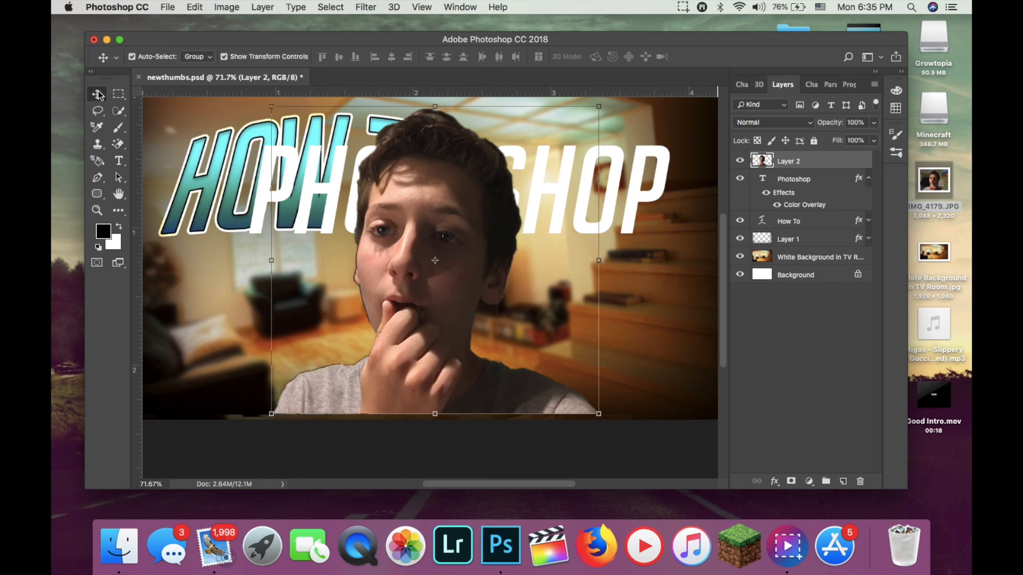
drag(380, 242, 500, 281)
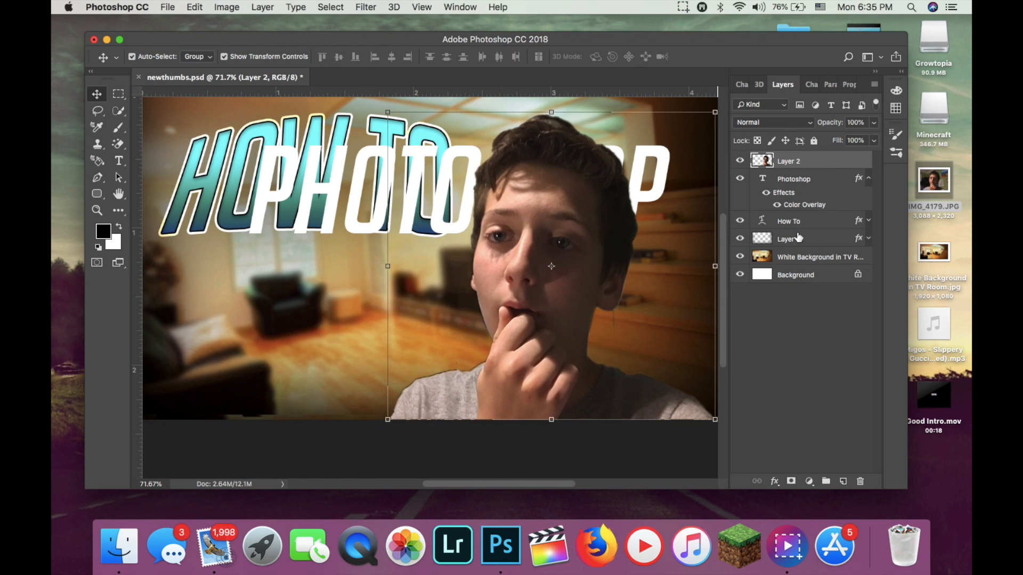
drag(645, 303, 658, 304)
click(195, 7)
click(218, 24)
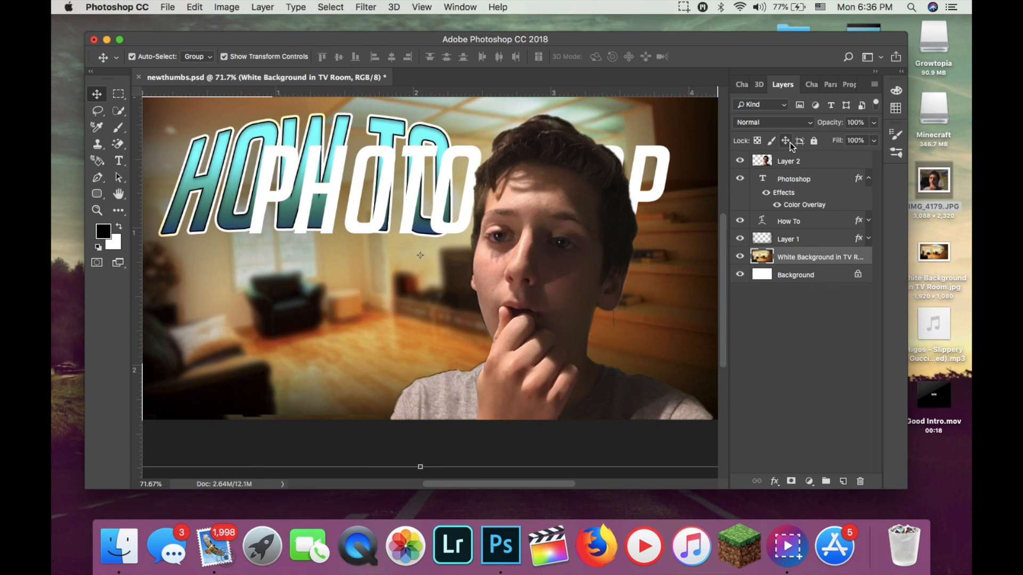
Open the layer styles of Layer 2 with the cut-out person and enable a single Stroke effect.
click(791, 160)
drag(543, 397, 529, 393)
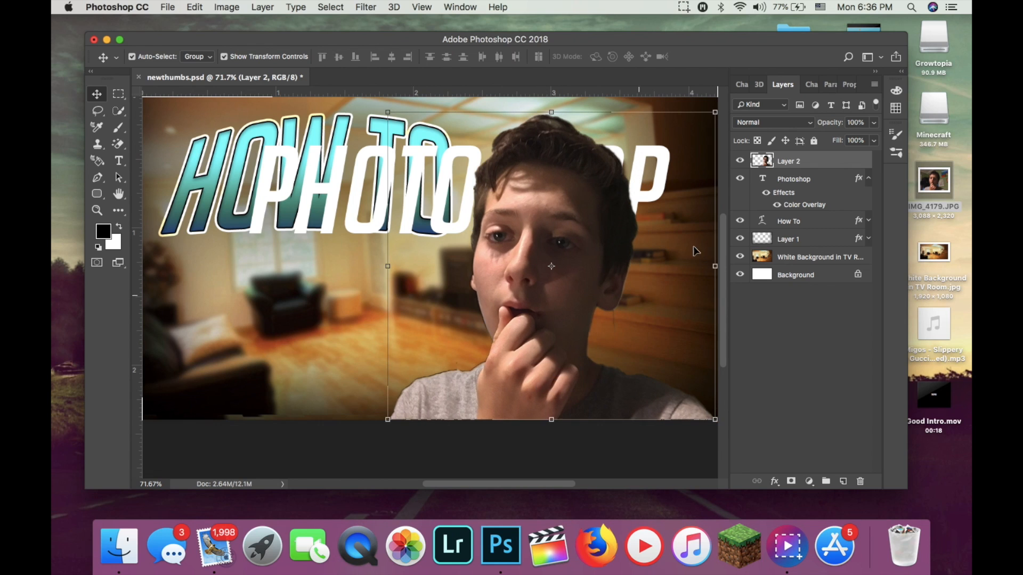
double_click(830, 162)
drag(755, 51, 748, 241)
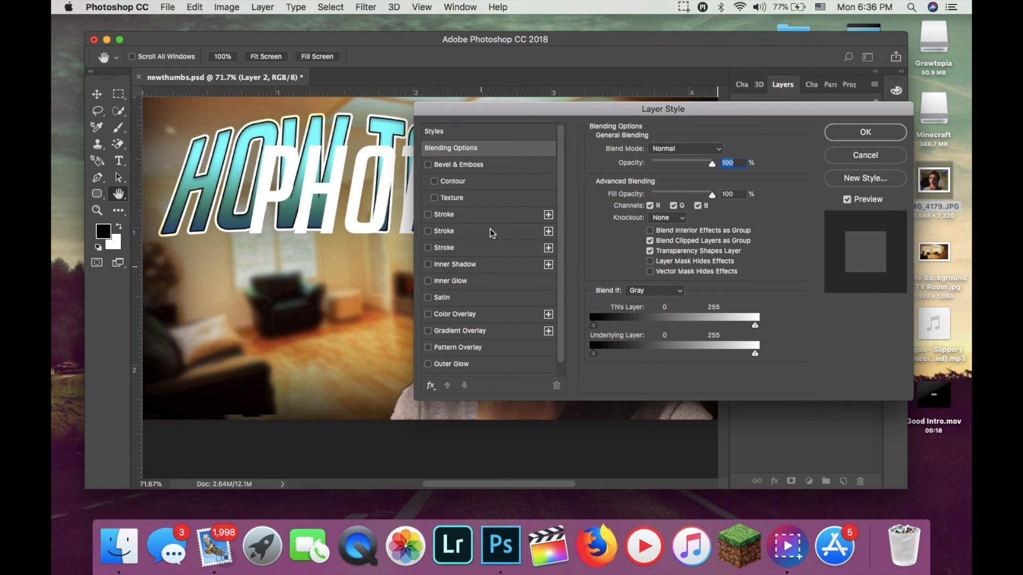
click(428, 215)
mouse_move(560, 111)
mouse_down()
mouse_move(768, 117)
mouse_move(788, 89)
mouse_up()
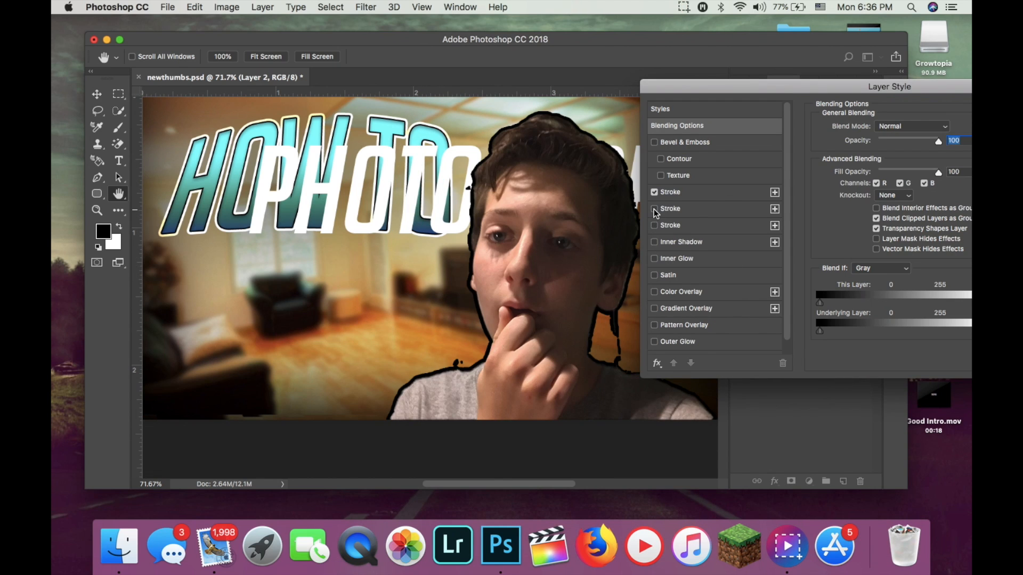
click(655, 226)
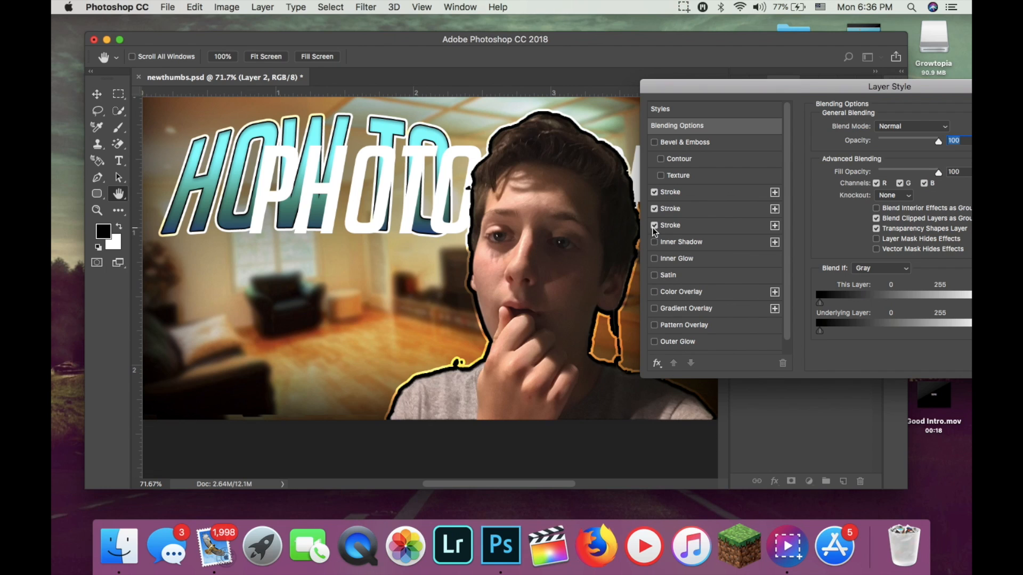
click(654, 209)
Change the person's stroke colour to white and apply the layer style.
click(666, 193)
click(858, 213)
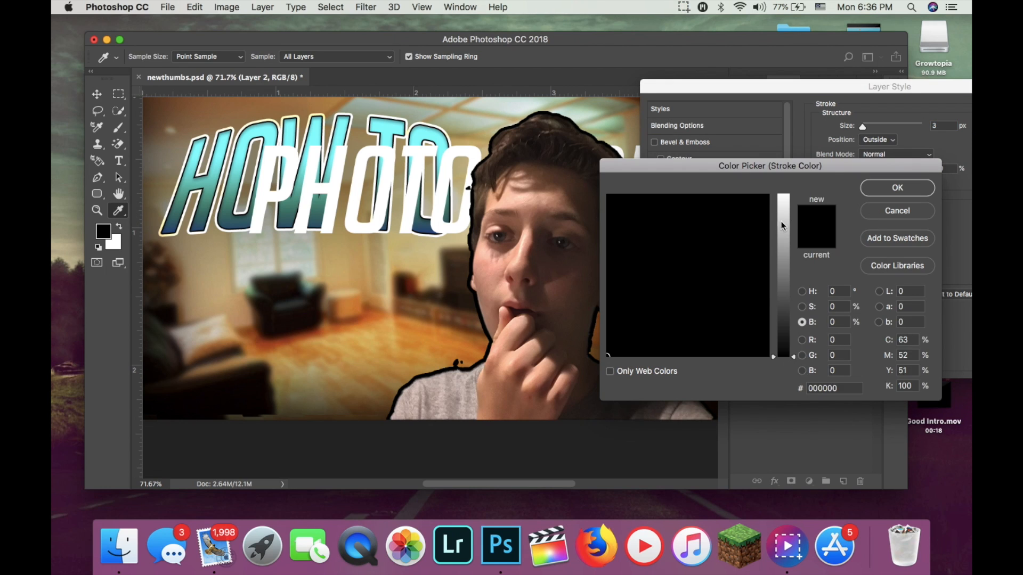
drag(782, 225, 782, 195)
click(897, 187)
drag(915, 86, 783, 129)
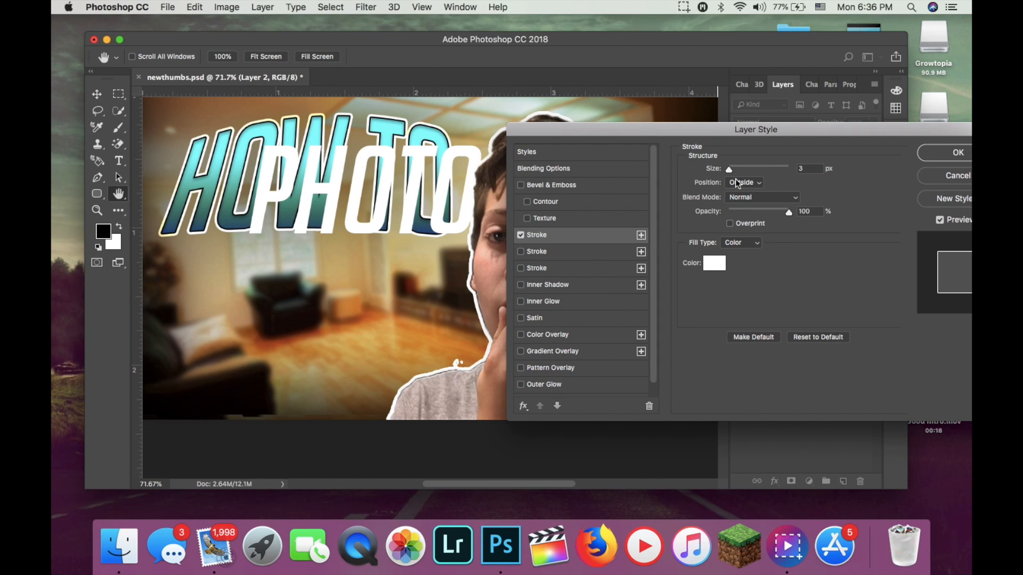
click(930, 153)
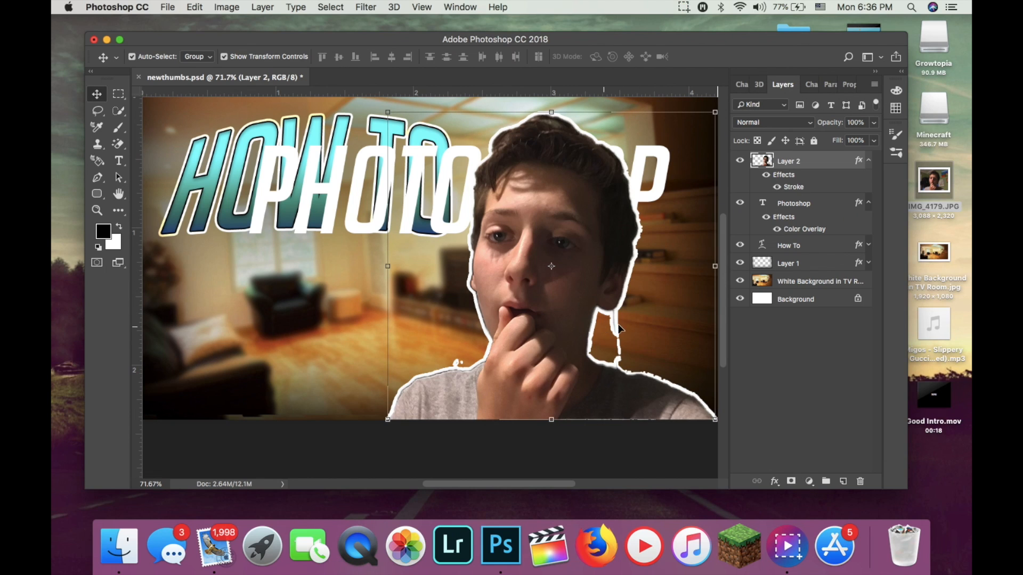
Switch from the Magic Eraser to the regular Eraser tool.
click(127, 143)
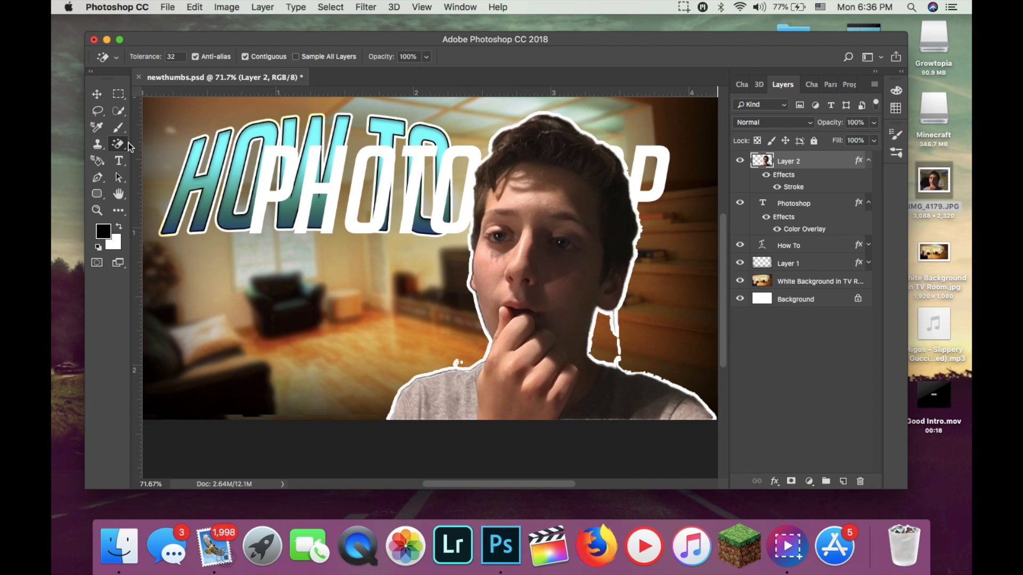
drag(119, 146, 151, 141)
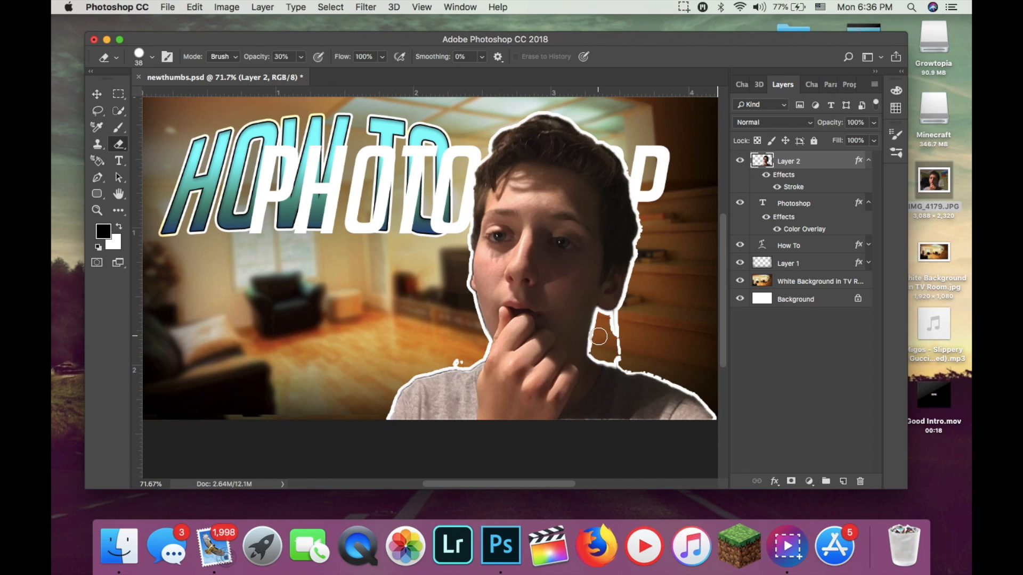
drag(596, 335, 538, 349)
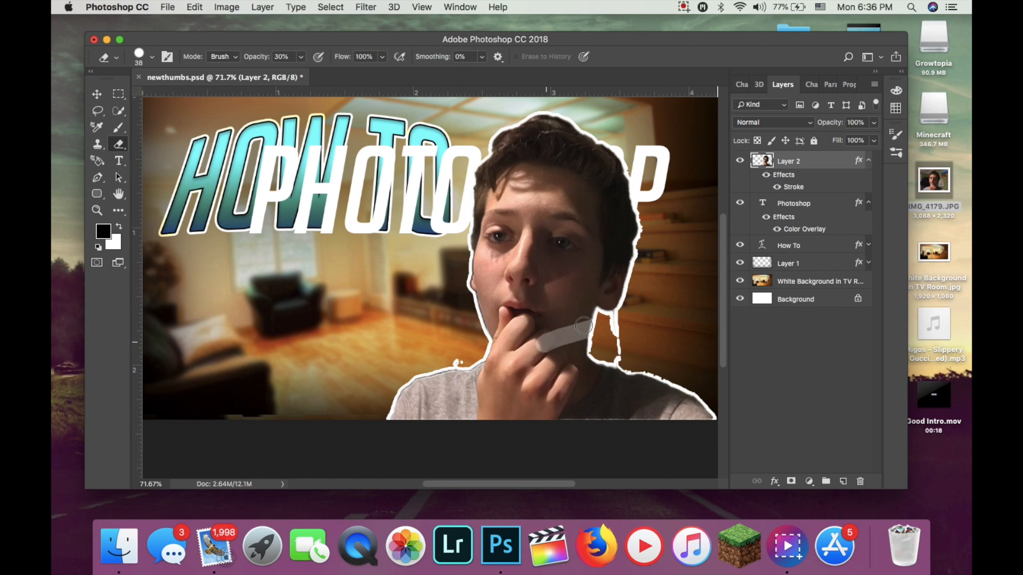
alt+click(649, 326)
click(610, 199)
click(168, 7)
mouse_move(189, 7)
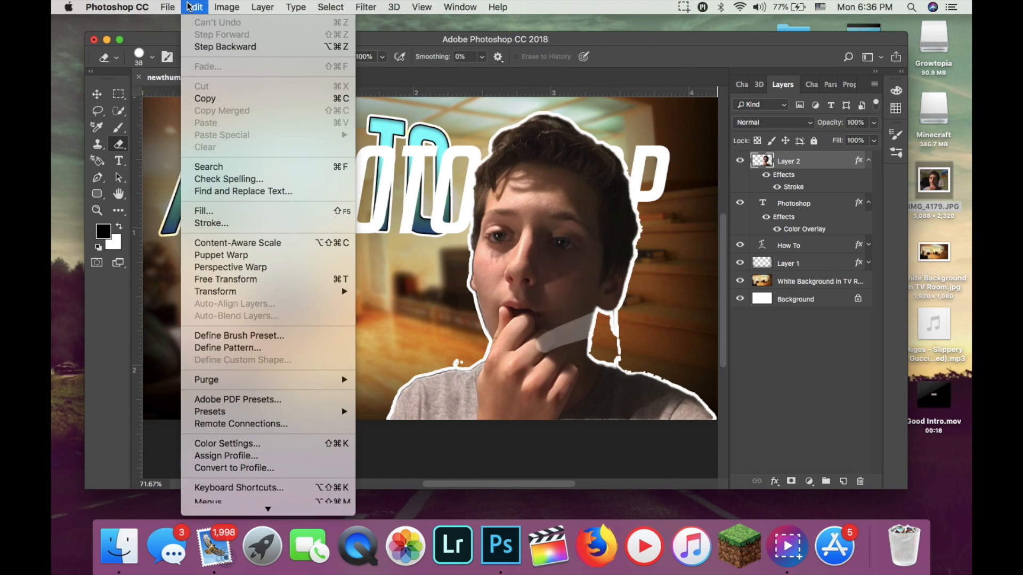
click(202, 46)
drag(539, 271, 527, 318)
key(Delete)
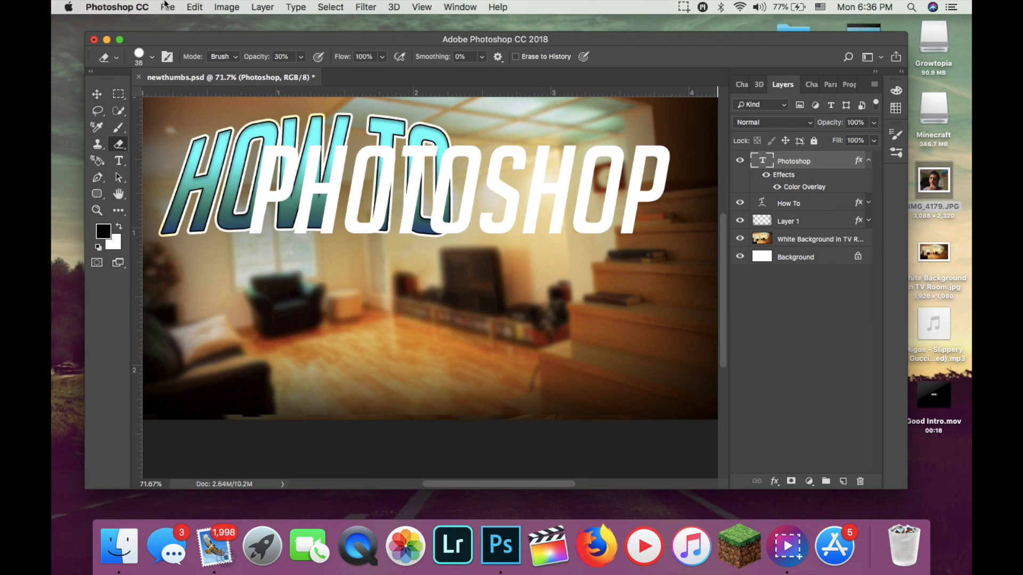
click(166, 7)
click(196, 22)
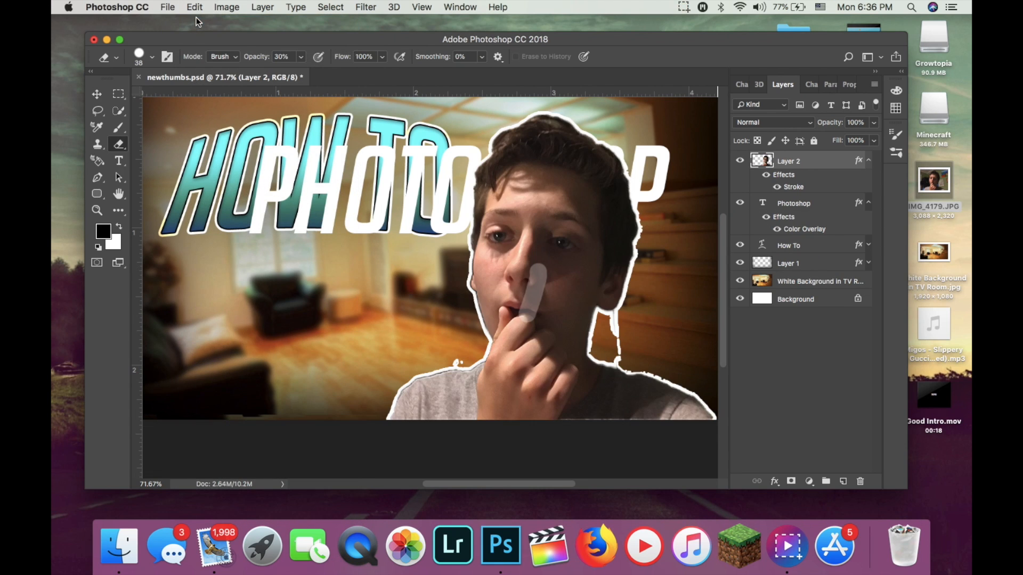
click(195, 7)
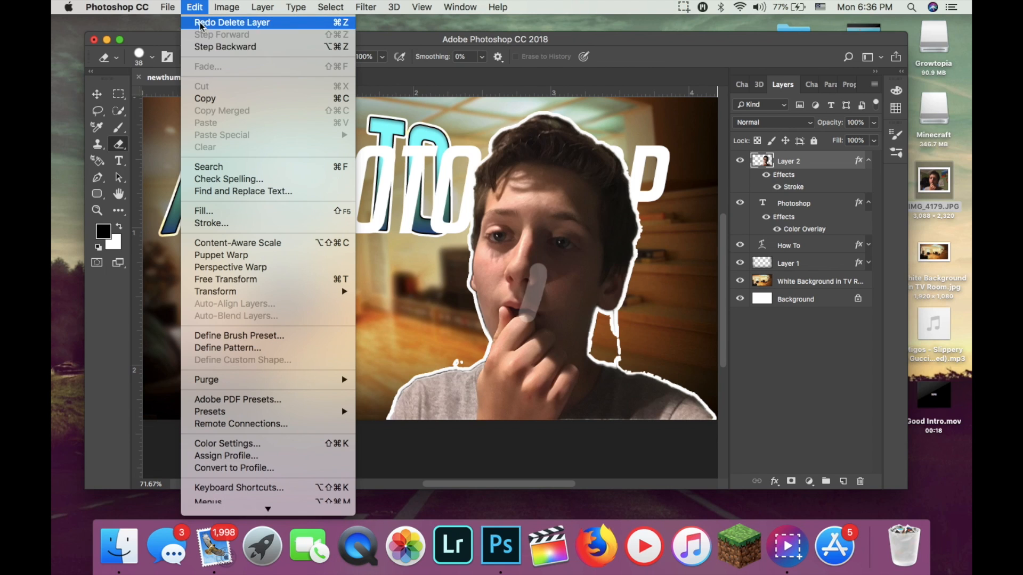
click(212, 48)
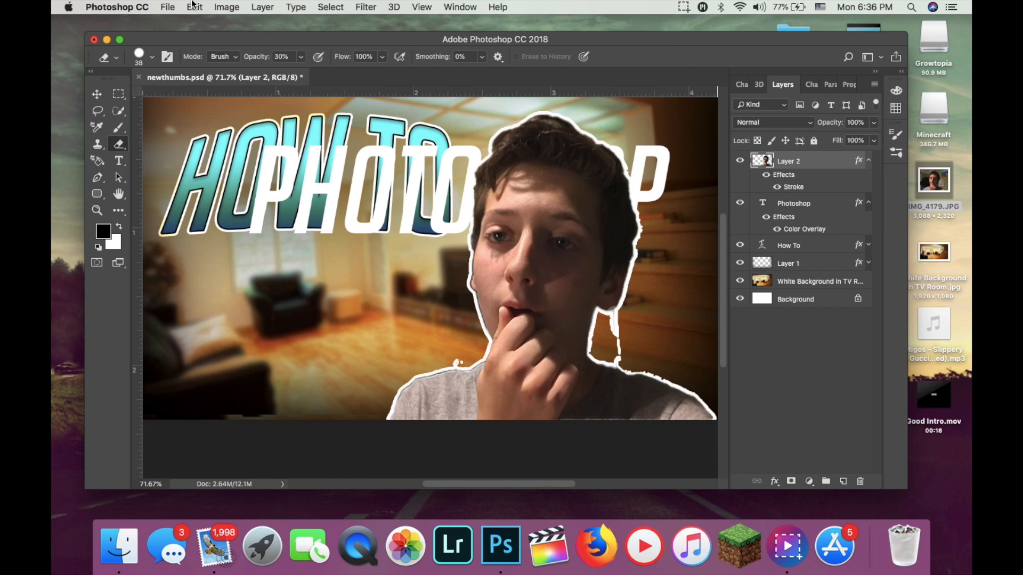
click(169, 6)
click(211, 47)
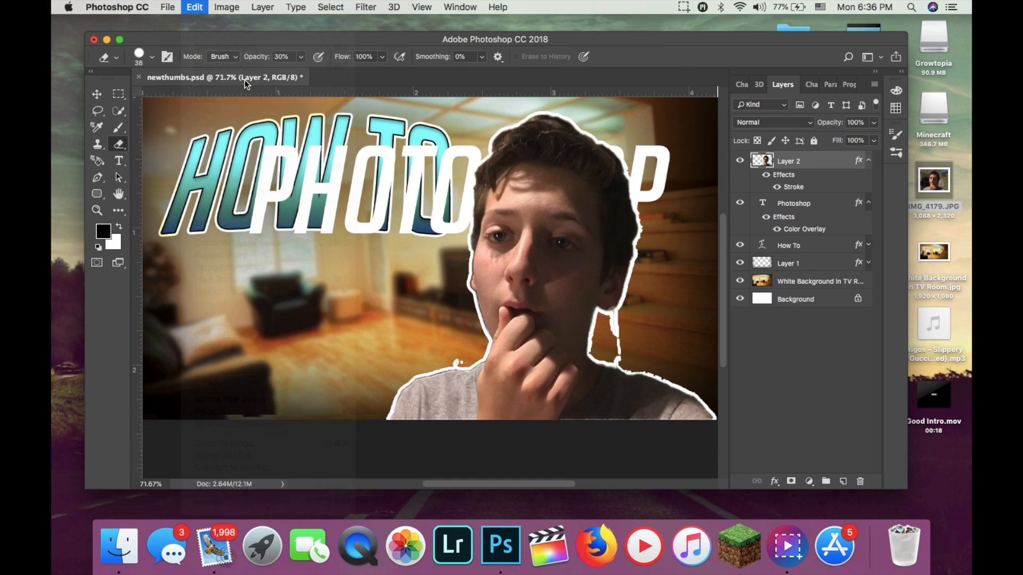
Set the eraser opacity to 100% and erase the stray outlined bits beside the neck and above the shoulders on Layer 2.
click(301, 57)
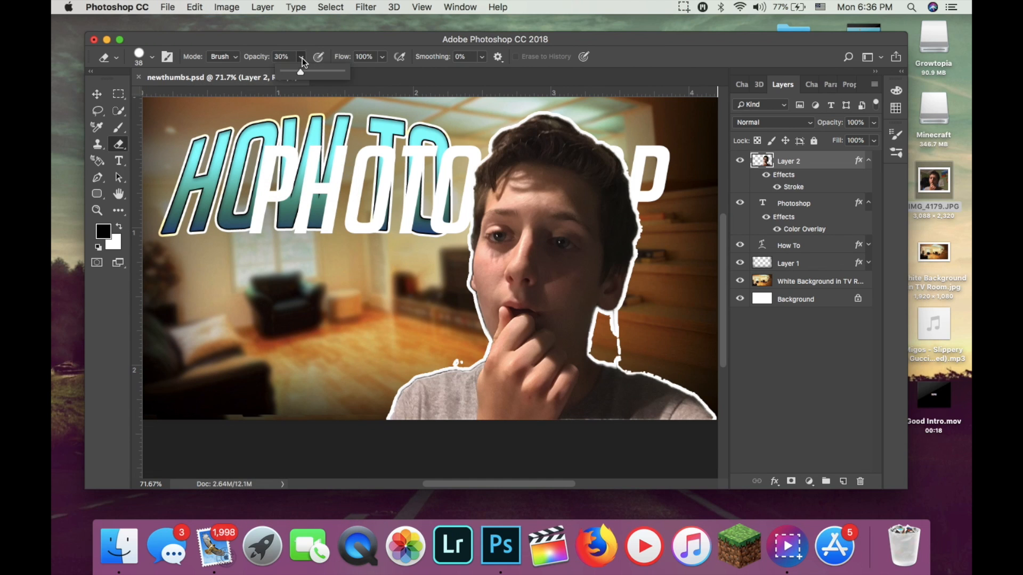
drag(297, 69, 367, 78)
mouse_move(610, 329)
mouse_down()
mouse_move(619, 322)
mouse_move(623, 357)
mouse_up()
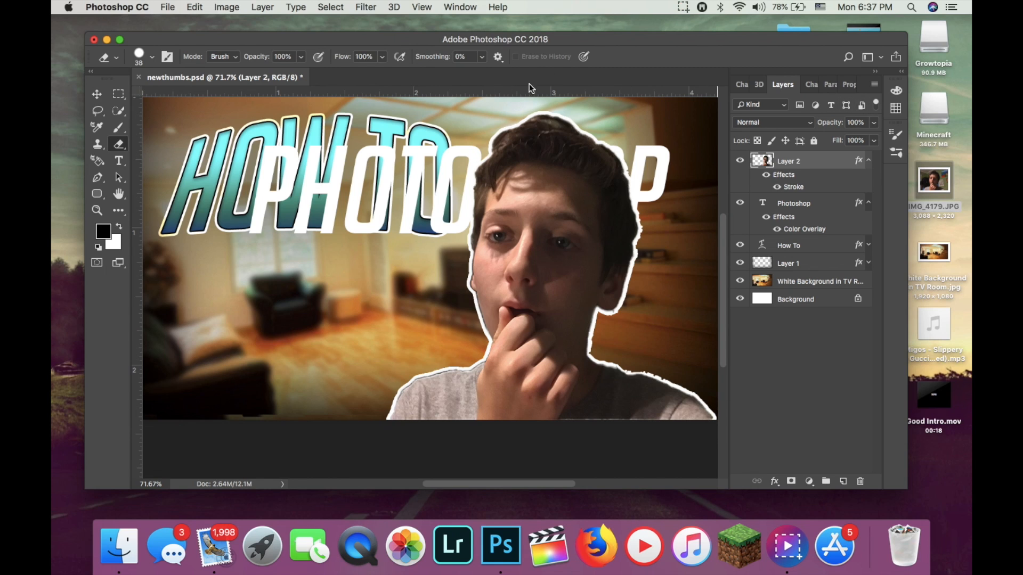
Reopen the layer styles of Layer 2 and set the white stroke's size to 4 px.
key(h)
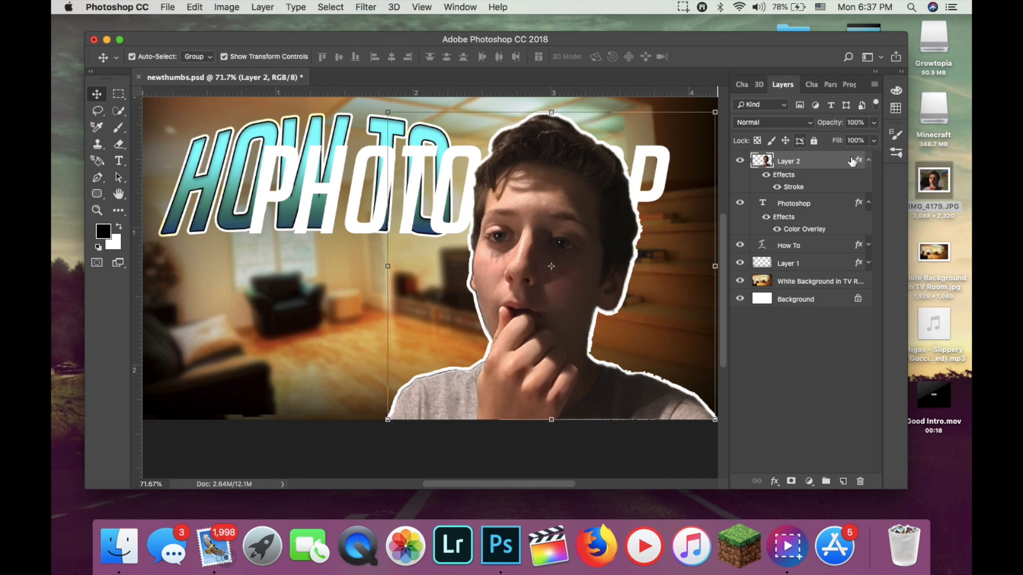
double_click(845, 161)
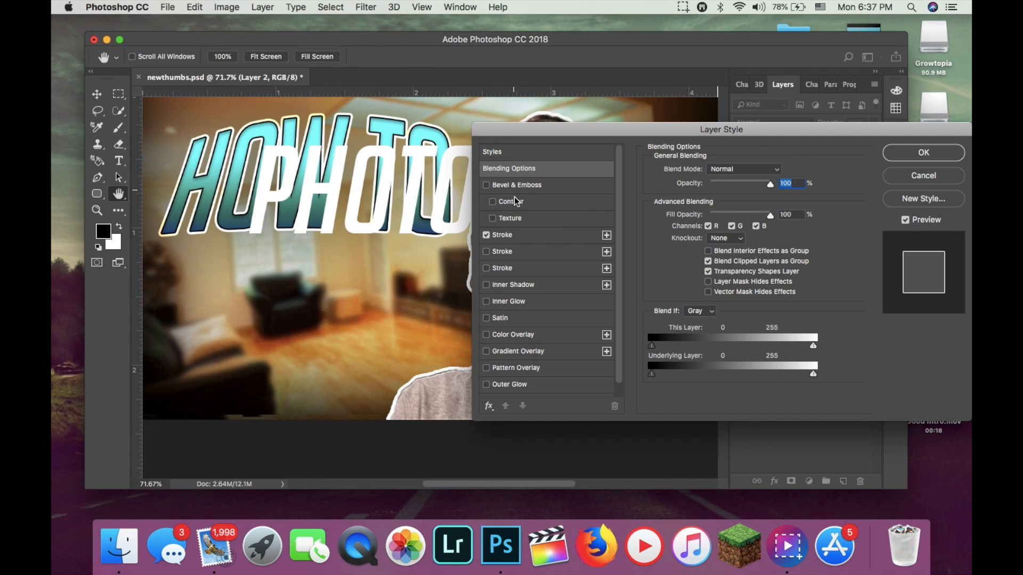
click(511, 235)
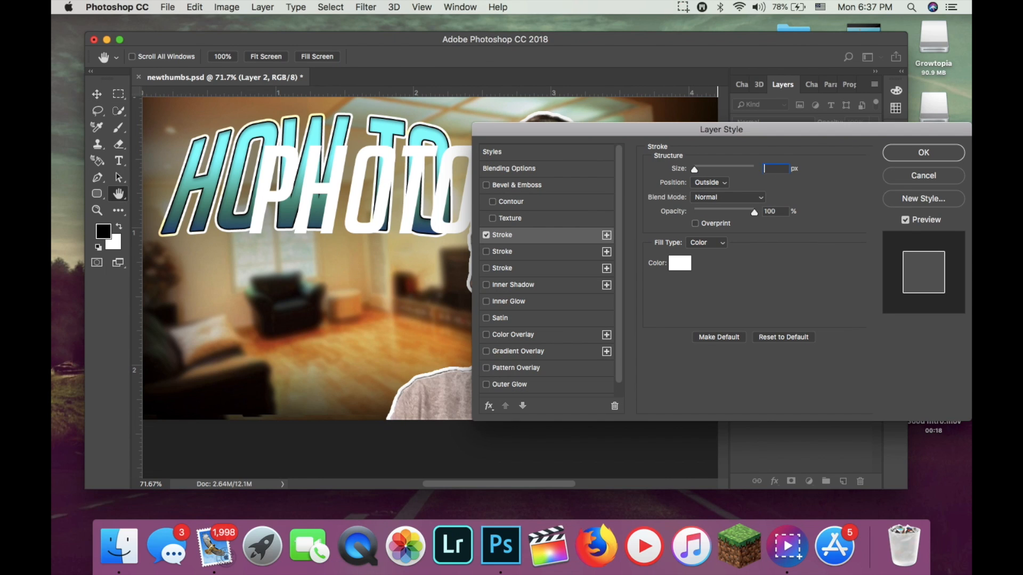
text(4)
Try a second white stroke on the person, positioned inside with a size of 1 px.
click(486, 252)
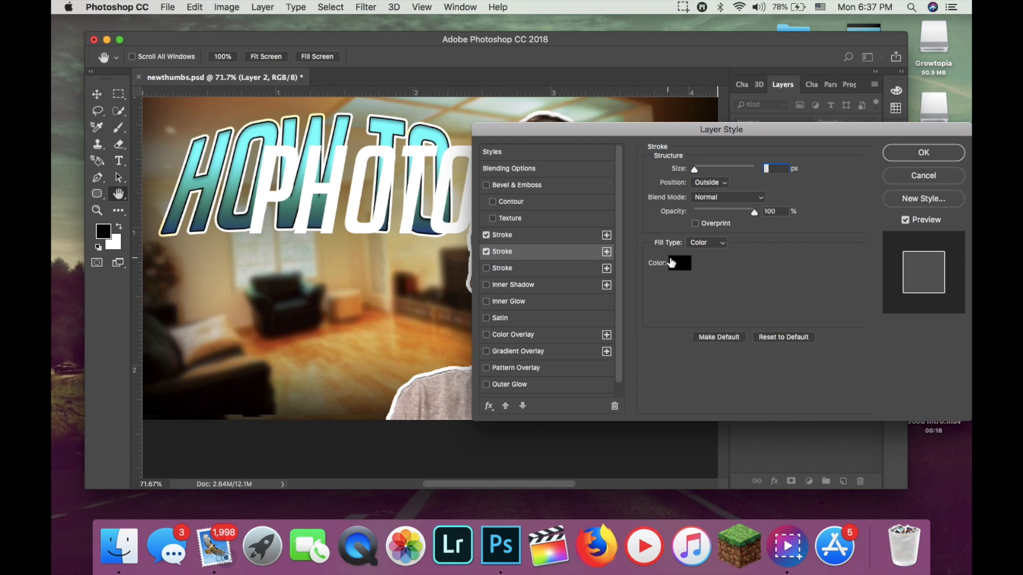
click(679, 263)
drag(787, 240, 787, 196)
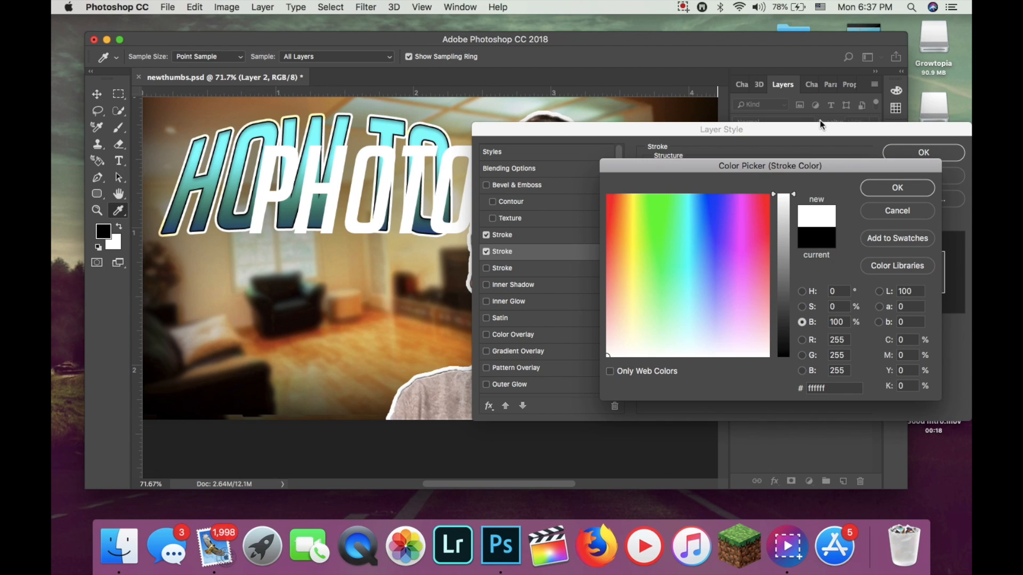
click(897, 188)
click(724, 184)
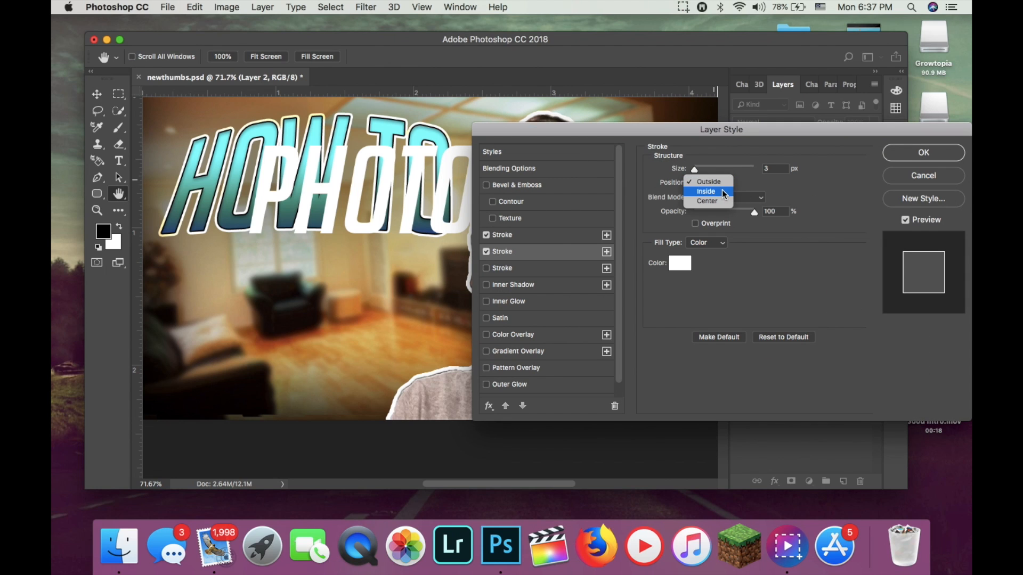
click(725, 193)
drag(696, 172, 692, 173)
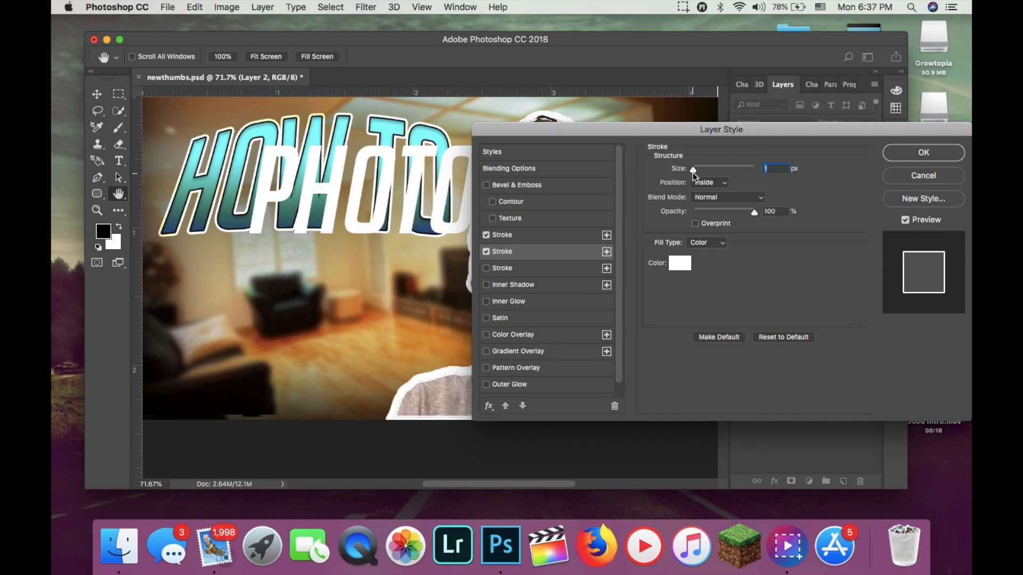
drag(607, 129, 665, 156)
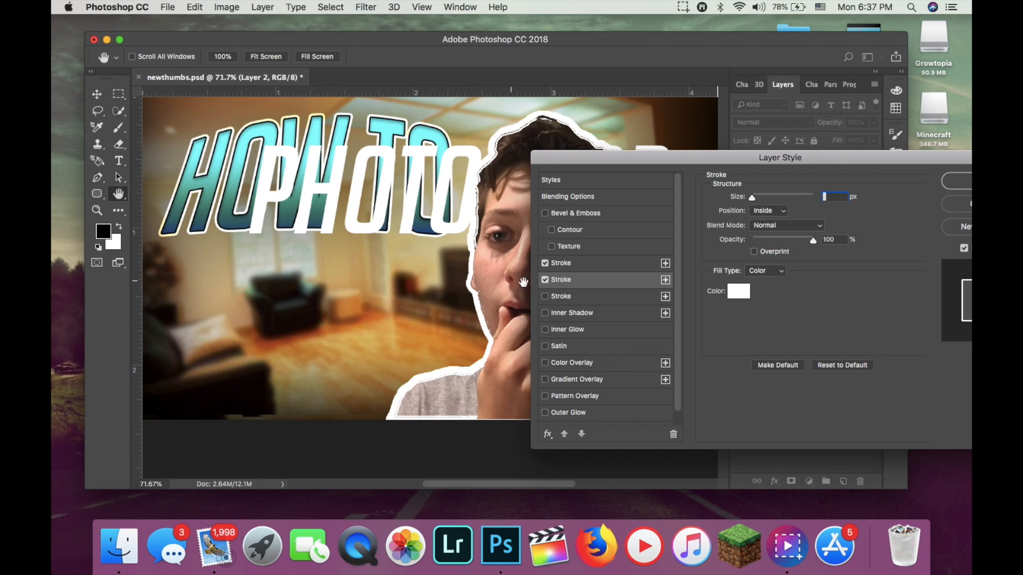
click(546, 281)
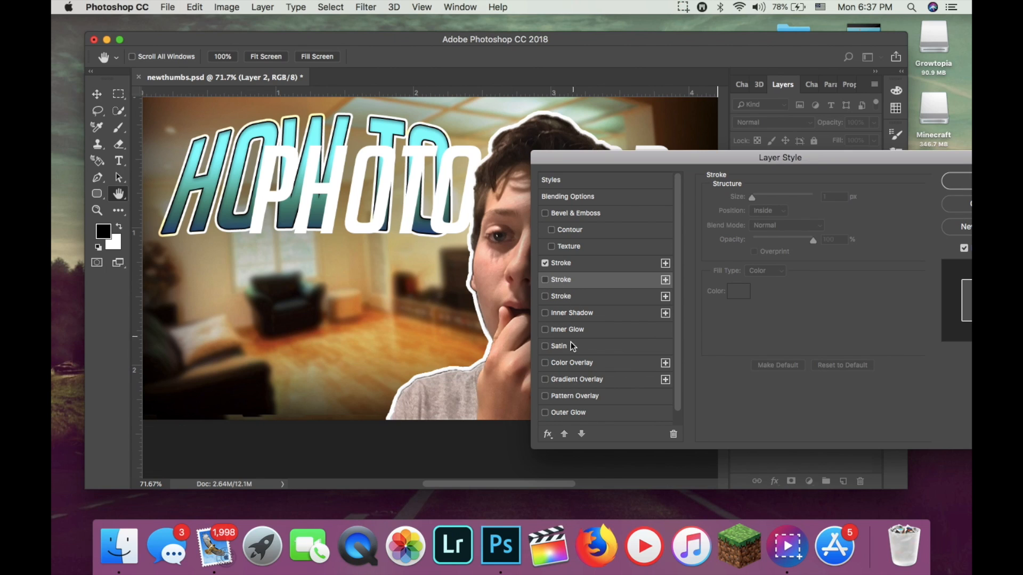
Enable Inner Glow and Drop Shadow on Layer 2 and apply the layer style.
click(545, 330)
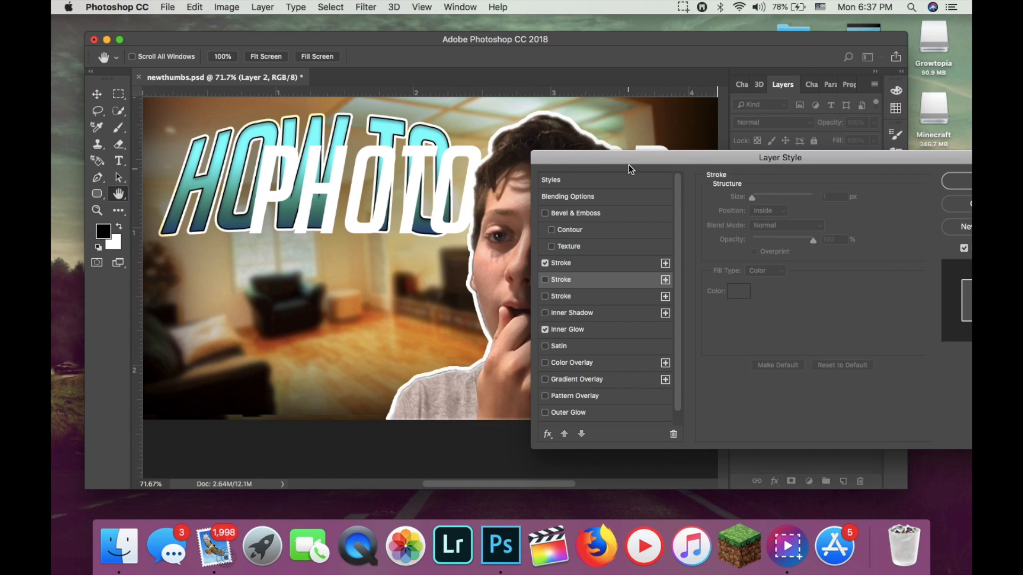
scroll(551, 396, down, 1)
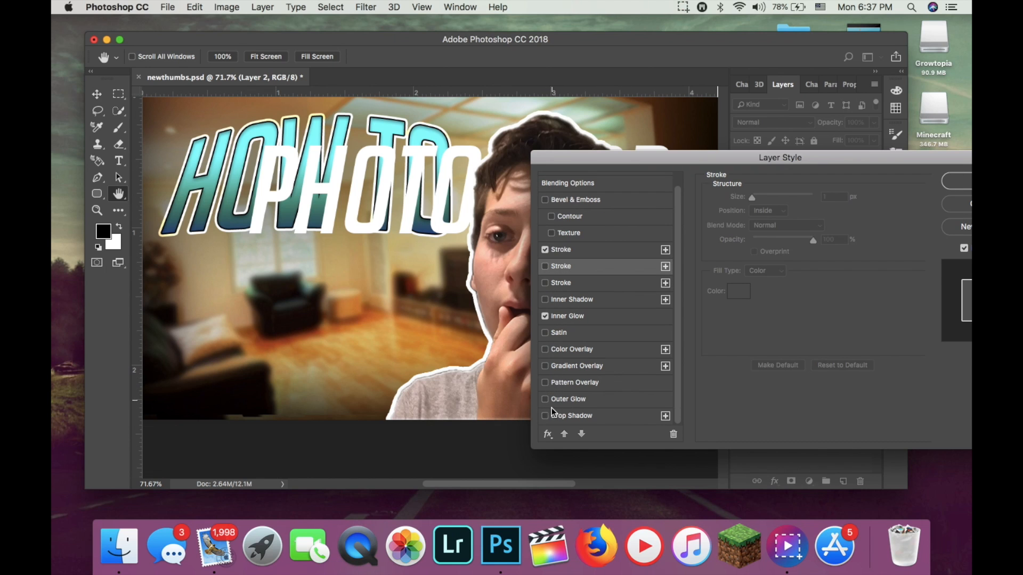
click(545, 416)
drag(693, 160, 344, 201)
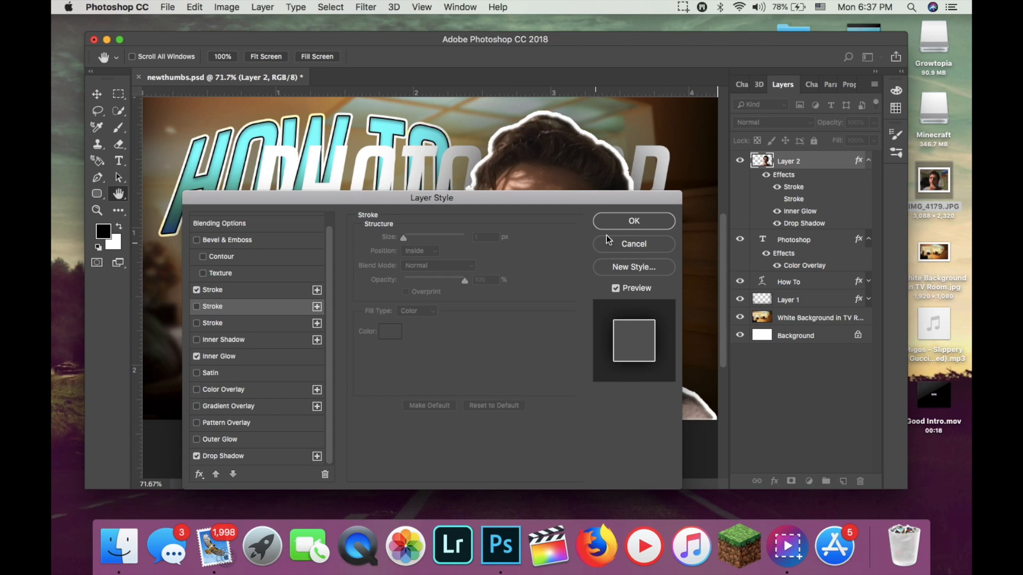
click(633, 220)
Shift the outlined person slightly to the right along the picture's lower edge.
key(v)
drag(605, 303, 616, 303)
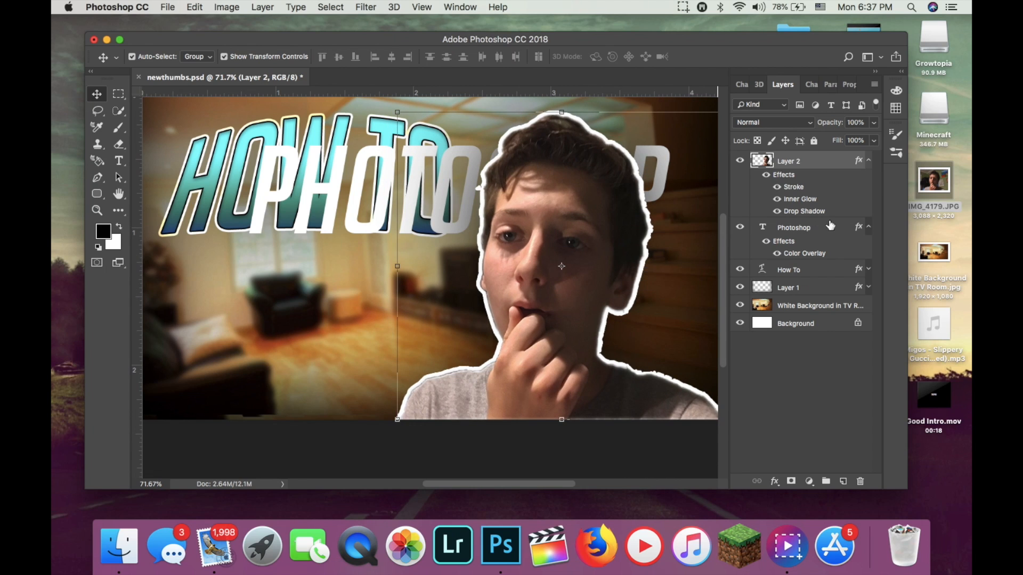
click(119, 144)
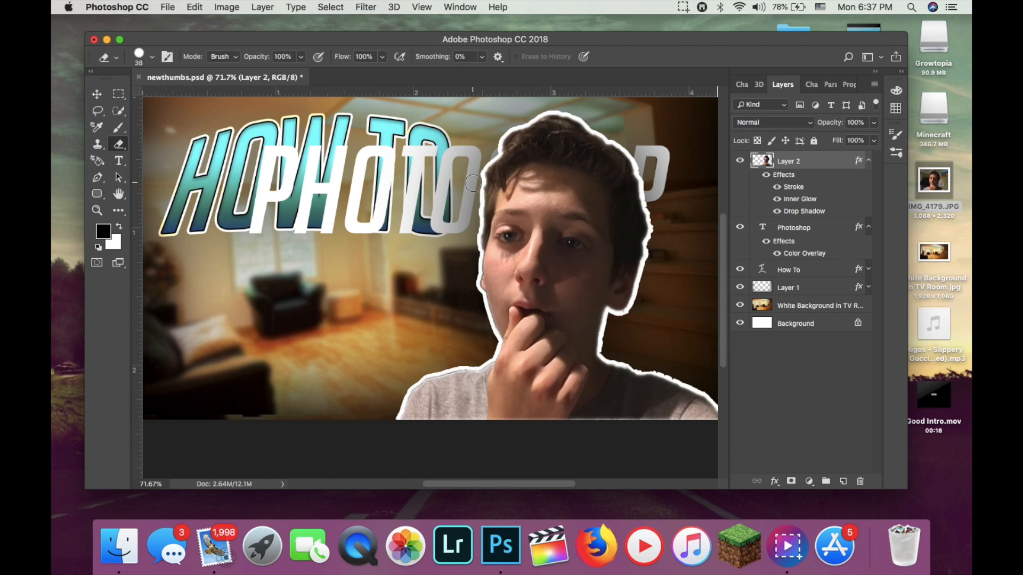
click(96, 93)
Move the "Photoshop" title below "How To" and place its layer above Layer 2.
drag(357, 187, 331, 318)
drag(793, 227, 781, 157)
Scale the "Photoshop" title to about 86% and position it below "How To", starting near that title's left edge.
drag(509, 317, 547, 369)
drag(496, 337, 382, 302)
drag(431, 338, 385, 333)
drag(327, 298, 471, 326)
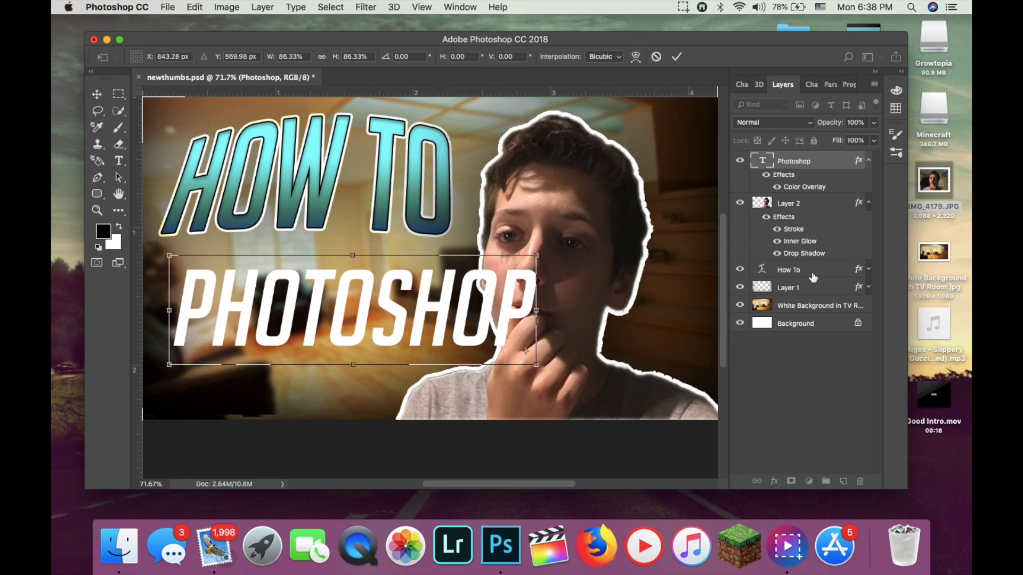
Confirm the "Photoshop" title's scaling and copy the layer style of "How To" onto the "Photoshop" layer.
click(676, 57)
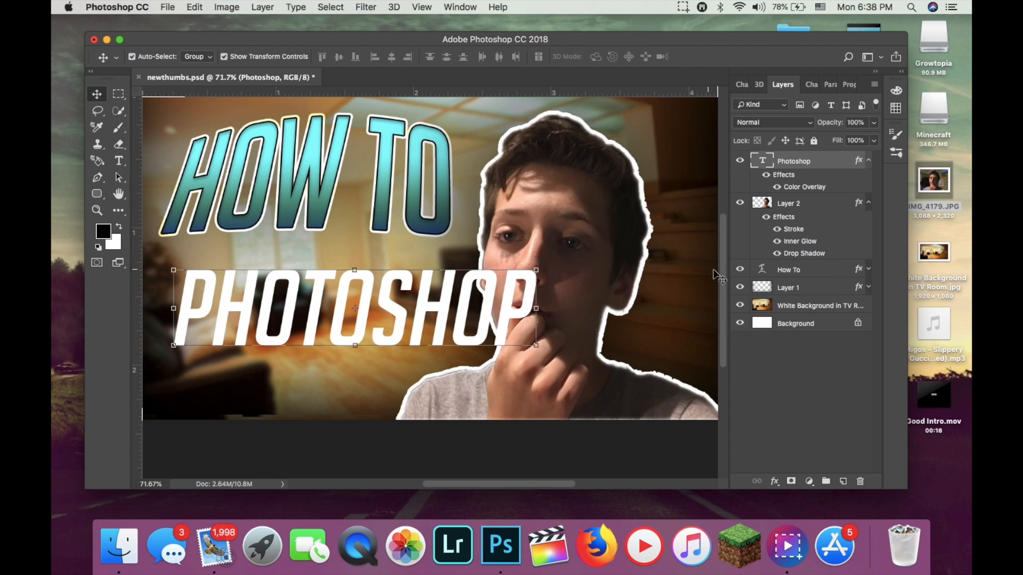
click(796, 273)
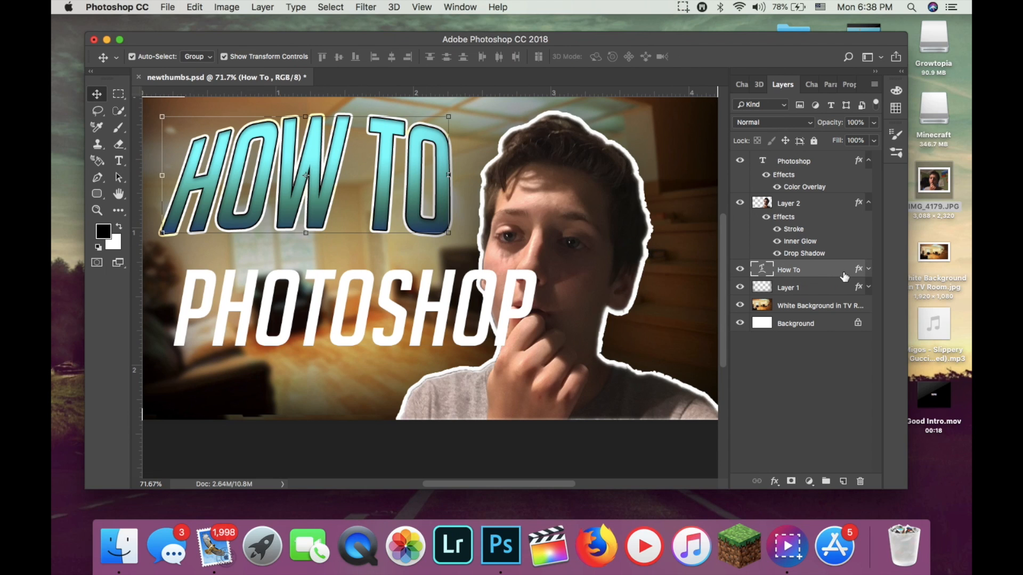
right_click(843, 271)
scroll(788, 390, down, 5)
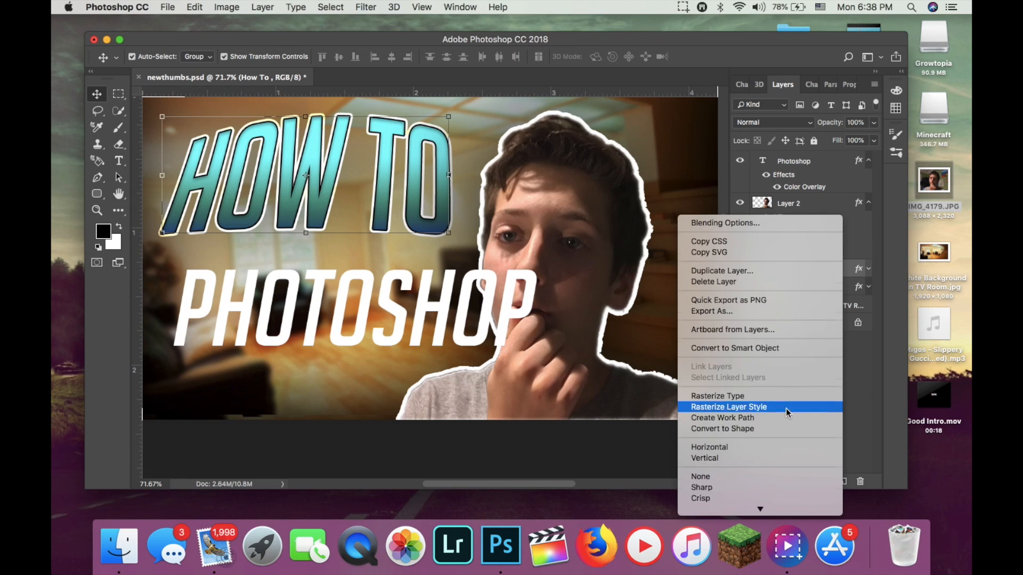
scroll(783, 416, down, 3)
click(779, 482)
click(814, 166)
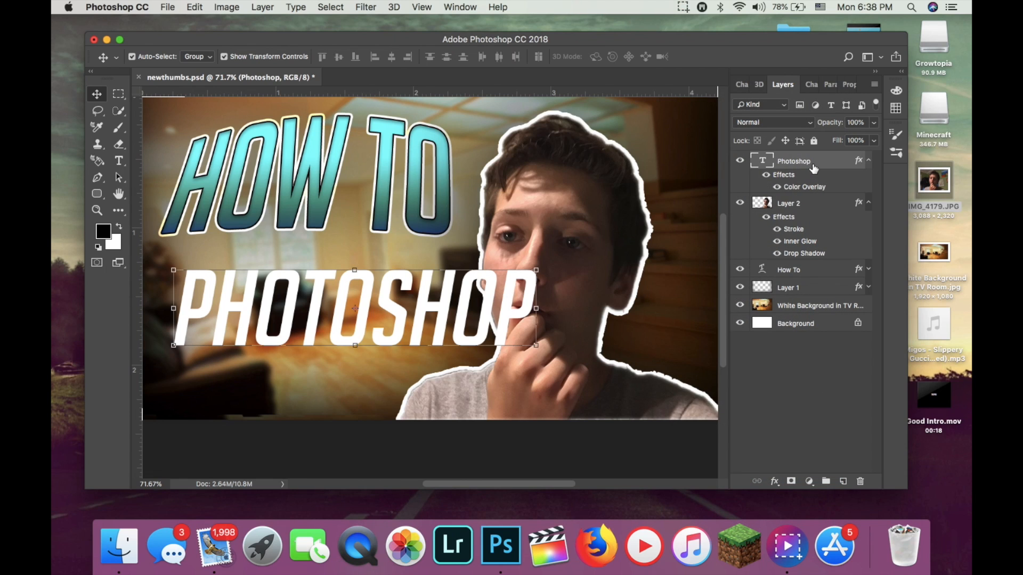
right_click(836, 162)
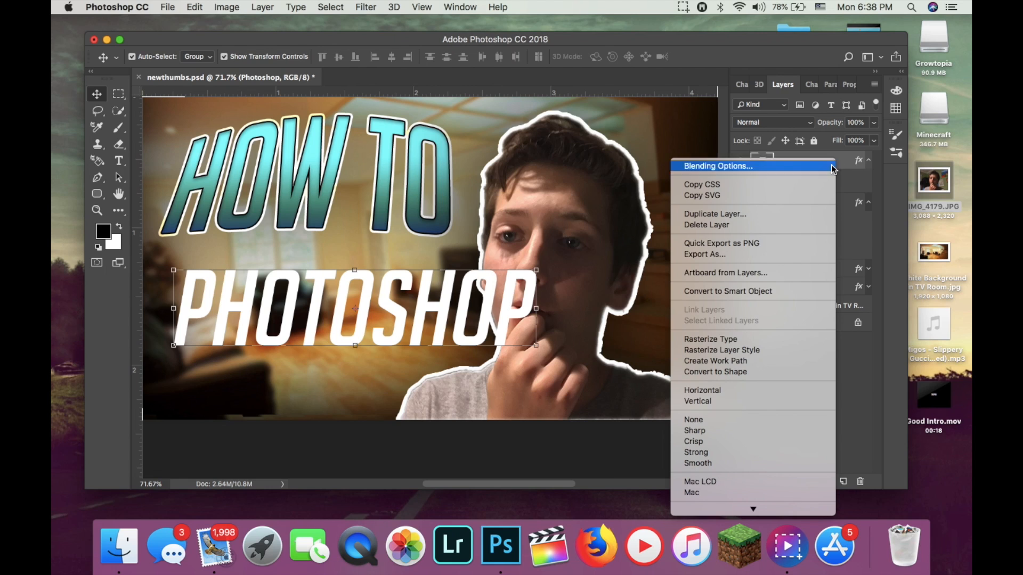
scroll(763, 367, down, 5)
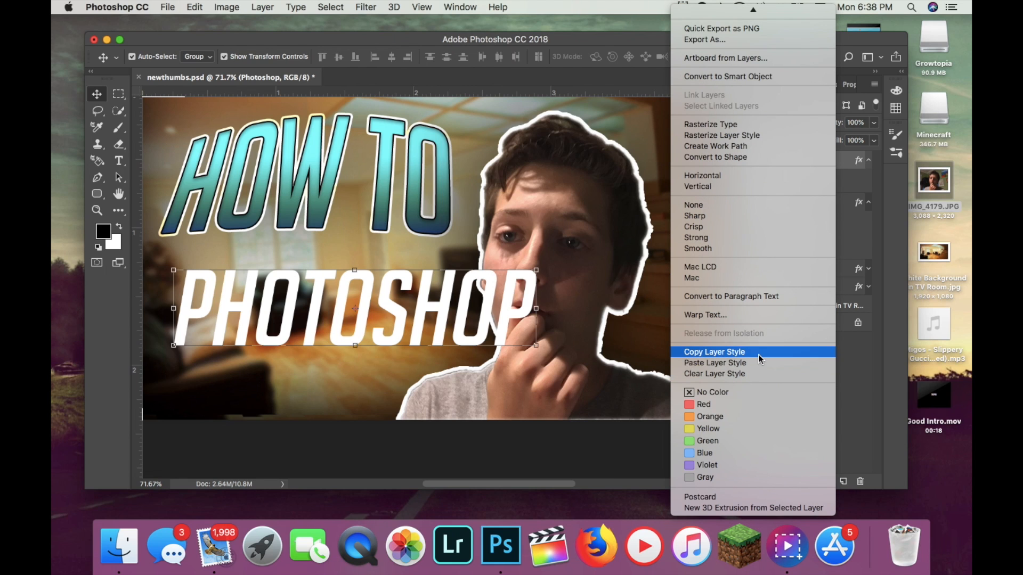
click(761, 368)
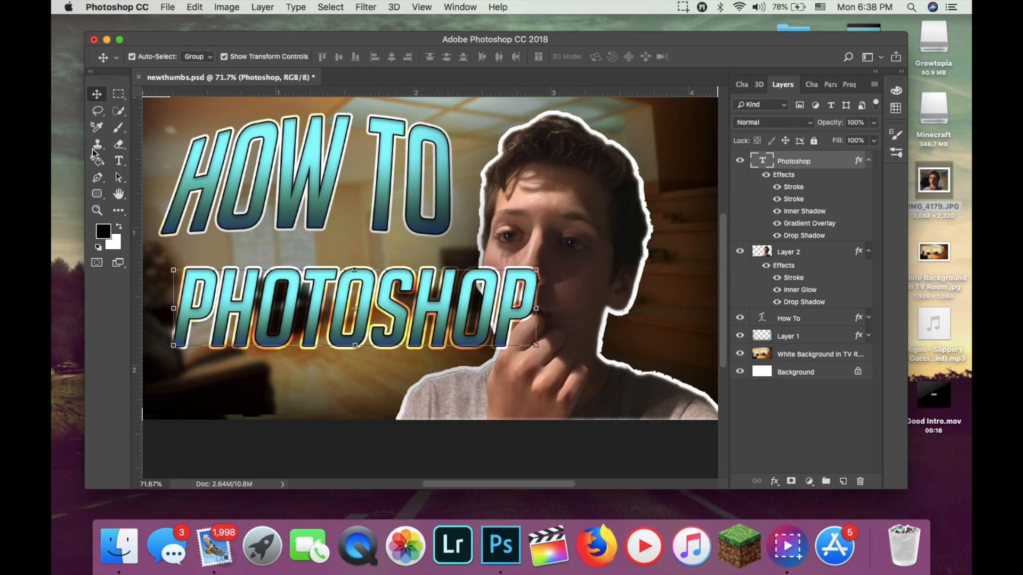
Warp the "Photoshop" title with a horizontal Flag style, Bend +22% and Vertical Distortion -2%.
click(122, 166)
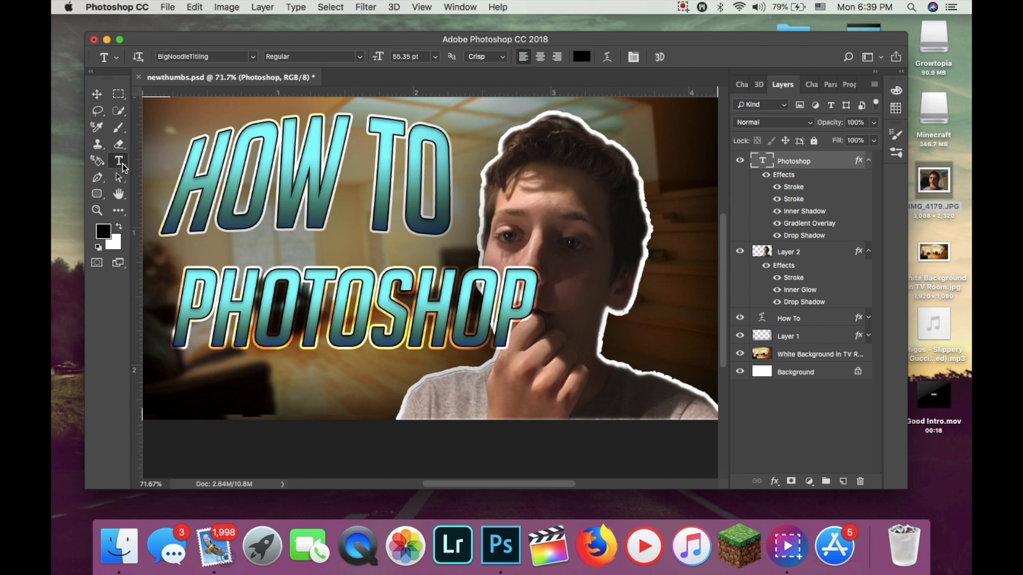
click(606, 58)
click(753, 120)
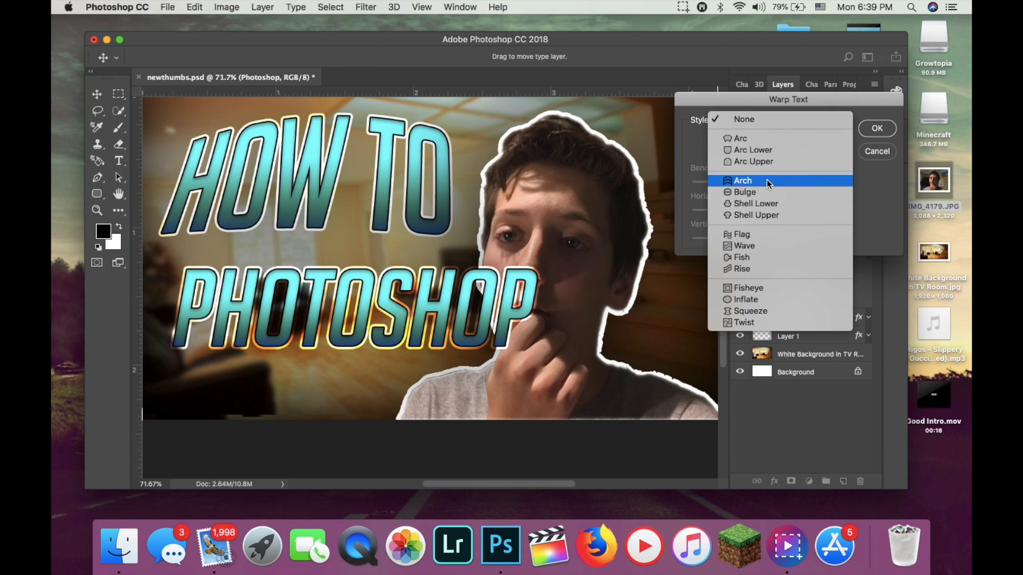
click(766, 235)
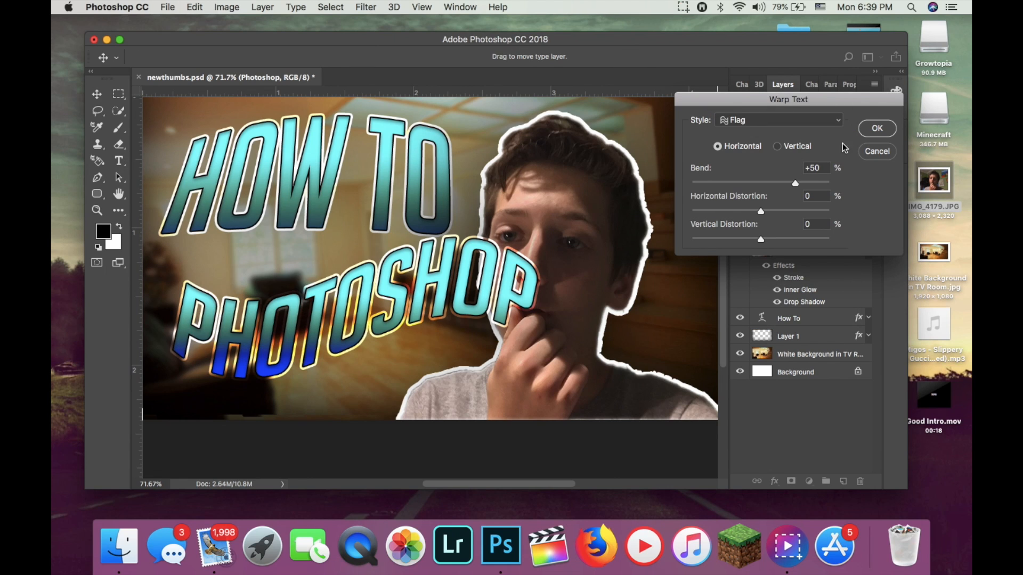
drag(795, 183, 776, 186)
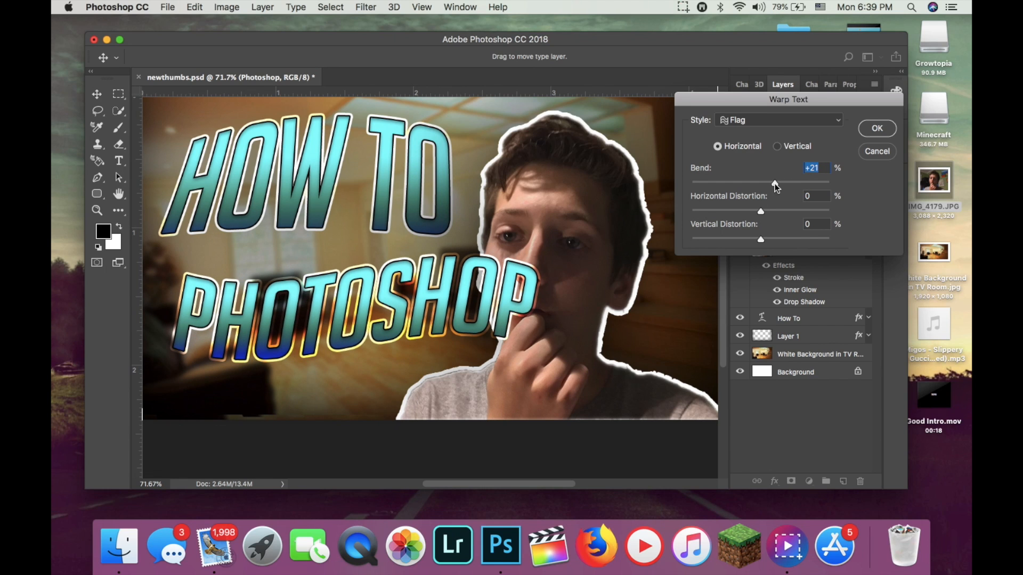
drag(779, 186, 777, 185)
drag(761, 239, 766, 243)
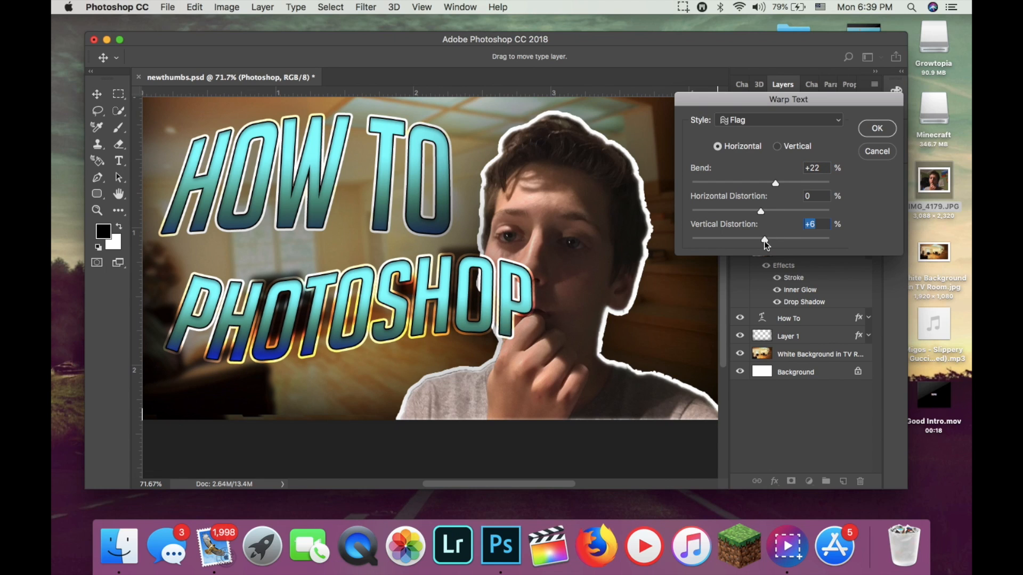
drag(765, 243, 759, 244)
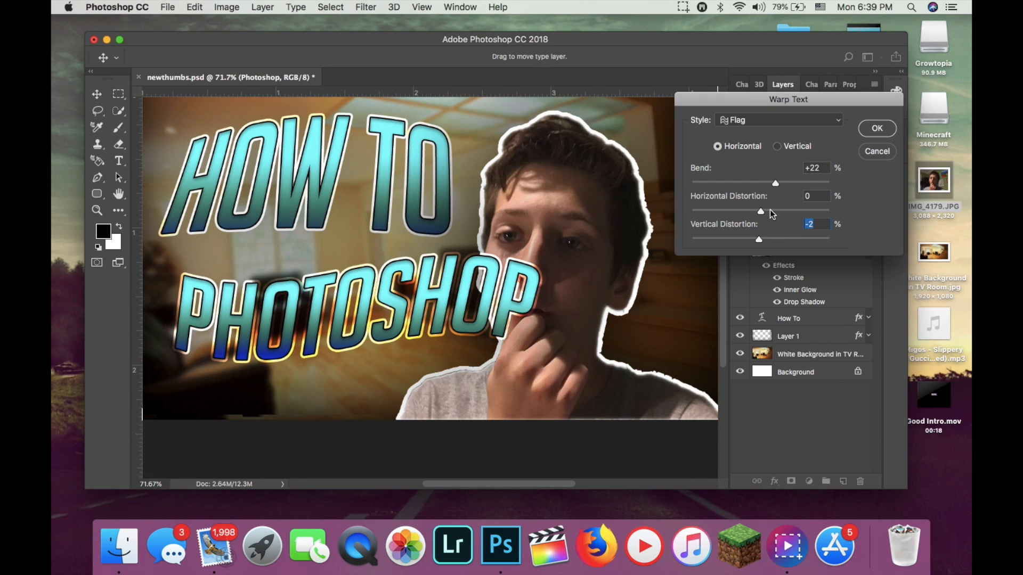
click(877, 130)
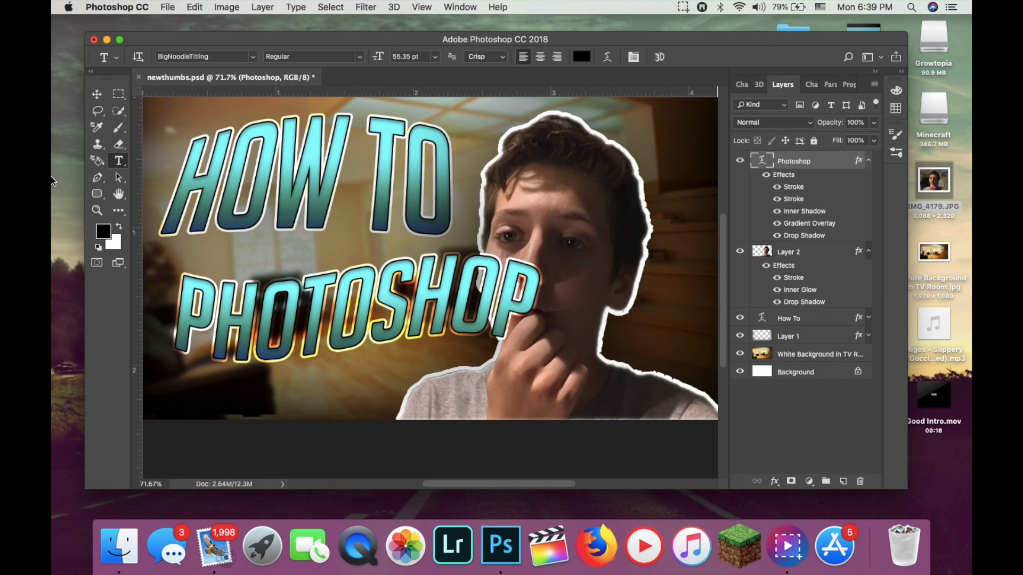
Scale the "Photoshop" title to about 110% and shift it right so it overlaps the person's chin.
key(v)
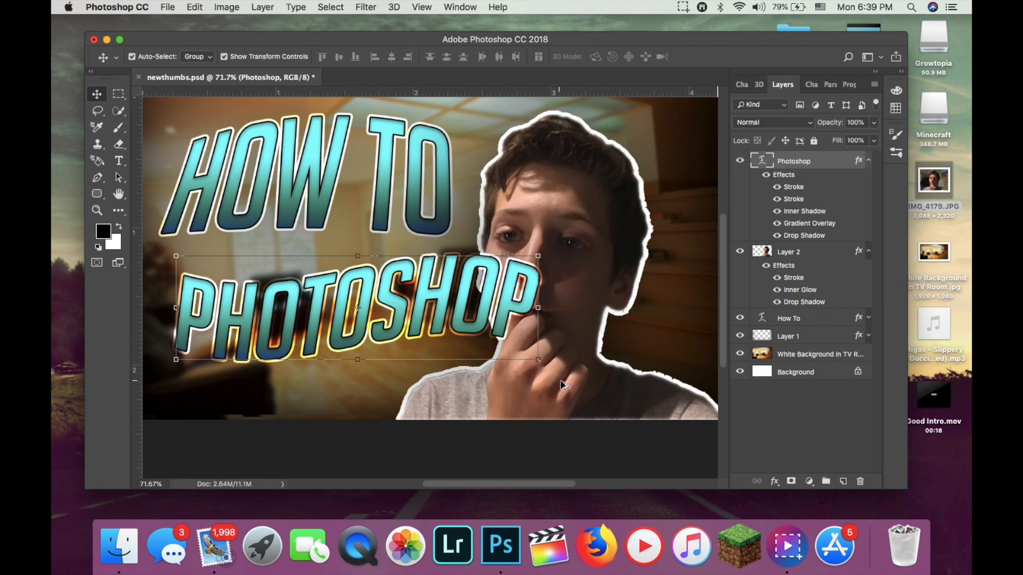
click(538, 361)
drag(539, 410, 541, 416)
drag(482, 343, 532, 343)
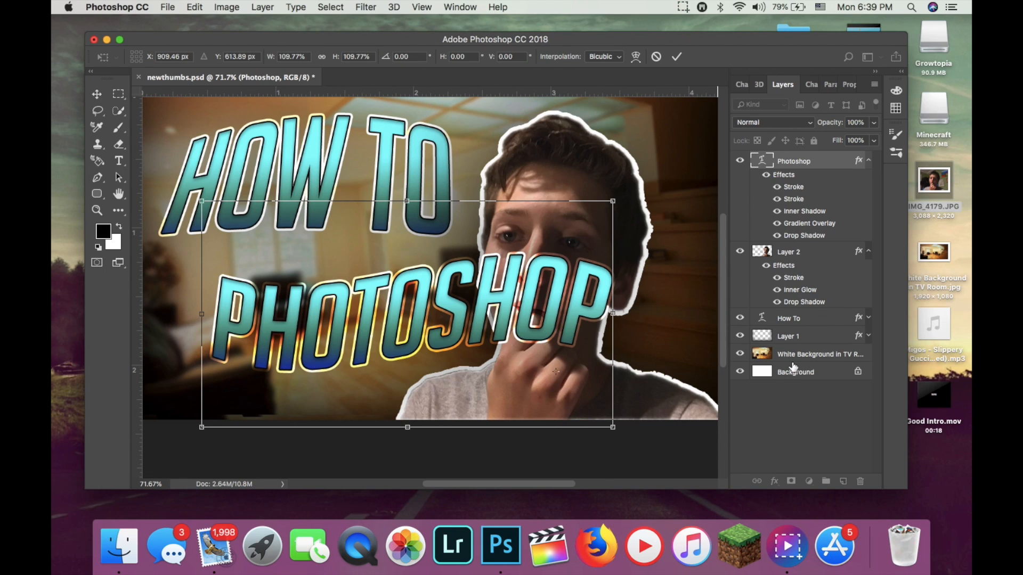
click(677, 56)
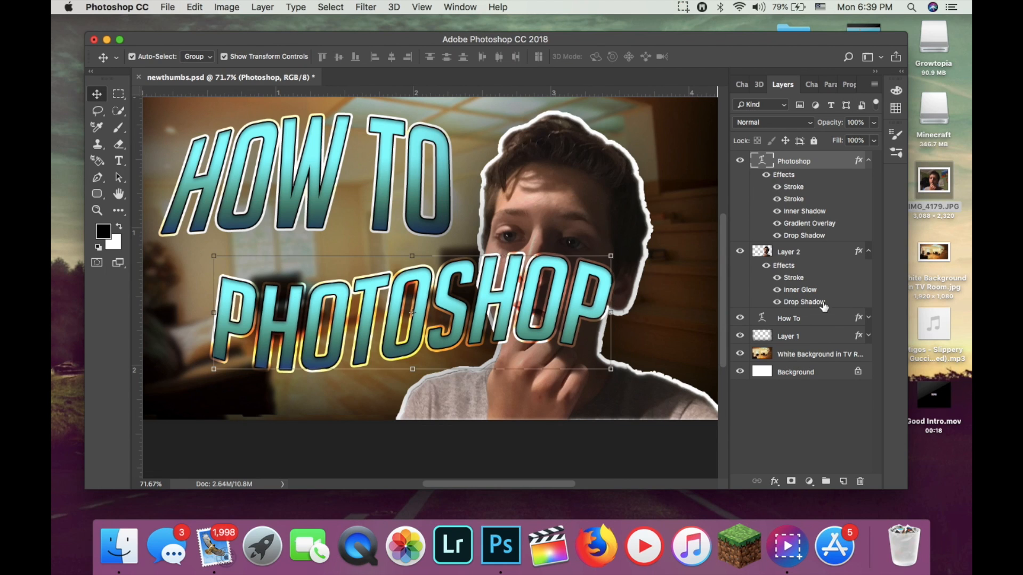
double_click(826, 322)
scroll(273, 428, down, 1)
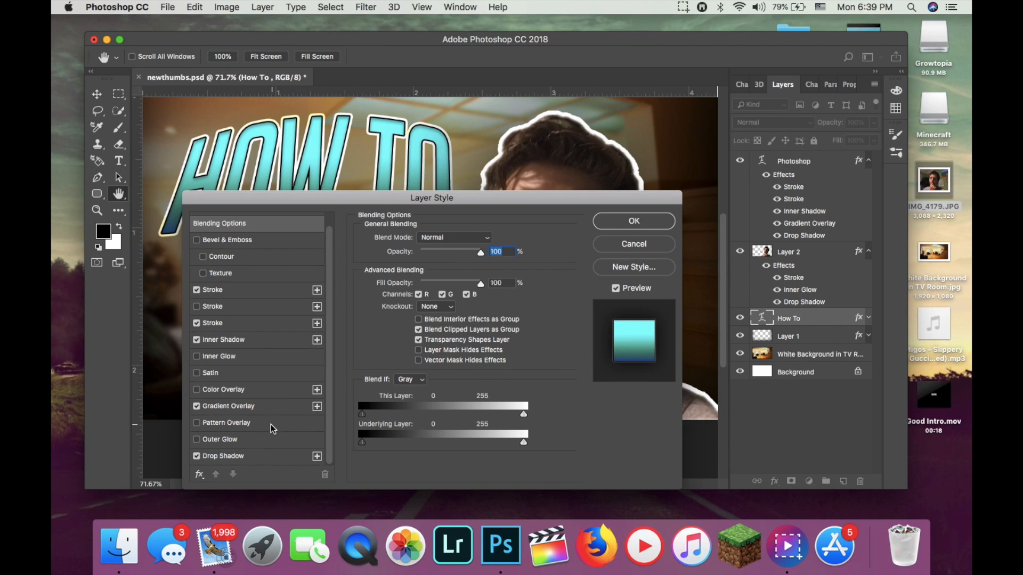
click(633, 220)
Move the "How To" title slightly down and the "Photoshop" title left and down, directly beneath it.
click(809, 161)
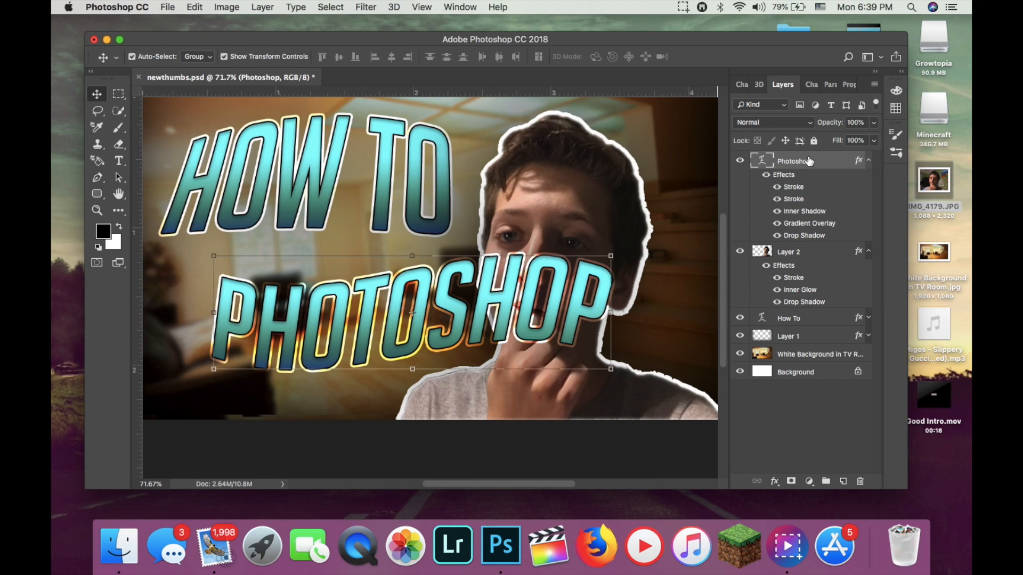
drag(548, 362, 552, 322)
drag(310, 190, 314, 218)
click(492, 307)
drag(492, 307, 507, 337)
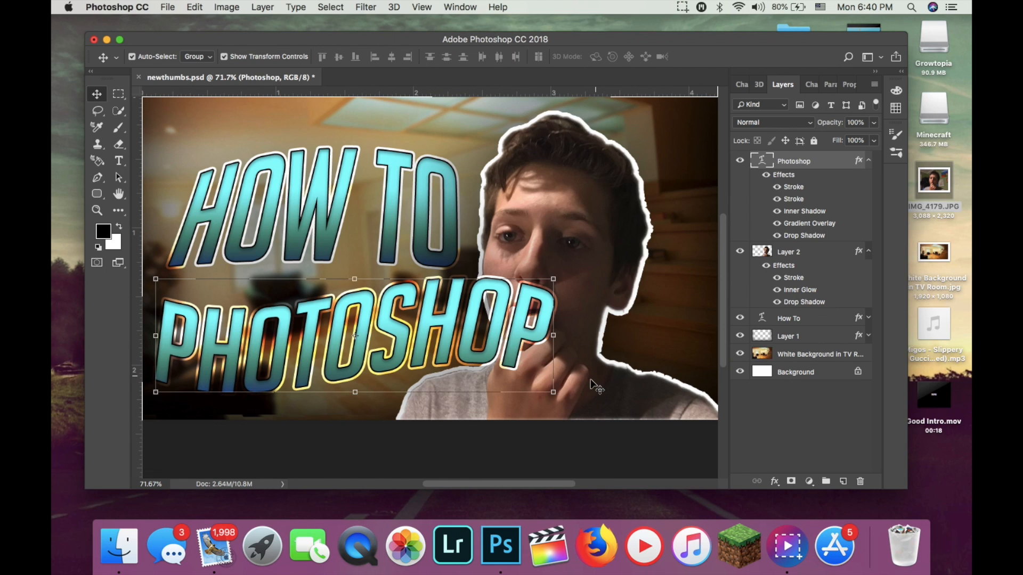
Change the "Photoshop" title's Gradient Overlay to the "Orange, Yellow, Orange" preset and apply the layer style.
double_click(840, 160)
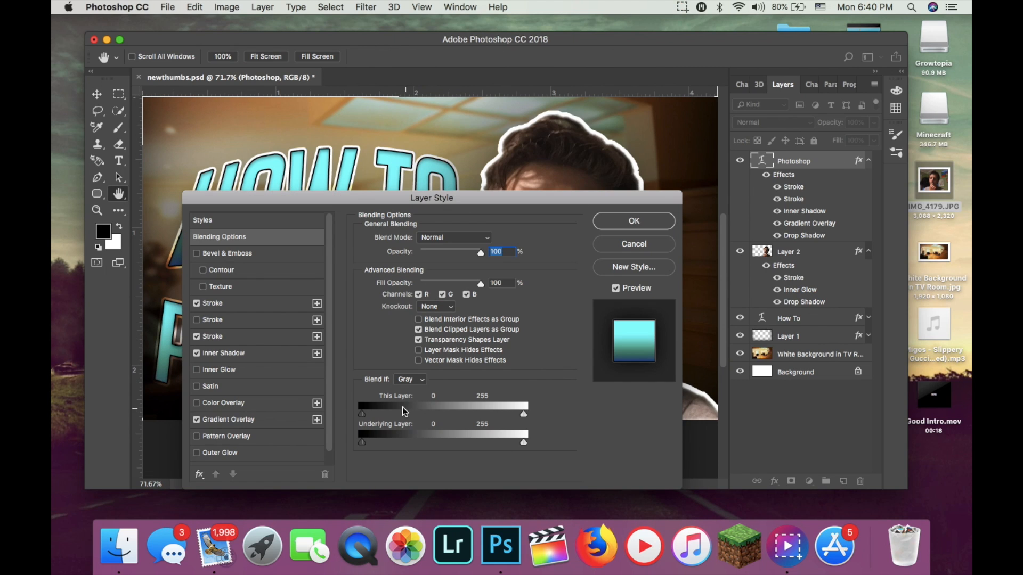
drag(426, 201, 742, 75)
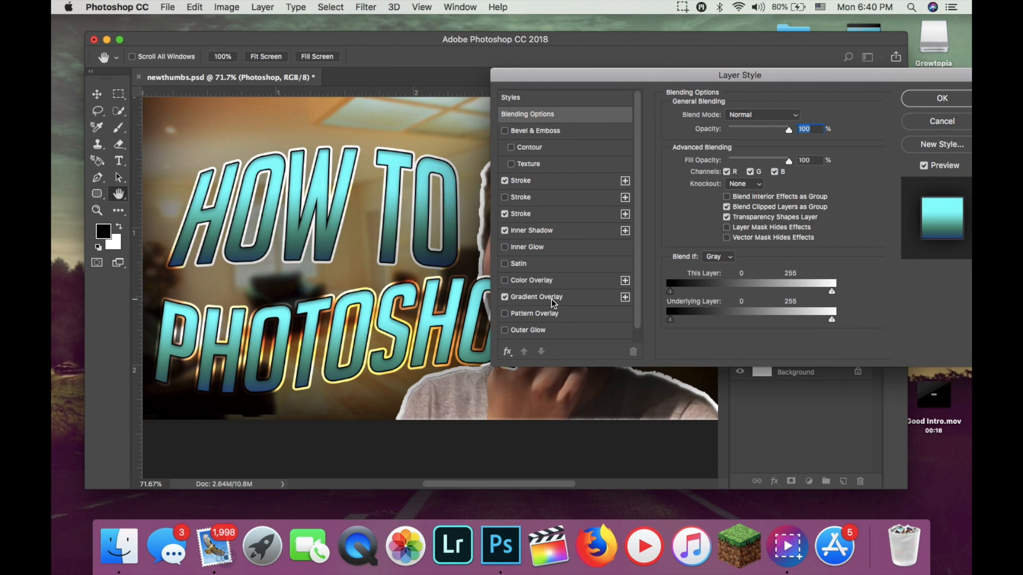
click(554, 303)
click(760, 154)
click(689, 220)
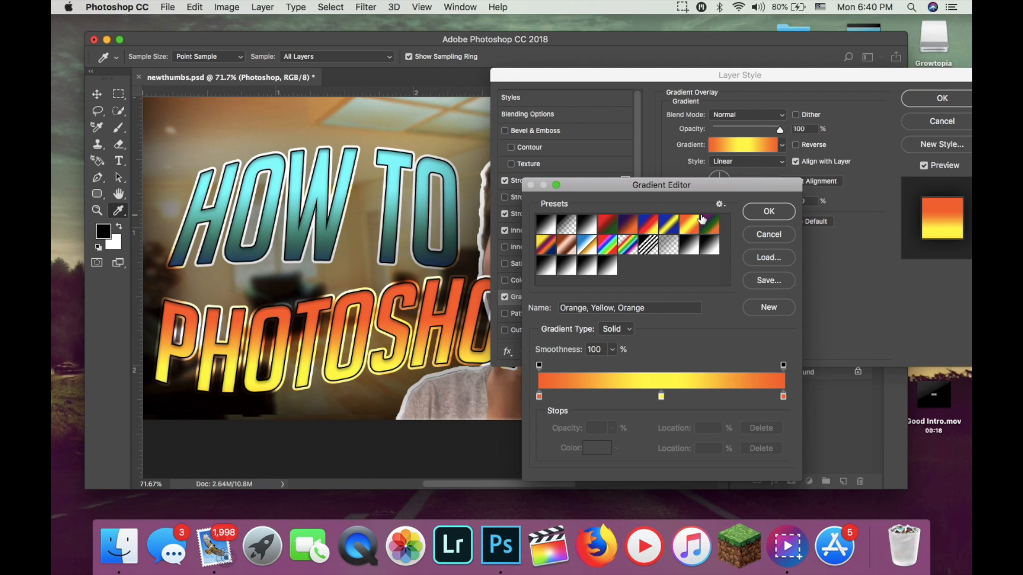
click(767, 212)
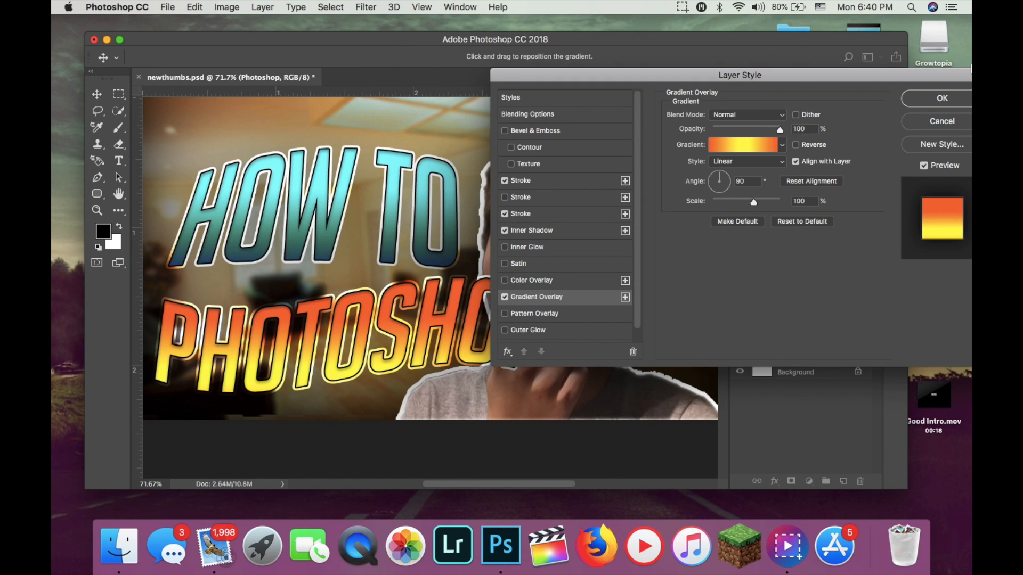
click(938, 98)
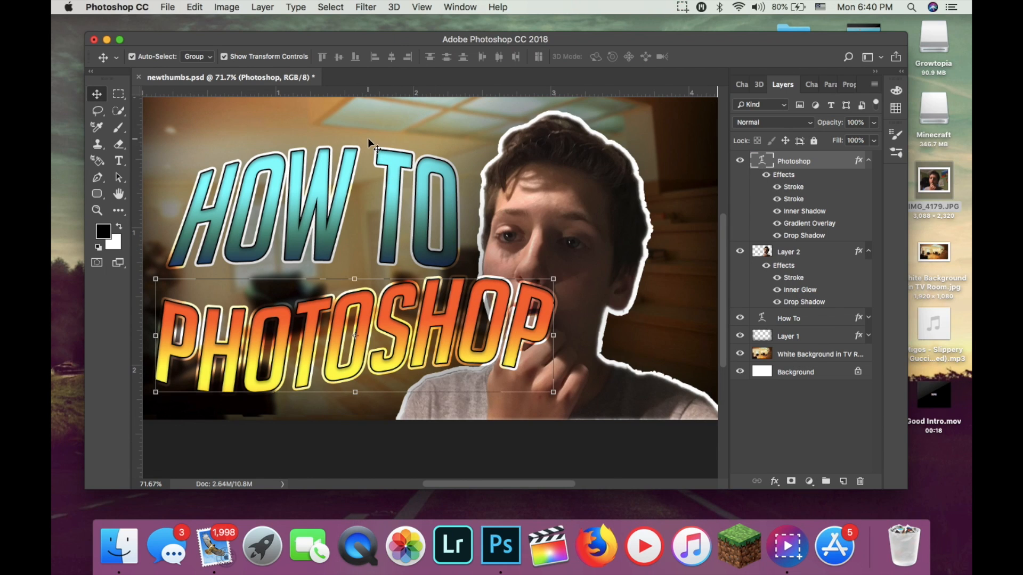
Place the "How To" layer above "Photoshop" and nudge both titles slightly upward in the picture.
drag(803, 319, 805, 155)
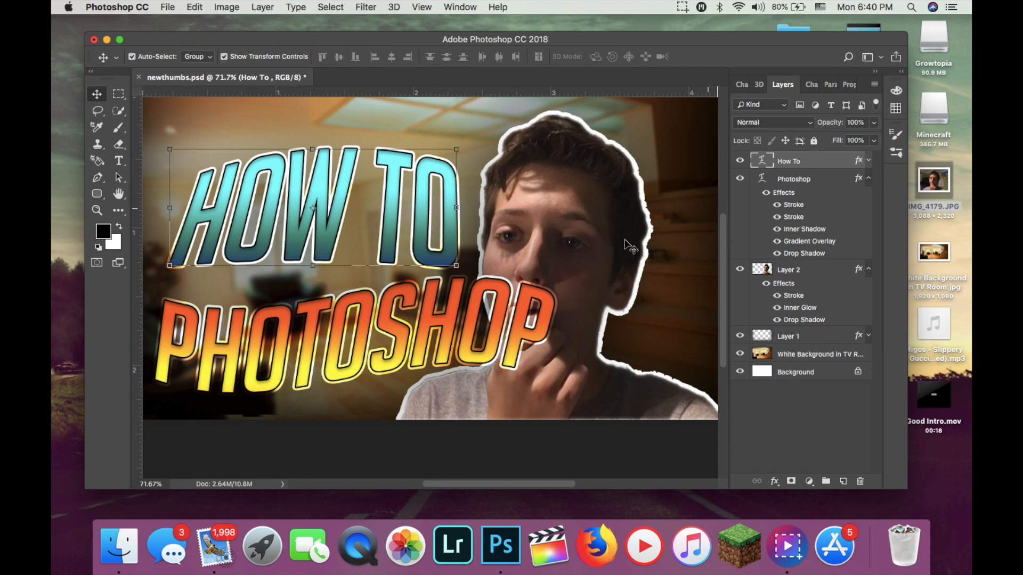
drag(401, 224, 402, 207)
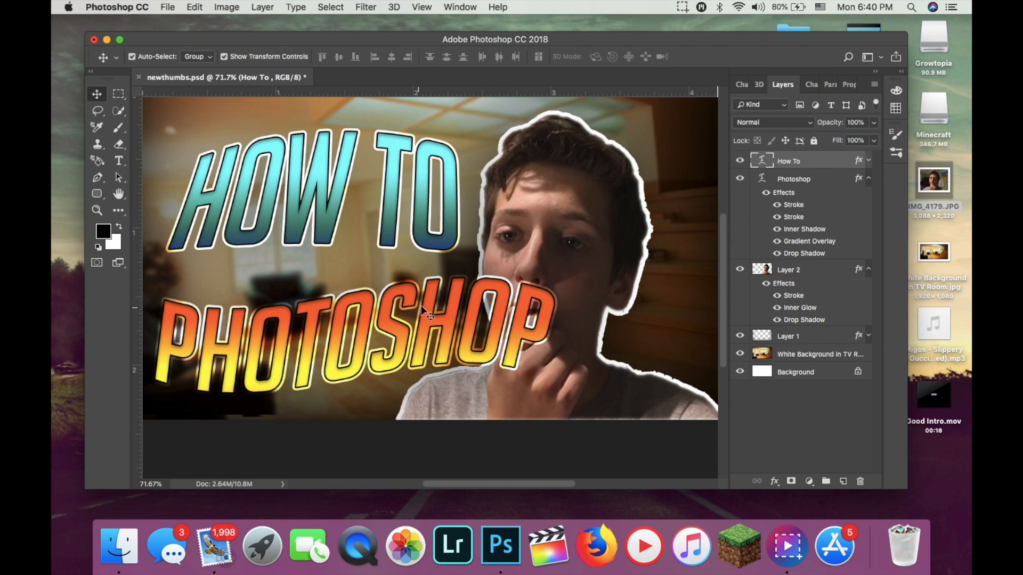
drag(421, 306, 424, 293)
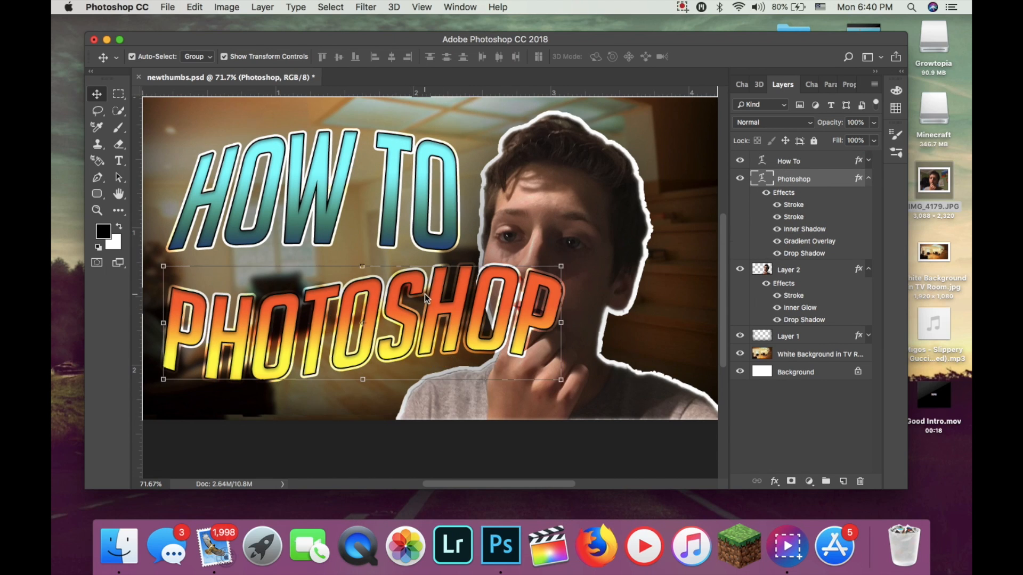
Adjust the "Photoshop" title's Flag text warp to +12% bend, -5% horizontal distortion and -10% vertical distortion.
click(118, 161)
click(605, 56)
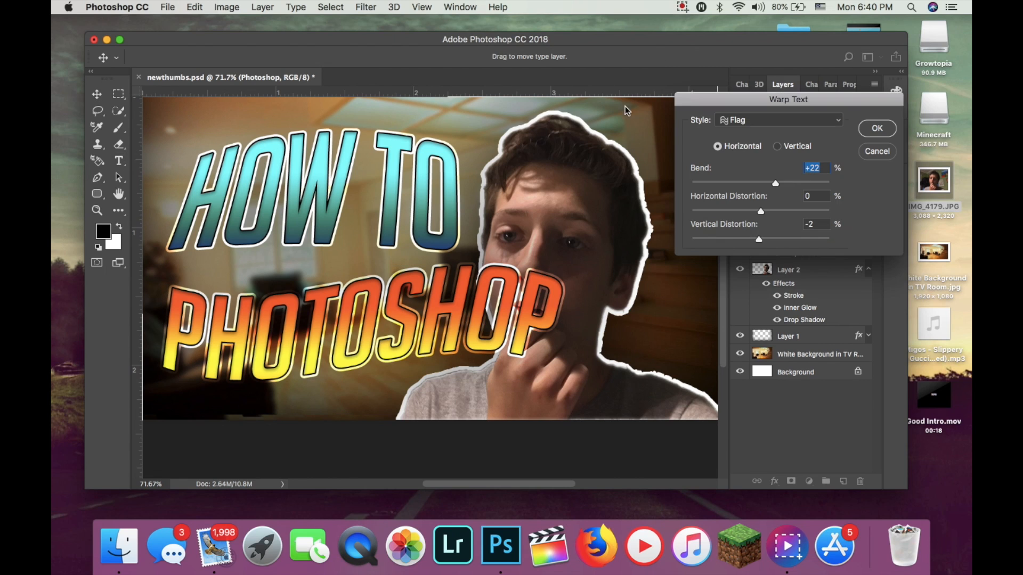
click(735, 121)
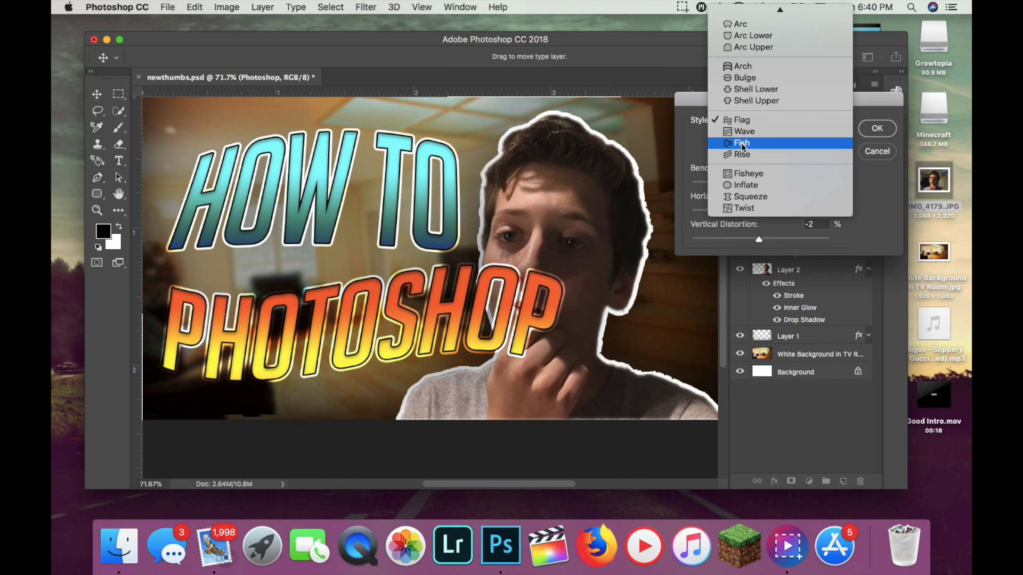
click(741, 121)
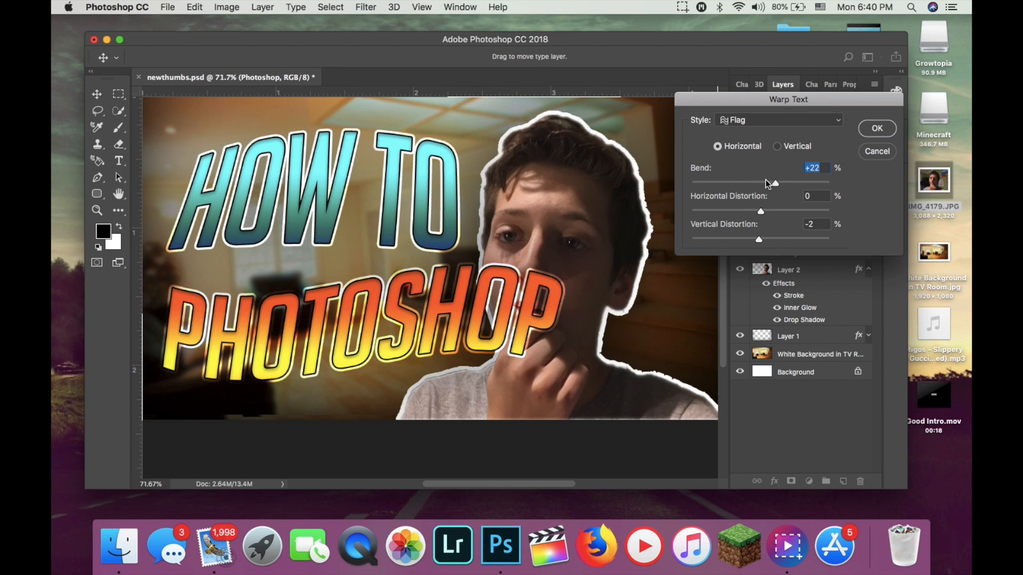
drag(778, 185, 775, 185)
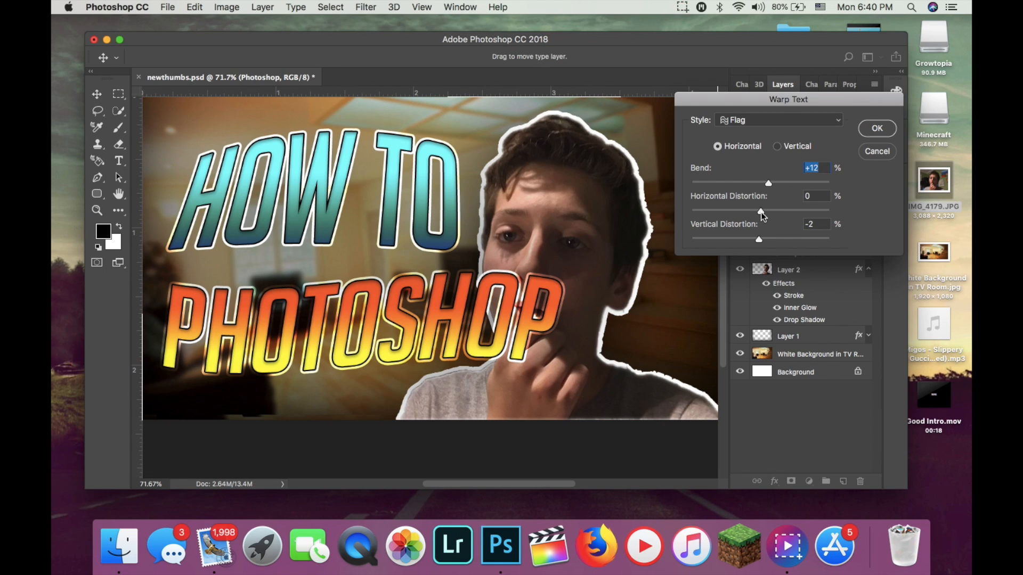
drag(761, 211, 772, 210)
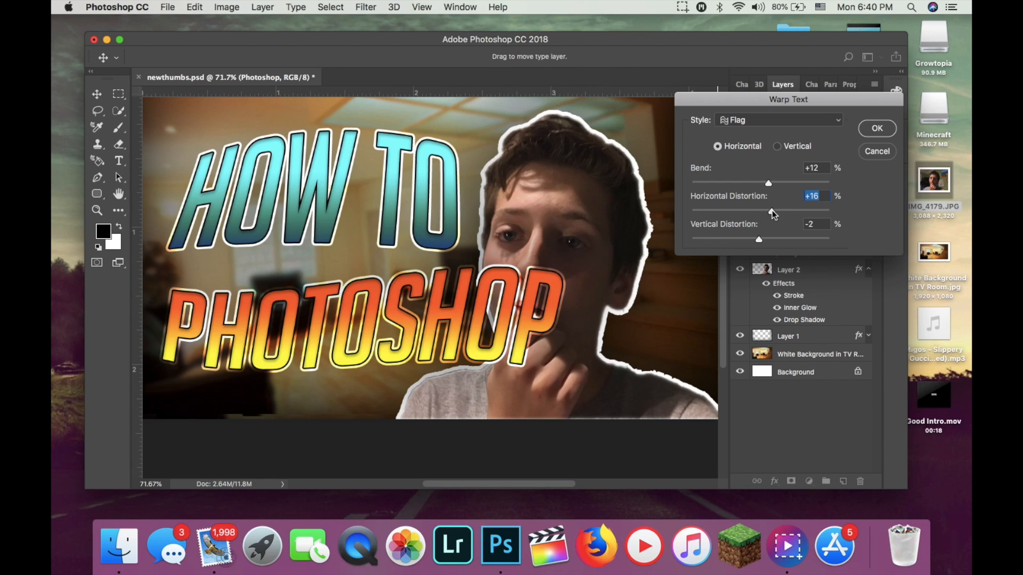
drag(753, 212, 757, 210)
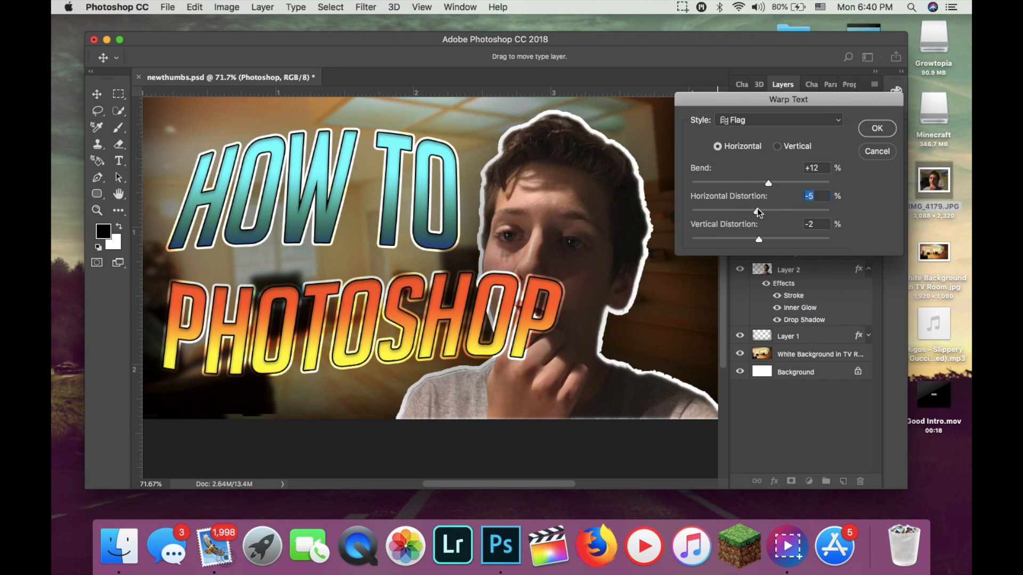
drag(758, 240, 752, 241)
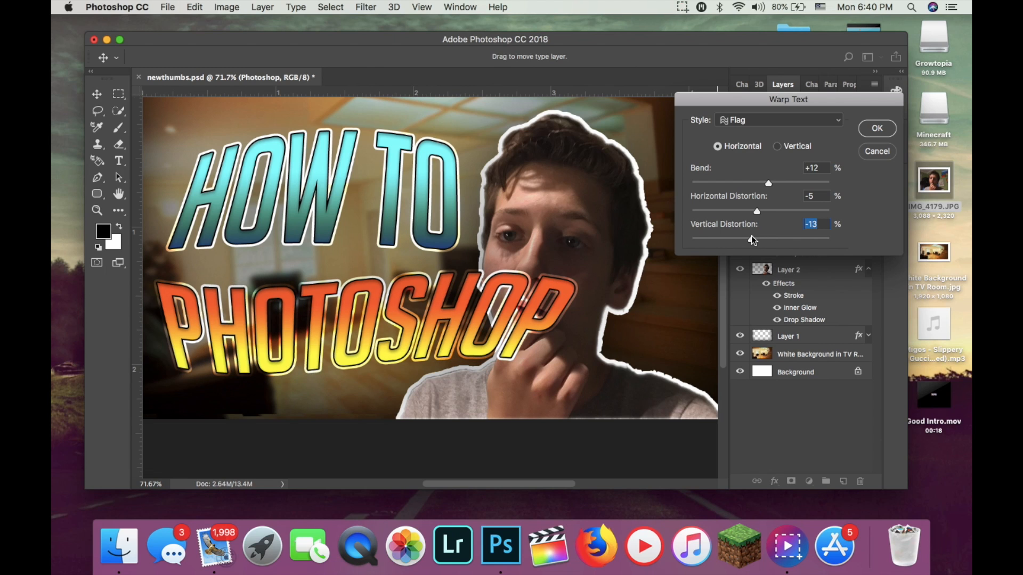
drag(756, 238, 749, 241)
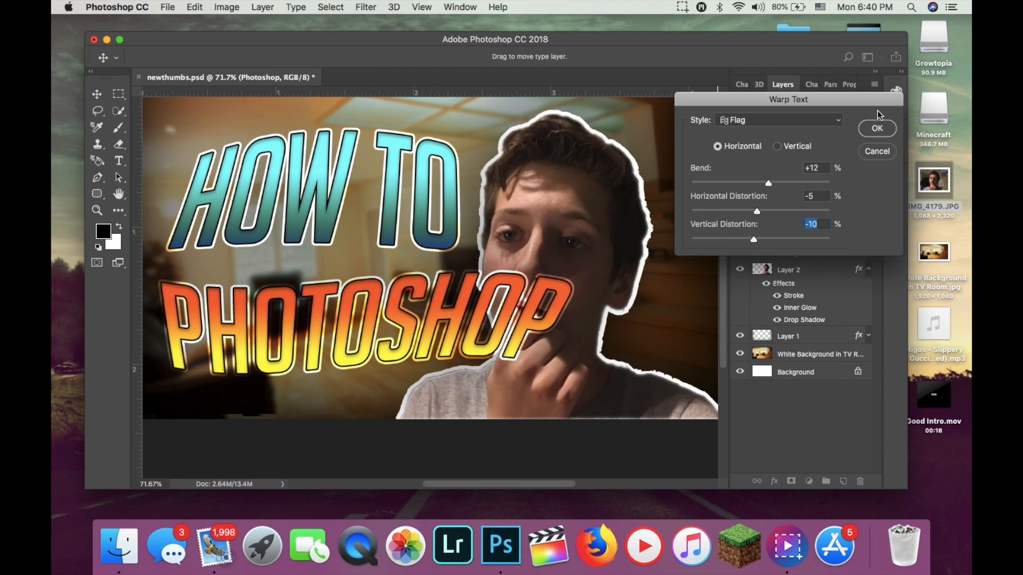
click(878, 131)
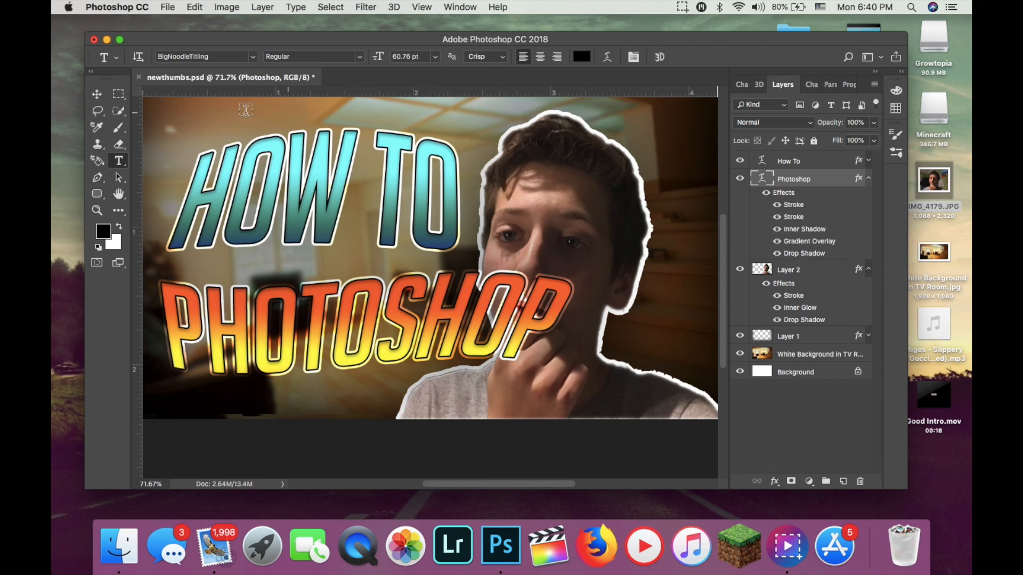
Move the "How To" title slightly right, scale the "Photoshop" title down to about 82% and apply the transformation.
click(97, 94)
mouse_move(315, 178)
mouse_down()
mouse_move(380, 178)
mouse_move(323, 178)
mouse_up()
click(402, 304)
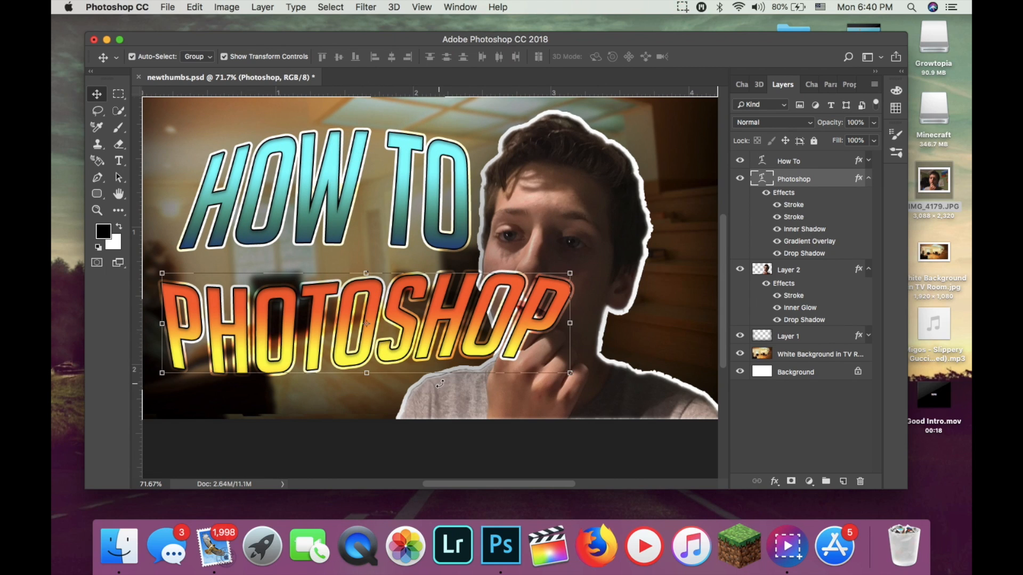
drag(570, 373, 482, 349)
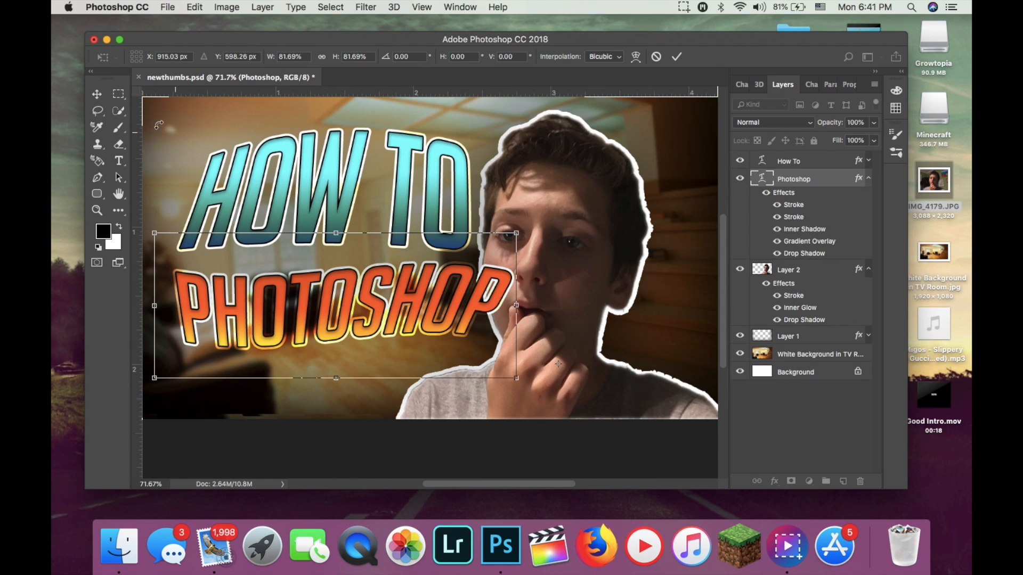
click(96, 95)
click(616, 196)
Move both titles slightly up and to the left in the picture.
drag(356, 212, 342, 206)
drag(394, 319, 382, 307)
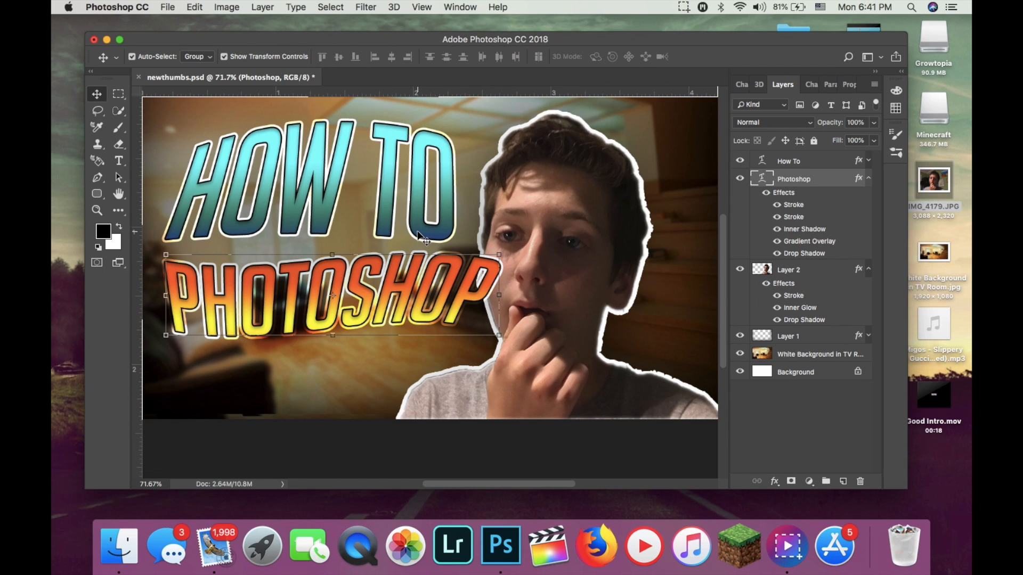
Nudge the "How To" title slightly down and right, and shift the "Photoshop" title right to line up beneath it.
click(390, 194)
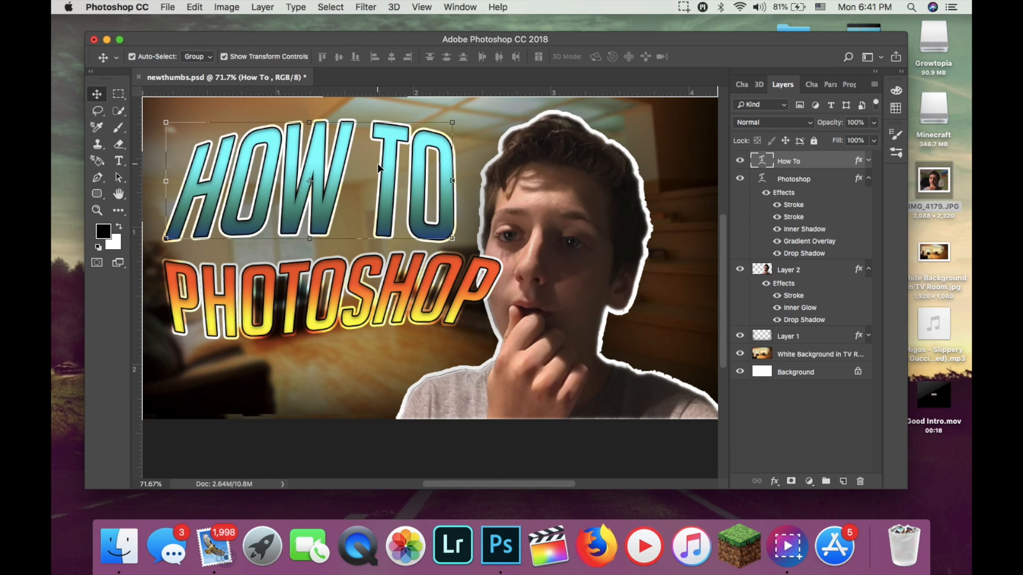
key(Down)
key(Down)
key(Down)
key(Down)
key(Down)
key(Down)
key(Down)
key(Down)
key(Down)
key(Down)
key(Down)
key(Down)
key(Down)
key(Down)
key(Down)
key(Right)
key(Right)
key(Right)
key(Right)
key(Right)
key(Right)
key(Right)
key(Right)
key(Right)
key(Right)
key(Right)
key(Right)
key(Right)
key(Right)
key(Right)
key(Right)
key(Right)
key(Right)
key(Right)
key(Right)
key(Right)
key(Right)
key(Right)
key(Right)
key(Right)
key(Right)
key(Right)
key(Right)
key(Right)
key(Right)
key(Right)
key(Right)
key(Right)
key(Right)
key(Right)
key(Right)
key(Right)
key(Right)
key(Right)
key(Right)
key(Right)
key(Right)
key(Right)
key(Right)
key(Right)
key(Right)
key(Right)
key(Right)
key(Right)
key(Right)
key(Right)
key(Right)
key(Right)
key(Right)
key(Right)
key(Right)
key(Right)
key(Right)
key(Right)
key(Right)
key(Right)
key(Right)
key(Right)
key(Right)
key(Right)
key(Right)
key(Right)
key(Right)
drag(377, 164, 363, 169)
drag(404, 301, 419, 298)
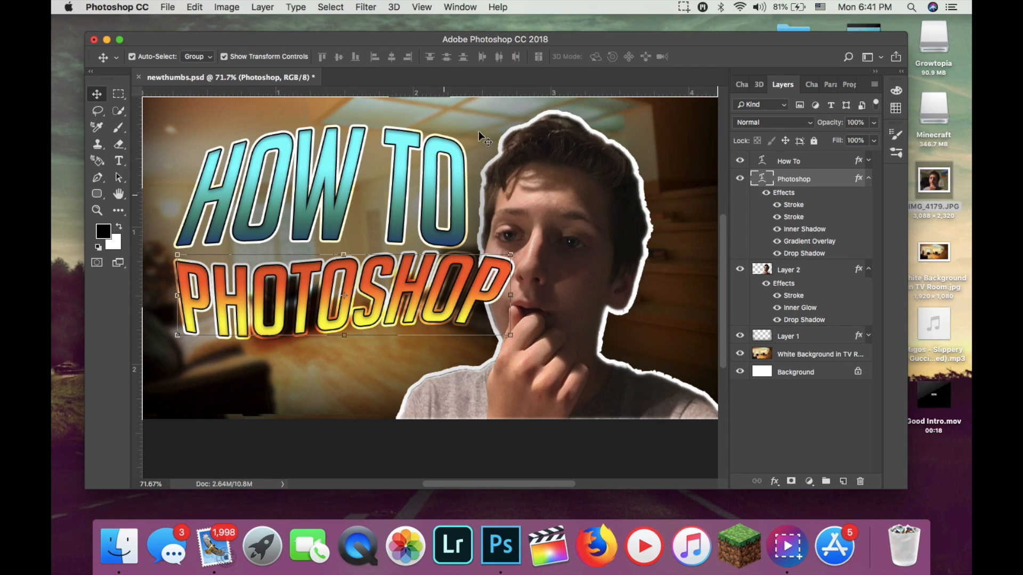
Change the "Photoshop" title's text warp to the Arc Upper style with -15% vertical distortion.
click(119, 161)
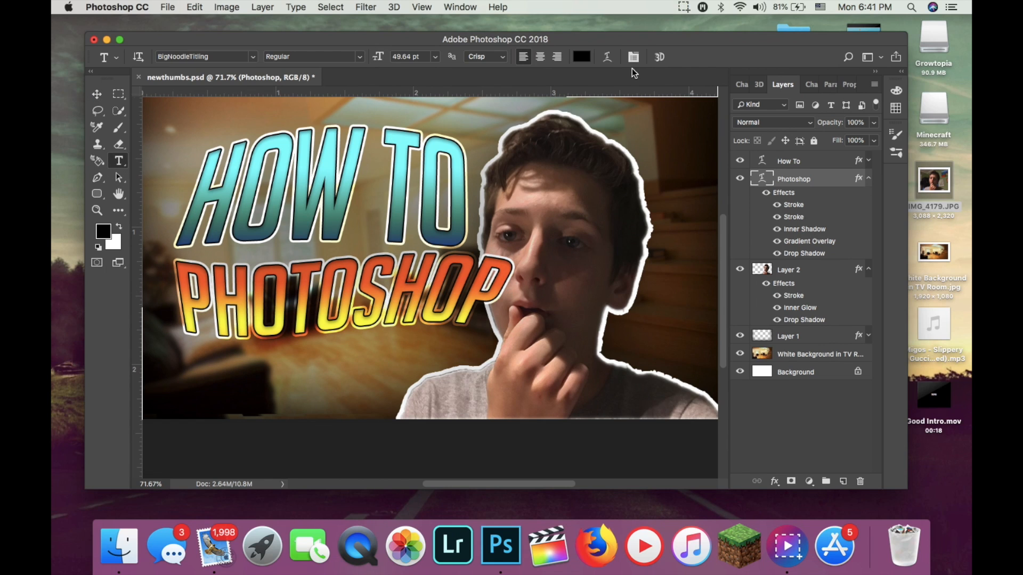
click(602, 58)
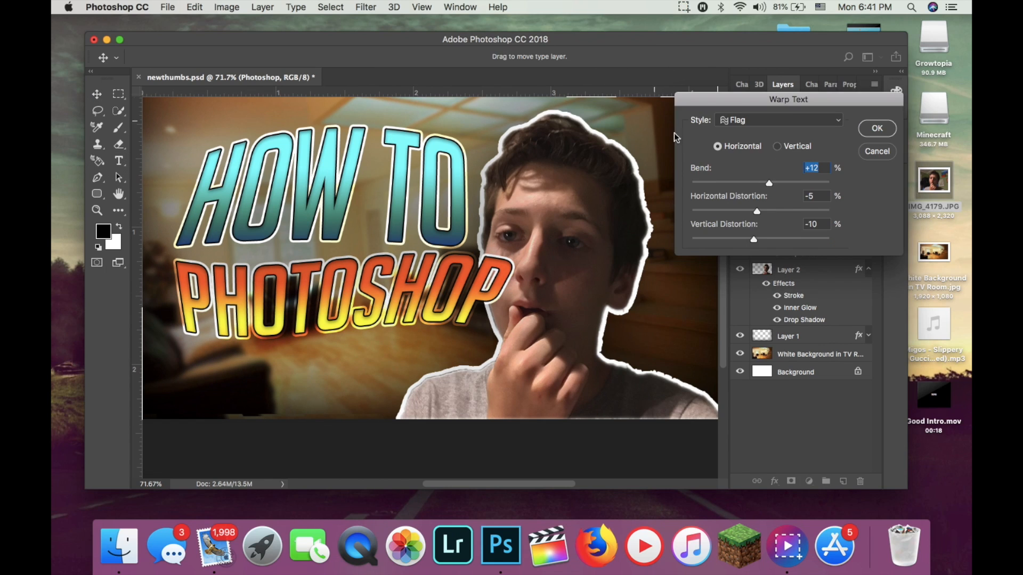
click(775, 123)
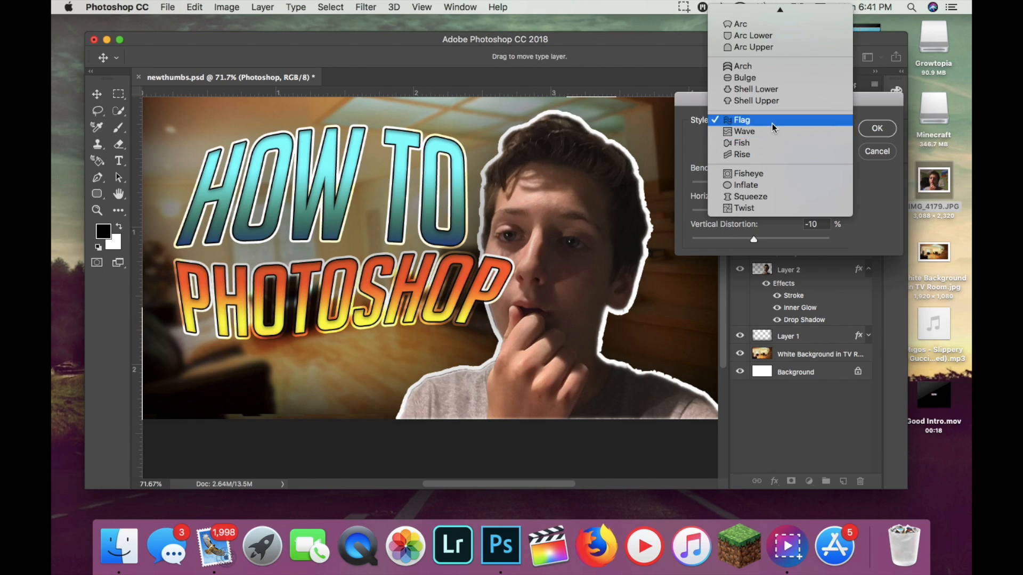
click(750, 55)
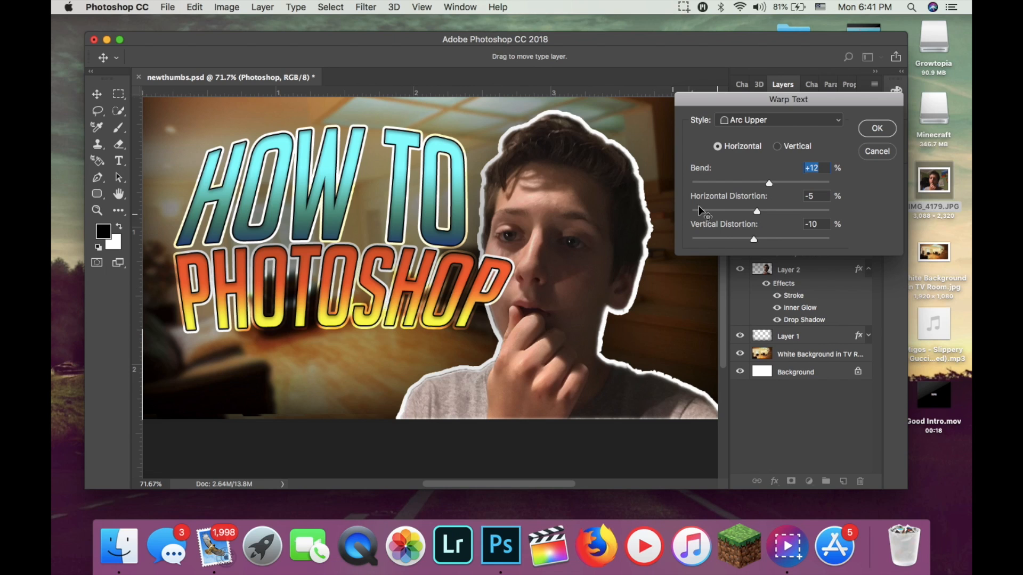
drag(756, 239, 751, 244)
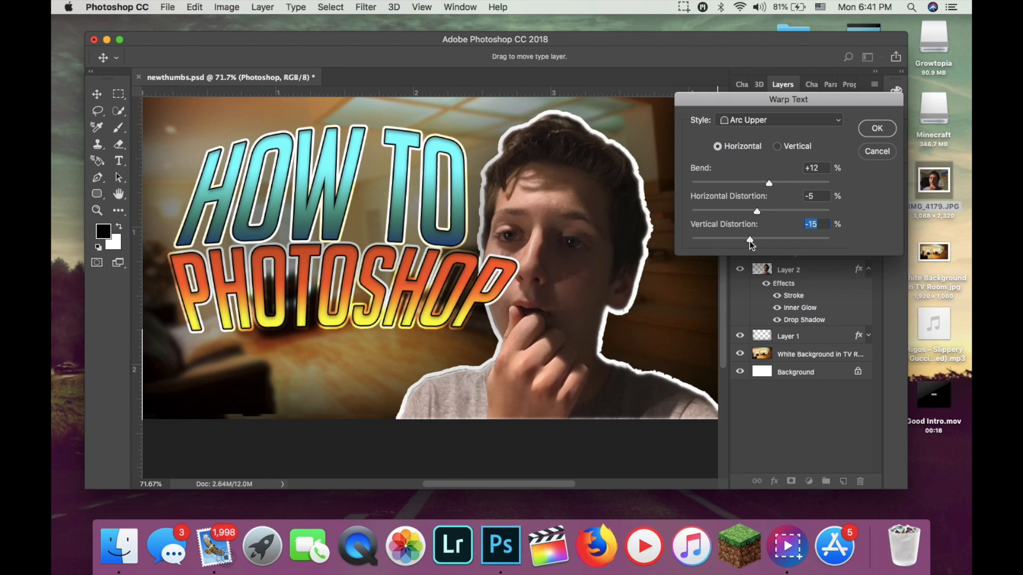
click(883, 129)
Place the "Photoshop" layer above "How To", turn off its Drop Shadow effect and collapse its effects list.
drag(799, 182, 799, 161)
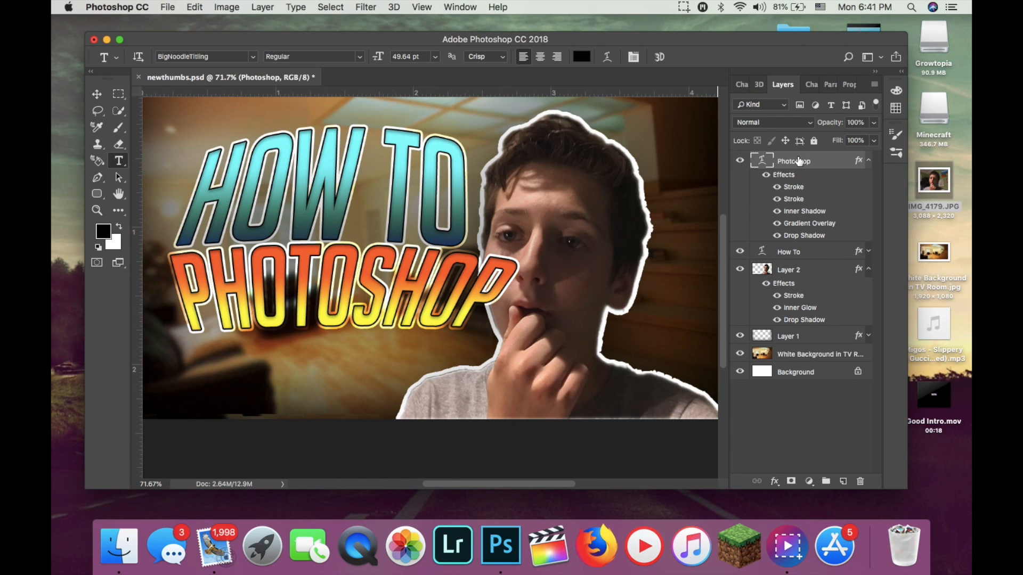
double_click(834, 170)
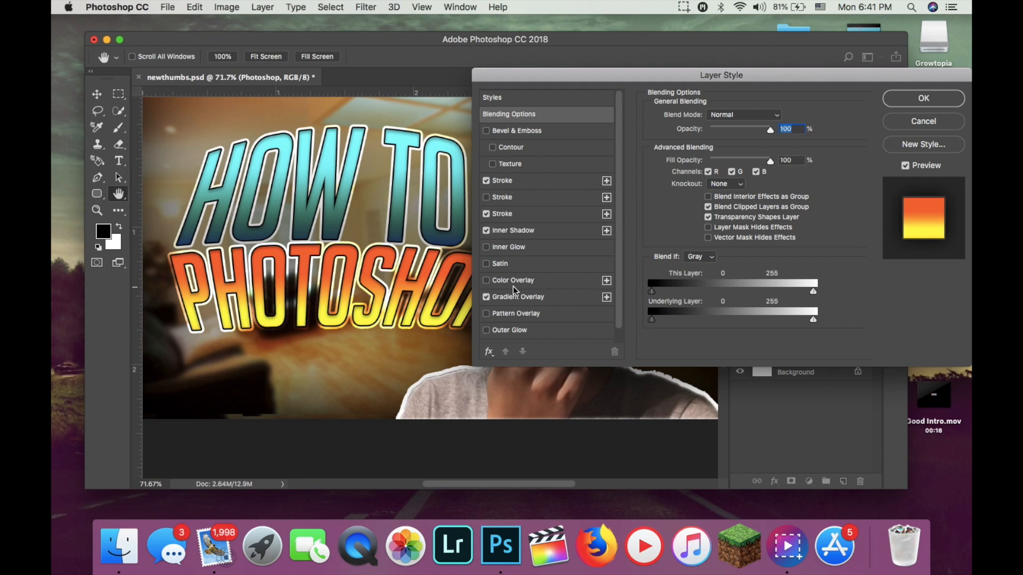
scroll(514, 288, down, 1)
click(486, 334)
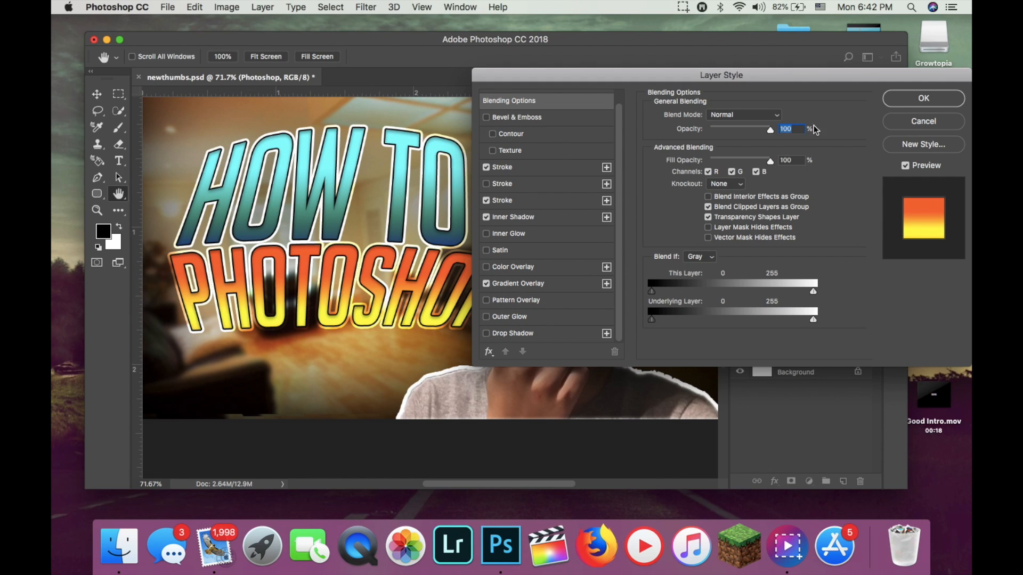
click(892, 101)
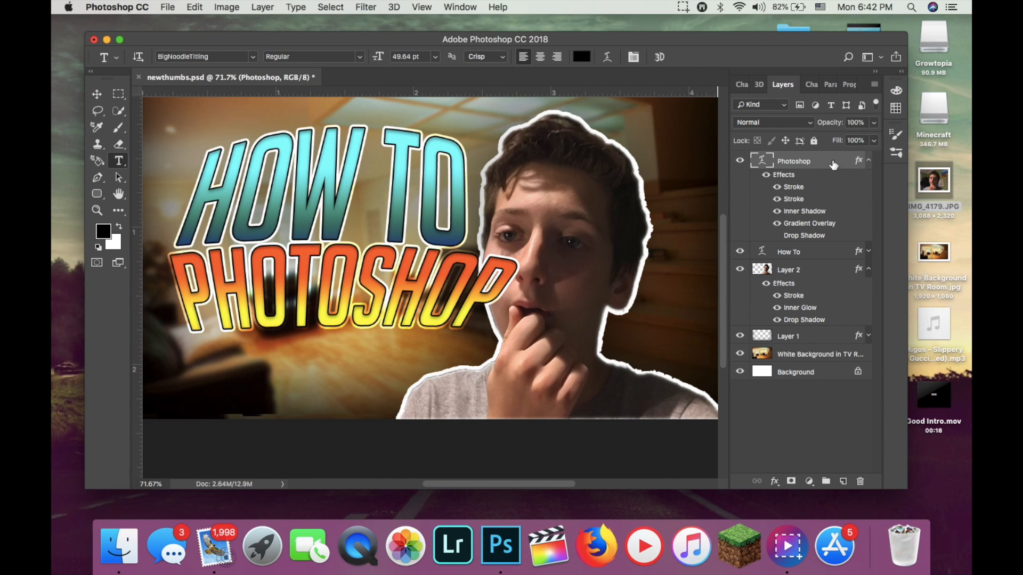
click(868, 161)
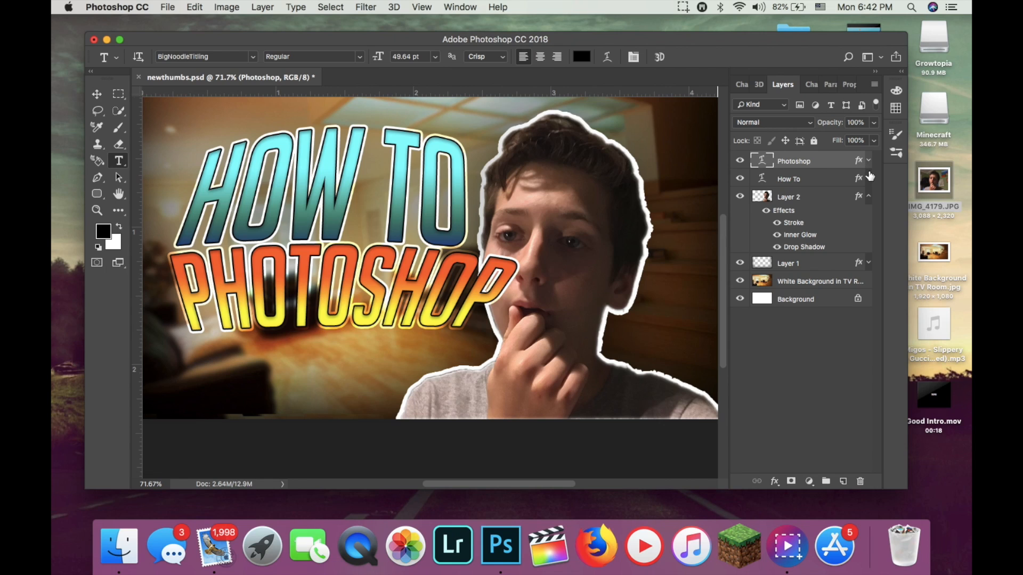
Rasterize the type of both the "Photoshop" and "How To" layers.
right_click(800, 165)
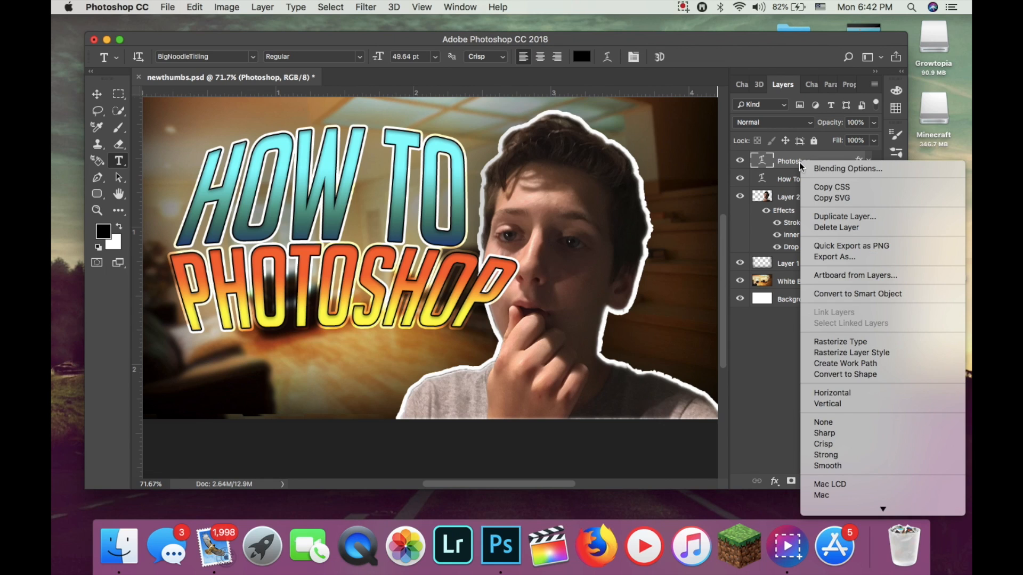
click(855, 342)
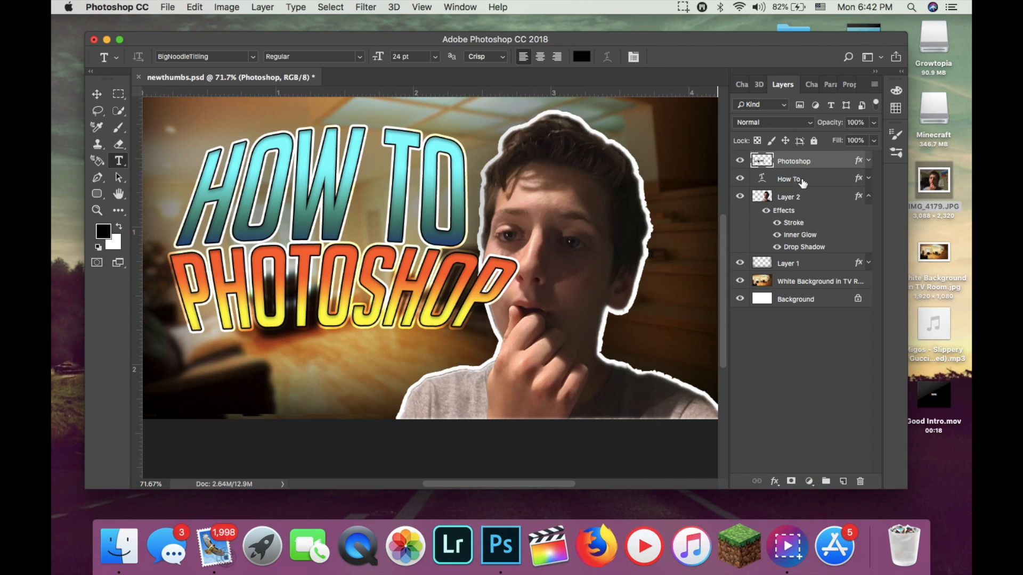
click(802, 181)
right_click(803, 181)
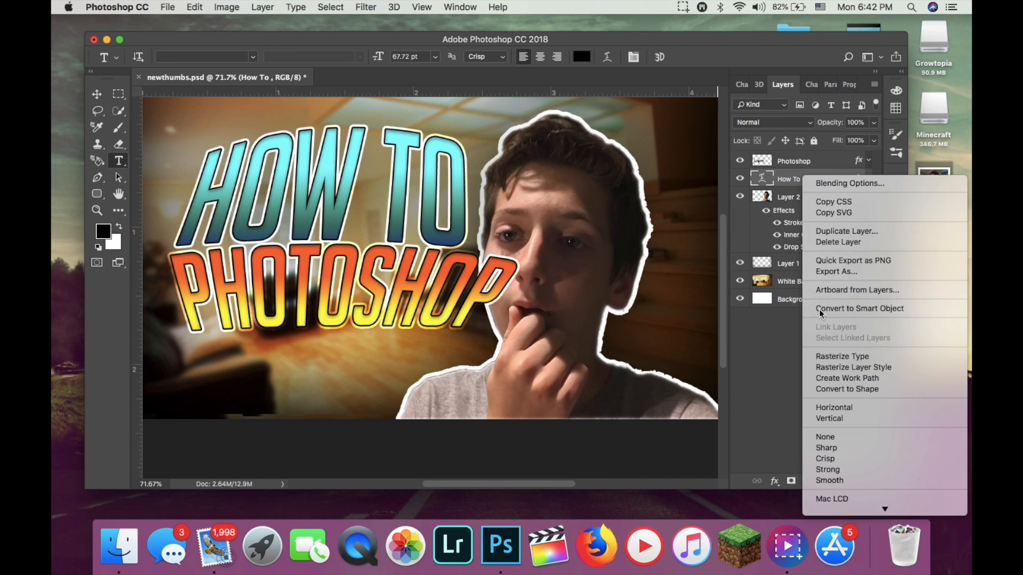
click(839, 356)
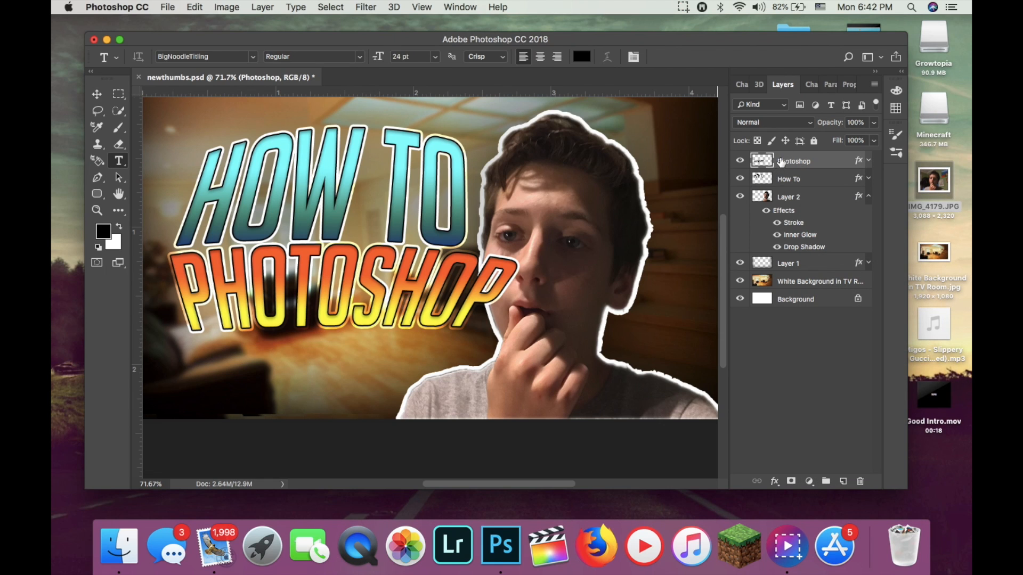
Select the "Photoshop" and "How To" layers together and merge them into one layer.
shift+click(805, 179)
right_click(804, 179)
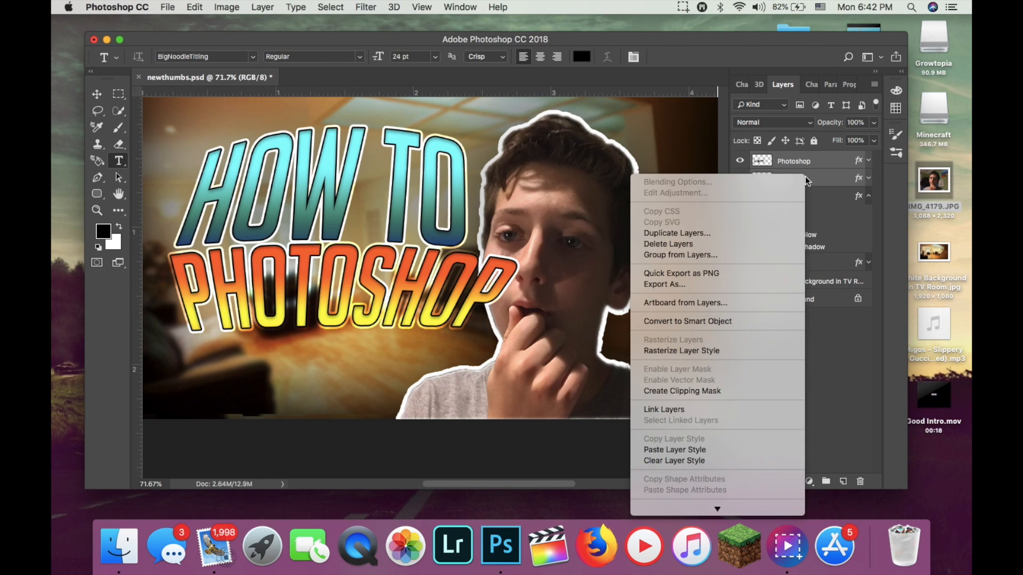
scroll(679, 403, down, 3)
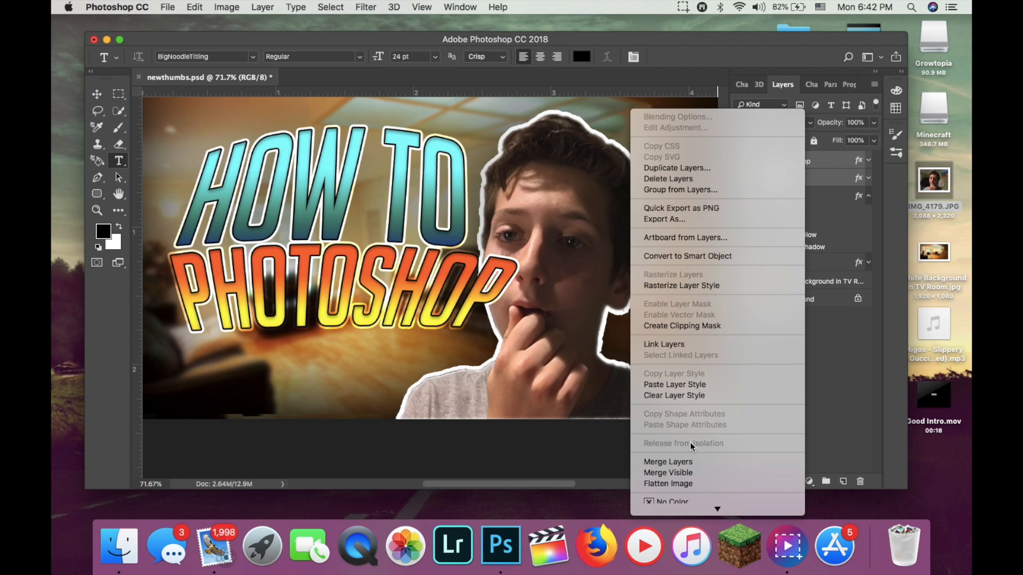
click(692, 459)
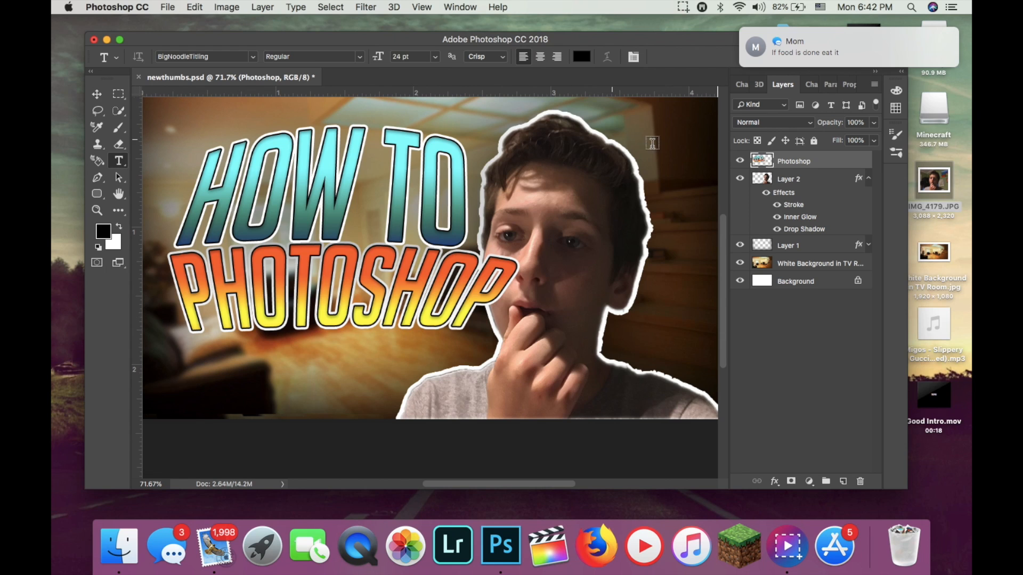
Add a black Drop Shadow with 65% opacity to the merged title layer.
double_click(842, 165)
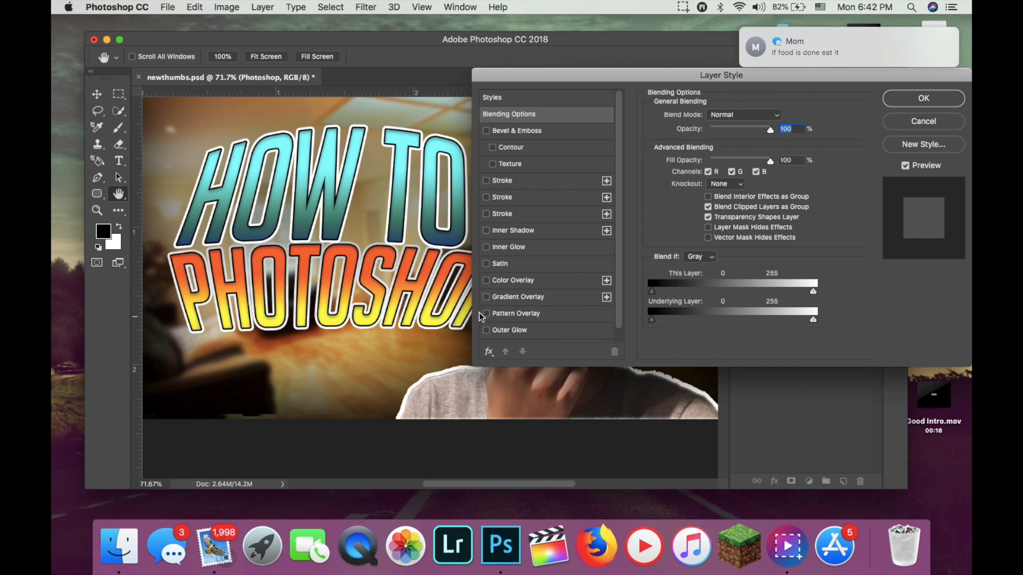
scroll(493, 314, down, 1)
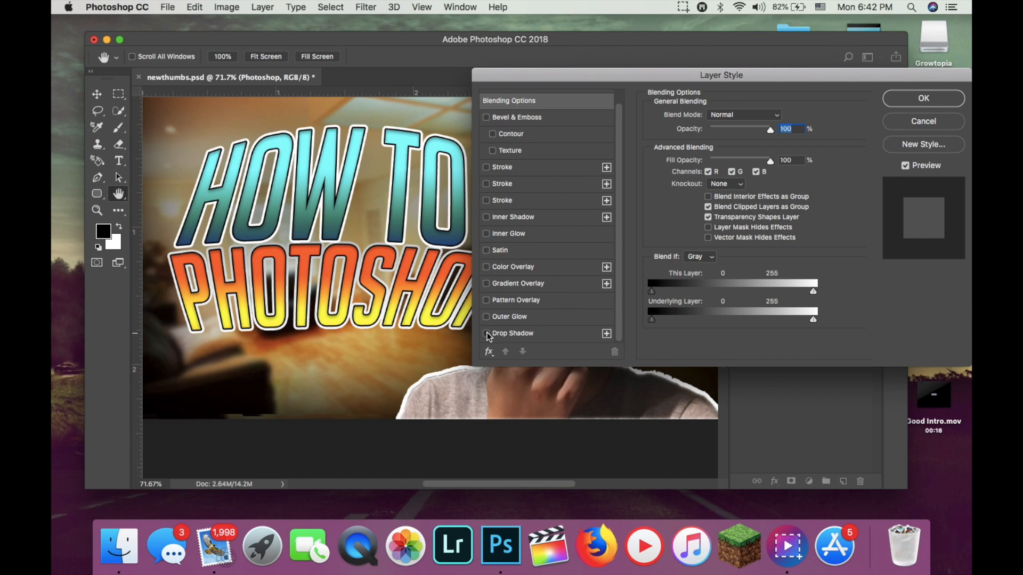
click(486, 334)
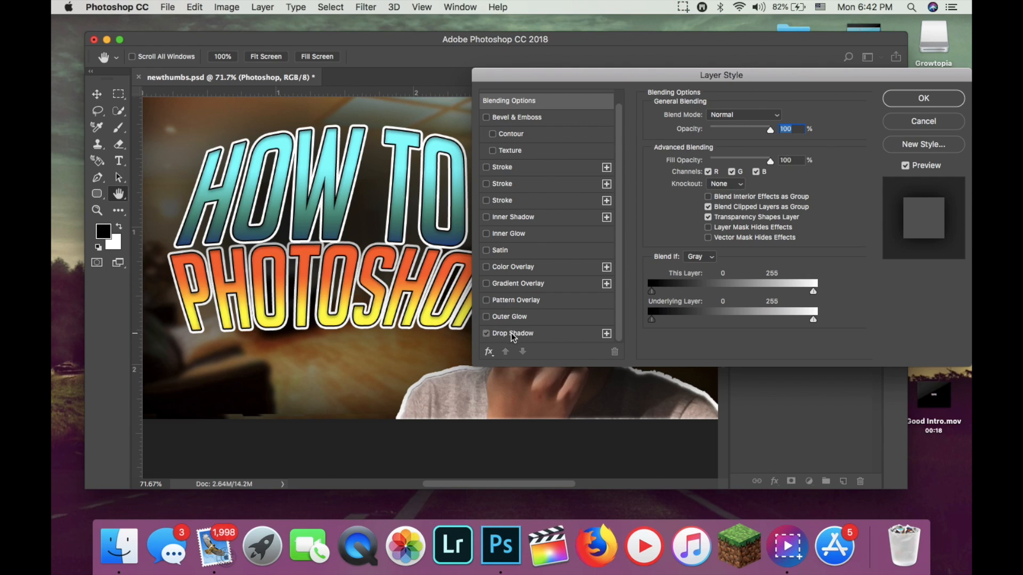
click(512, 334)
drag(752, 136, 736, 140)
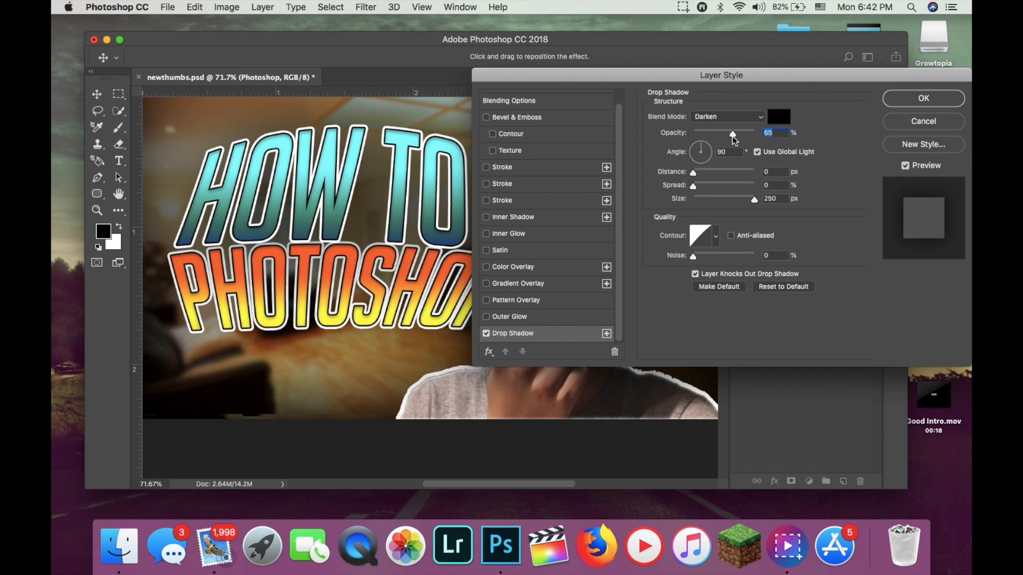
click(949, 100)
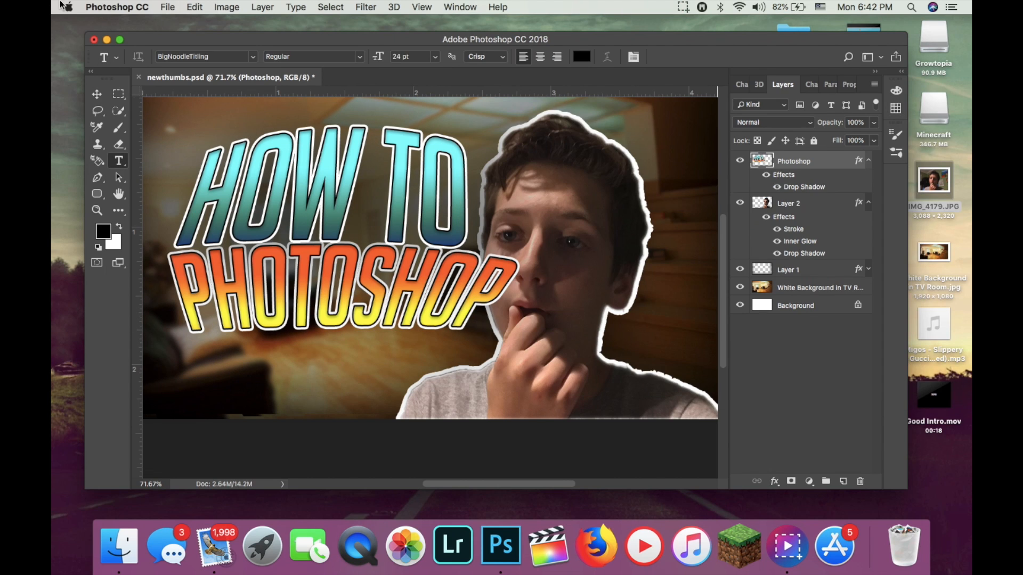
Step back through the history, undoing the shadow, the merge and the rasterizing, to restore the two titles as separate editable type layers.
click(194, 7)
click(208, 22)
click(195, 7)
click(200, 10)
click(200, 9)
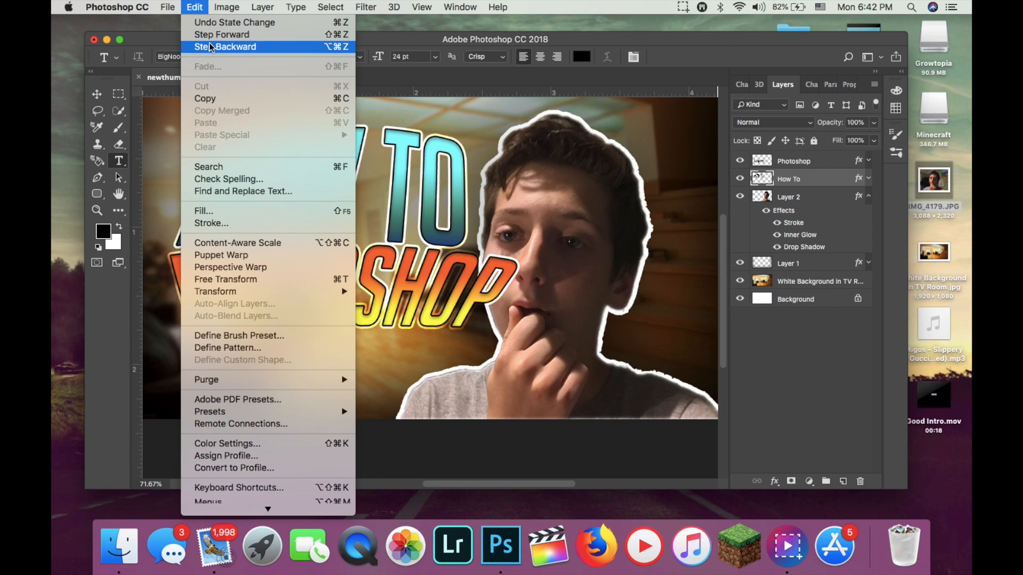
click(213, 43)
click(195, 7)
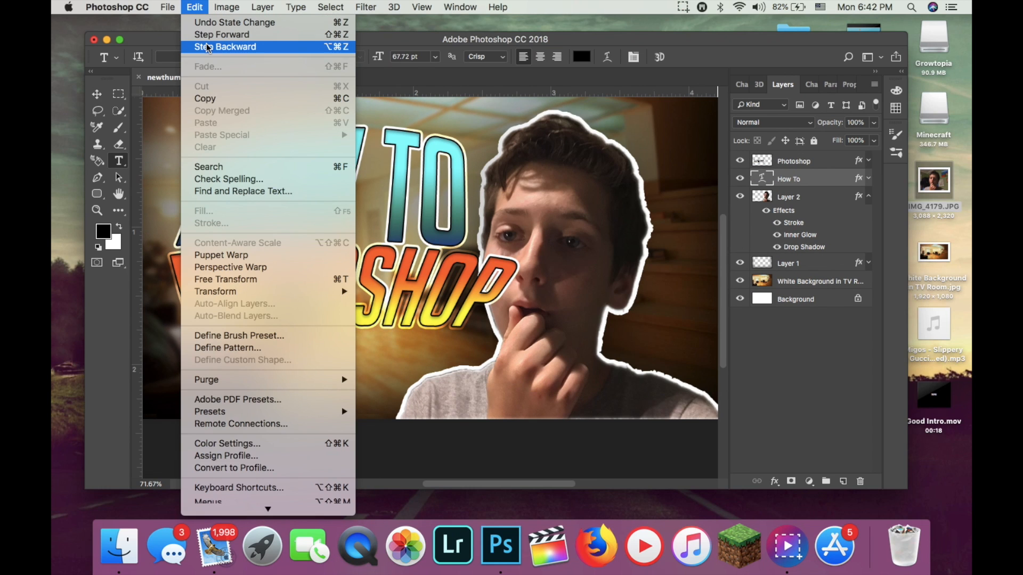
click(208, 46)
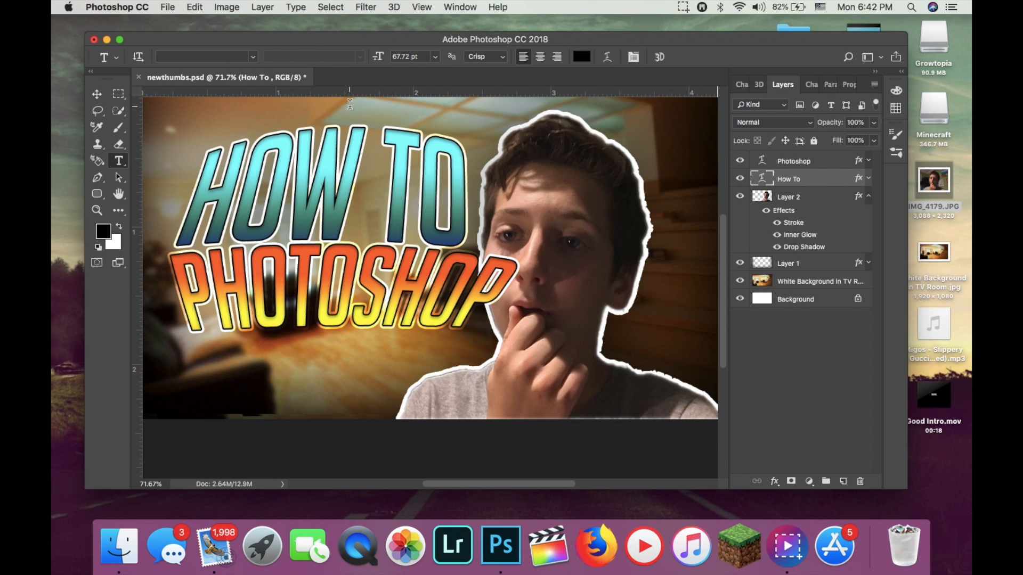
Scale the "How To" title up proportionally to 108.77% from its lower-left corner and apply the transformation.
key(v)
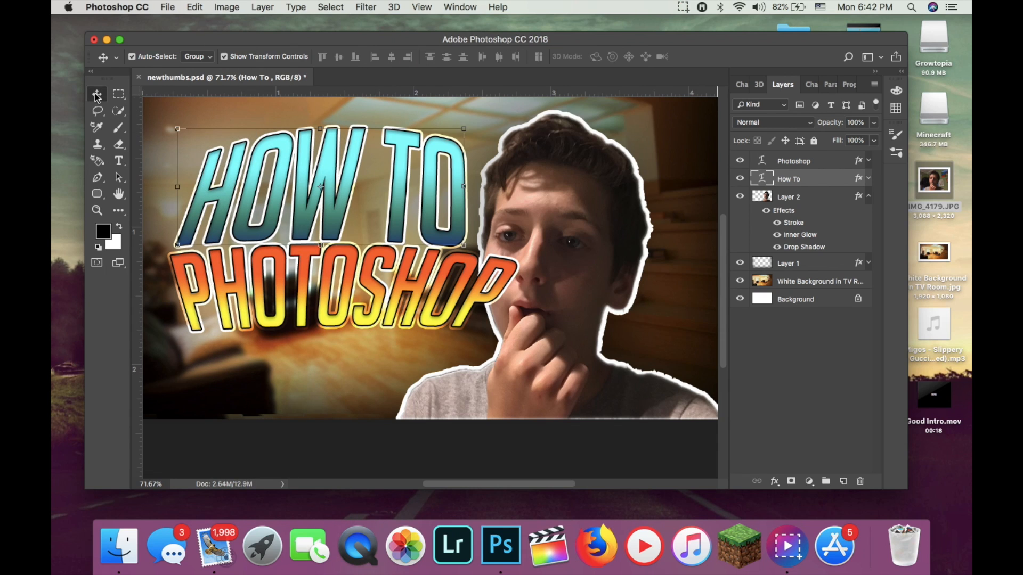
click(178, 244)
alt+click(178, 245)
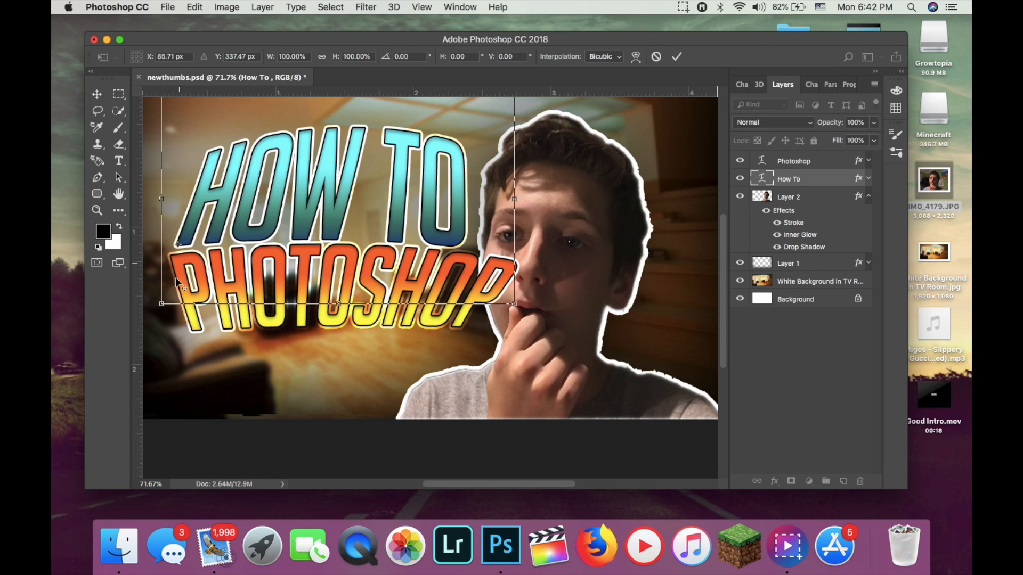
drag(162, 305, 160, 309)
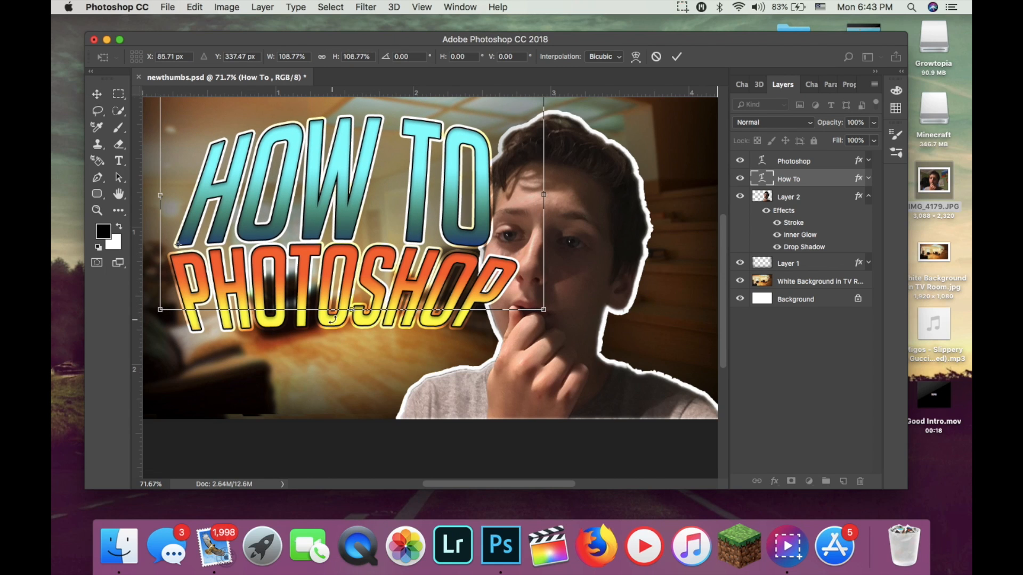
click(97, 94)
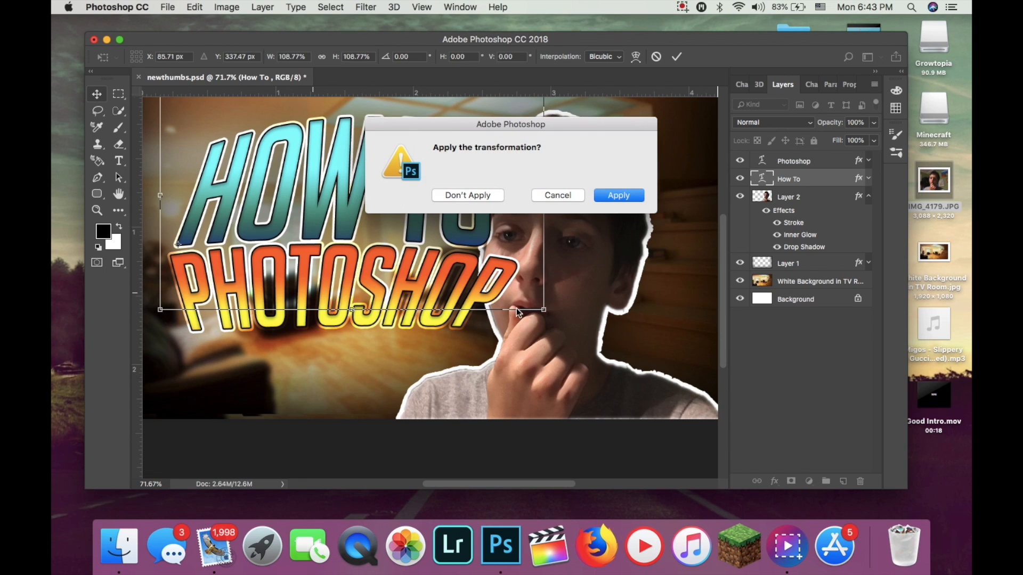
click(612, 199)
Shift the "Photoshop" title slightly right and down, leaving only a narrow gap beneath the enlarged "How To" title.
drag(374, 298, 381, 308)
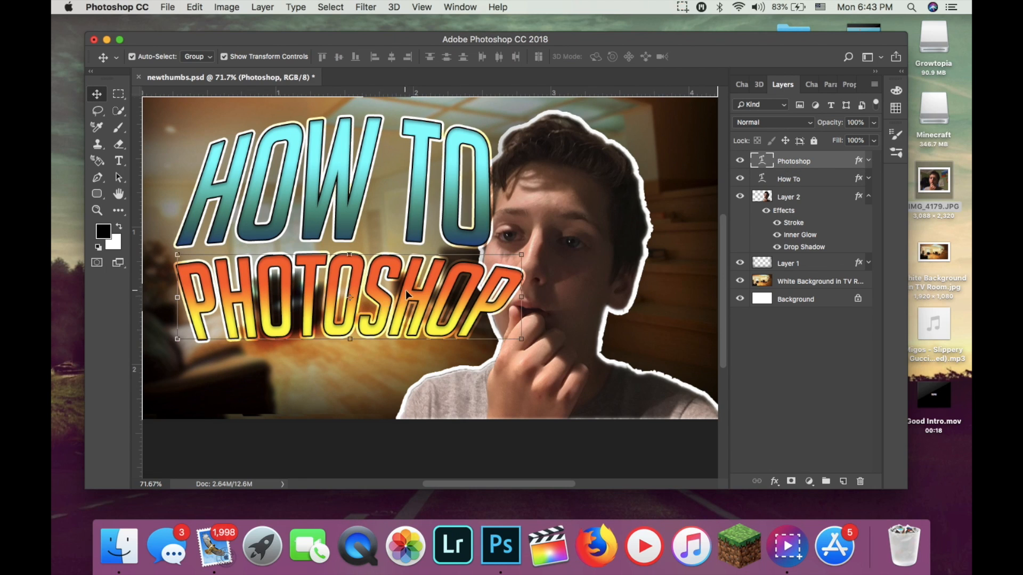
click(421, 231)
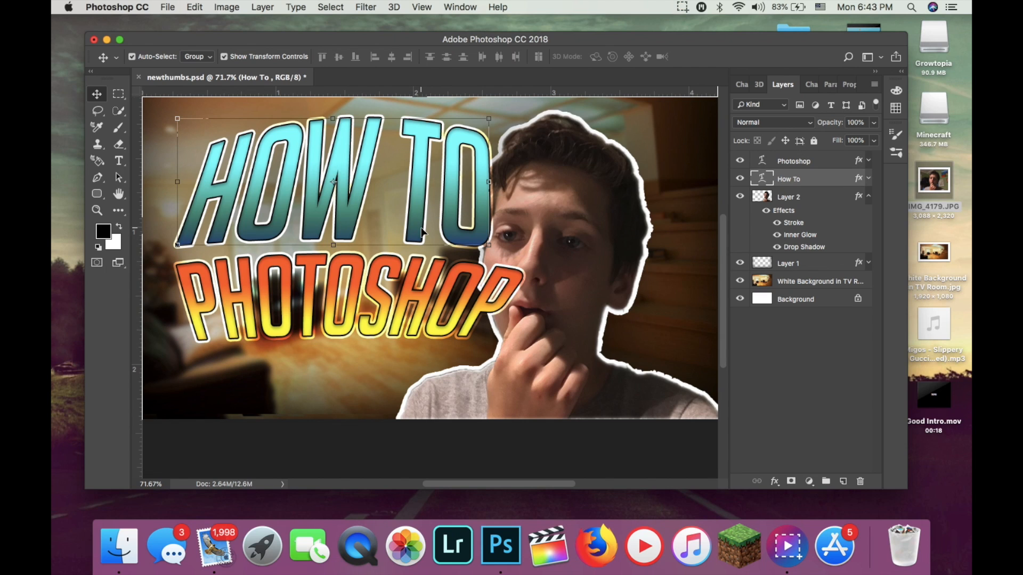
click(417, 286)
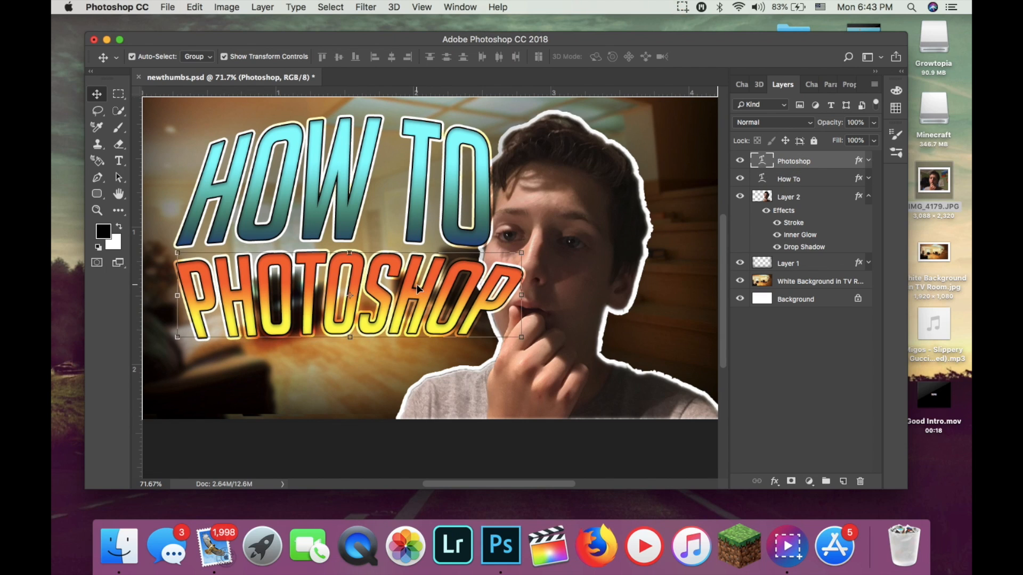
key(Up)
key(Up)
key(Up)
key(Up)
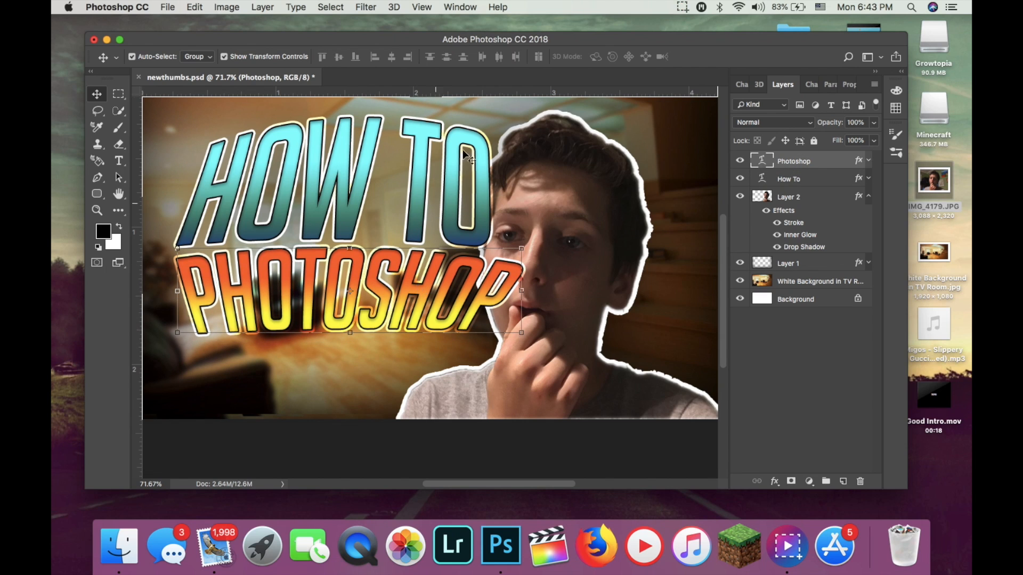
Reply to the incoming message from its notification.
mouse_move(745, 55)
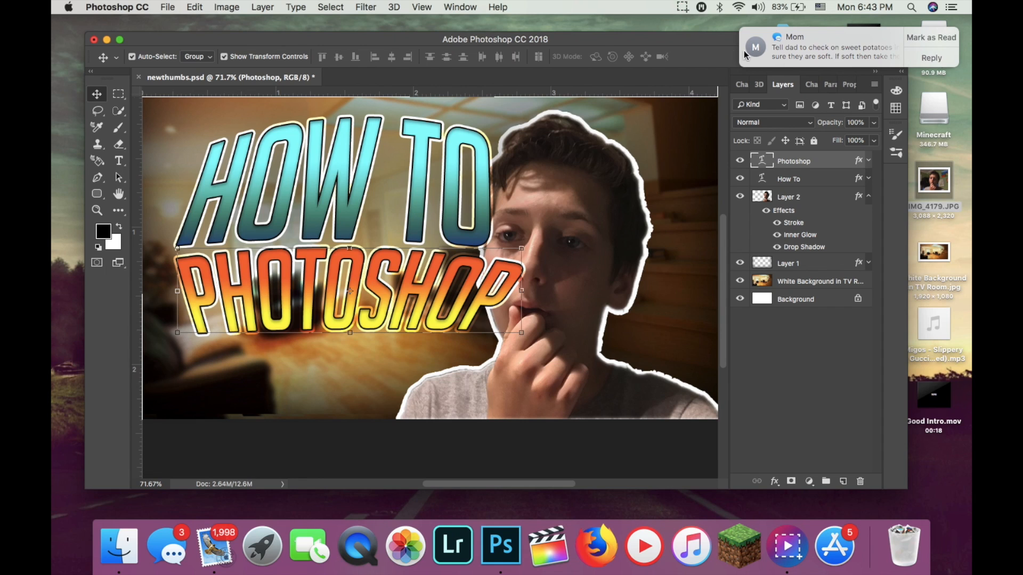
click(936, 57)
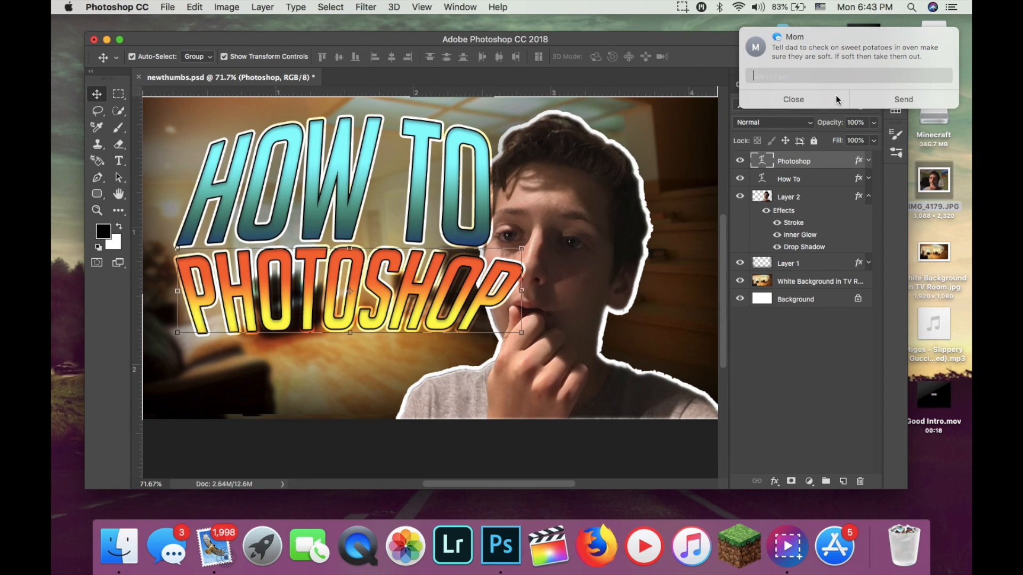
key(Return)
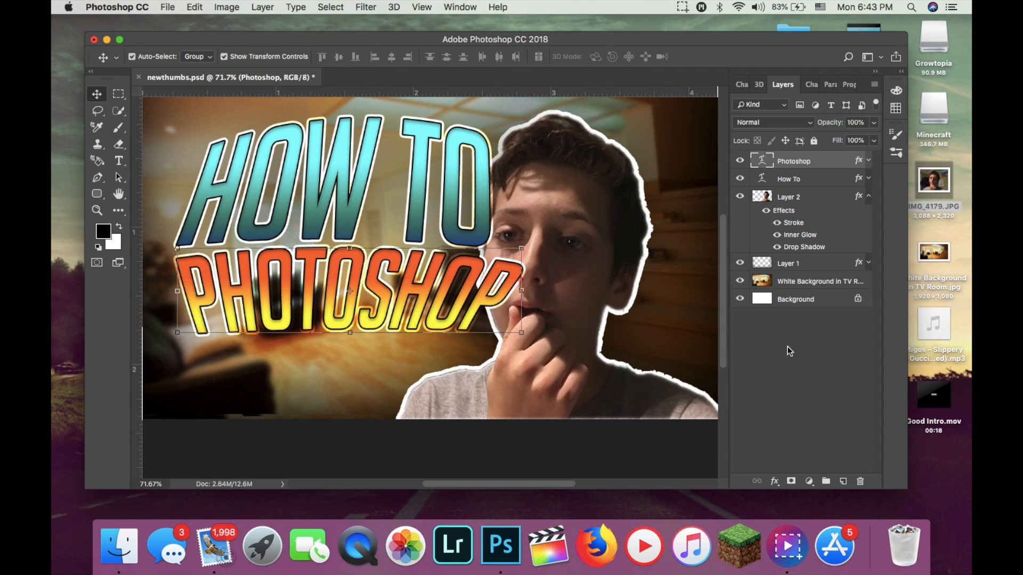
Deselect all layers and collapse Layer 2's effects list.
click(791, 362)
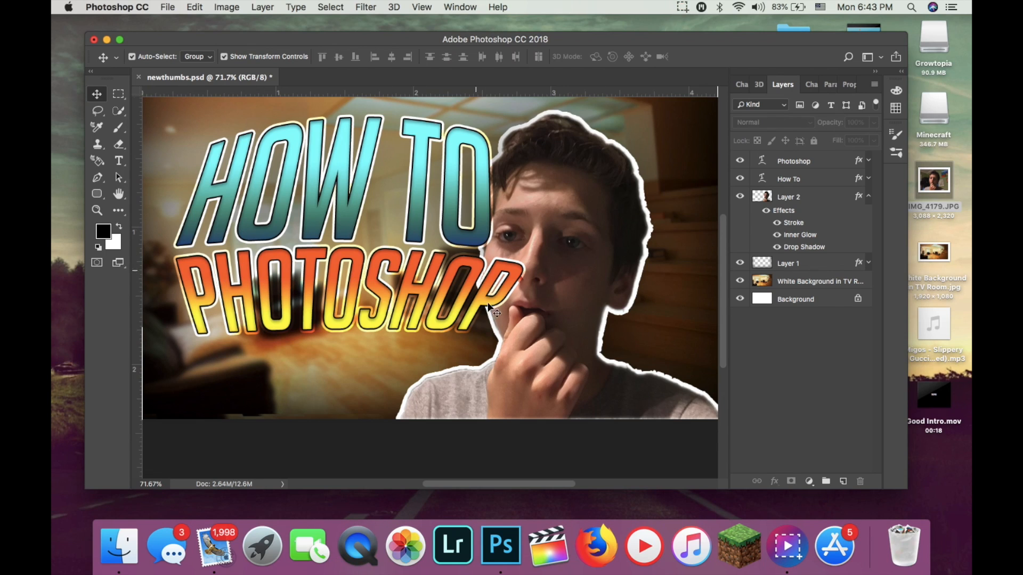
click(869, 197)
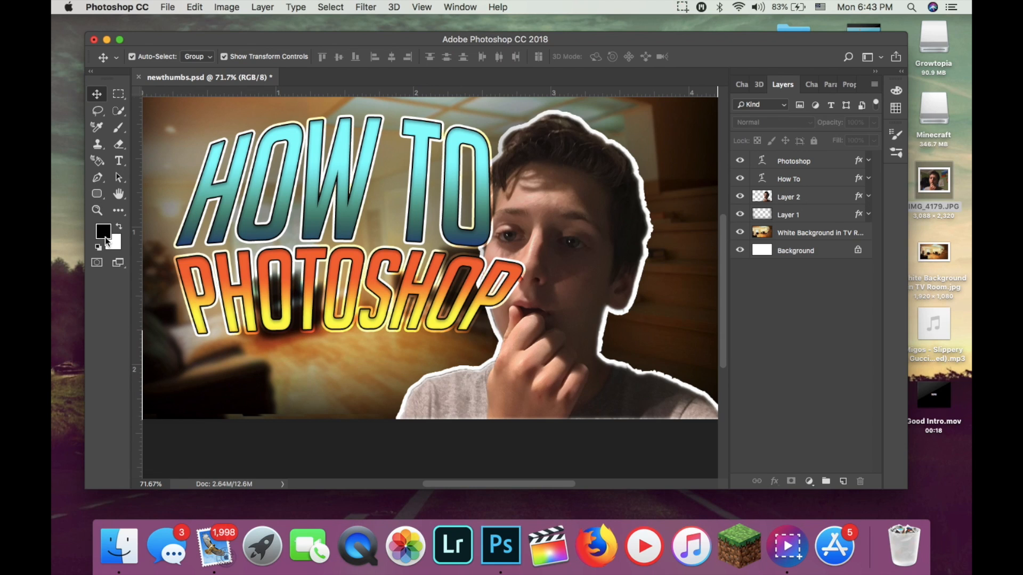
Draw a rectangle shape about 1354 × 785 px covering the whole canvas and fill it with white.
click(97, 193)
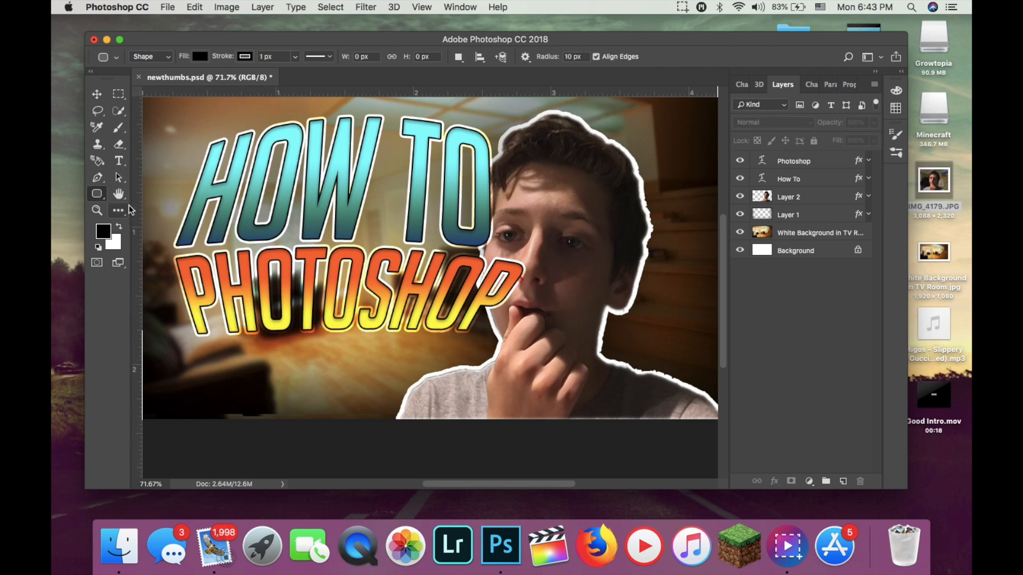
right_click(97, 194)
click(141, 192)
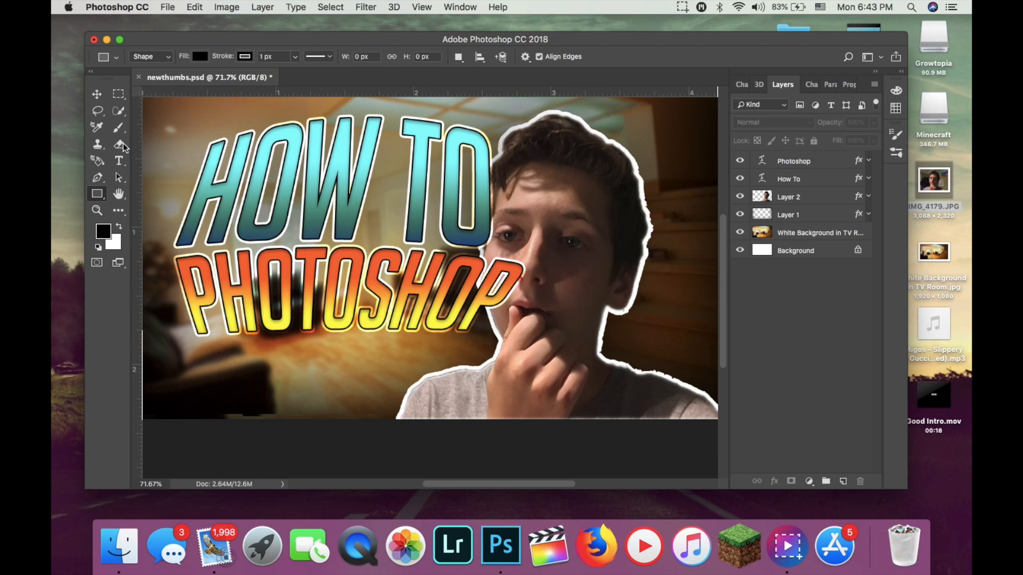
scroll(166, 227, down, 3)
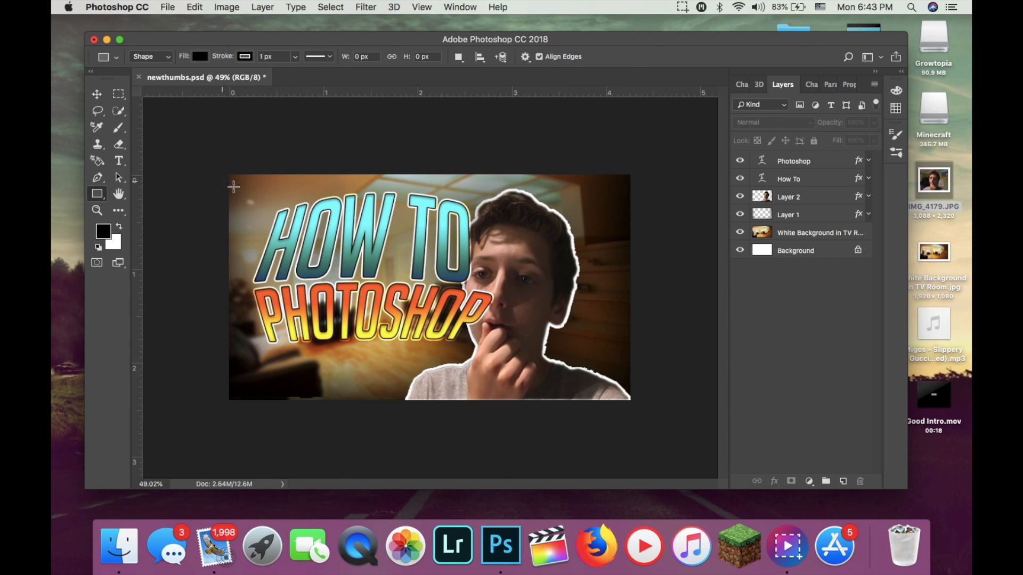
drag(221, 166, 646, 411)
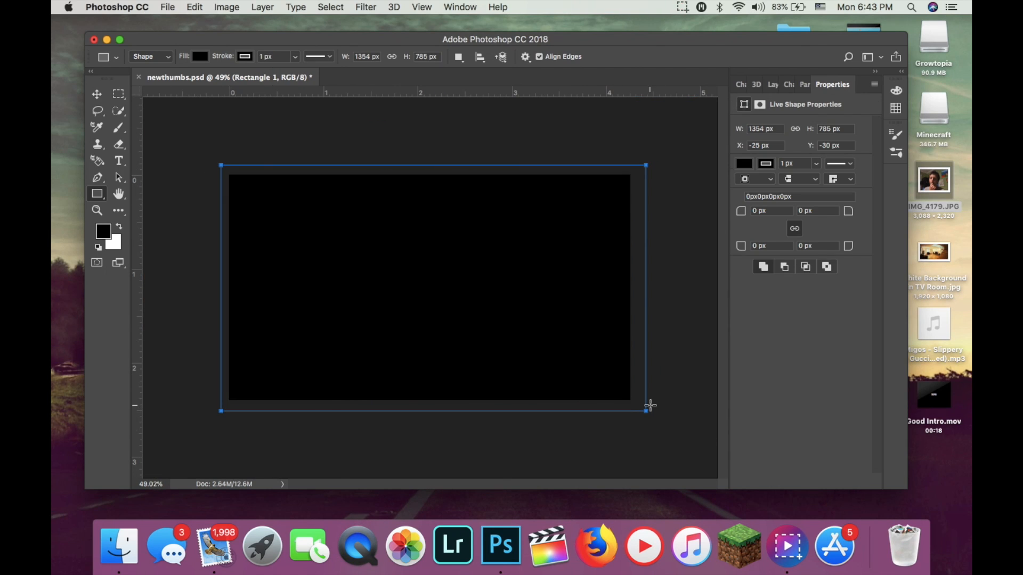
click(746, 164)
click(762, 230)
click(794, 375)
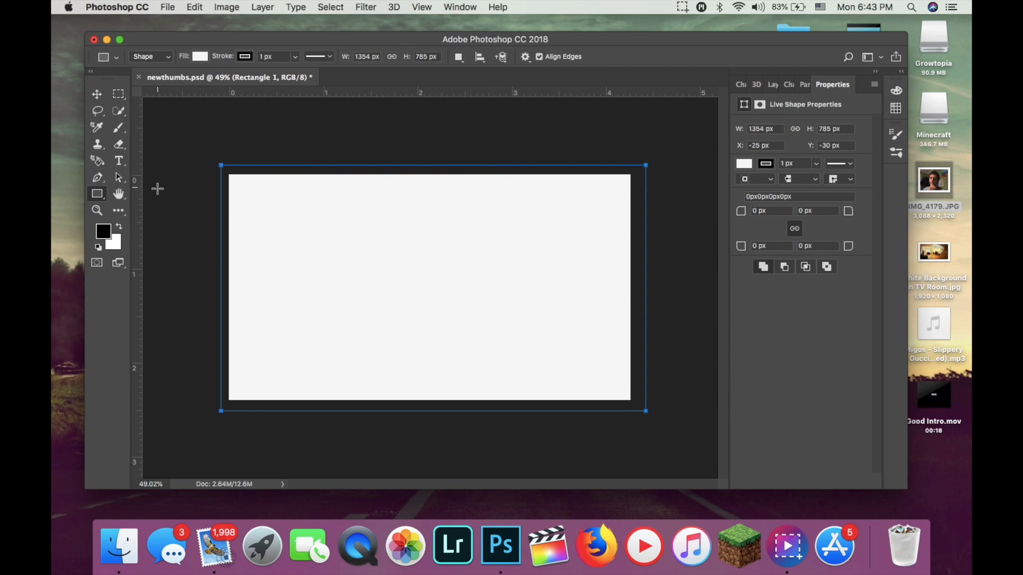
Create a new layer above the white rectangle and draw a black rectangle about 1208 × 648 px inside it, inset about 36 px.
click(774, 85)
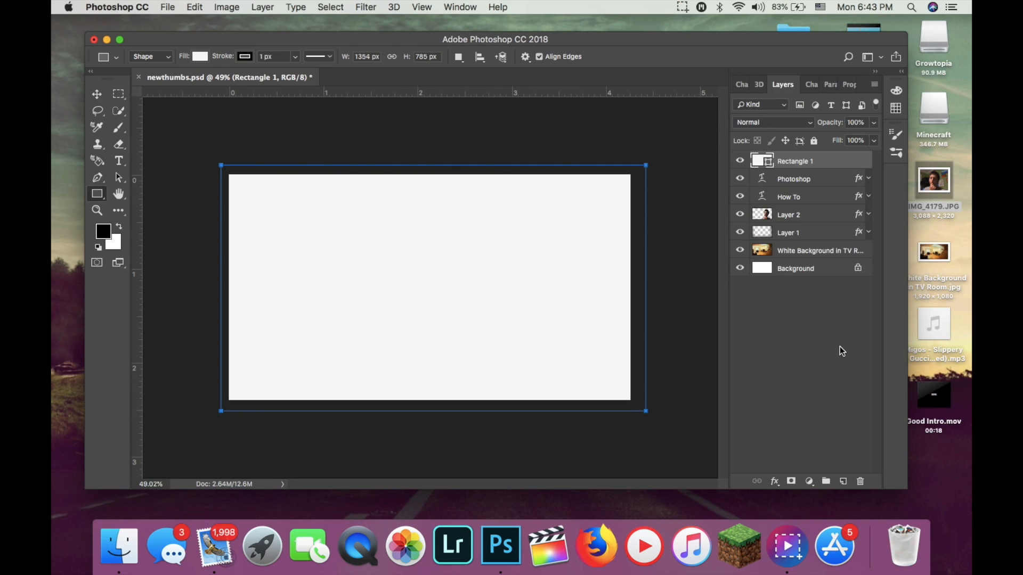
click(843, 481)
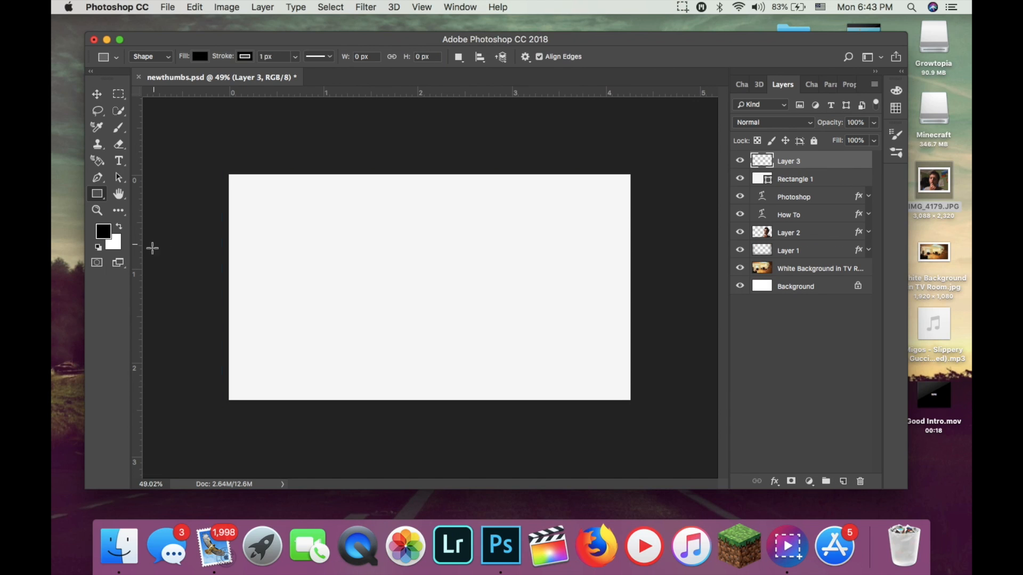
drag(241, 186, 619, 388)
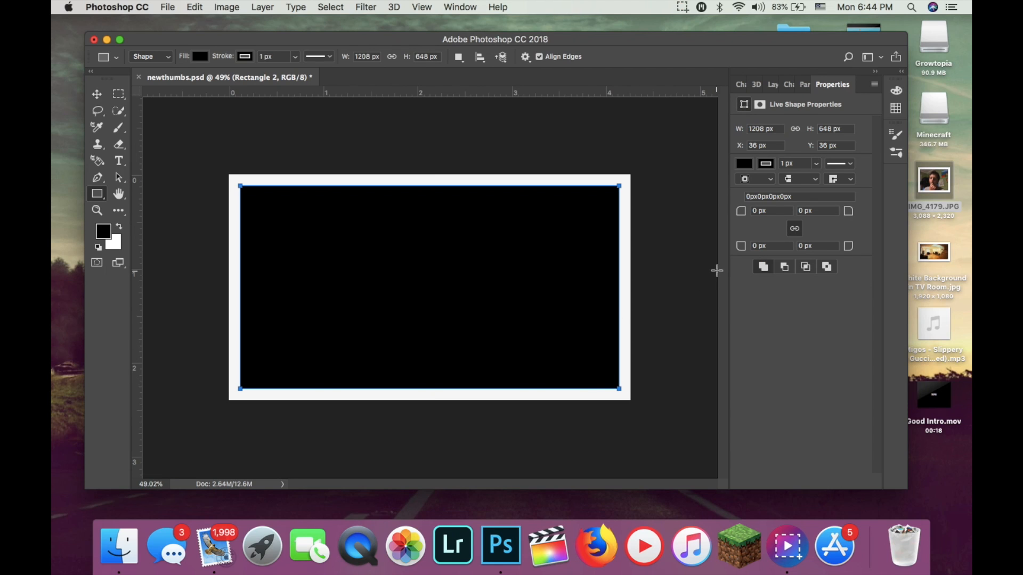
Resize the black rectangle to about 1193 × 631 px, with its upper-left corner at X 43 px, Y 48 px.
click(97, 94)
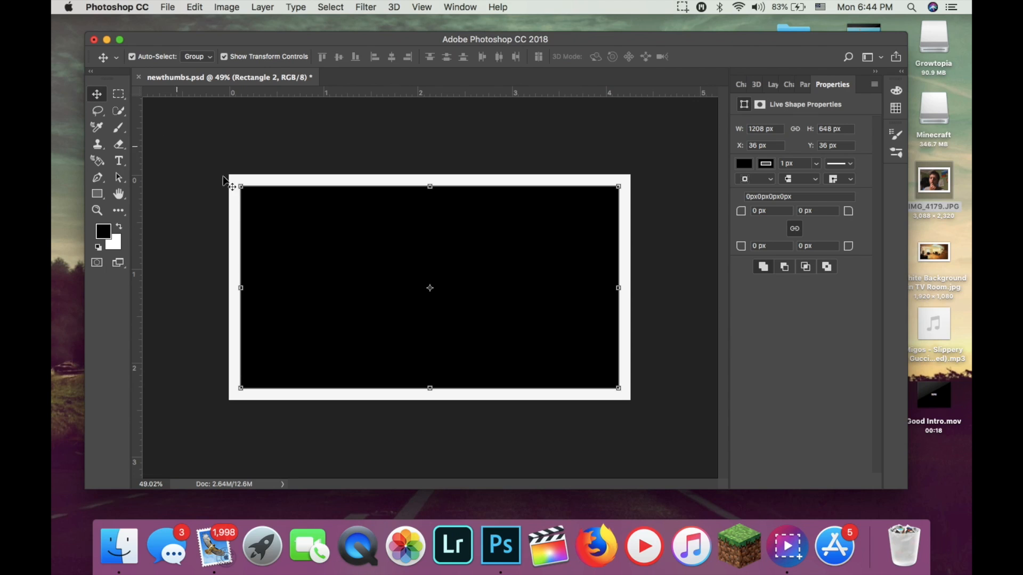
drag(618, 289, 616, 288)
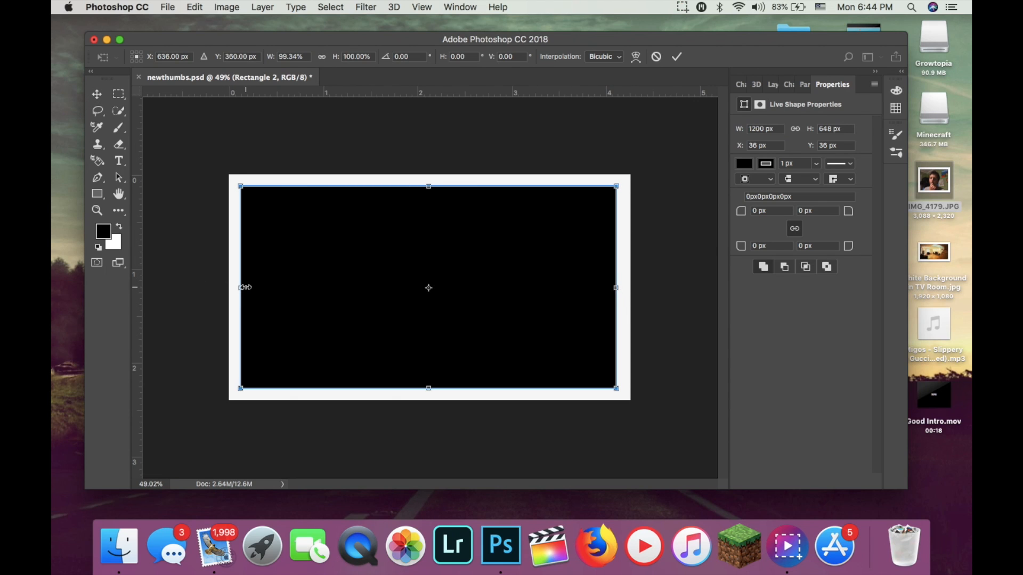
drag(245, 287, 246, 287)
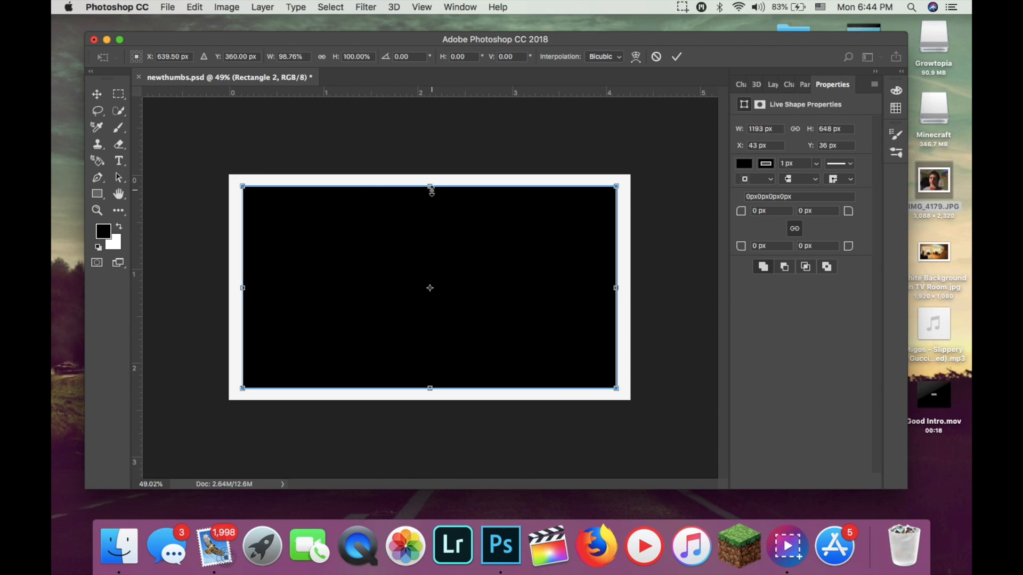
drag(431, 191, 431, 192)
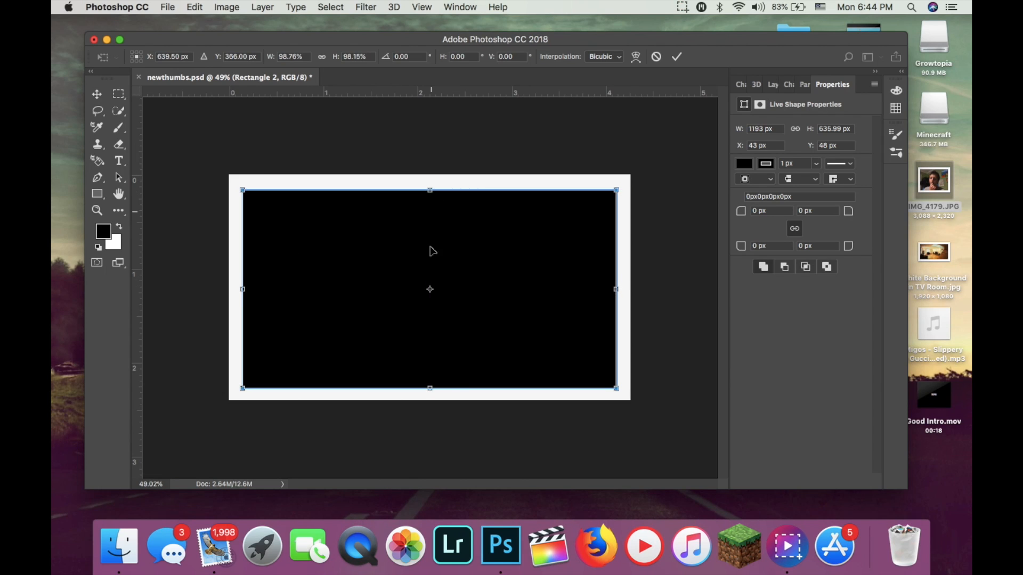
drag(431, 387, 431, 387)
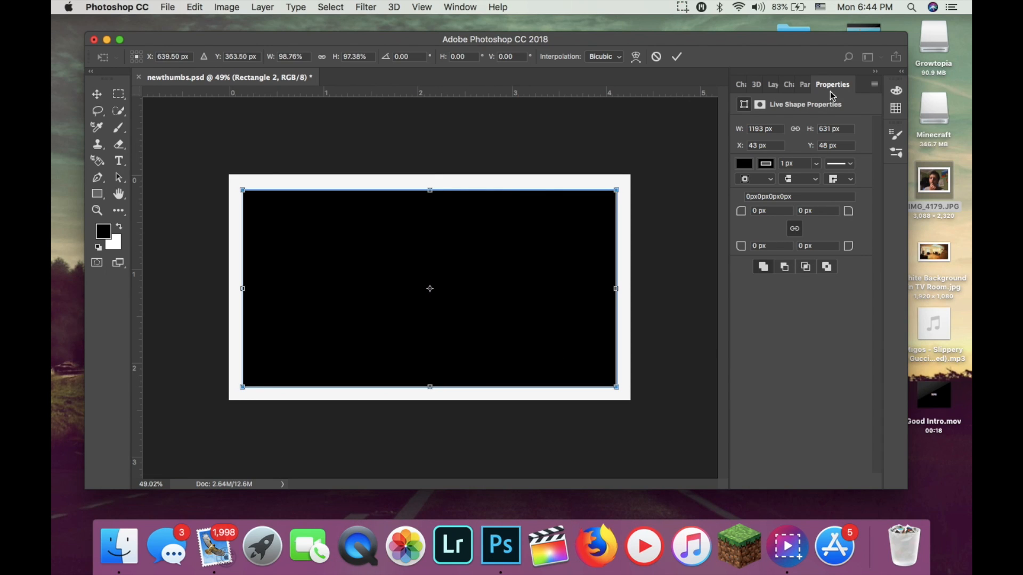
click(677, 56)
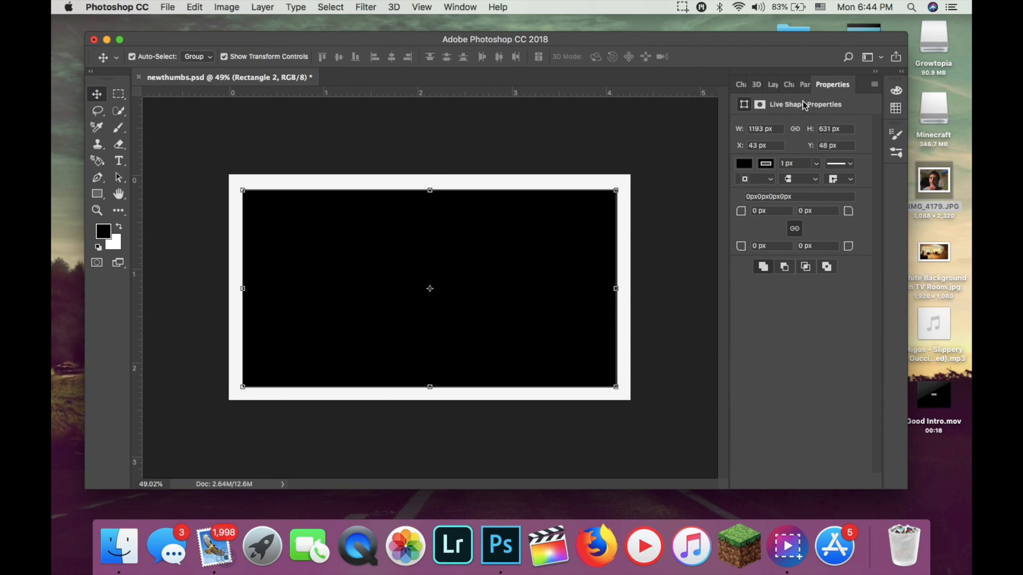
Rasterize the Rectangle 2 and Rectangle 1 shape layers.
click(772, 84)
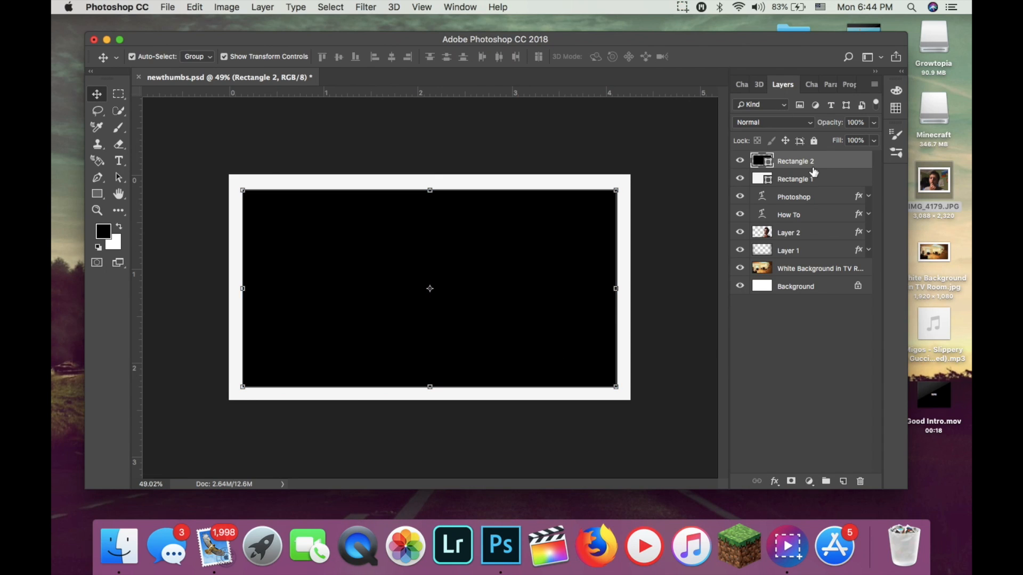
right_click(801, 165)
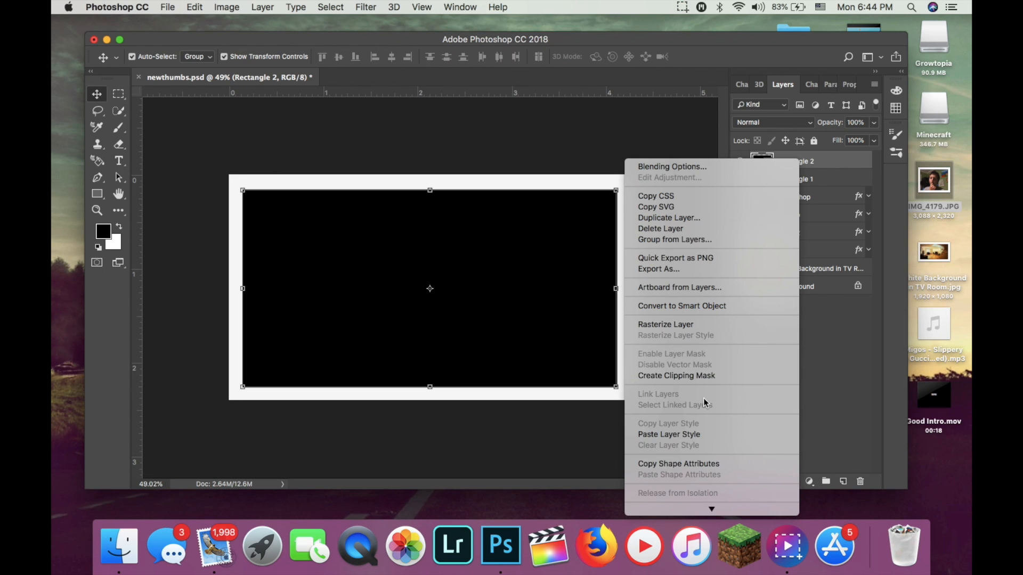
click(689, 325)
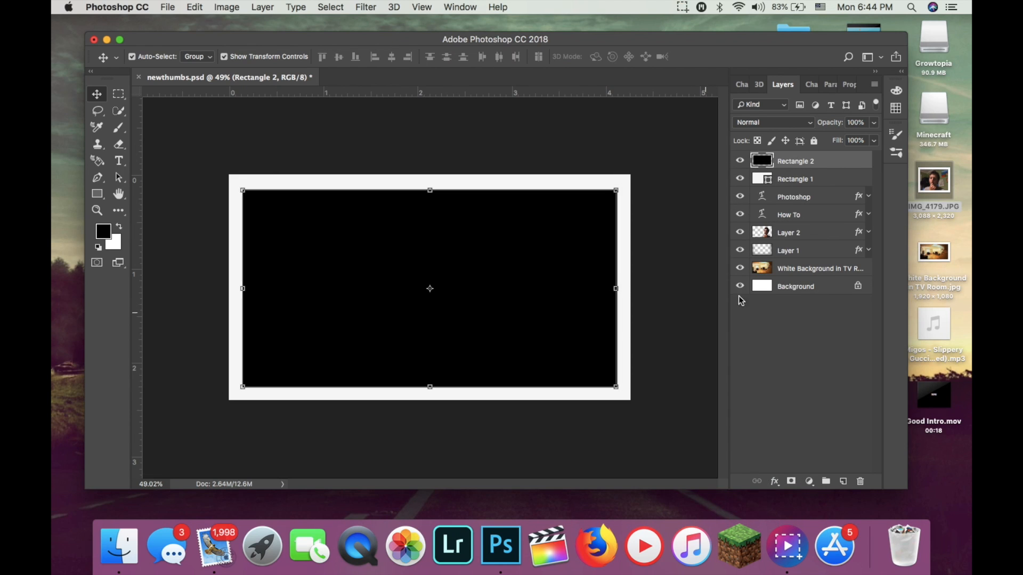
right_click(812, 179)
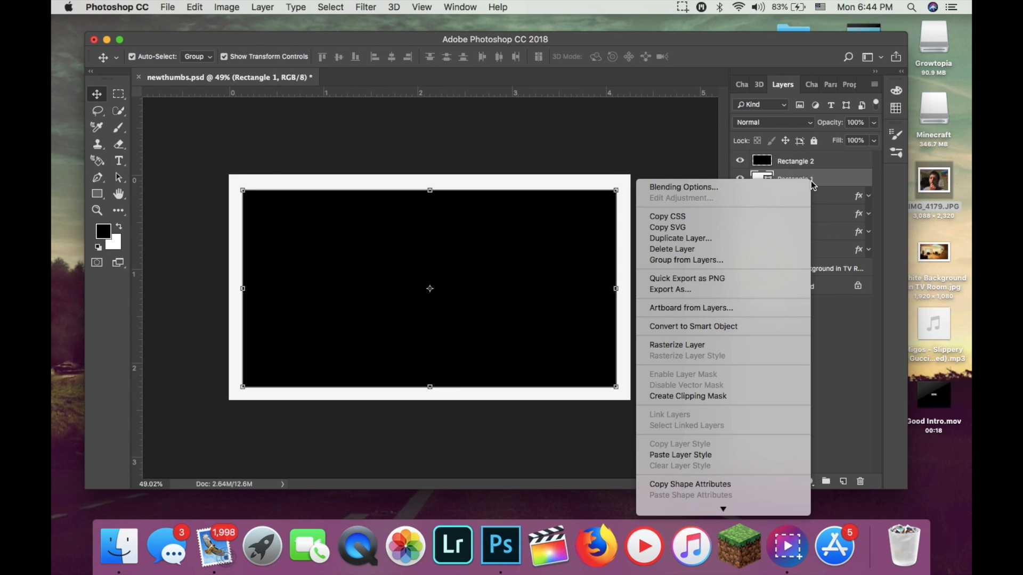
click(705, 347)
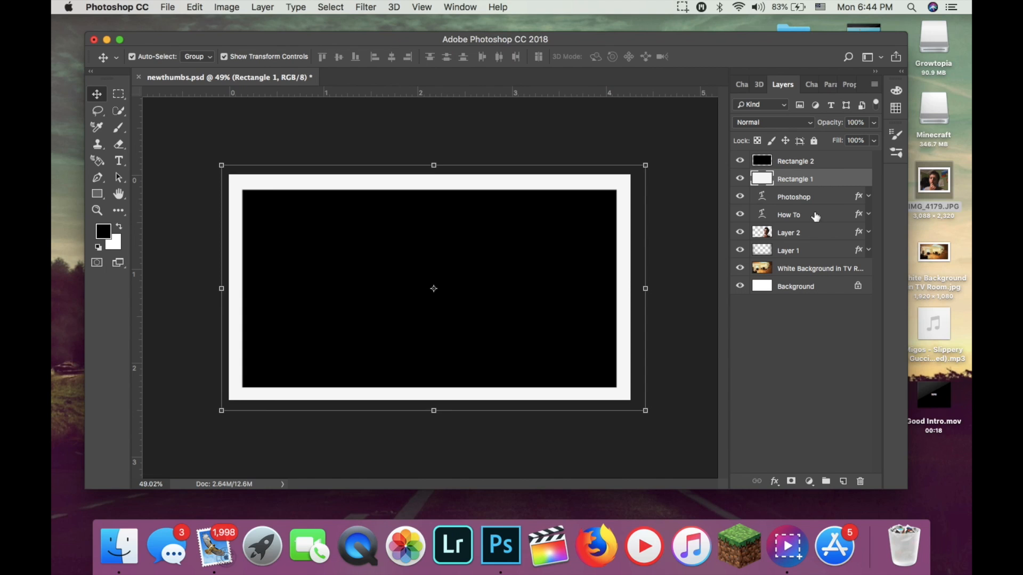
Select both rectangle layers and merge them into a single layer.
click(794, 162)
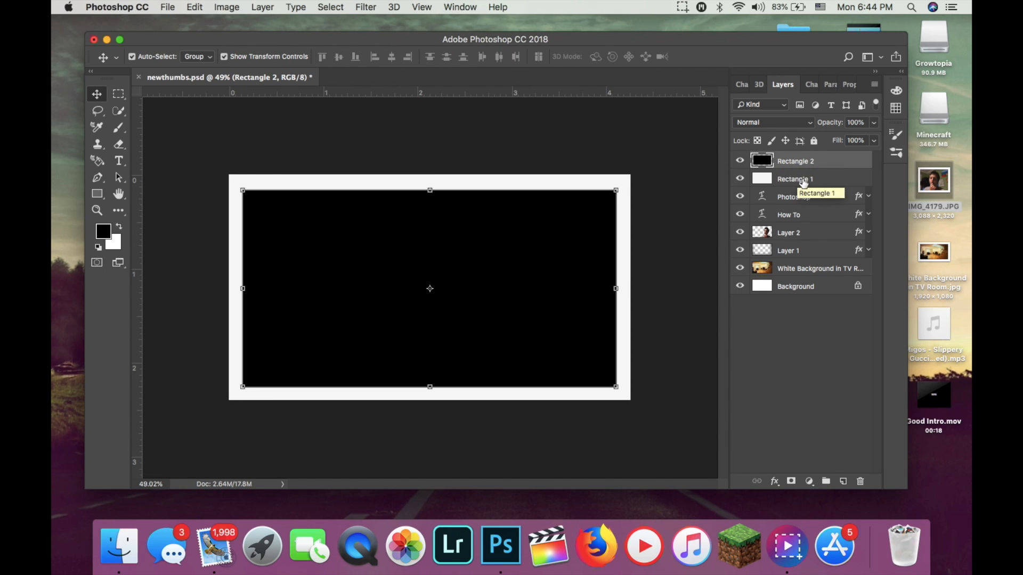
shift+click(828, 184)
right_click(828, 184)
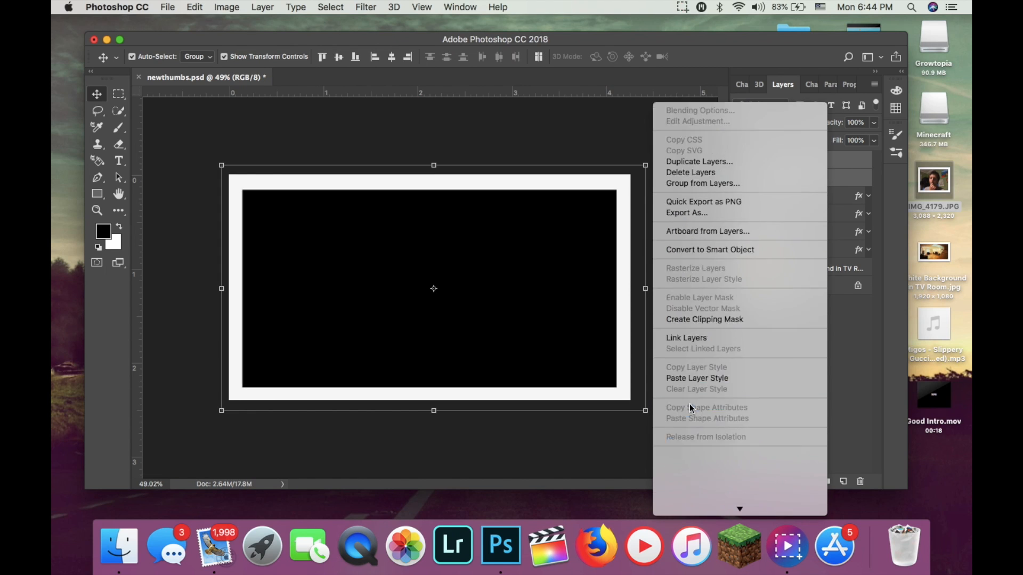
click(708, 341)
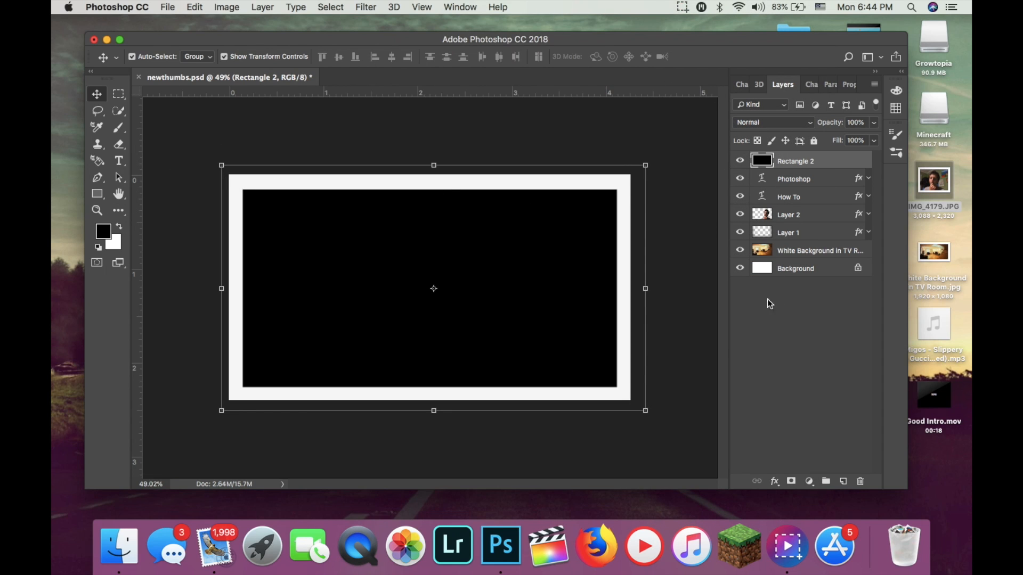
click(794, 285)
Select the black area of the merged rectangle layer with the Magic Wand and delete it, leaving only the white frame.
click(822, 162)
click(118, 114)
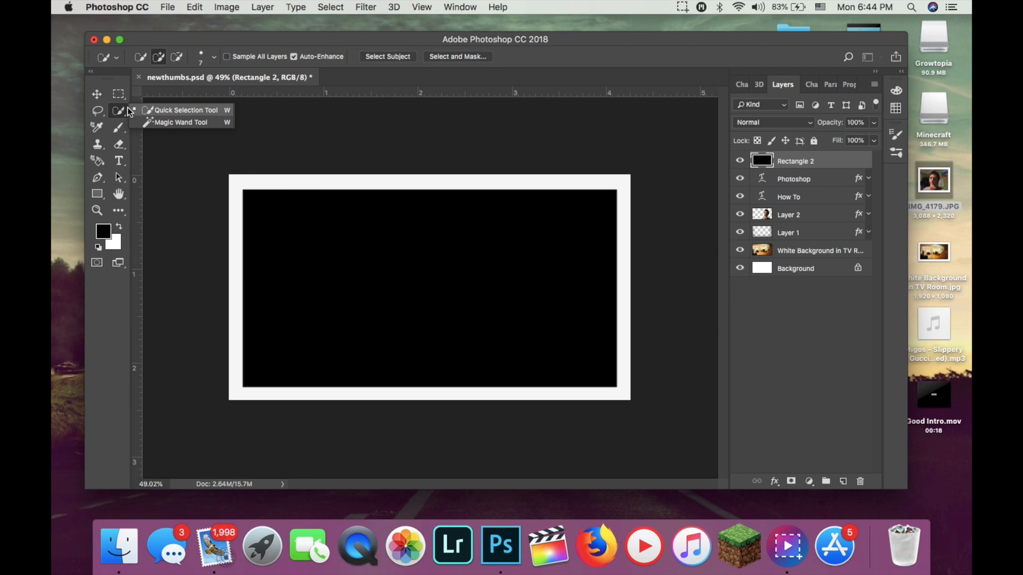
click(175, 123)
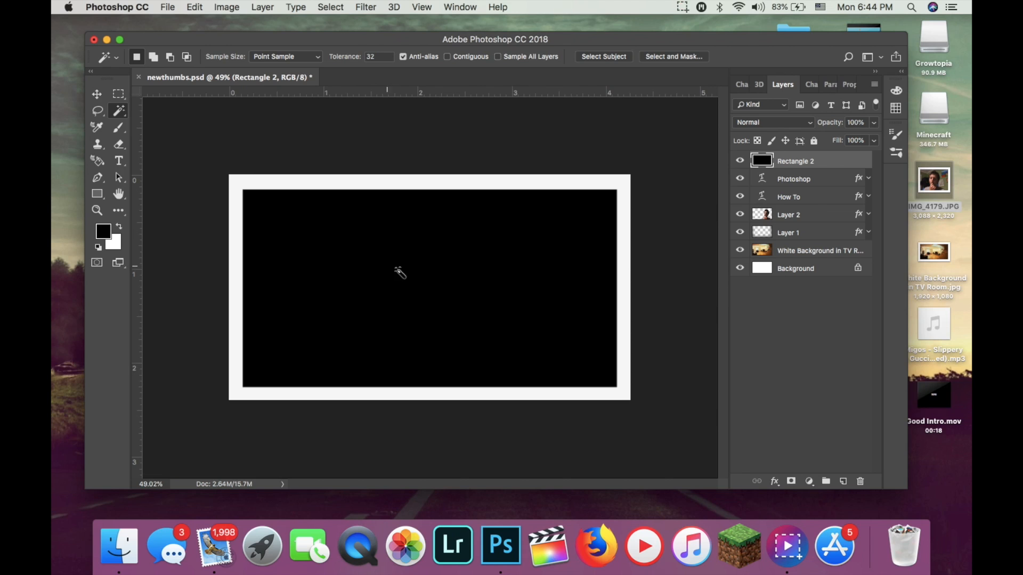
click(409, 274)
key(Delete)
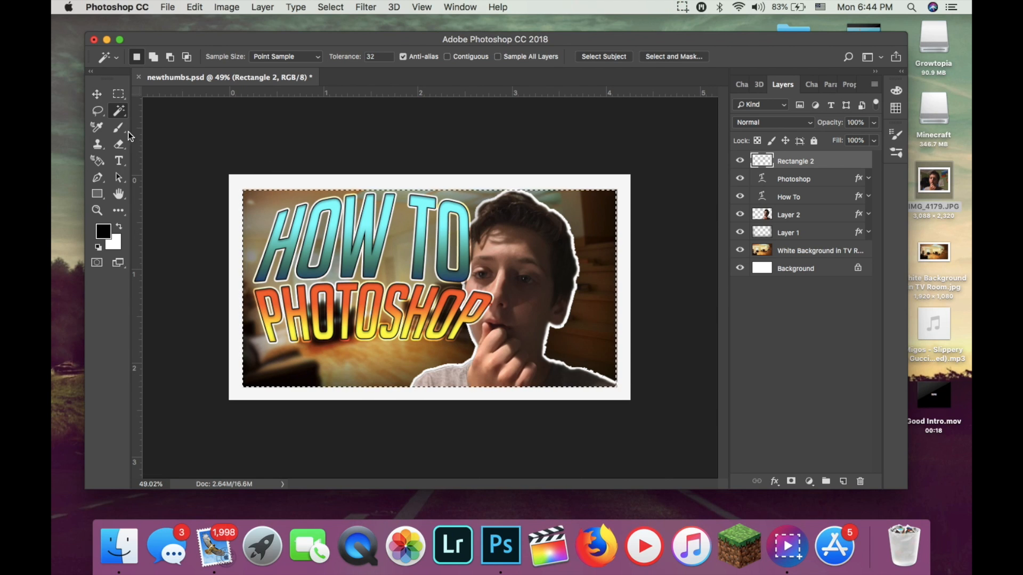
click(97, 94)
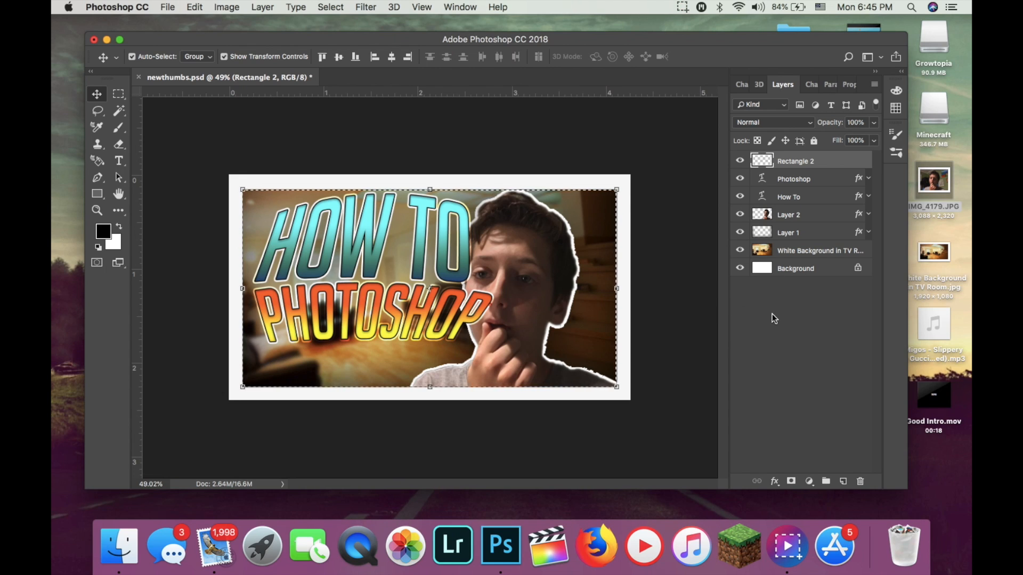
Set the Rectangle 2 frame layer's blend mode to Overlay and add a Drop Shadow in its layer style.
double_click(848, 165)
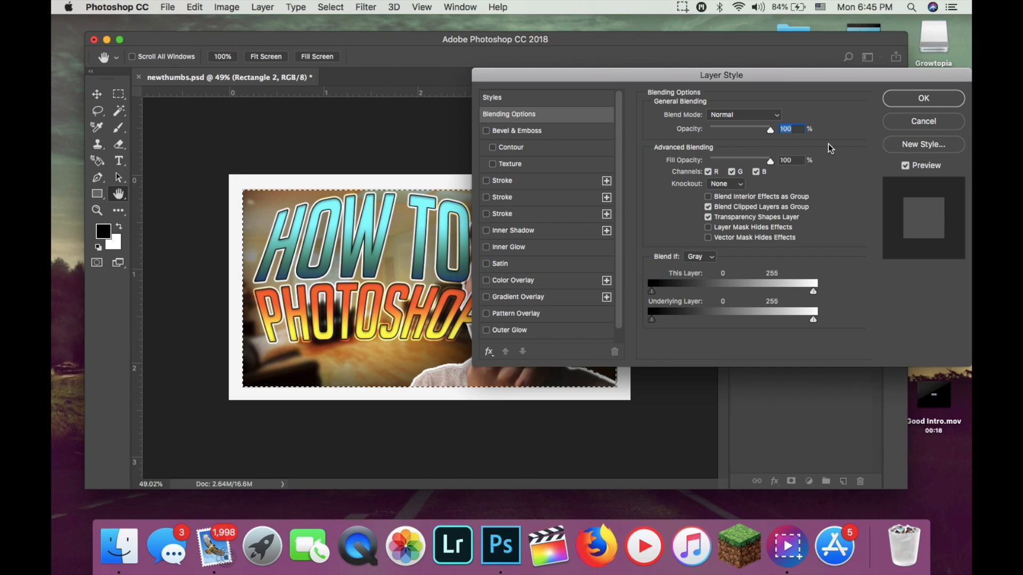
drag(752, 83, 805, 113)
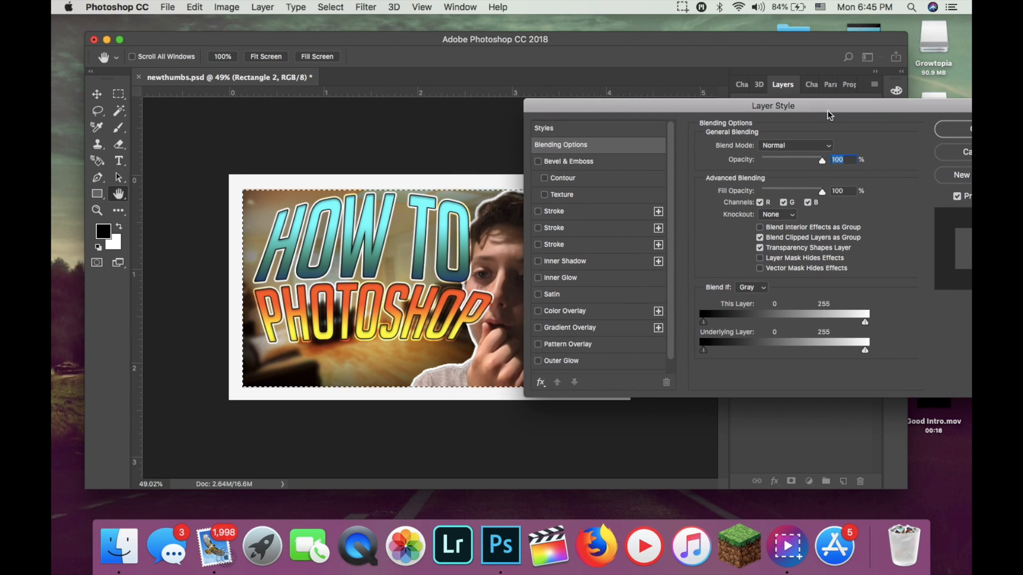
click(783, 147)
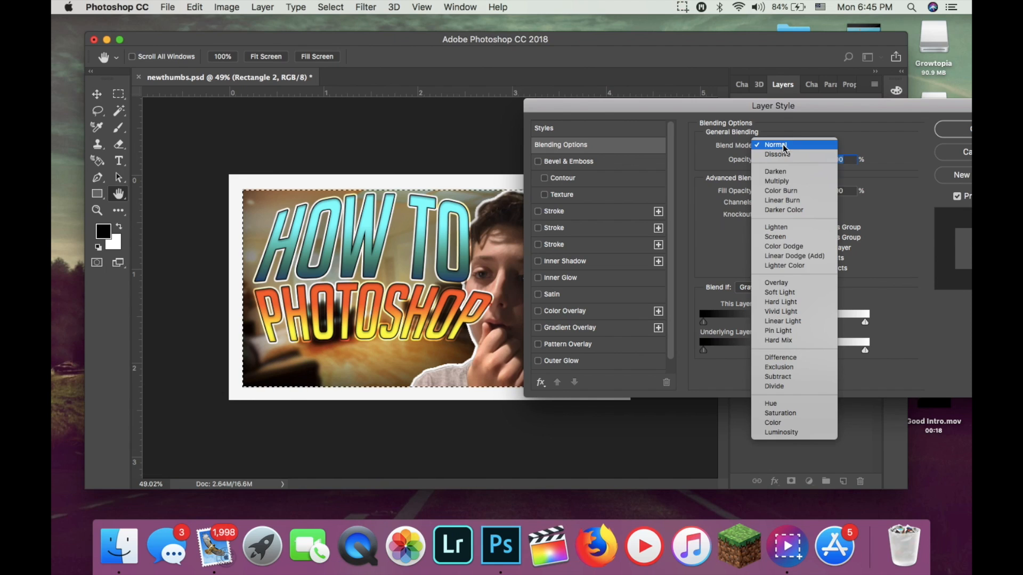
click(807, 276)
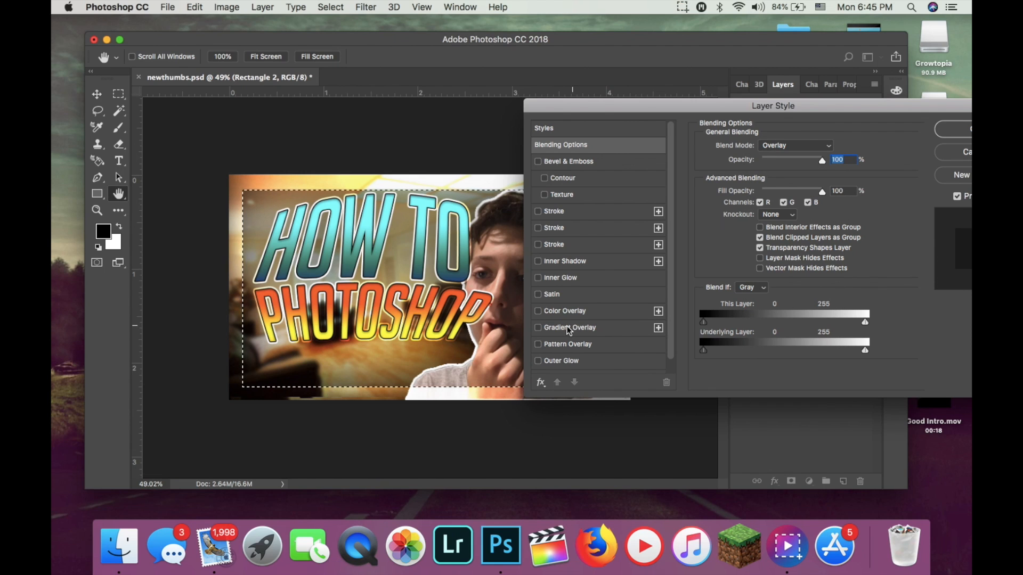
scroll(569, 330, down, 1)
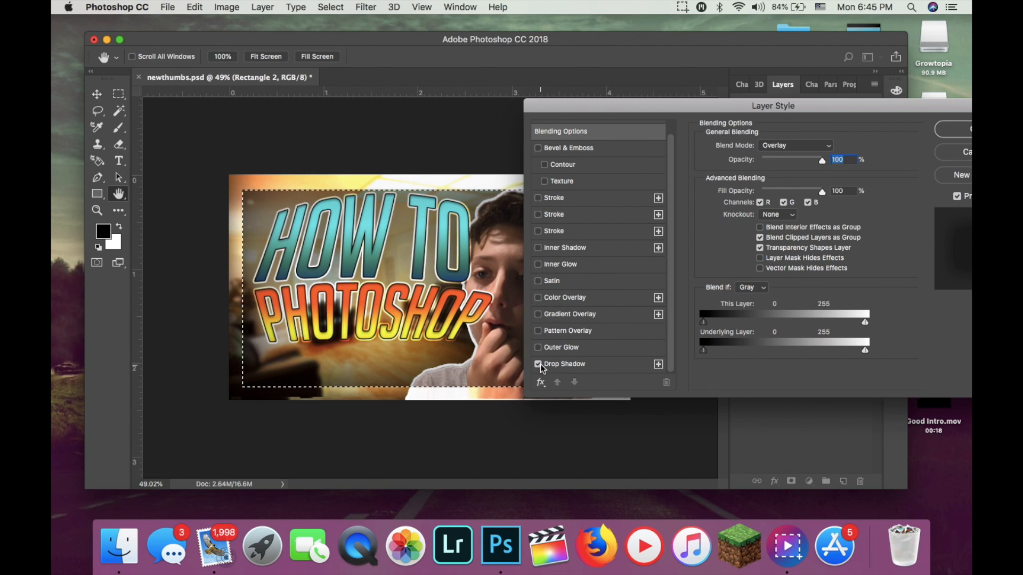
drag(726, 109, 565, 112)
click(806, 153)
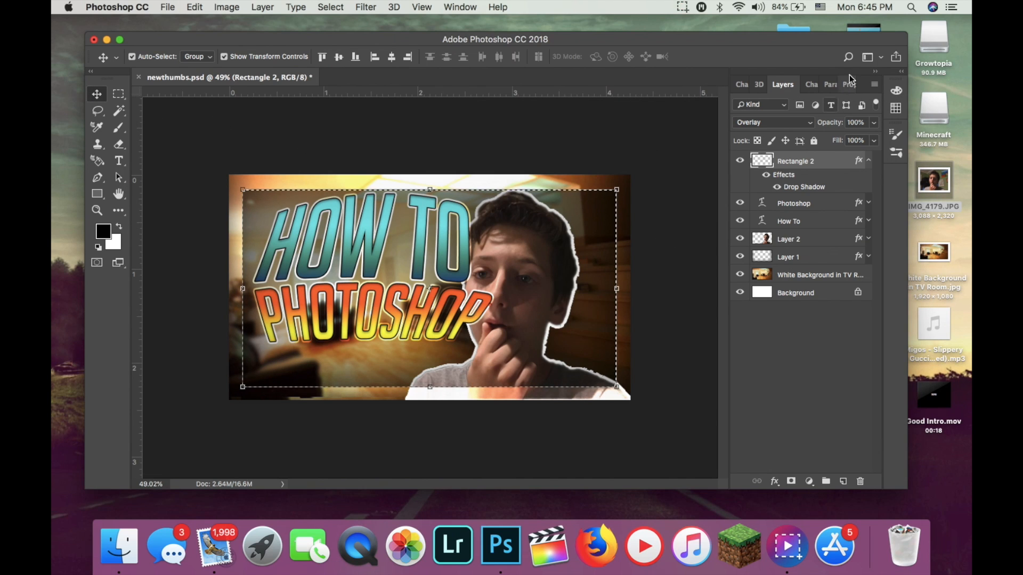
click(891, 91)
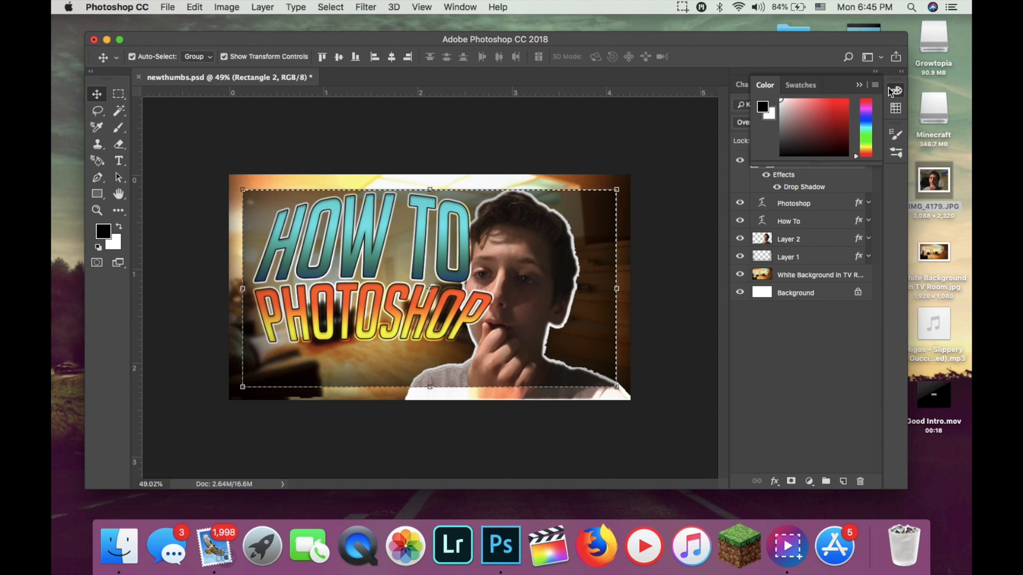
click(889, 92)
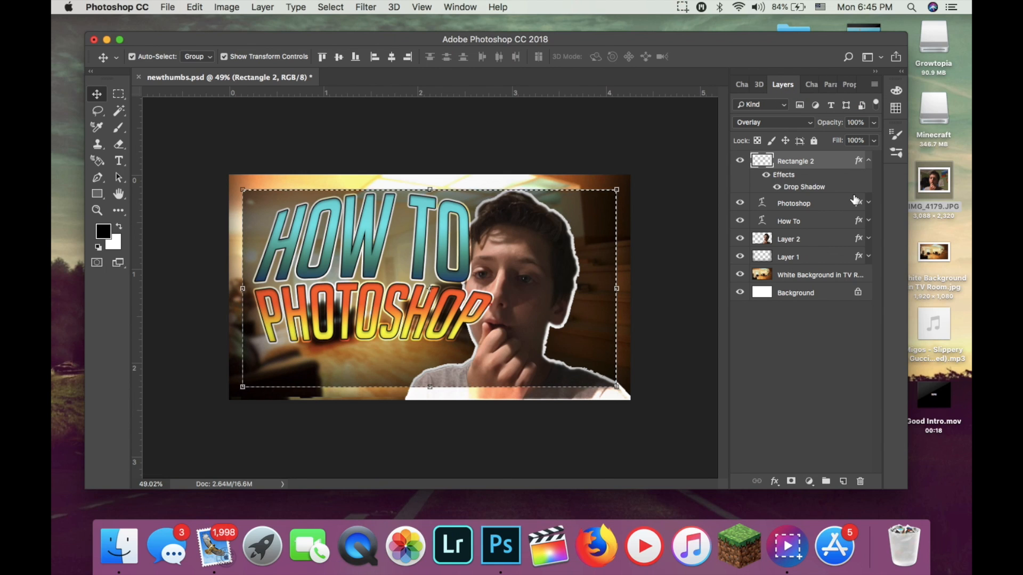
Create a new layer directly above the Photoshop title layer and collapse Rectangle 2's effects list.
click(814, 199)
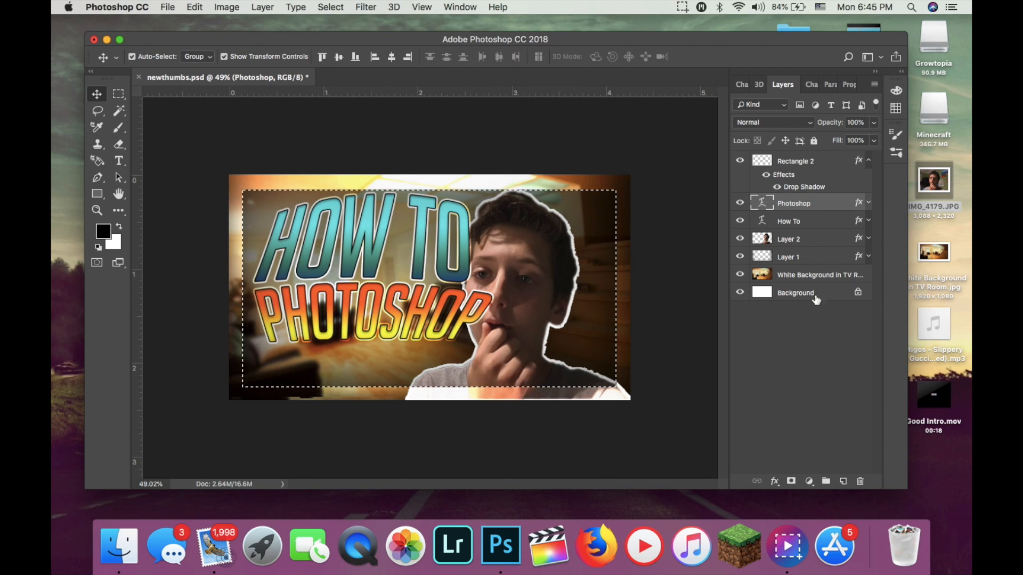
click(850, 482)
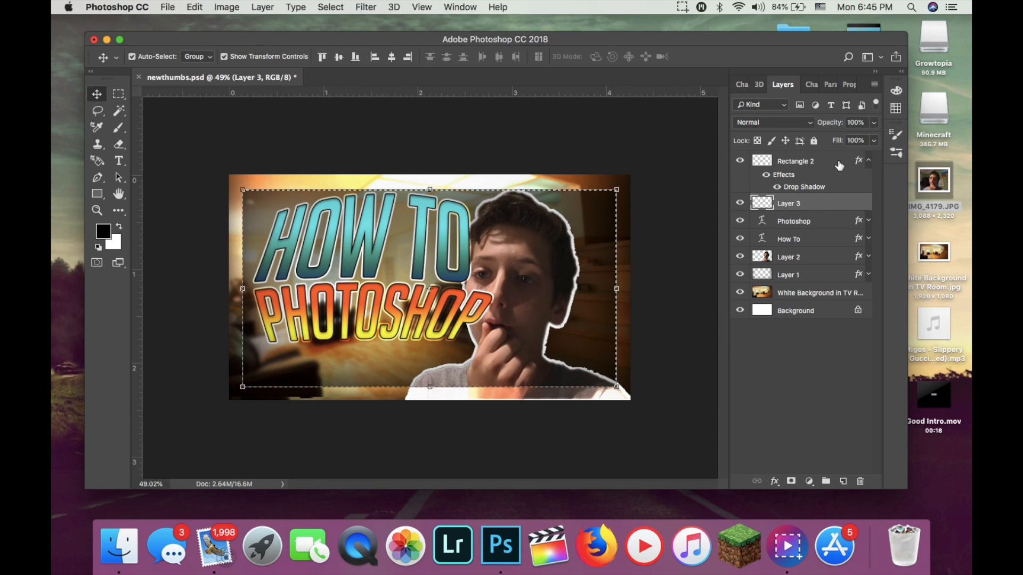
click(869, 161)
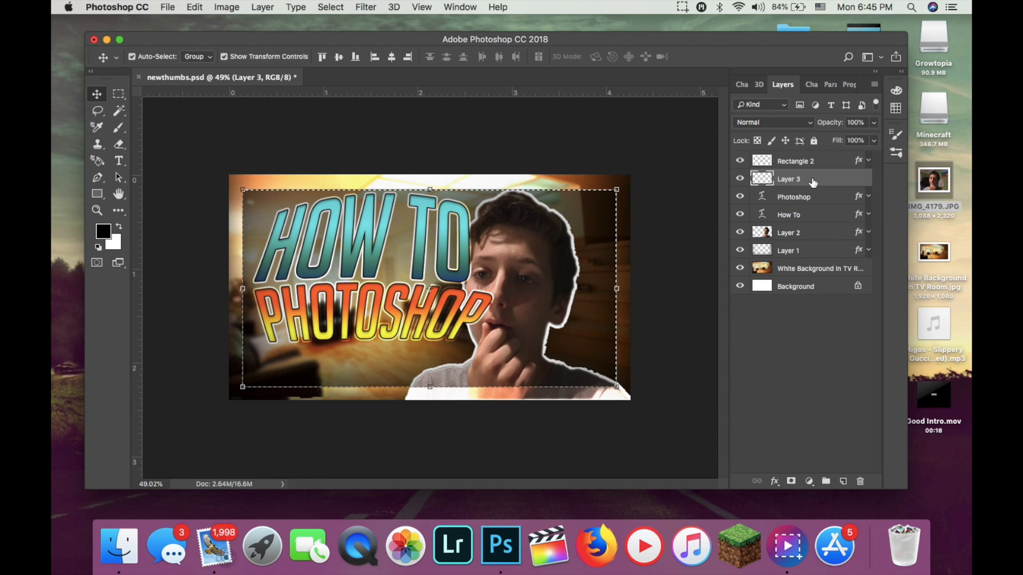
Give Layer 3 a white Color Overlay at 100% opacity and paint a soft glow near the canvas's upper edge with the 600 px brush.
click(122, 128)
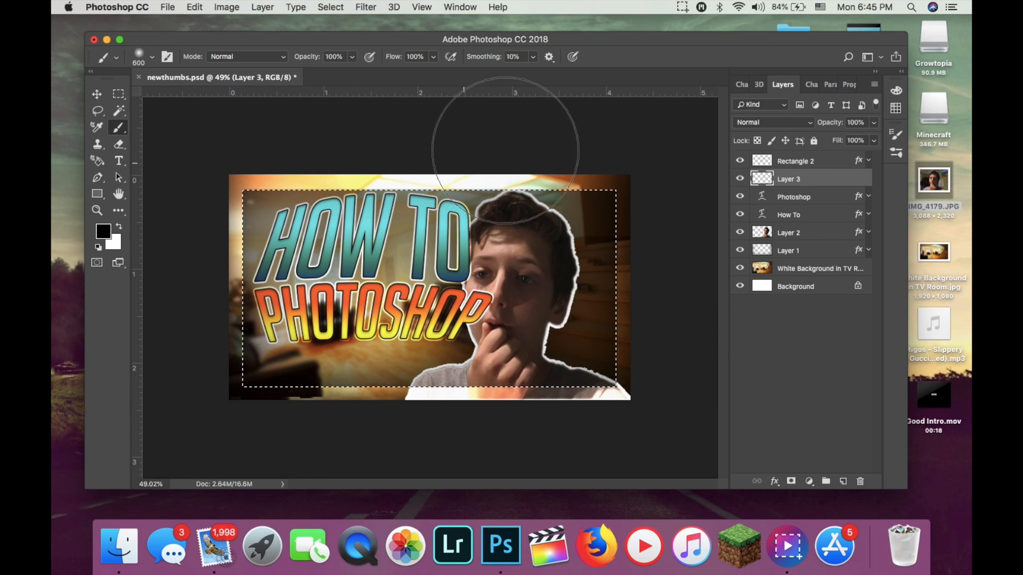
double_click(841, 180)
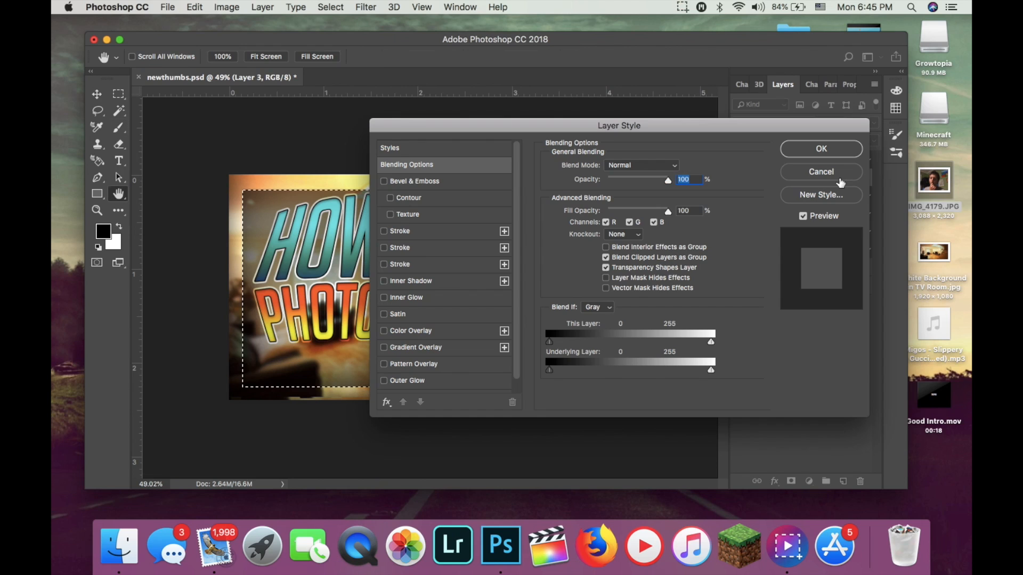
click(392, 334)
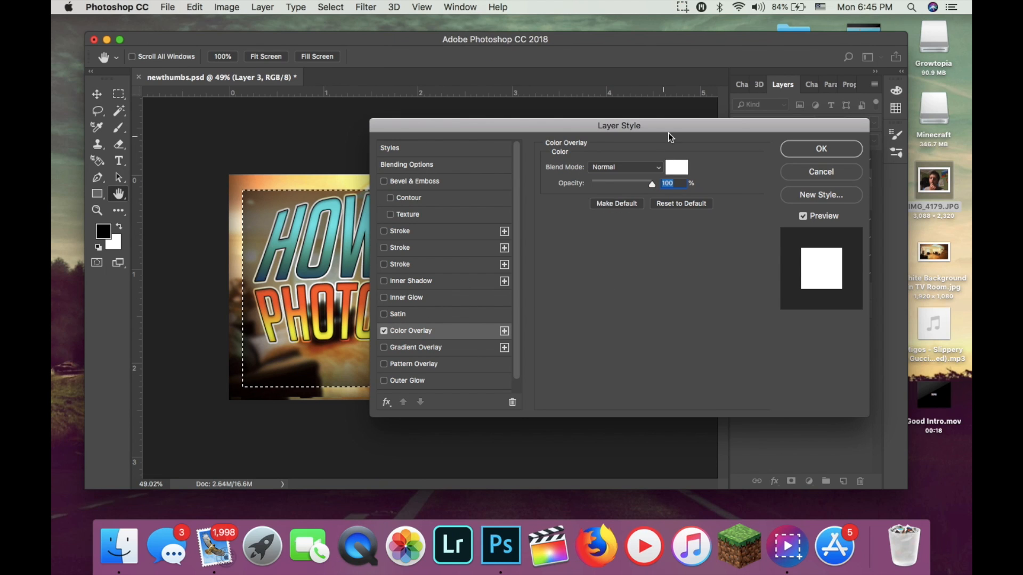
click(807, 150)
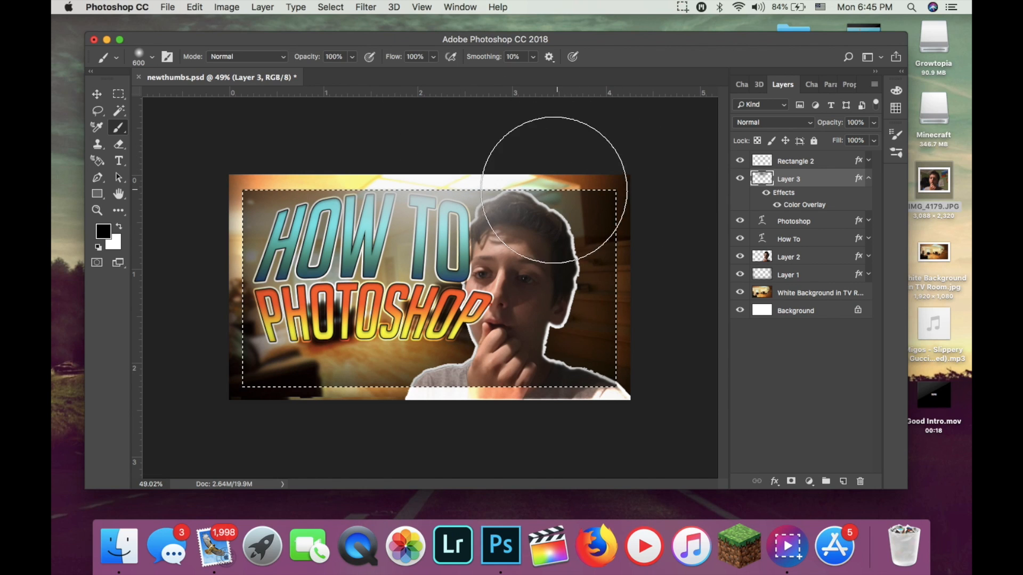
Reorder Layer 3 so it sits between the Photoshop and How To title layers.
drag(787, 181, 810, 250)
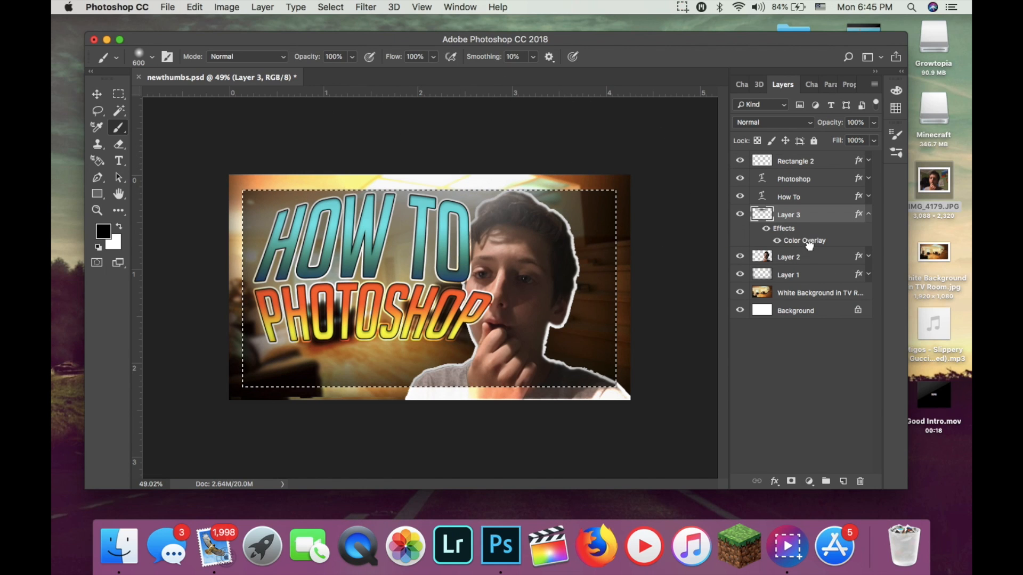
drag(812, 222, 811, 192)
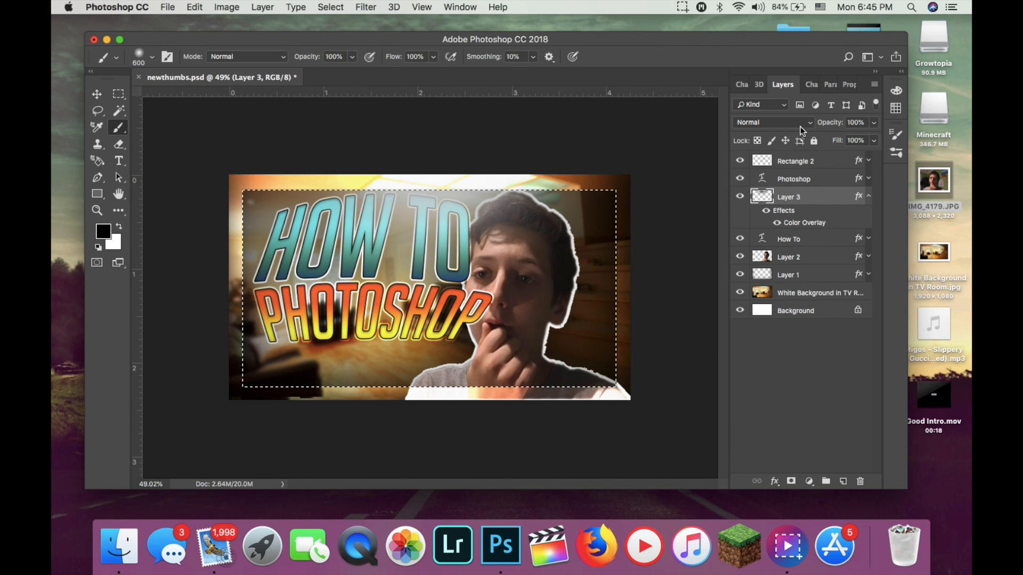
Try to reposition the white glow on Layer 3 by moving it over the picture.
click(96, 96)
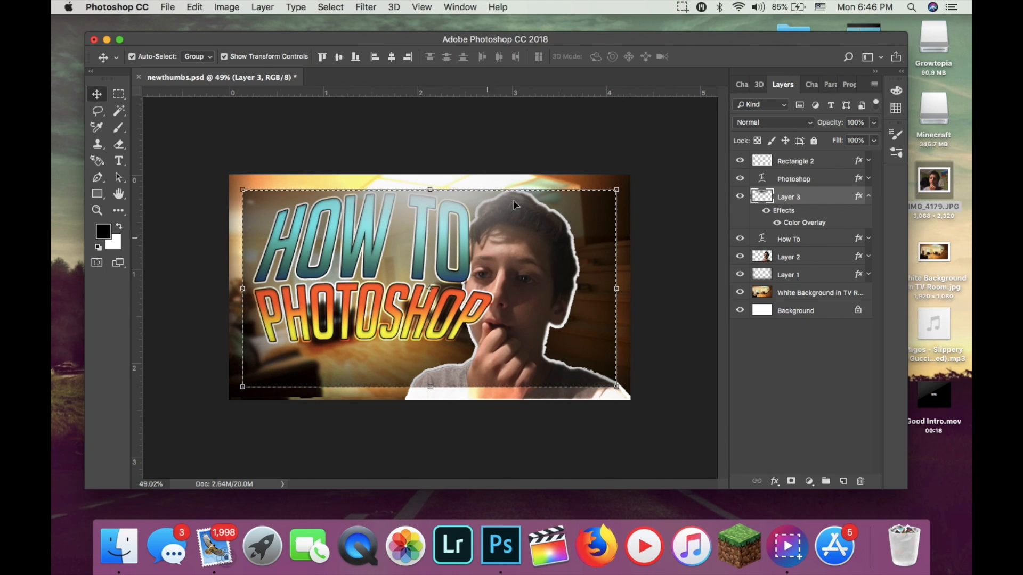
drag(602, 414, 601, 411)
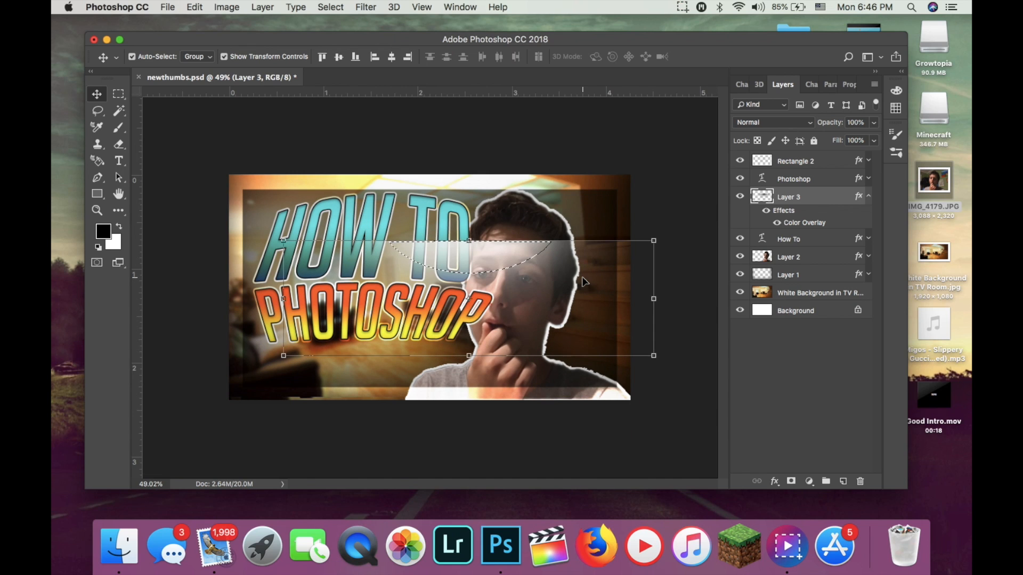
drag(585, 281, 576, 222)
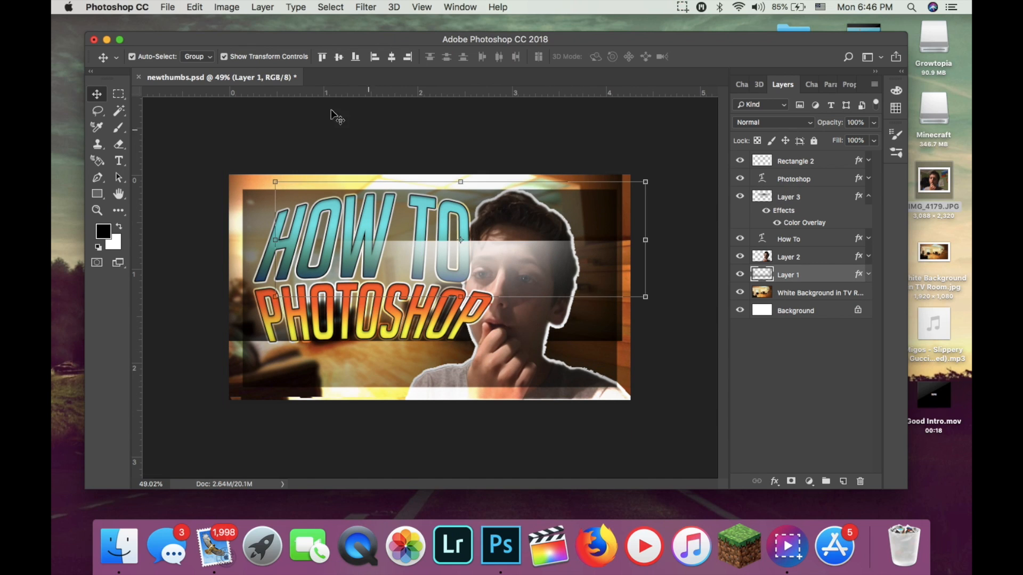
Undo the last two moves so Layer 1 and the frame border return to their earlier positions.
click(205, 8)
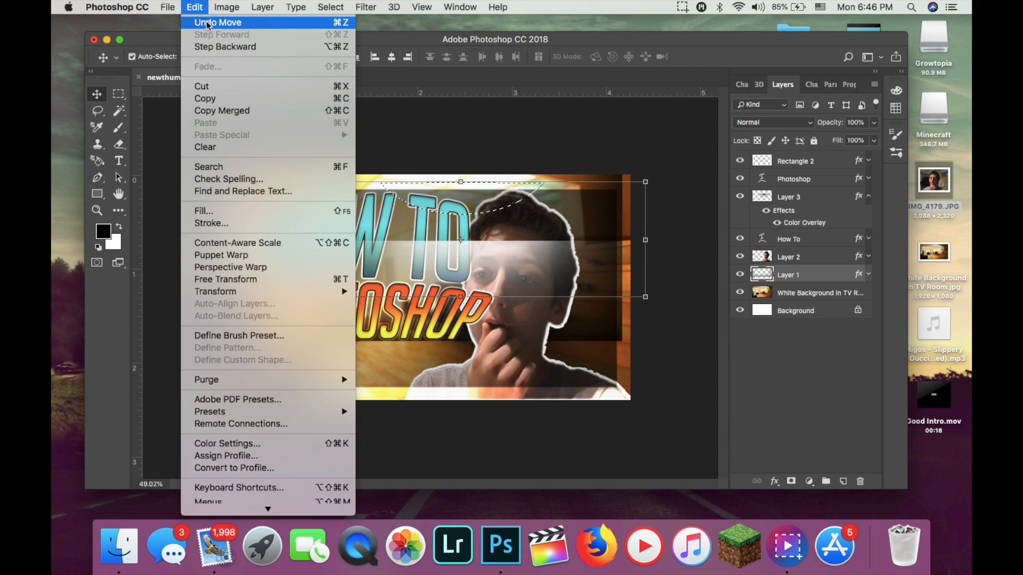
click(212, 22)
click(194, 7)
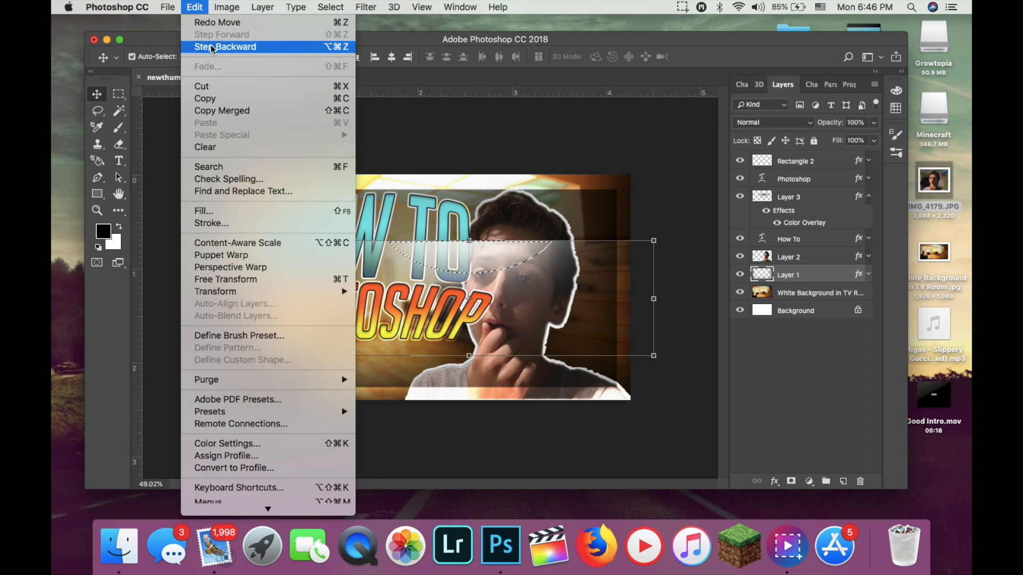
click(212, 46)
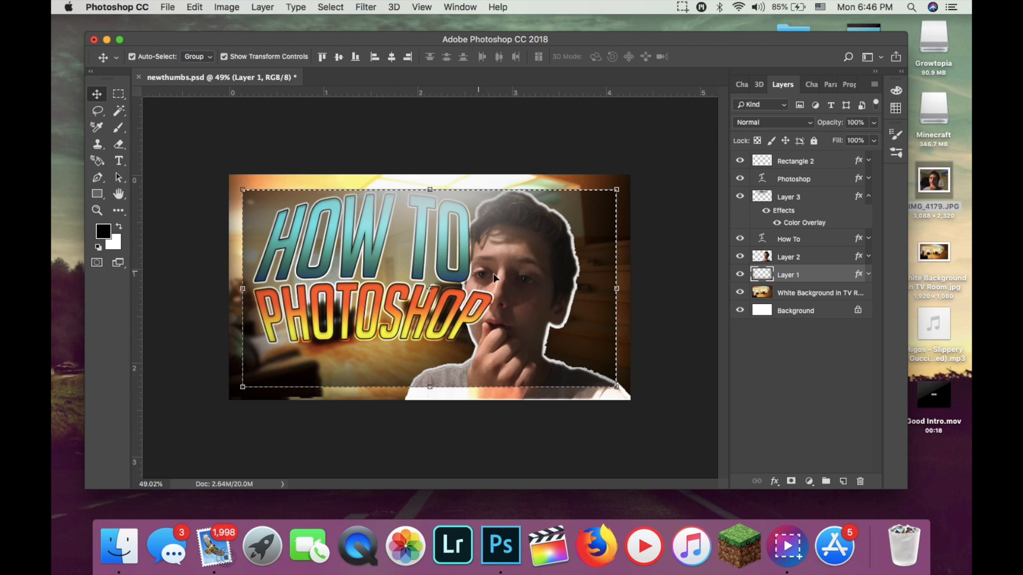
Try to lower the How To title slightly towards the Photoshop title.
click(823, 319)
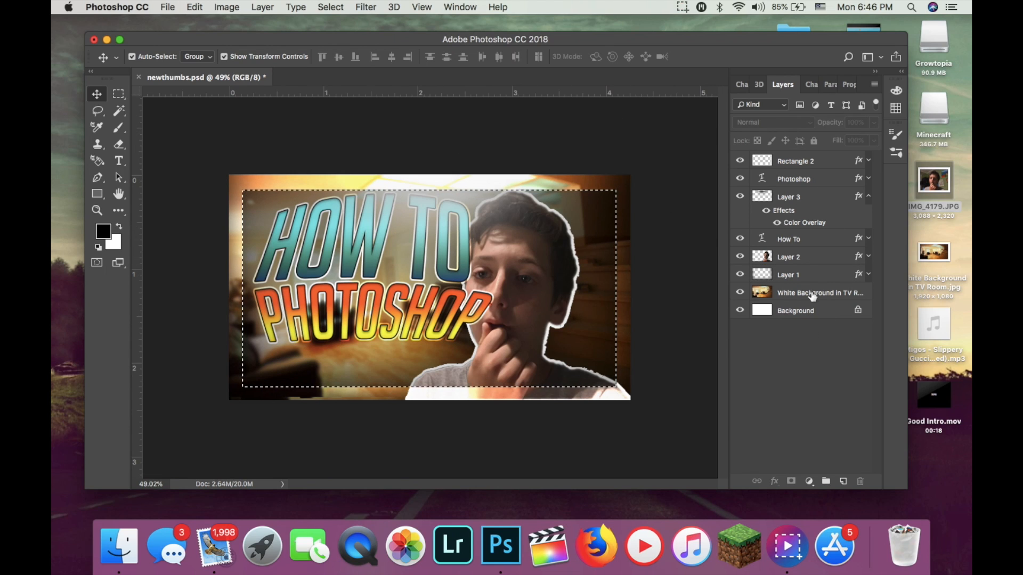
click(796, 241)
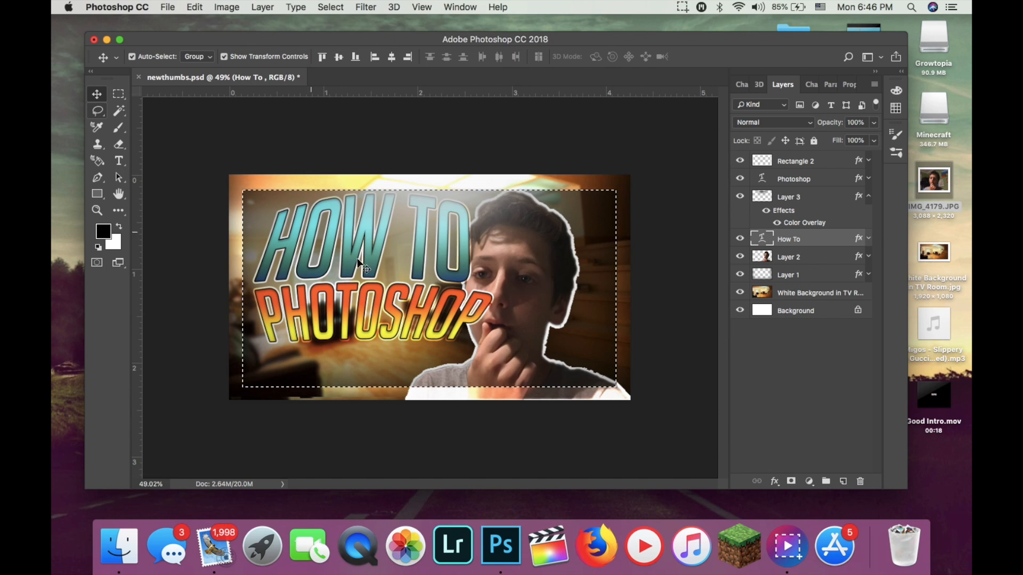
drag(399, 260, 401, 278)
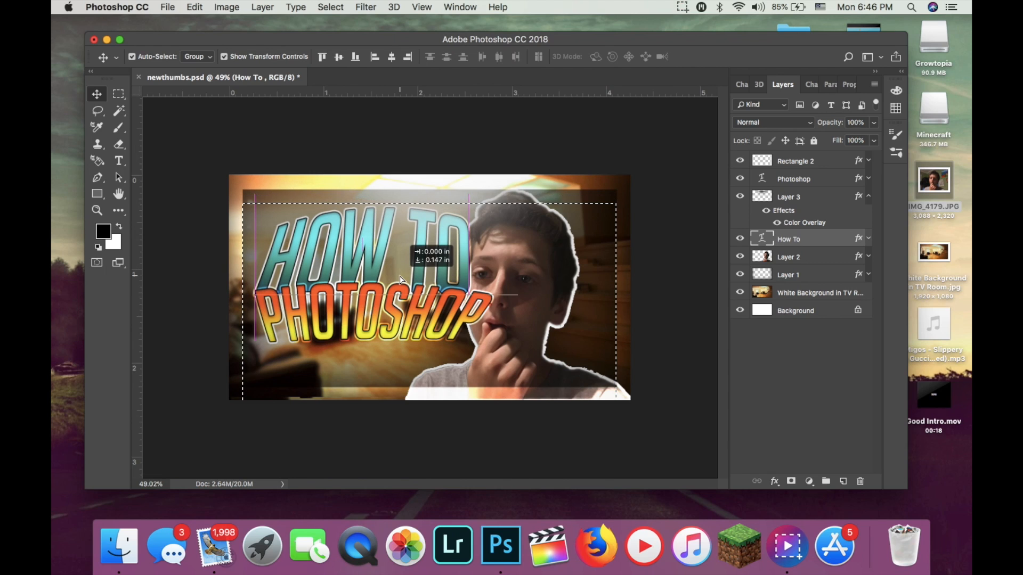
key(Down)
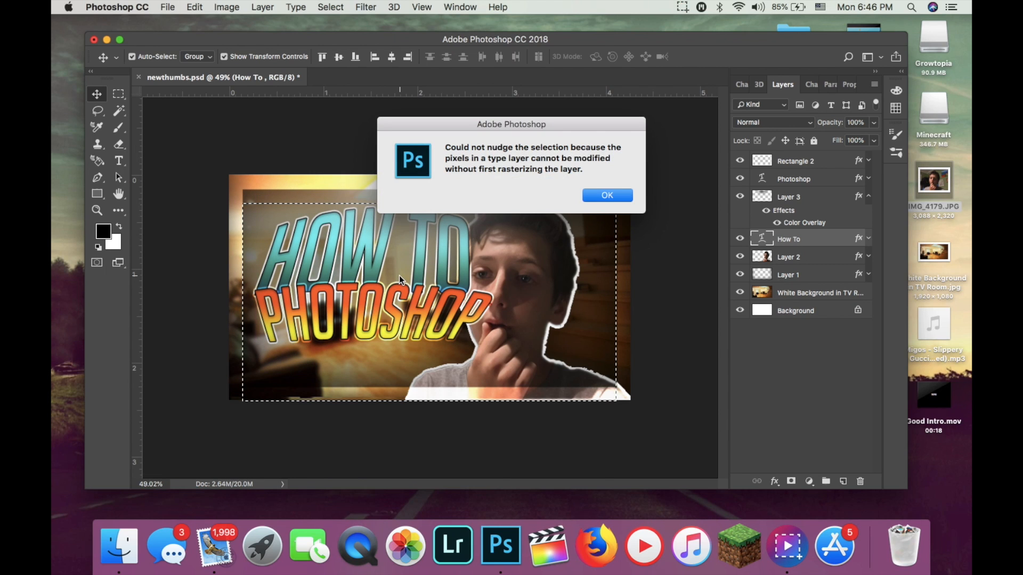
click(606, 195)
drag(417, 340, 417, 350)
click(194, 7)
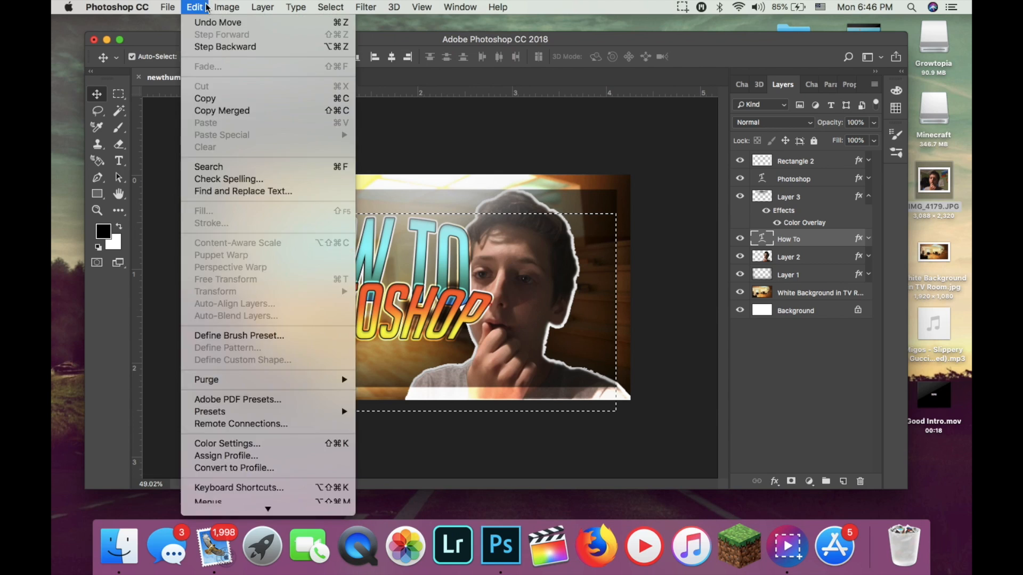
click(696, 274)
key(super+z)
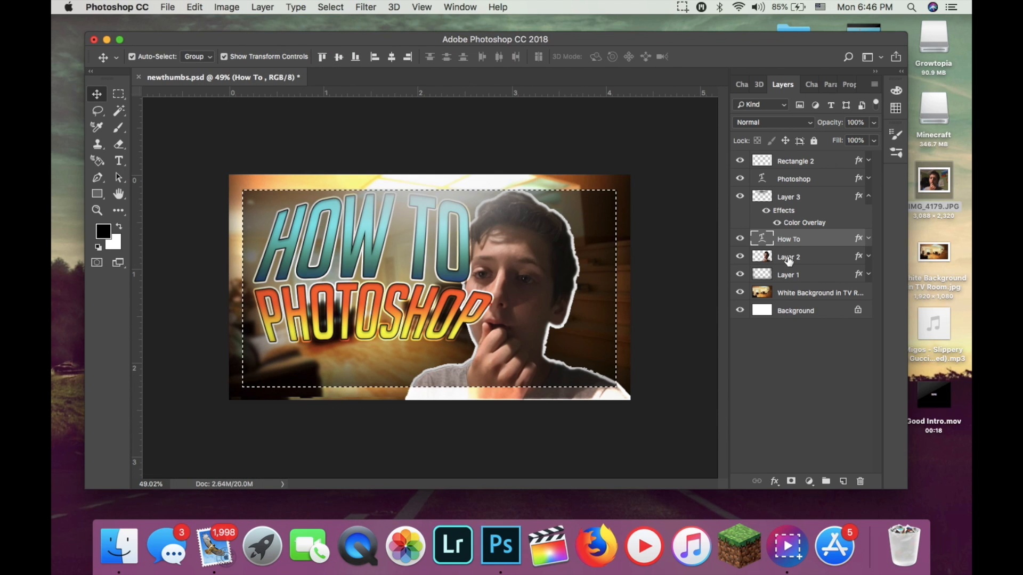
Move the Photoshop title lower, leaving a gap beneath the How To title.
click(806, 184)
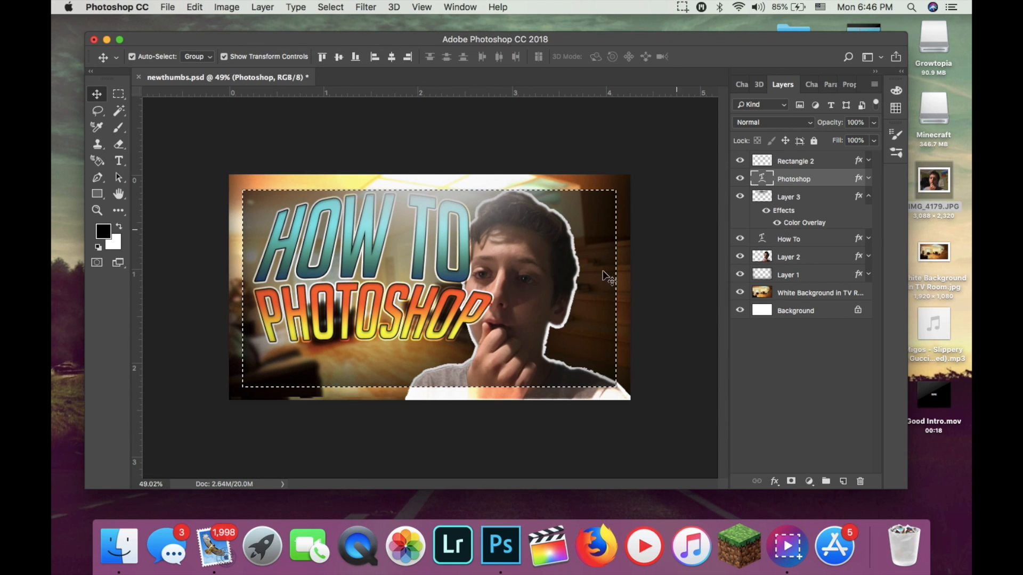
drag(418, 334, 412, 346)
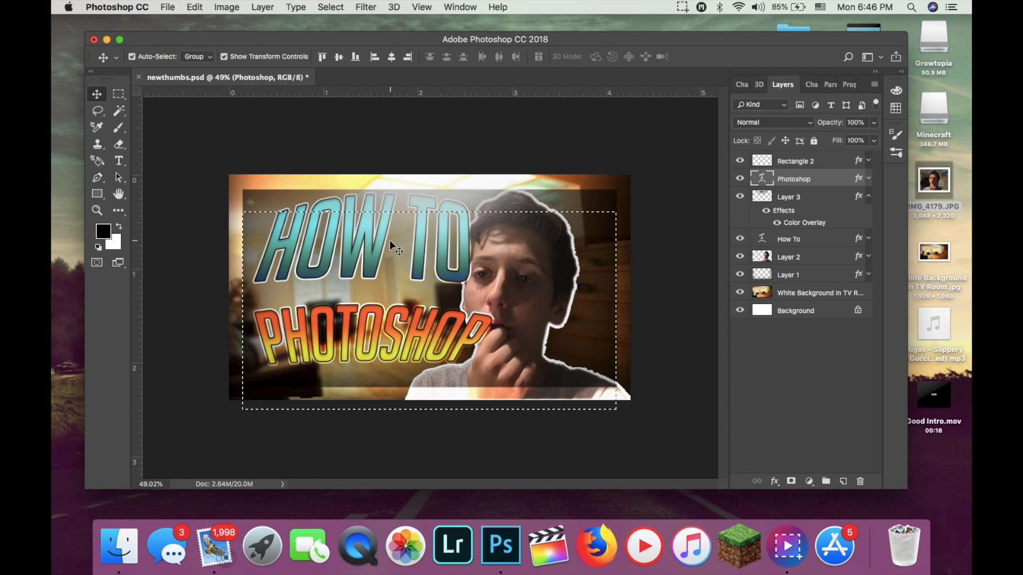
key(Down)
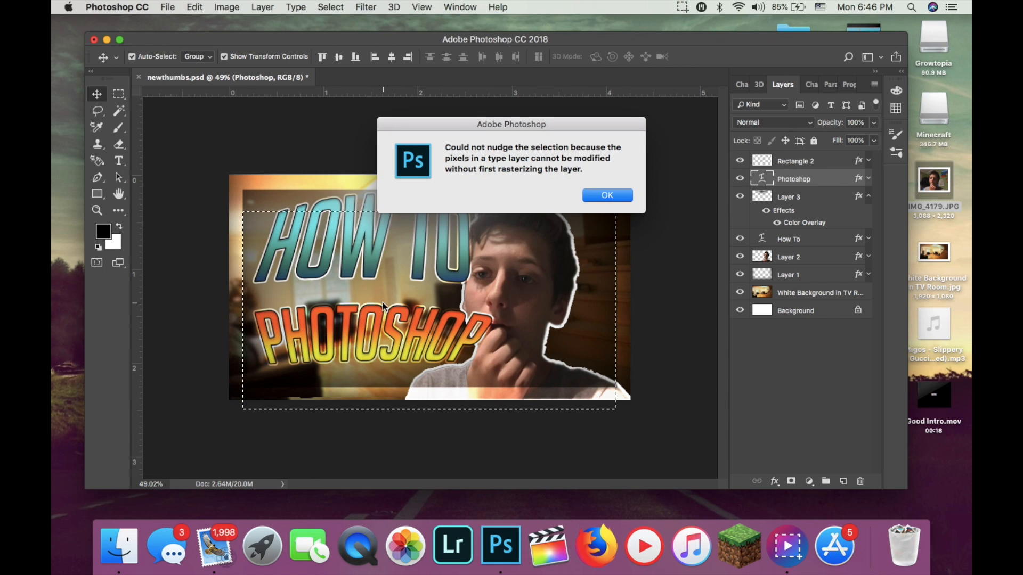
click(594, 188)
key(Down)
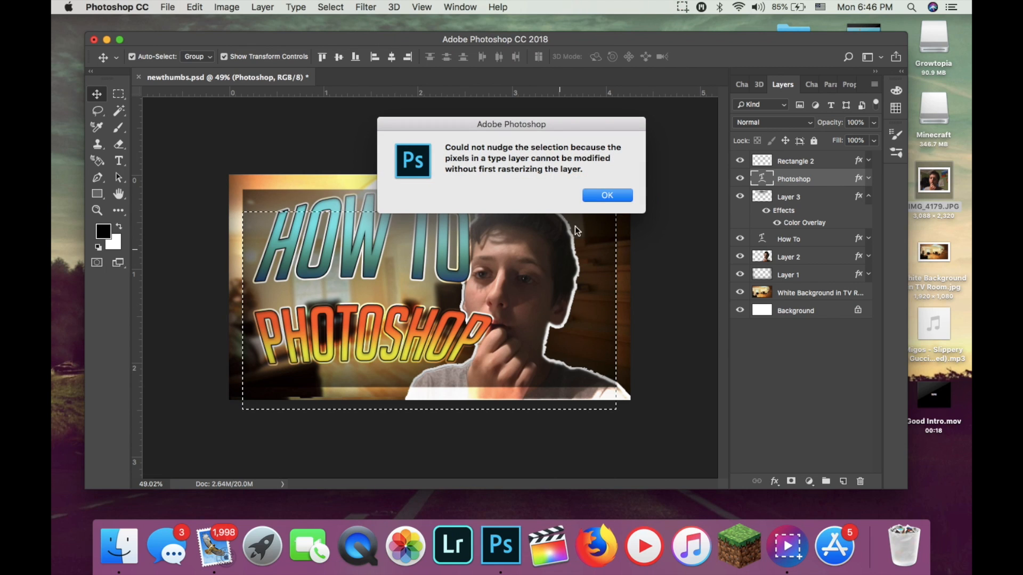
click(604, 196)
right_click(801, 180)
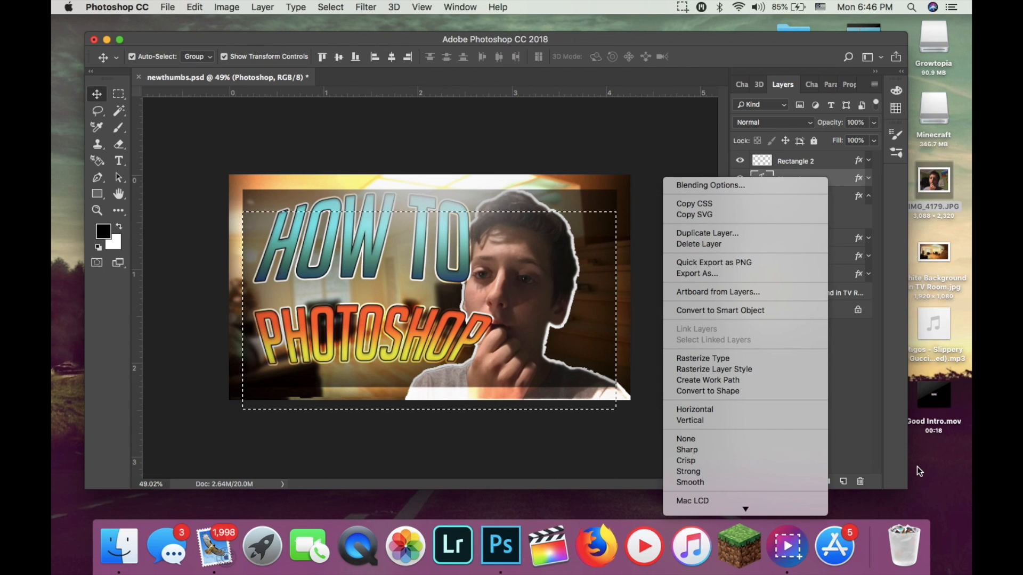
scroll(724, 408, down, 5)
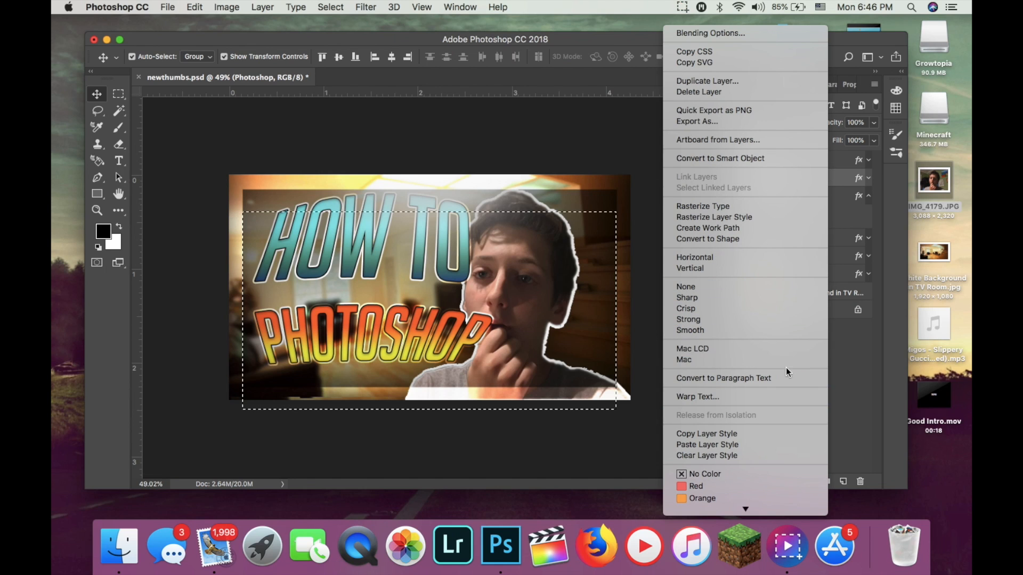
click(916, 369)
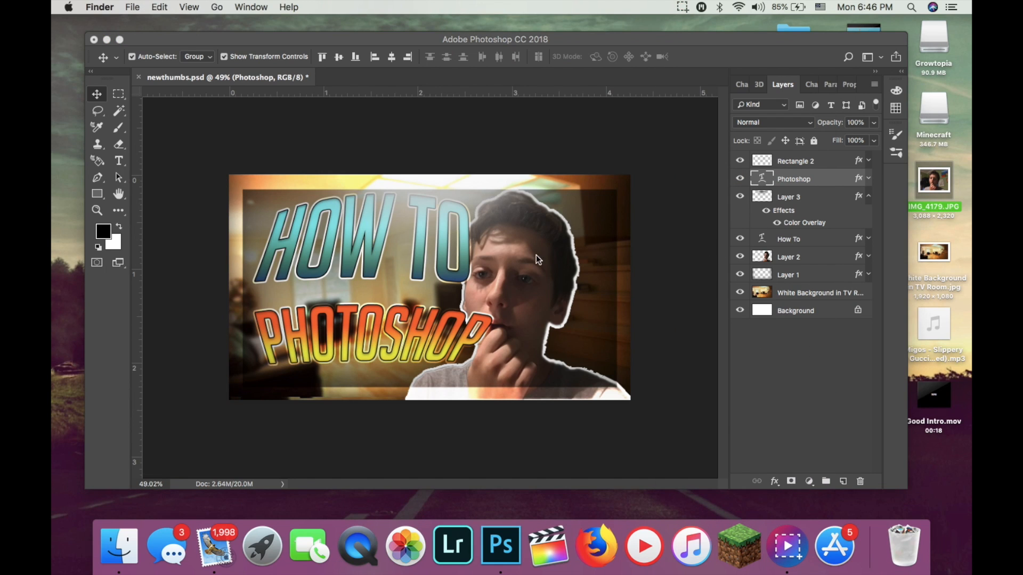
Move the Photoshop title back up so it sits just beneath the How To title.
click(386, 334)
drag(386, 335, 391, 325)
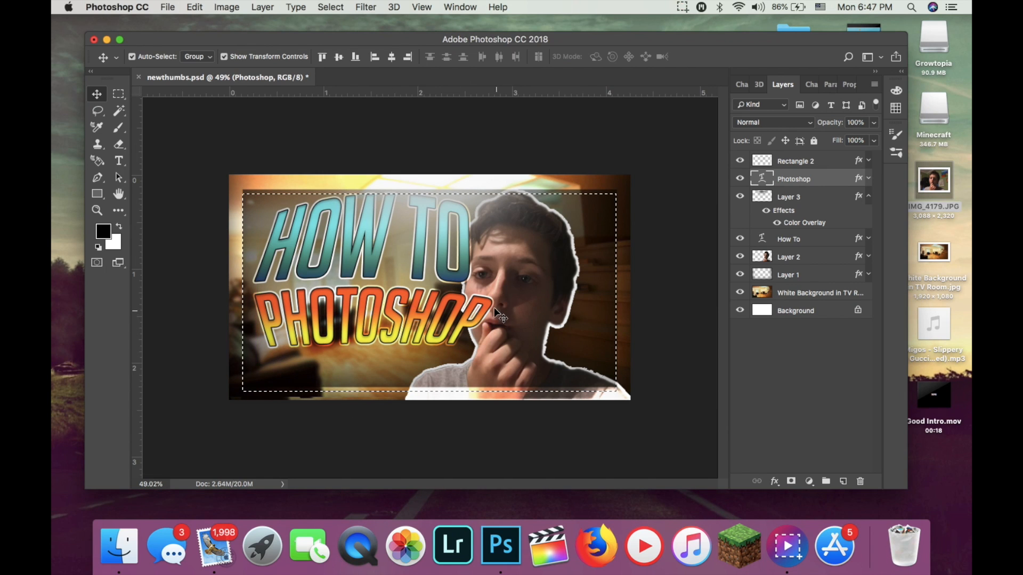
mouse_move(603, 249)
mouse_down()
mouse_move(605, 262)
mouse_move(604, 249)
mouse_up()
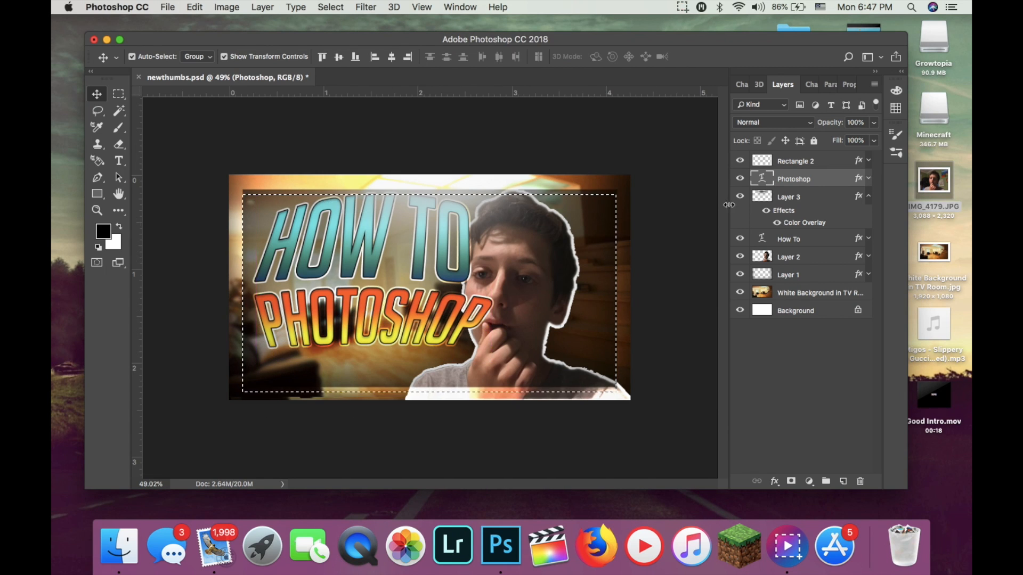
Clear the selection and adjust the position of the Rectangle 2 frame border over the picture.
click(799, 165)
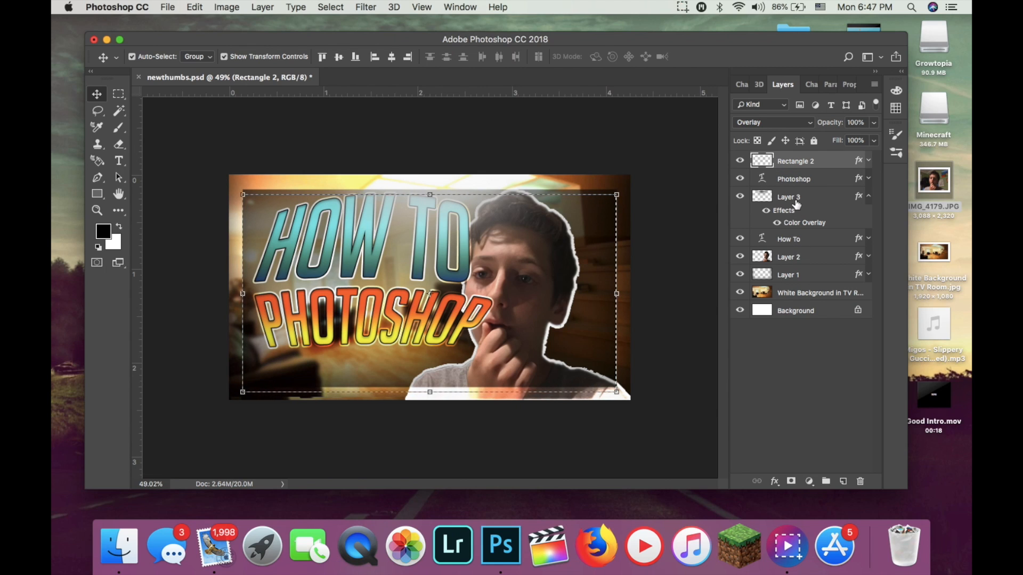
drag(606, 240, 599, 312)
click(595, 322)
drag(620, 257, 615, 250)
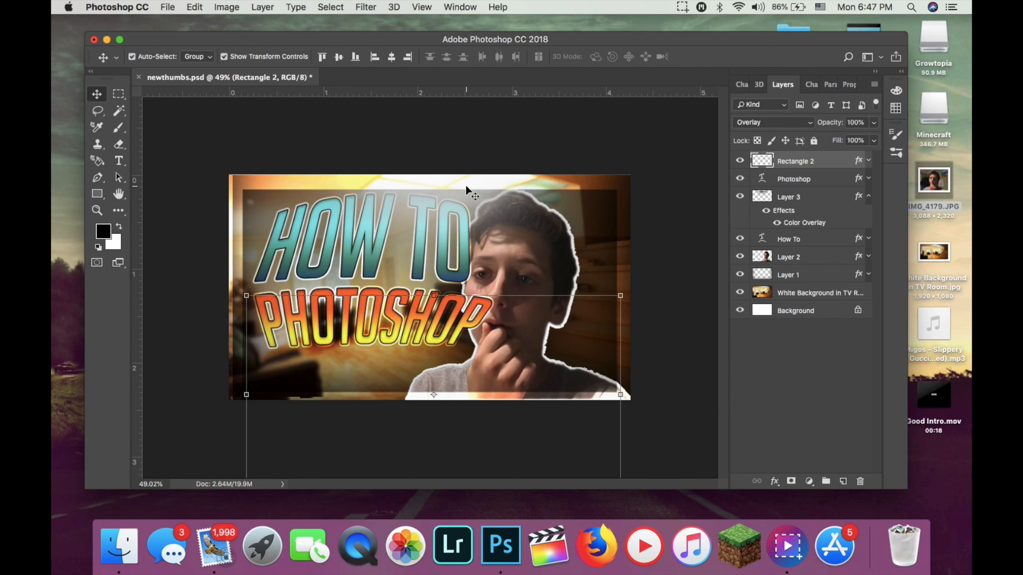
Place the How To layer directly above the Photoshop layer and shift the titles slightly so they sit tightly together.
drag(809, 243, 811, 169)
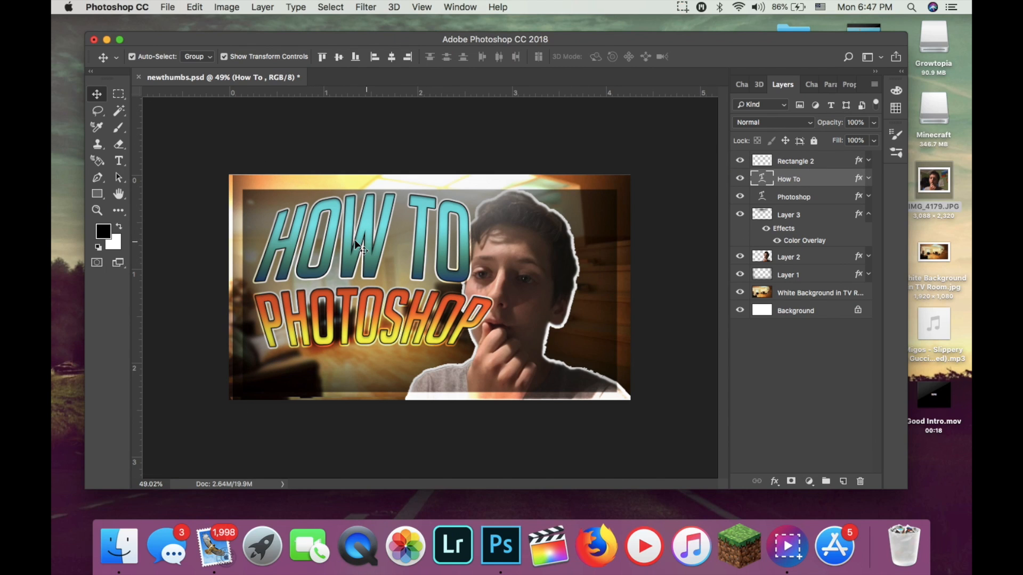
click(805, 196)
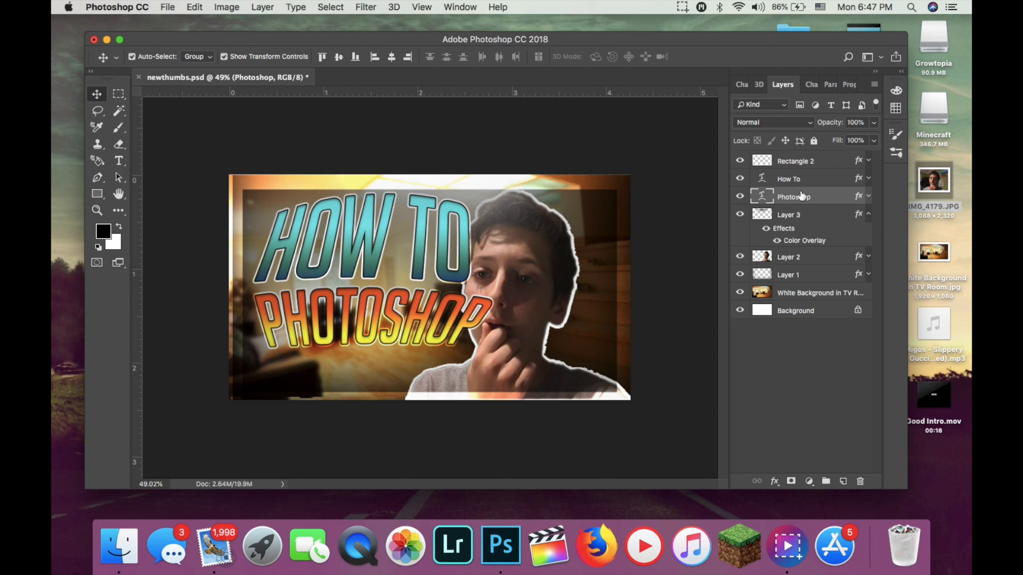
mouse_move(395, 285)
mouse_down()
mouse_move(405, 271)
mouse_move(391, 288)
mouse_up()
key(Up)
click(593, 196)
drag(408, 309, 410, 308)
key(Up)
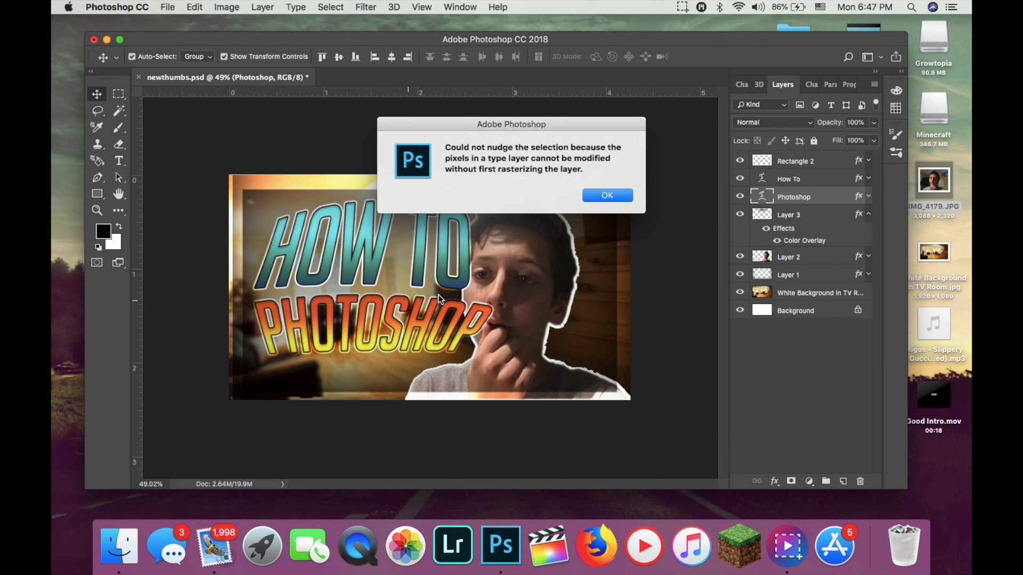
click(610, 197)
mouse_move(435, 319)
mouse_down()
mouse_move(438, 307)
mouse_move(441, 317)
mouse_up()
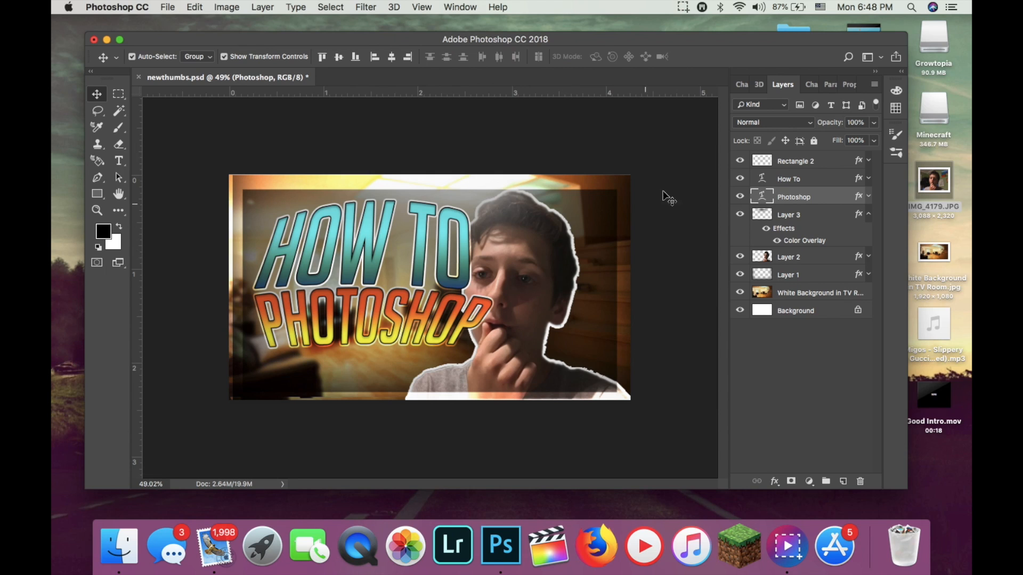
Share the thumbnail at its original 1280 x 720px size through AirDrop to the listed iPhone.
click(895, 57)
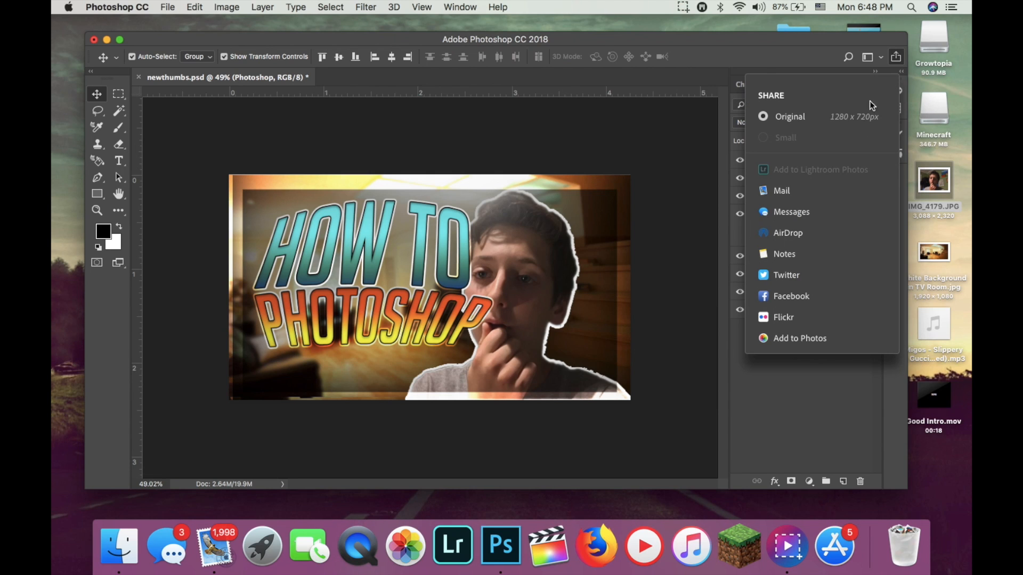
click(766, 50)
drag(766, 49, 782, 93)
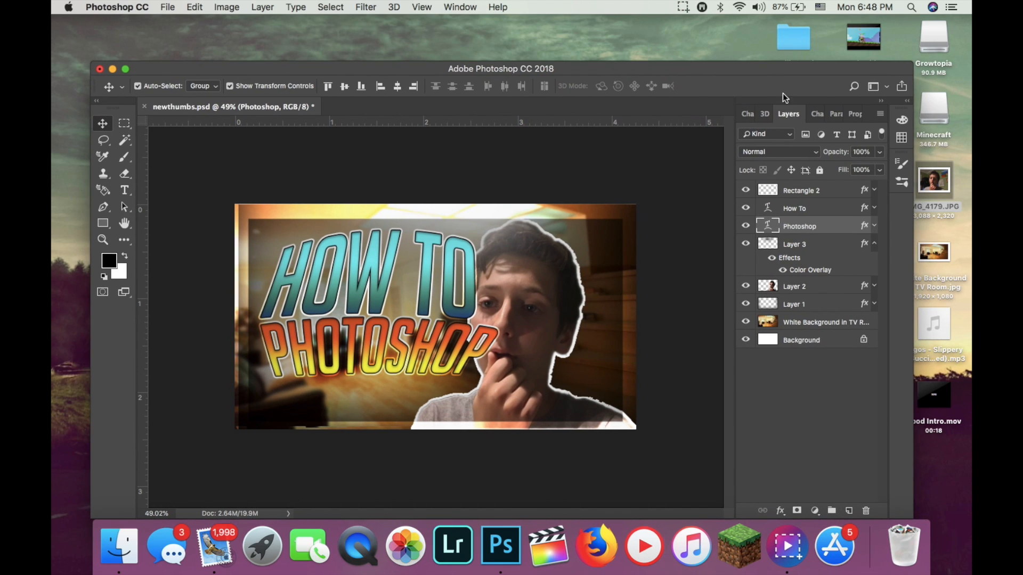
click(901, 86)
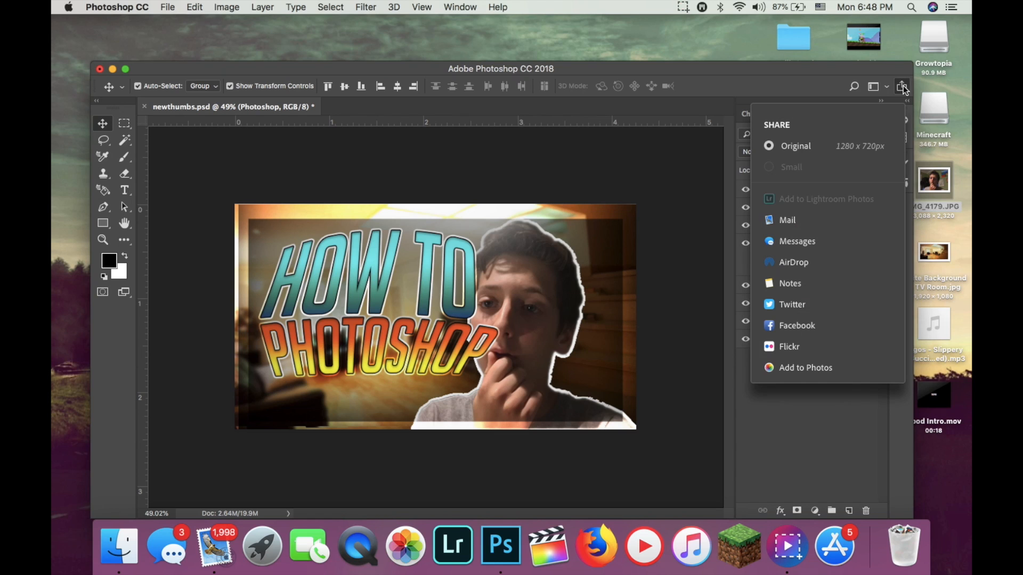
click(815, 270)
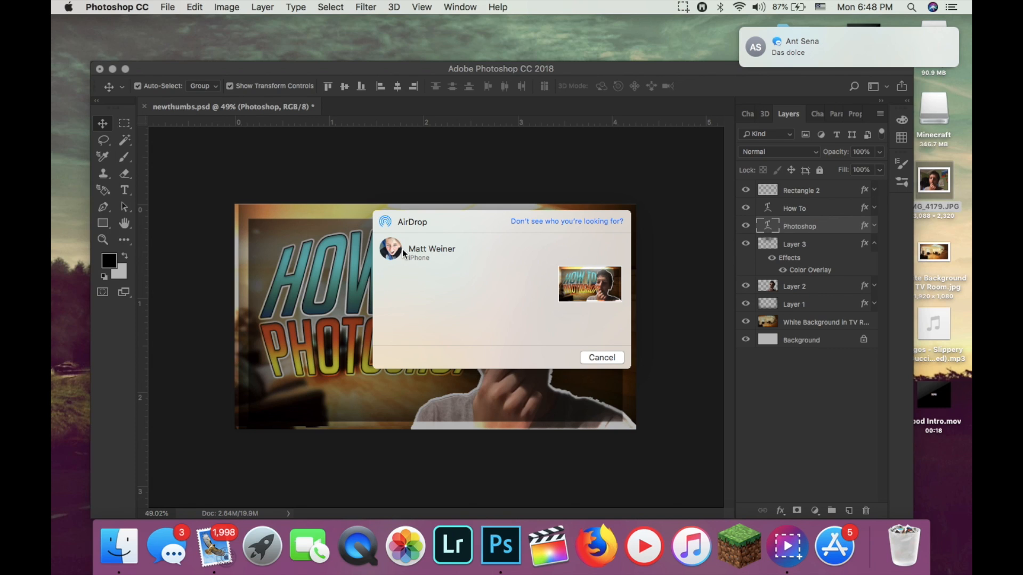
click(398, 254)
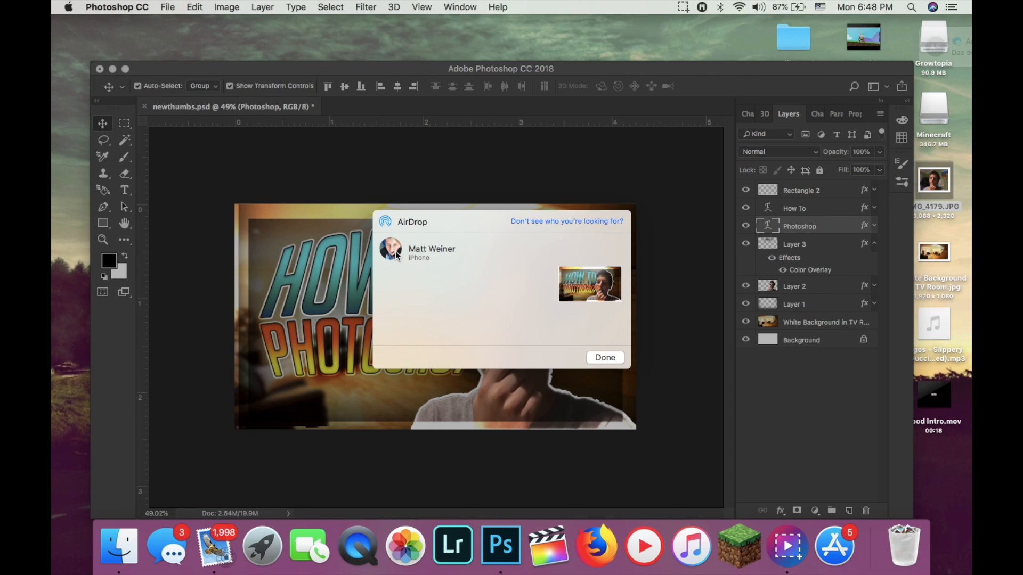